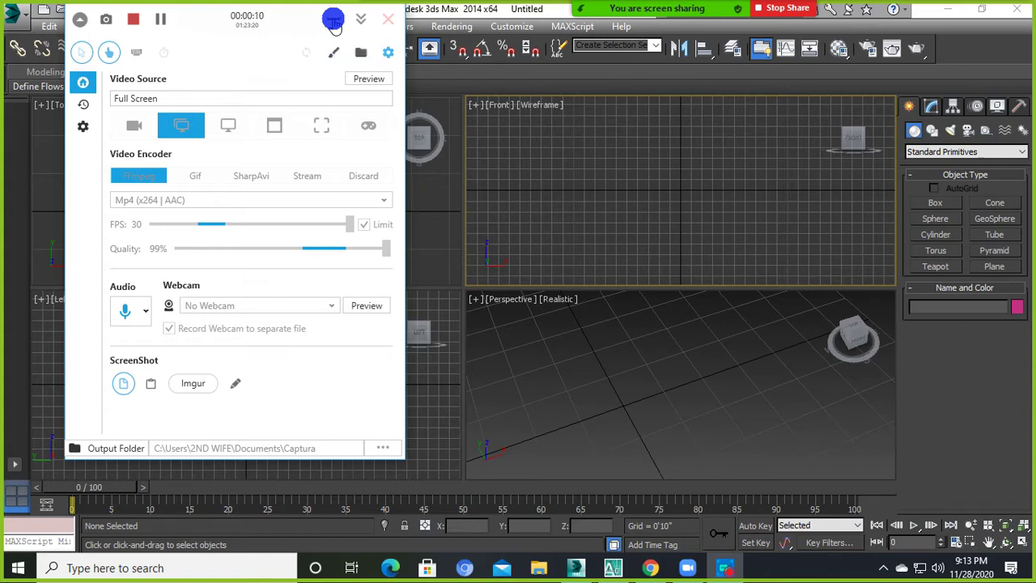
Hide the recorder, activate the Top and Perspective views, and bring the AutoCAD floor plan forward.
left_click(332, 20)
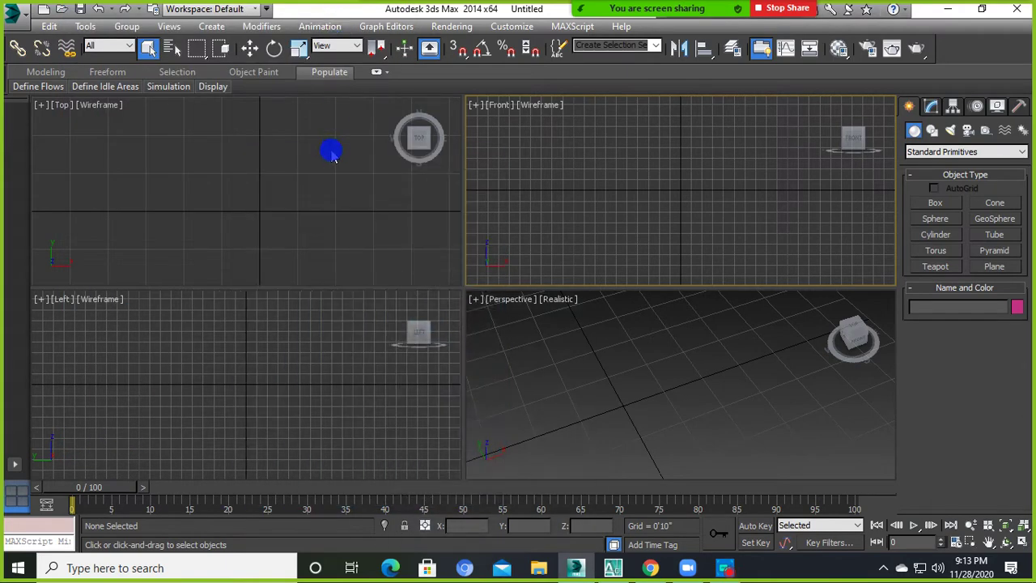
left_click(330, 152)
left_click(720, 360)
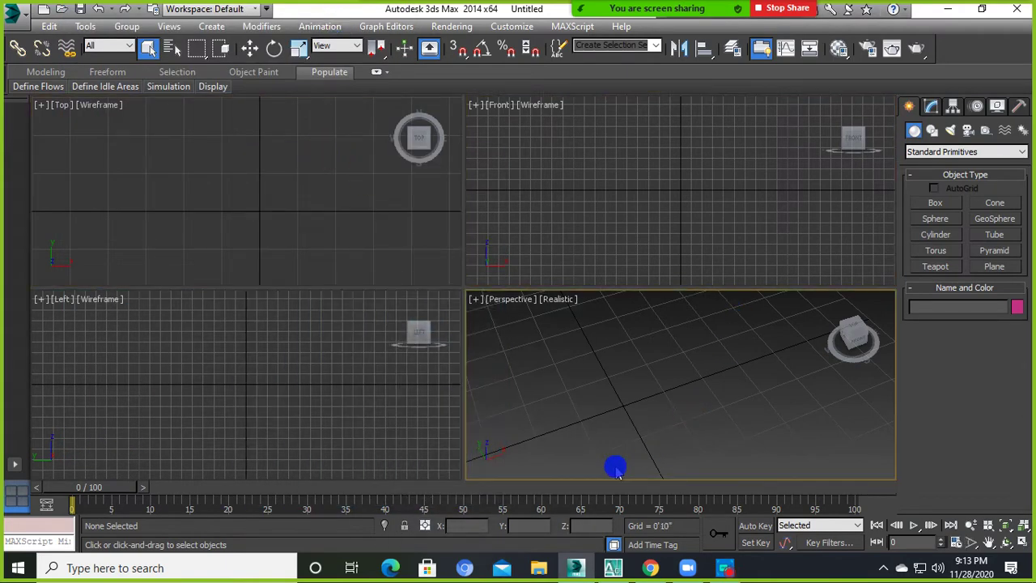
left_click(613, 567)
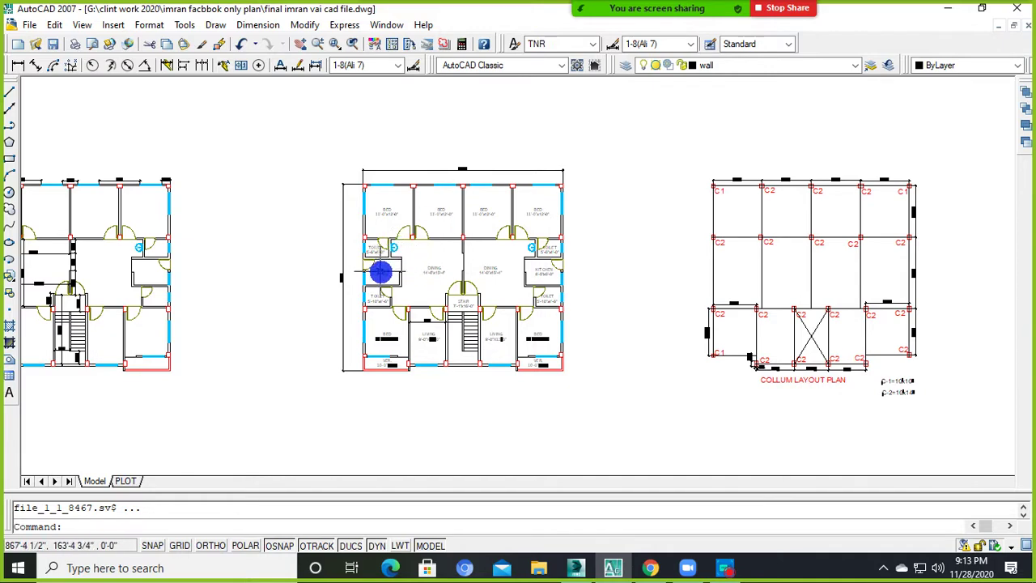
Pan and zoom the three-plan drawing, then close it without saving.
middle_click_drag(380, 272, 433, 286)
scroll(538, 255, "down", 2)
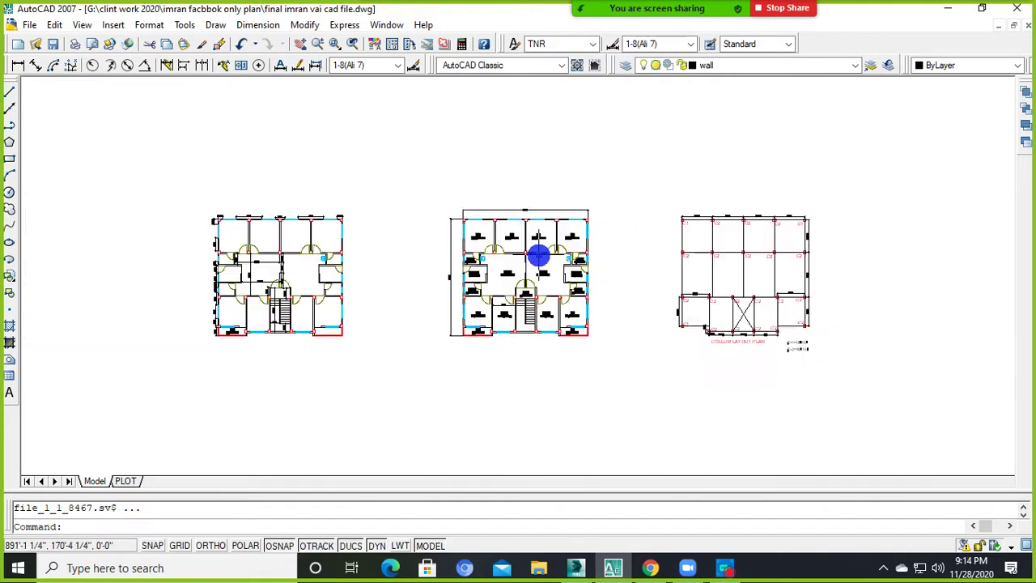
scroll(538, 255, "down", 3)
scroll(596, 369, "up", 1)
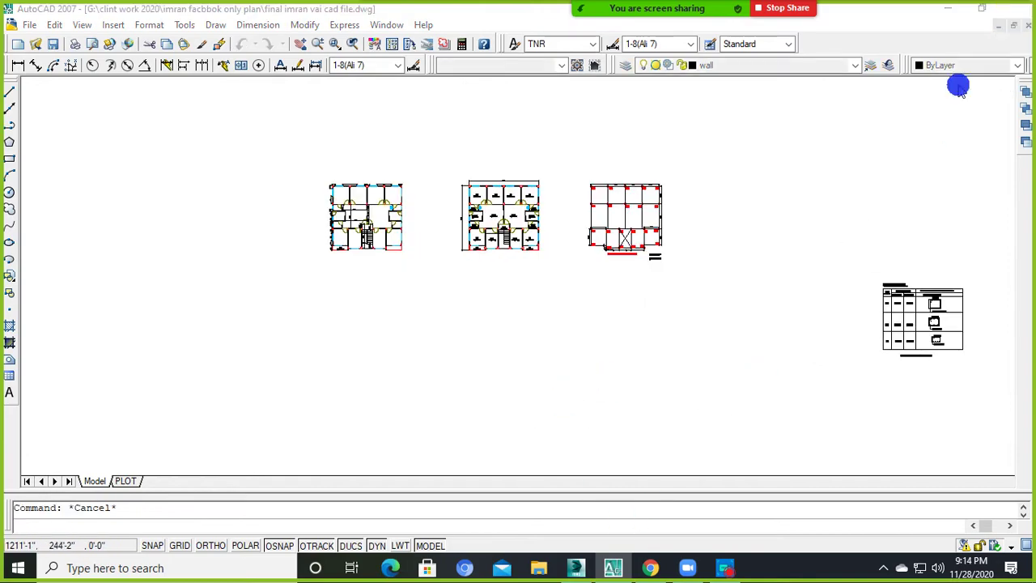
left_click(582, 312)
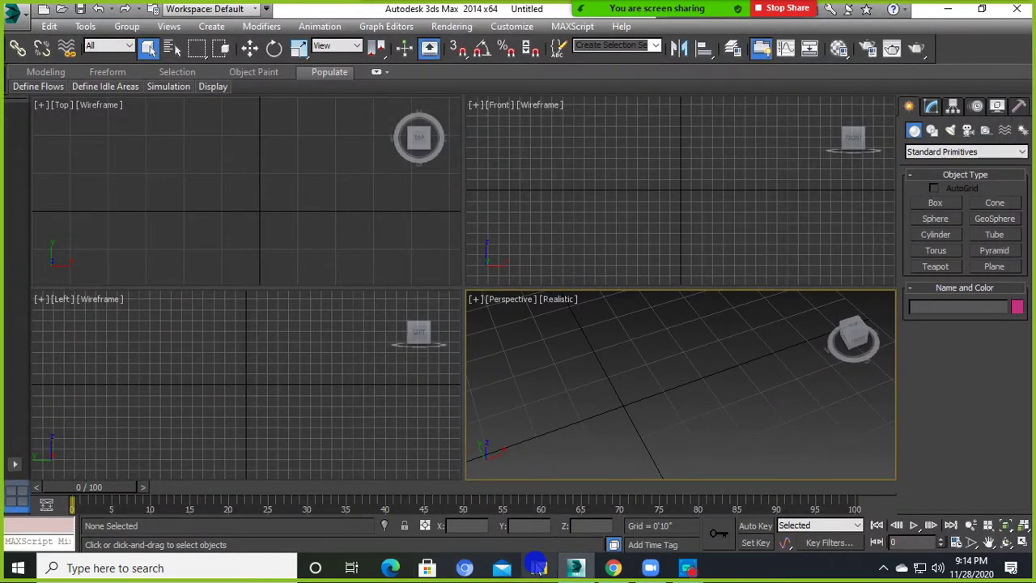
Open liton frn.dwg from F:\CLASS FOR STUDENT\betch 05 exterior in AutoCAD.
left_click(538, 567)
scroll(89, 340, "down", 3)
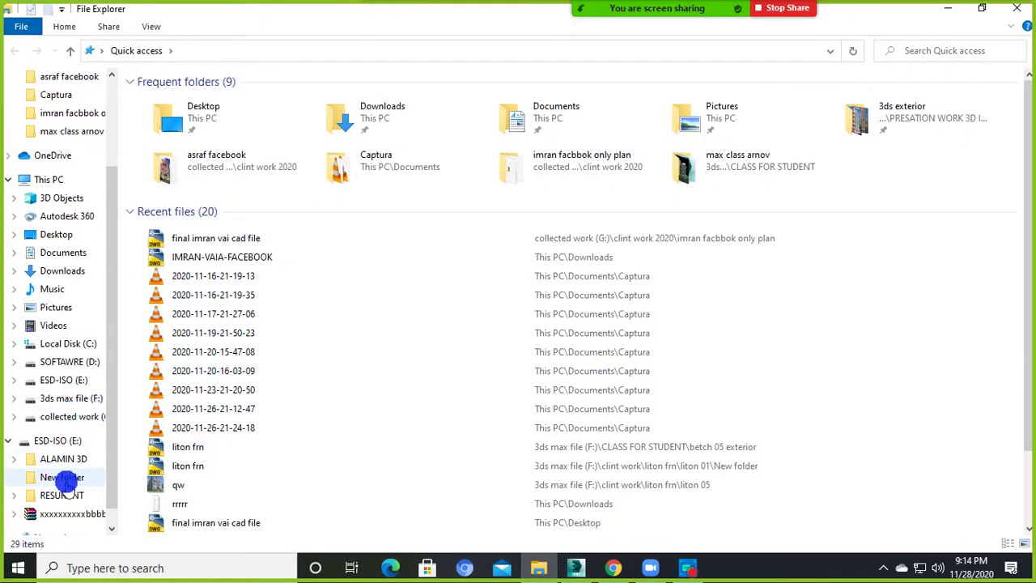
left_click(61, 399)
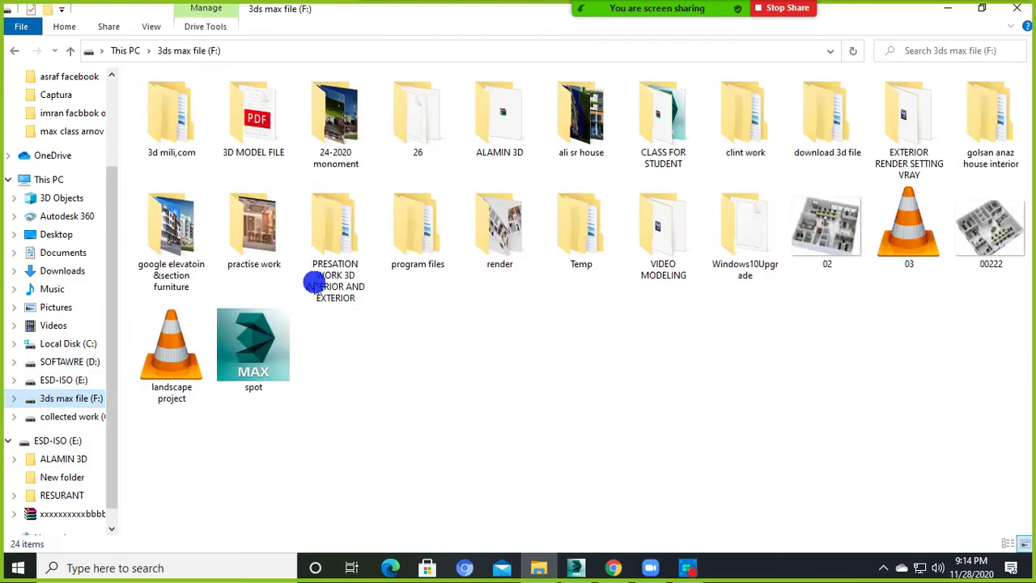
double_click(684, 141)
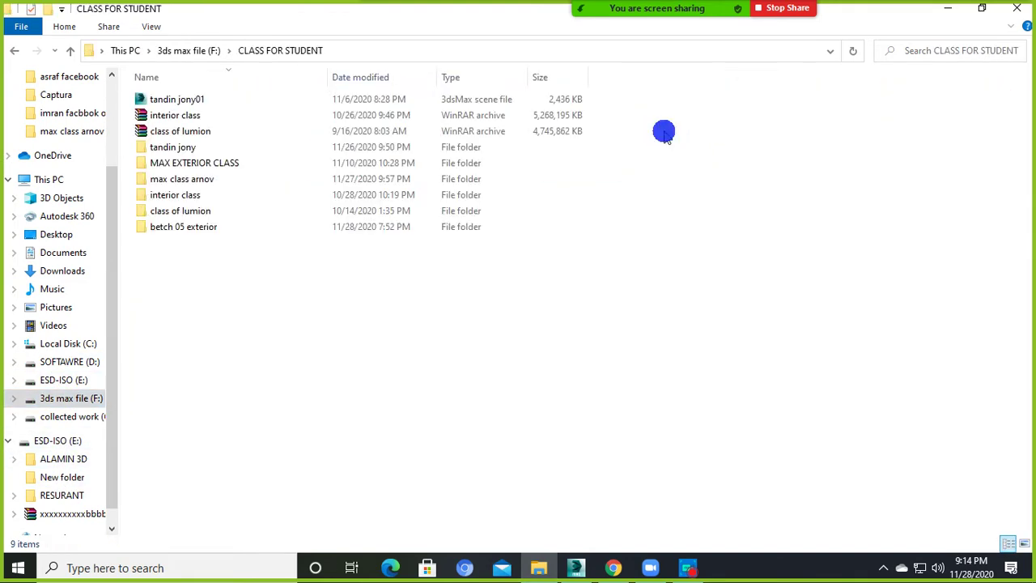
double_click(190, 226)
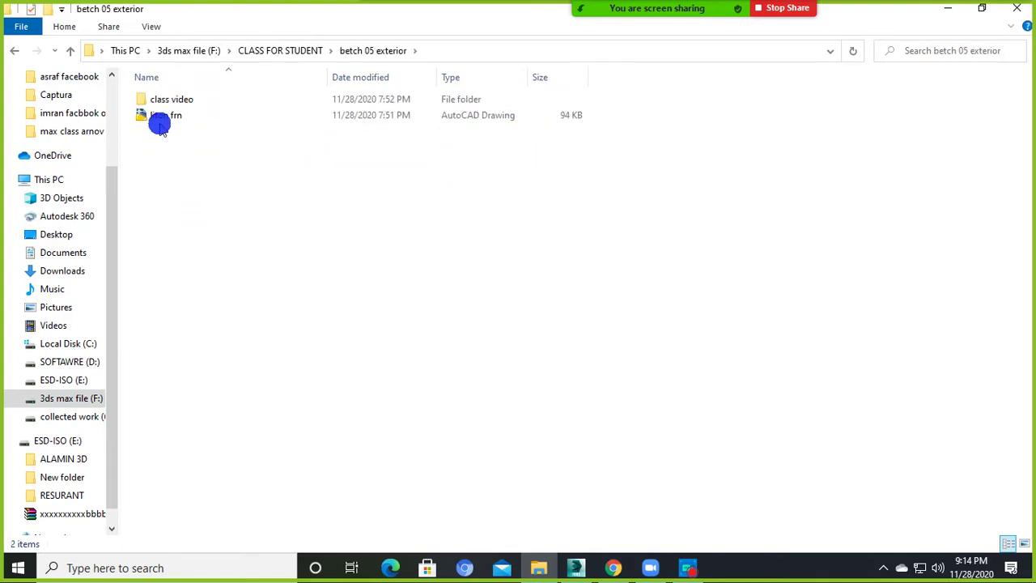
double_click(161, 126)
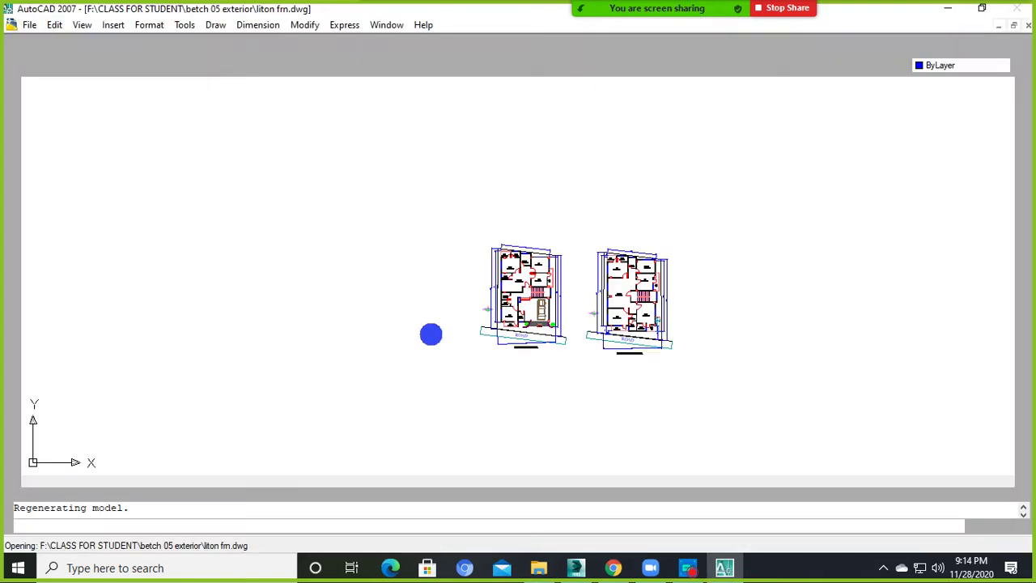
Zoom and pan to fit the ground floor and 1st floor plans in view.
scroll(528, 314, "up", 3)
scroll(536, 307, "up", 1)
scroll(695, 257, "up", 1)
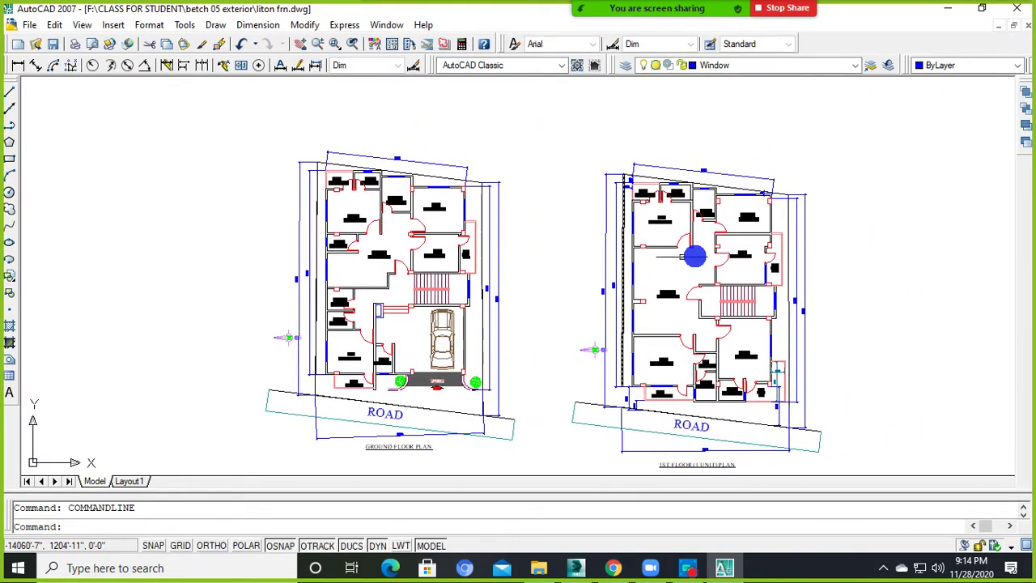
scroll(419, 367, "up", 3)
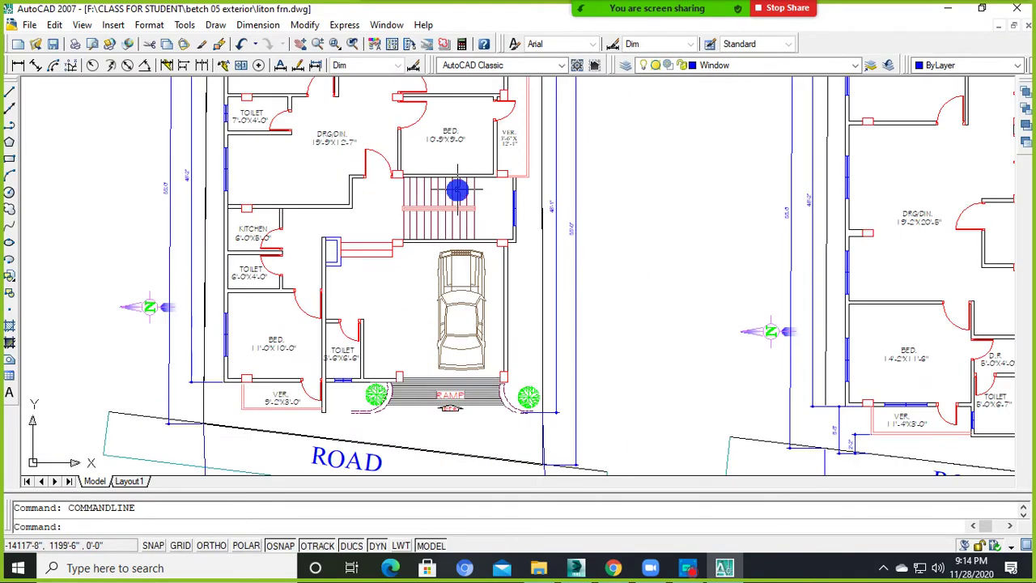
middle_click_drag(457, 190, 462, 340)
scroll(434, 277, "down", 3)
scroll(444, 263, "up", 1)
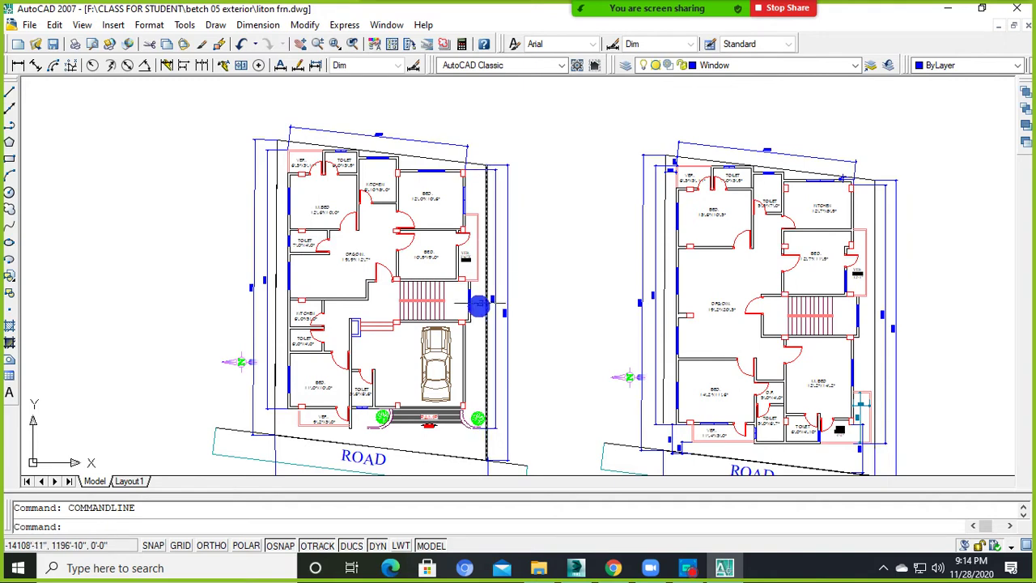
Draw a test line left of the ground floor plan and delete it.
left_click(9, 97)
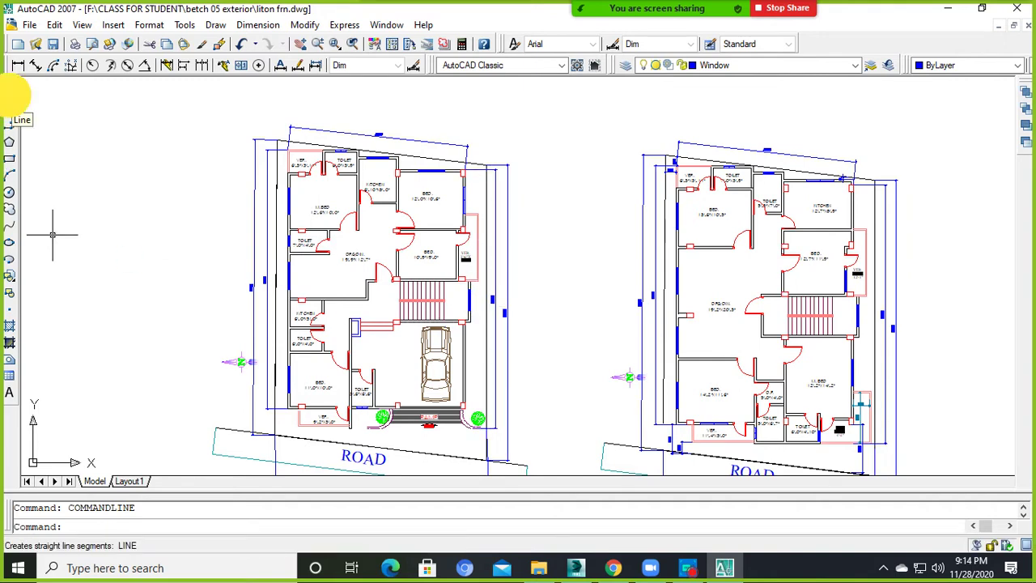
left_click(225, 324)
left_click(267, 291)
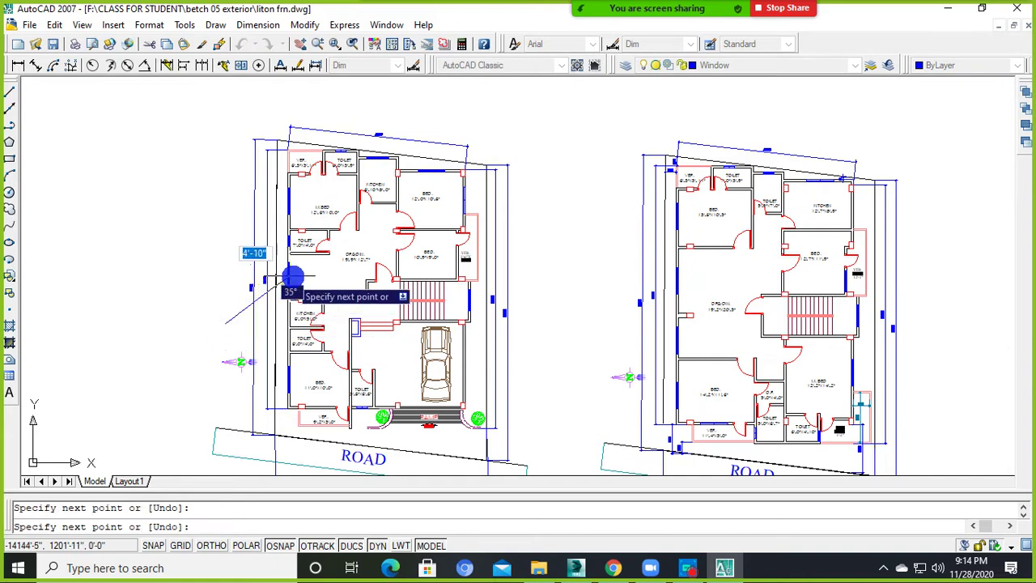
key("Escape")
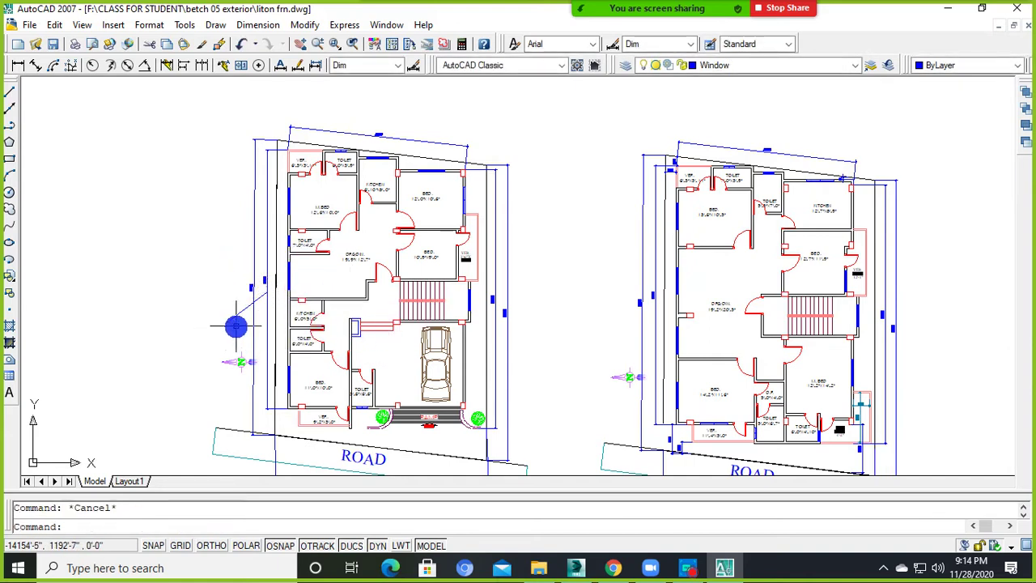
left_click(232, 324)
left_click(209, 293)
key("Delete")
middle_click_drag(235, 279, 238, 256)
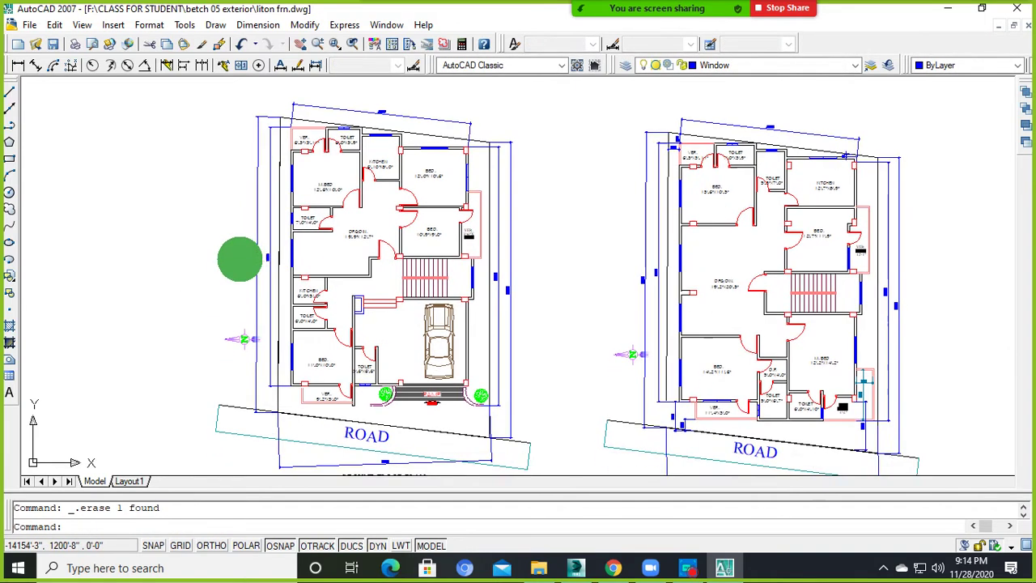
Draw a wide rectangle below the ground floor plan and a tall one between the plans.
left_click(9, 90)
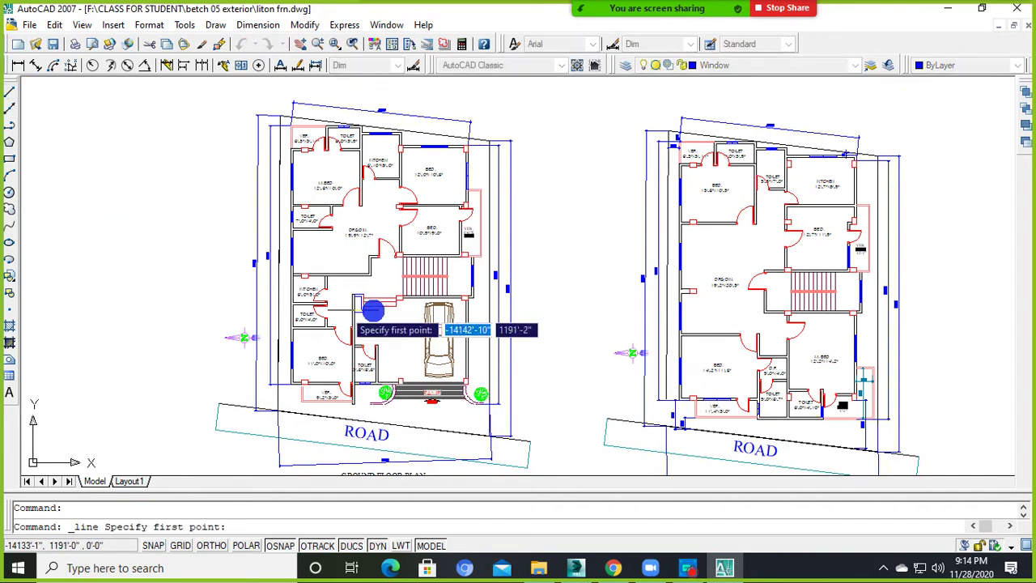
middle_click_drag(368, 475, 335, 370)
key("Escape")
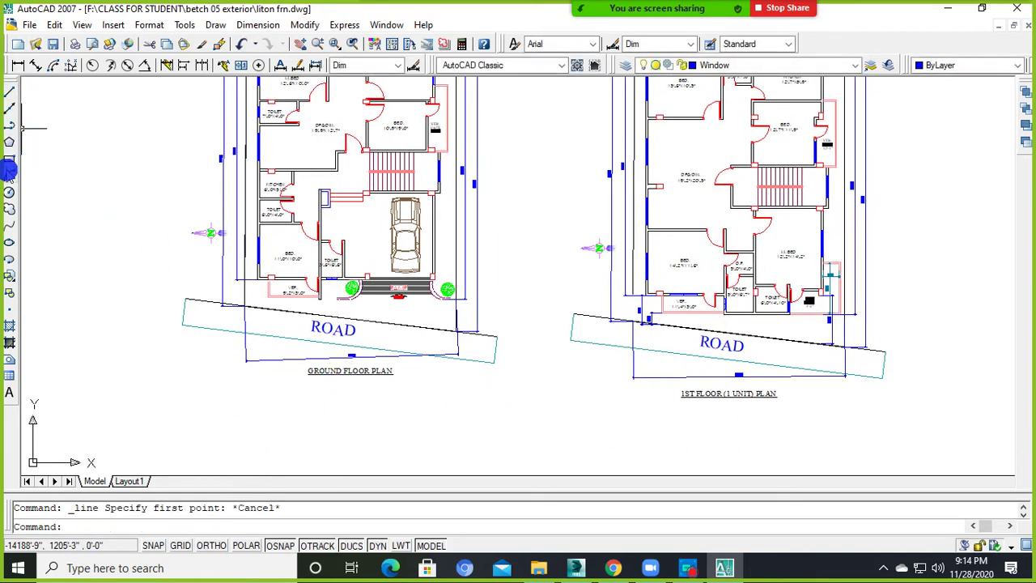
left_click(9, 158)
left_click(300, 398)
left_click(399, 417)
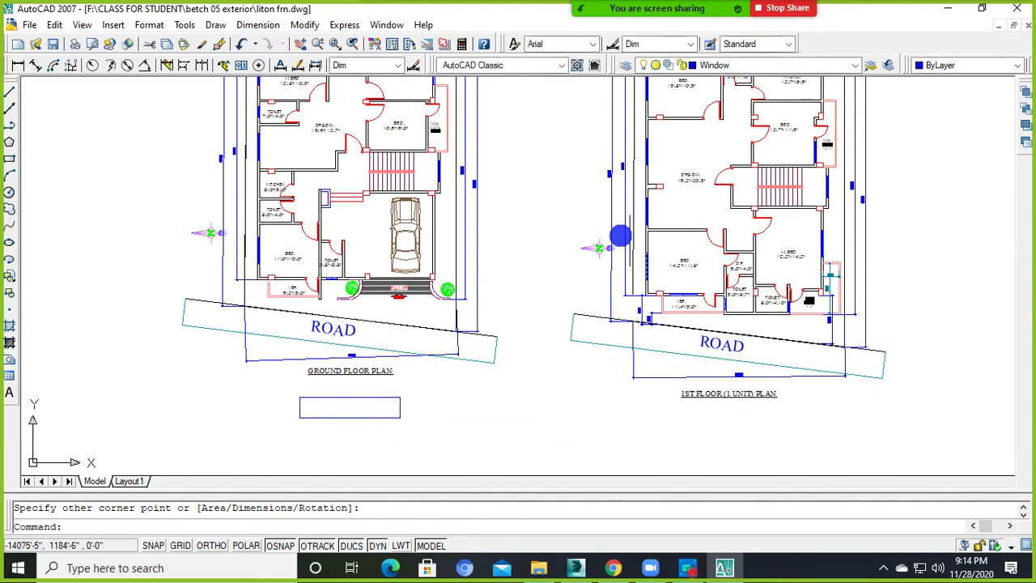
key("Return")
left_click(508, 157)
left_click(532, 253)
Recentre the plans in view and switch back to 3ds Max.
scroll(510, 259, "down", 2)
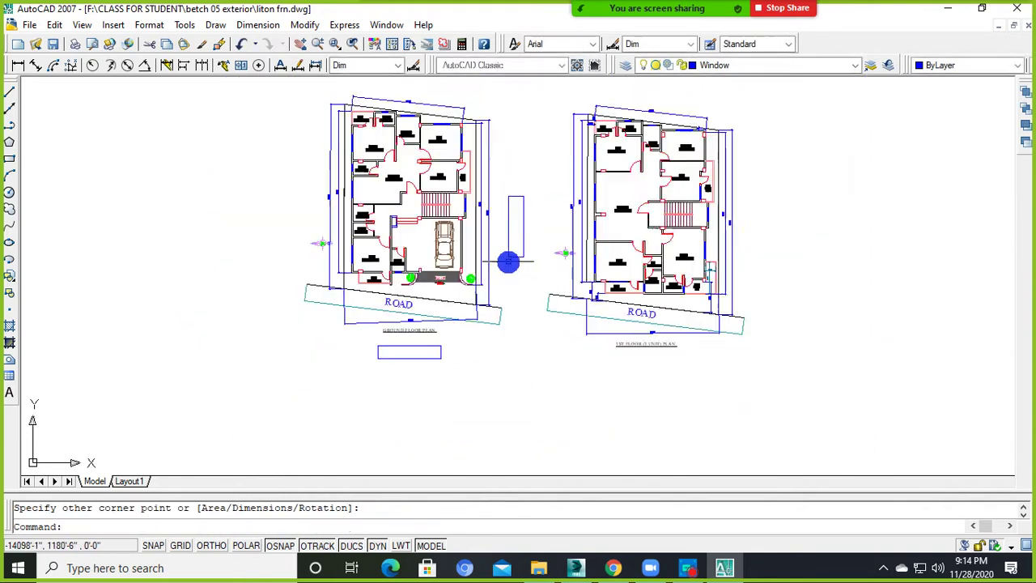
scroll(481, 315, "down", 2)
scroll(502, 283, "up", 3)
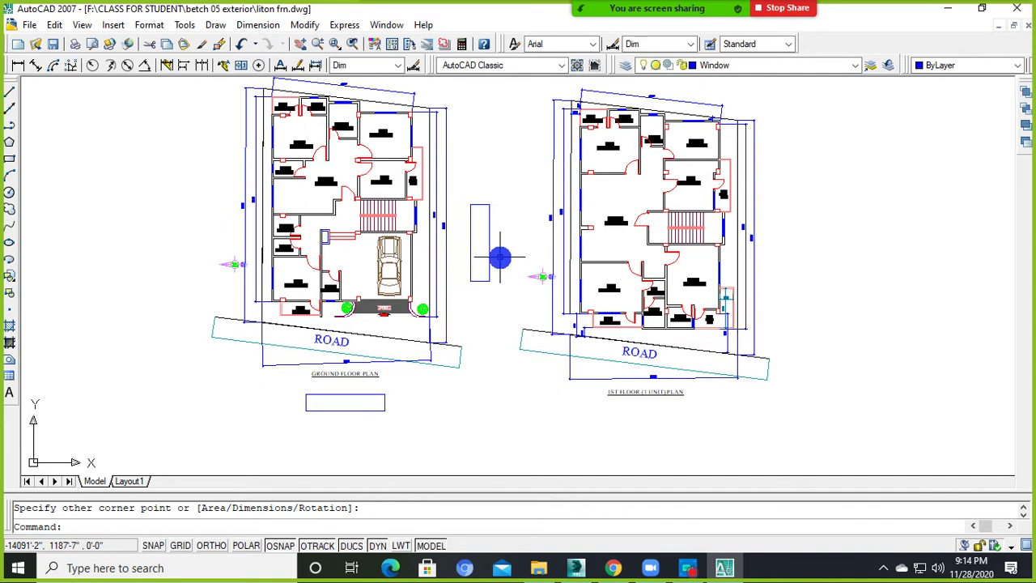
middle_click_drag(498, 258, 502, 301)
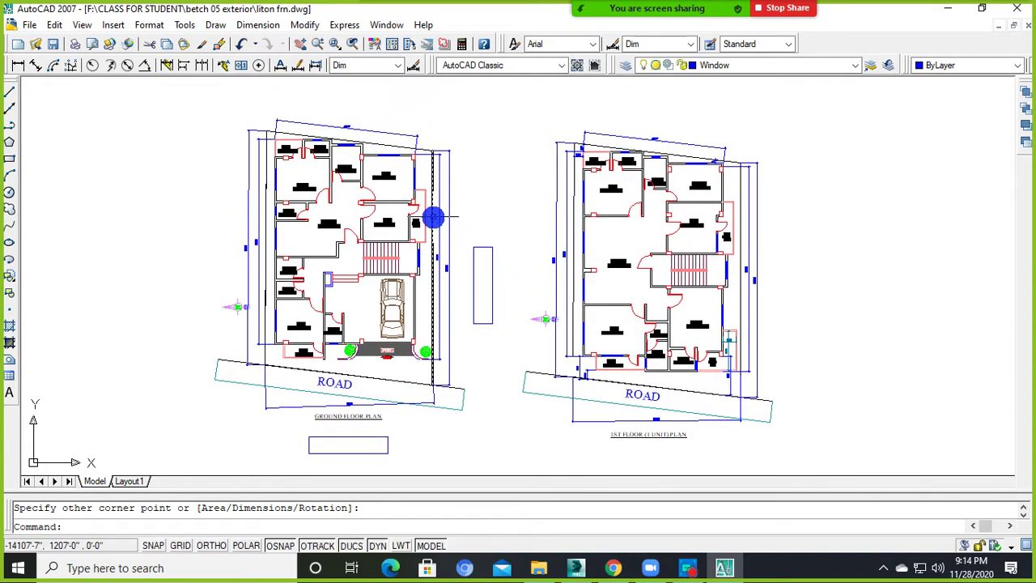
middle_click_drag(456, 316, 525, 303)
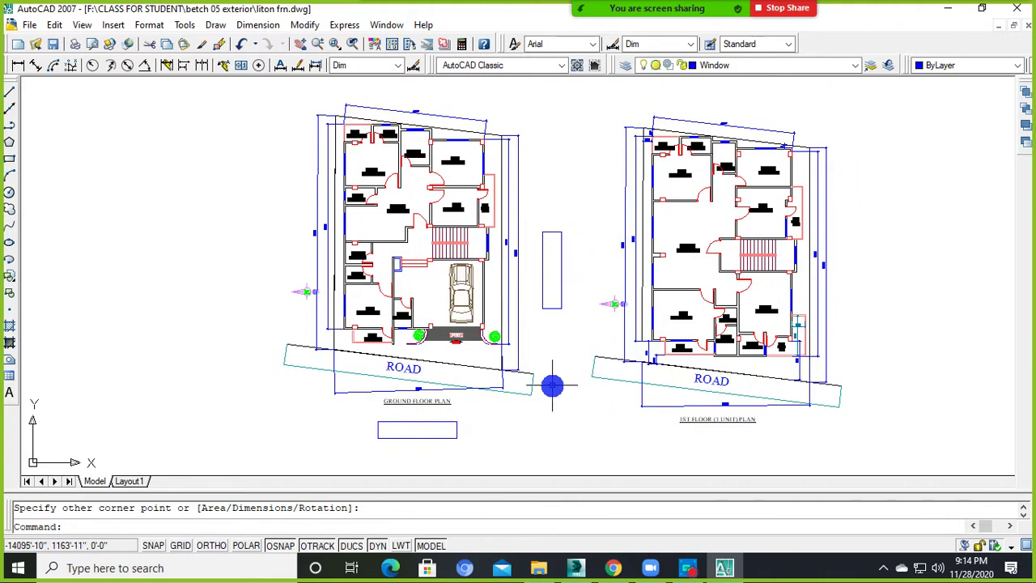
left_click(579, 569)
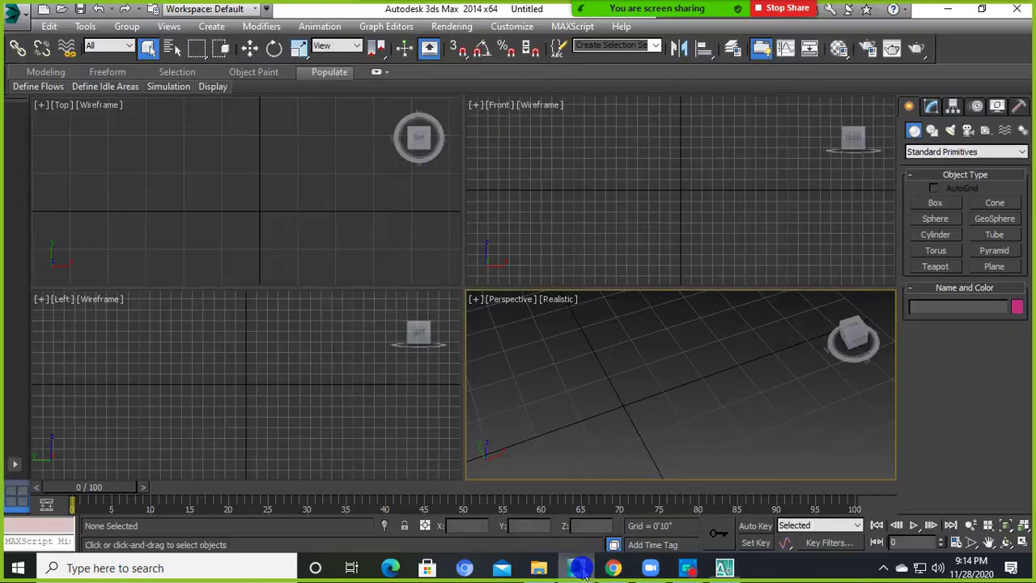
Maximize the empty Top viewport and hide the recorder window.
left_click(381, 222)
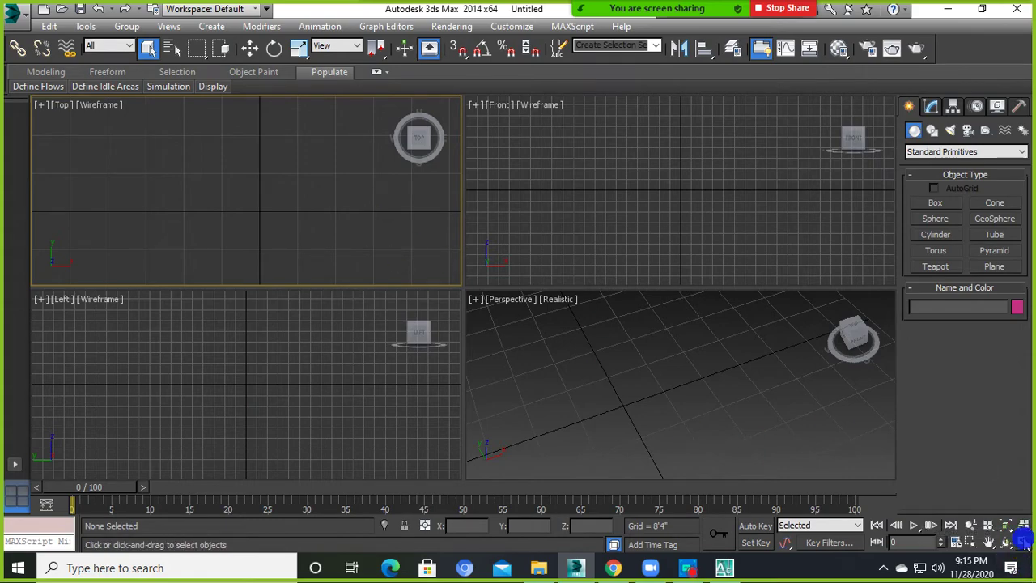
left_click(1023, 542)
left_click(689, 567)
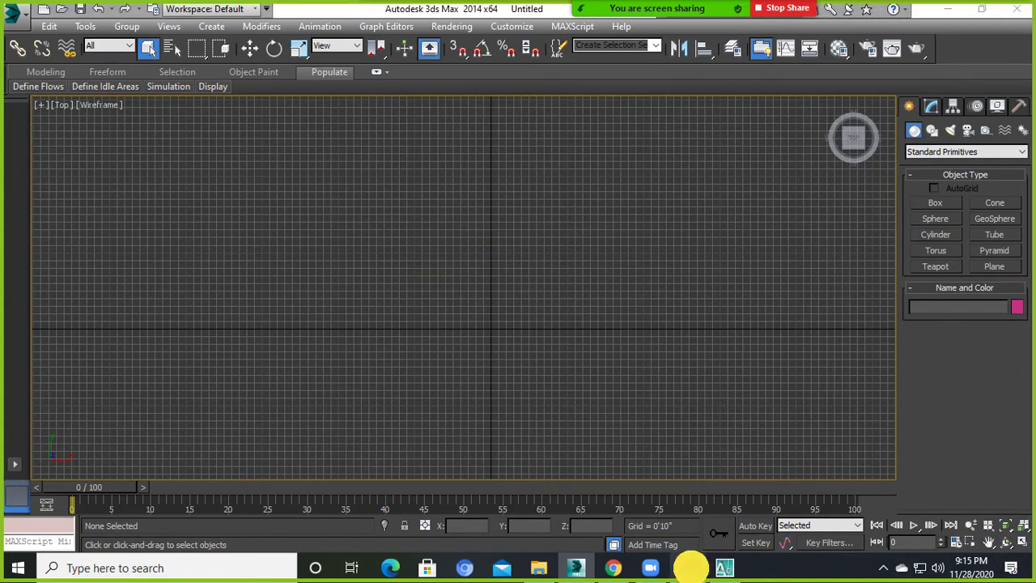
left_click(334, 16)
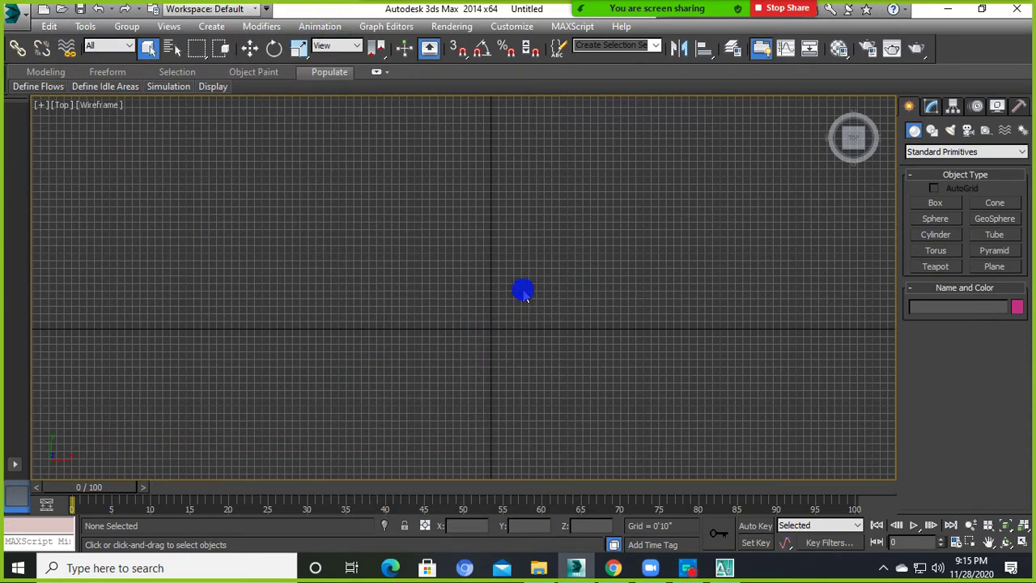
Start an import, cancel it, and restore the maximized Top view.
left_click(15, 15)
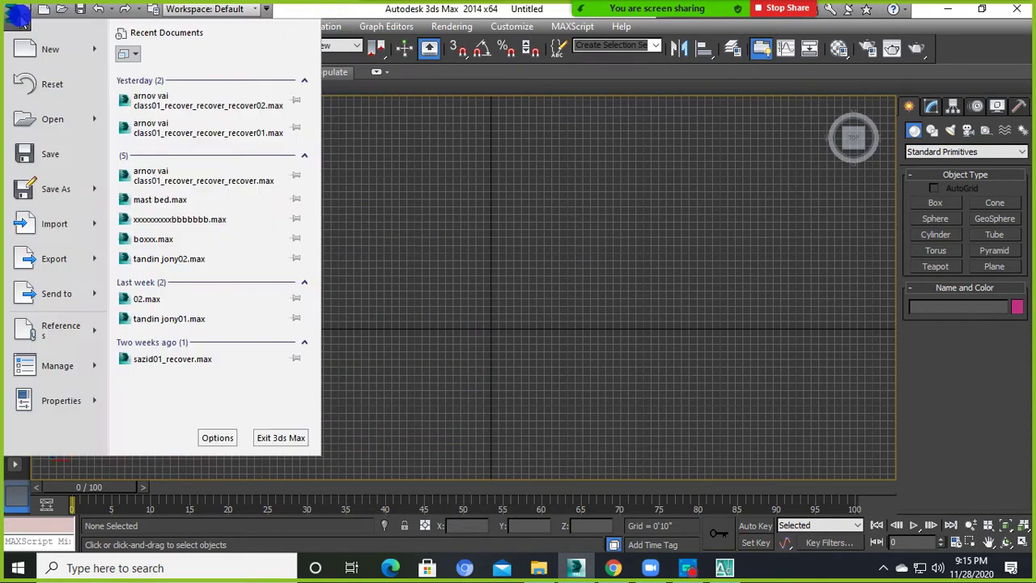
left_click(54, 230)
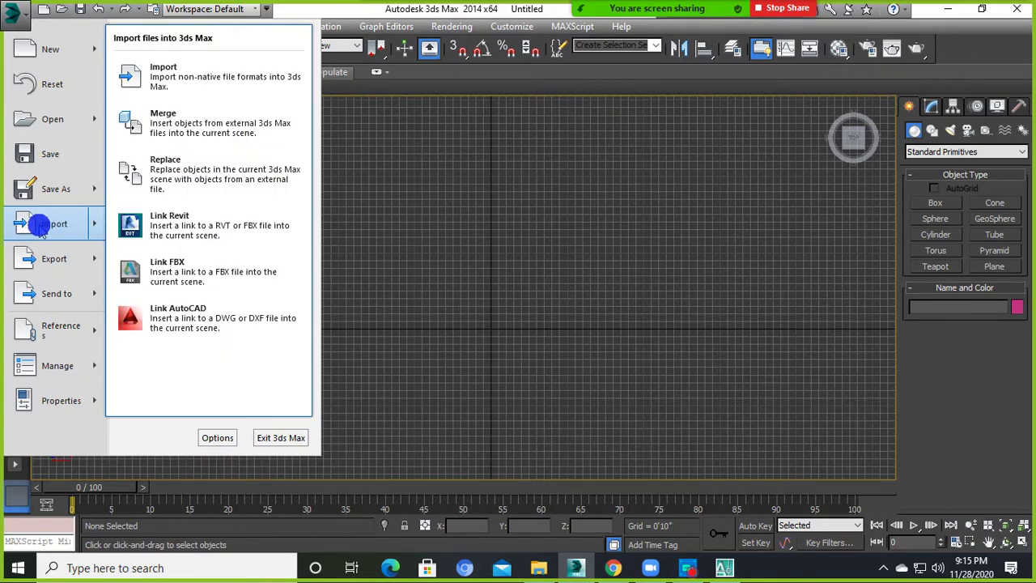
left_click(40, 228)
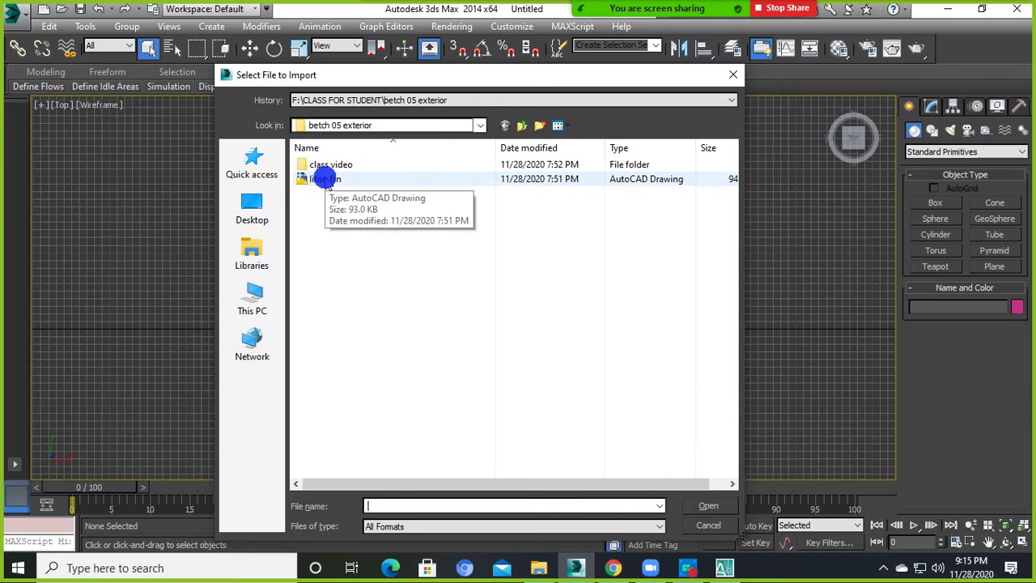
left_click(732, 74)
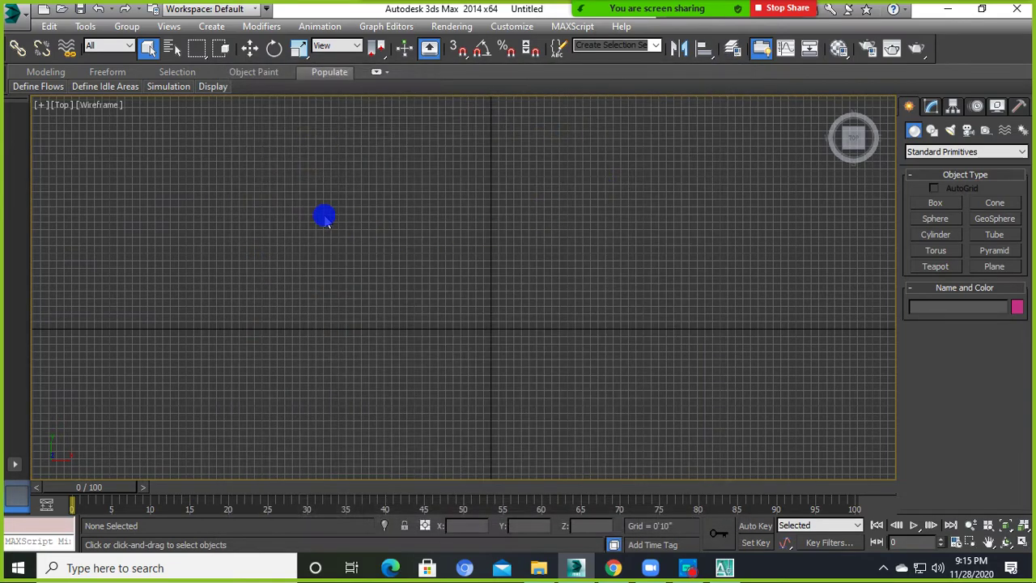
left_click(1021, 528)
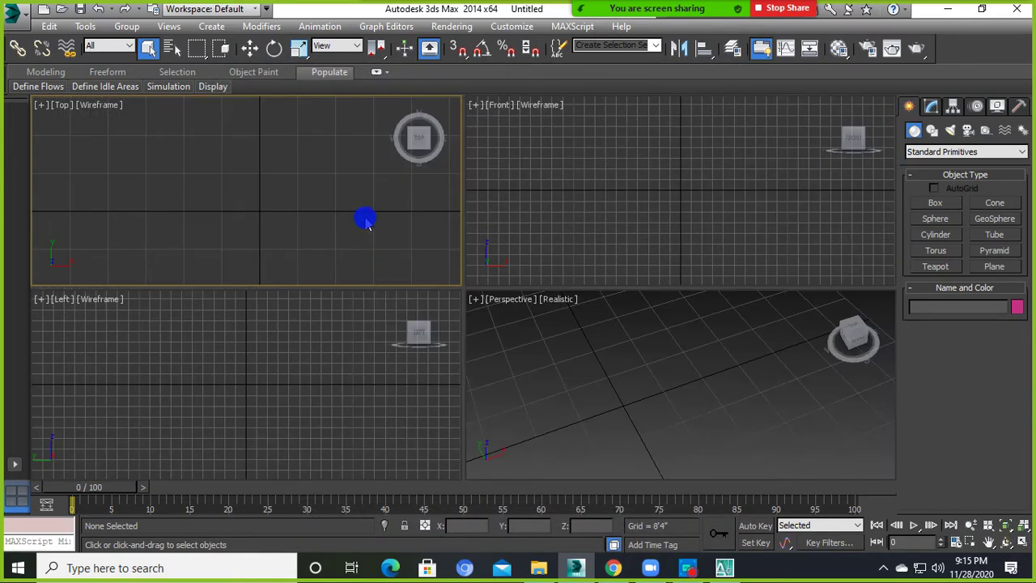
left_click(1023, 526)
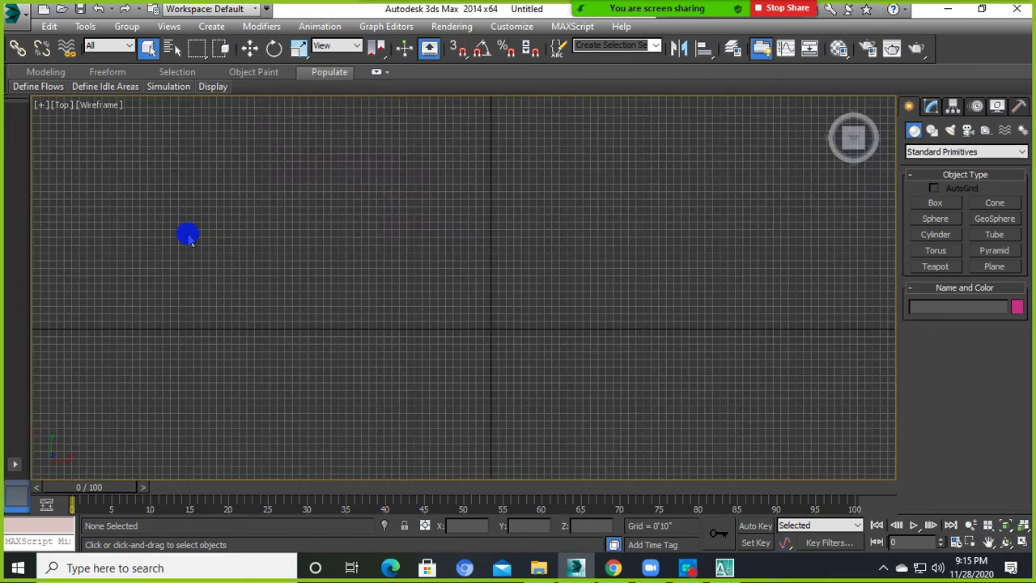
Import liton frn.dwg, accepting the default AutoCAD DWG/DXF import options.
left_click(12, 13)
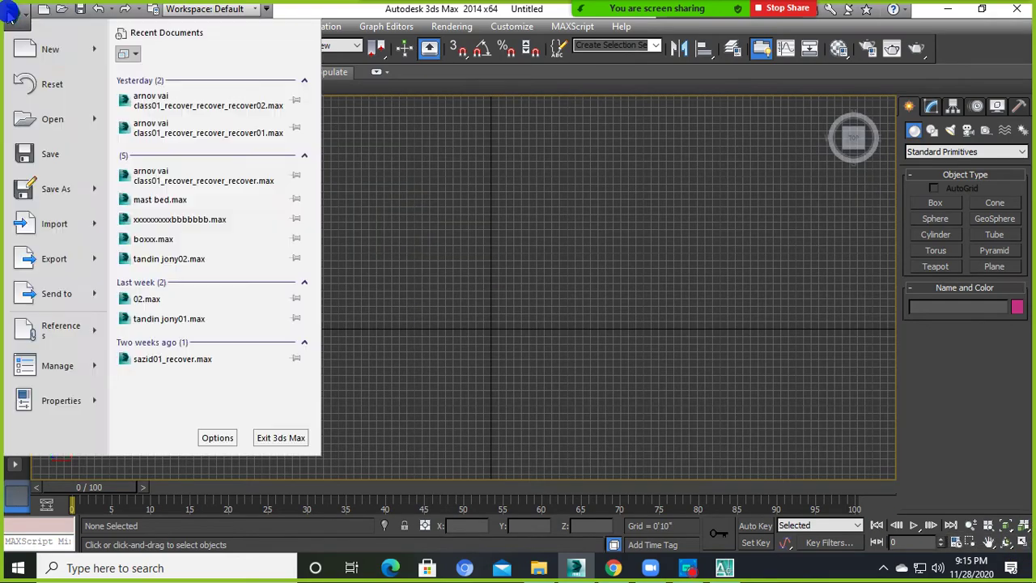
left_click(55, 231)
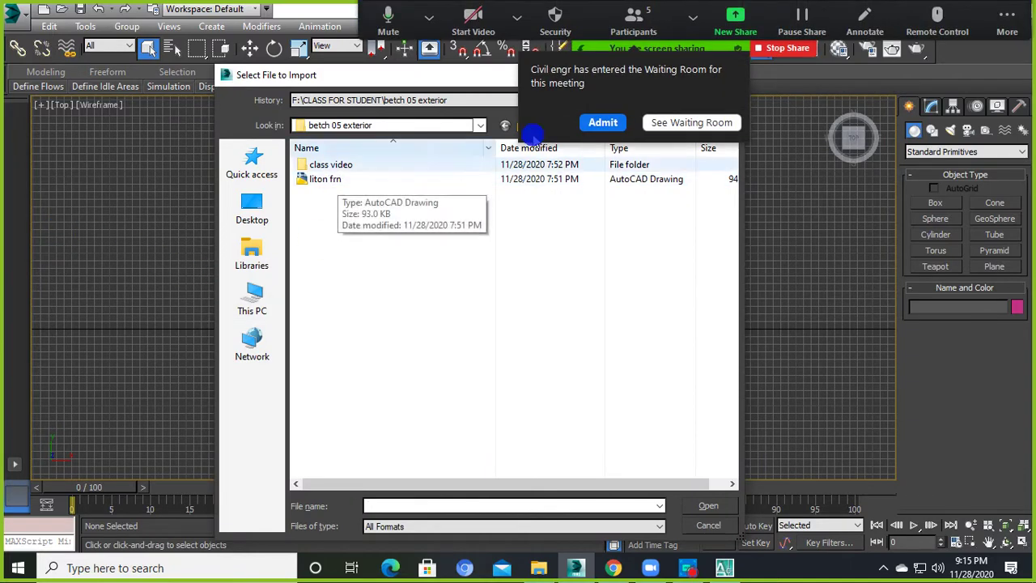
left_click(602, 122)
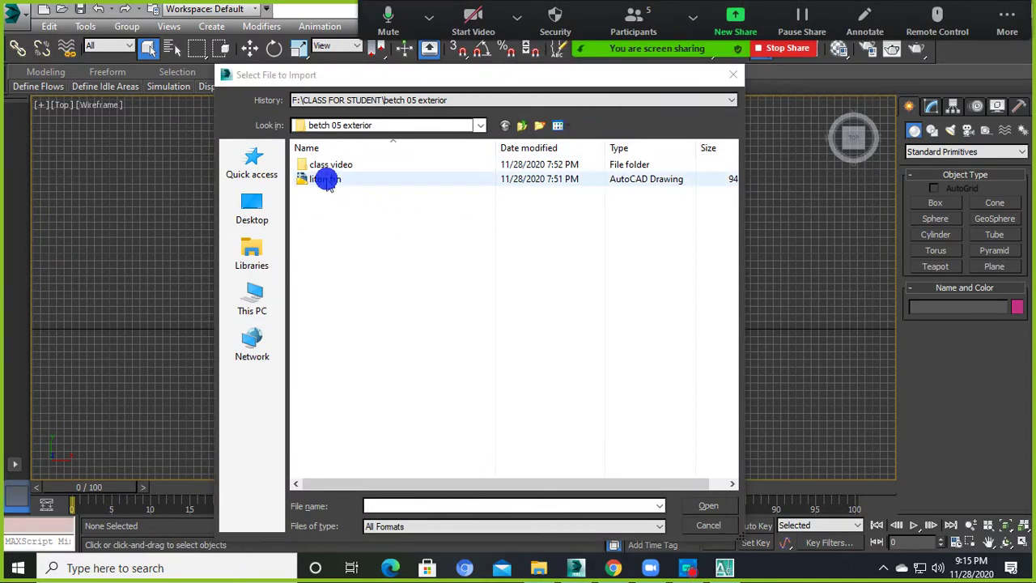
left_click(327, 179)
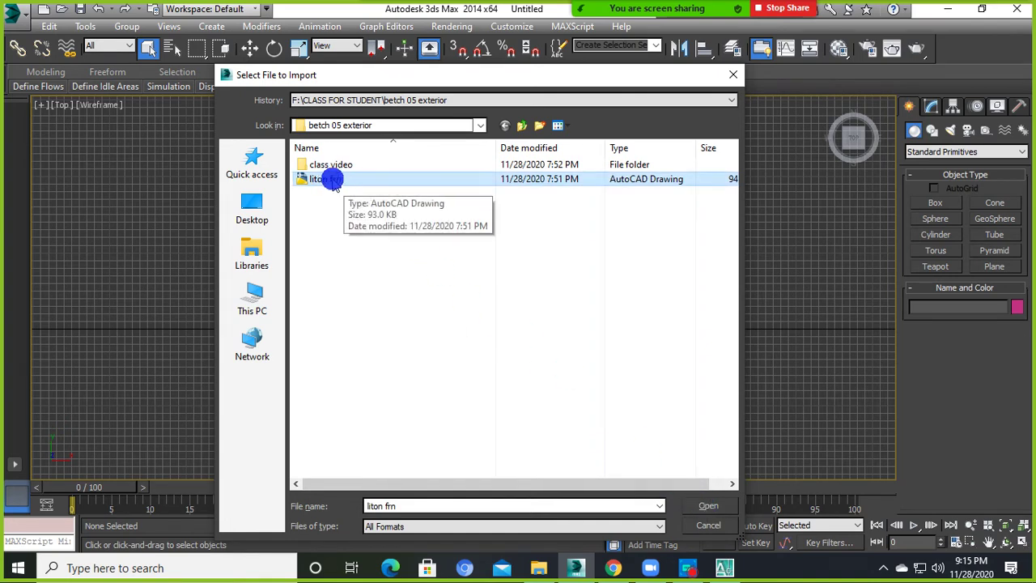
left_click(348, 180)
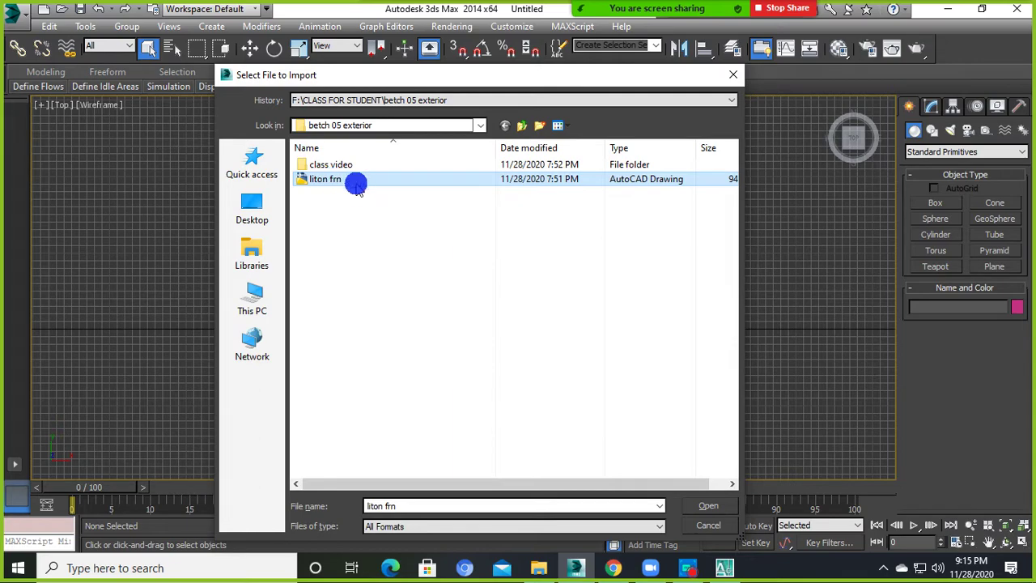
left_click(715, 506)
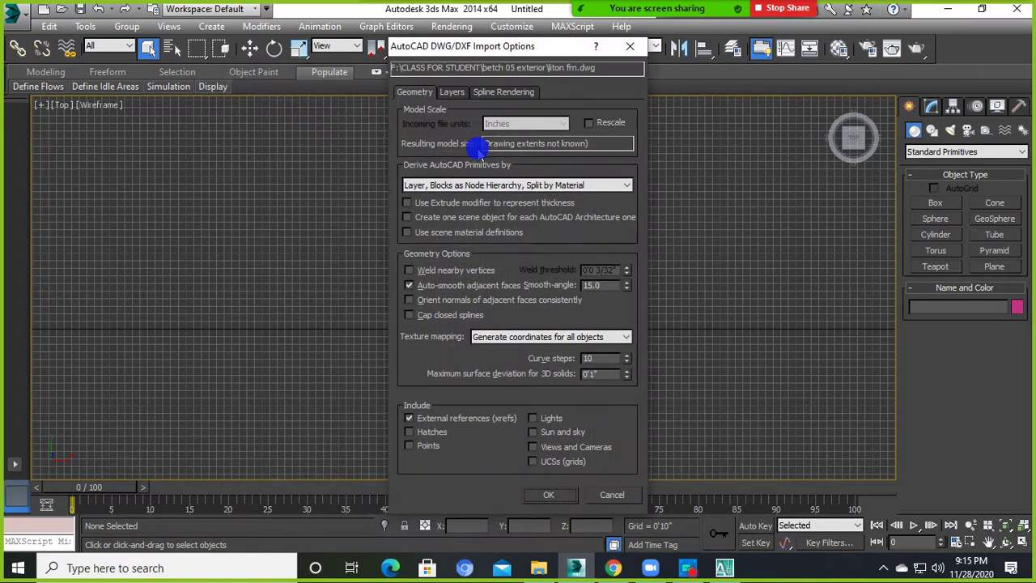
left_click_drag(482, 47, 430, 19)
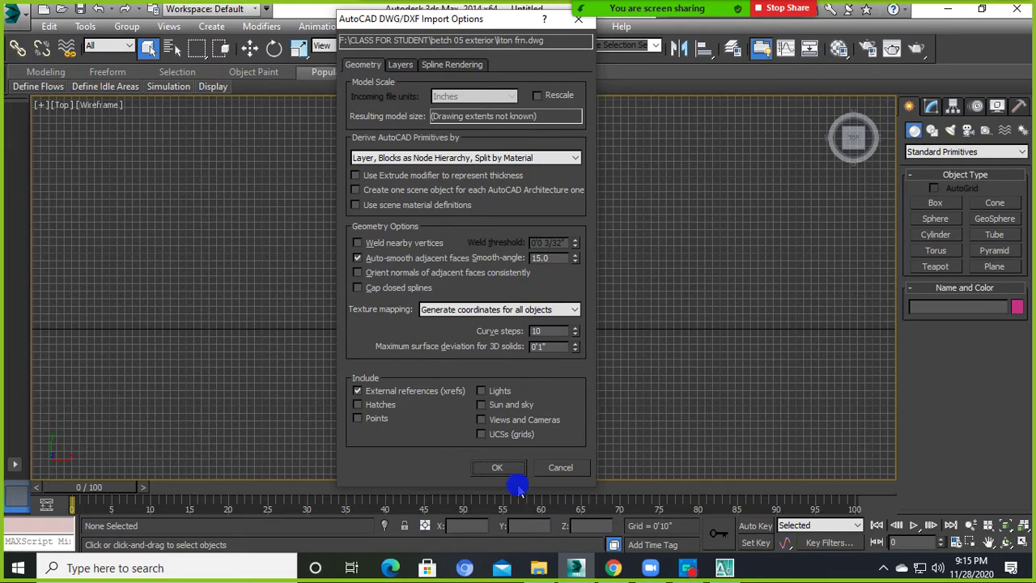
left_click(502, 467)
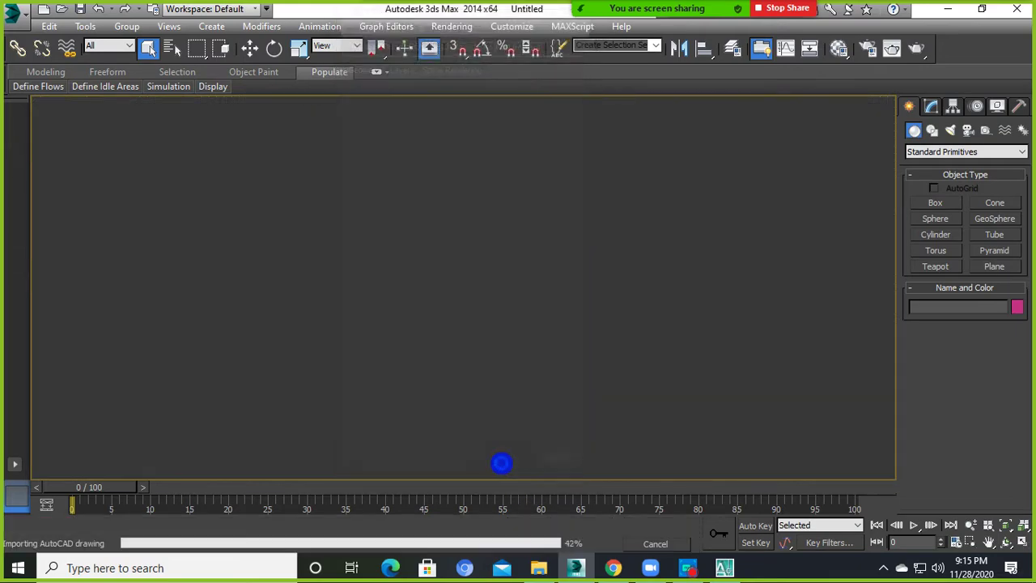
scroll(518, 331, "down", 3)
scroll(346, 287, "up", 6)
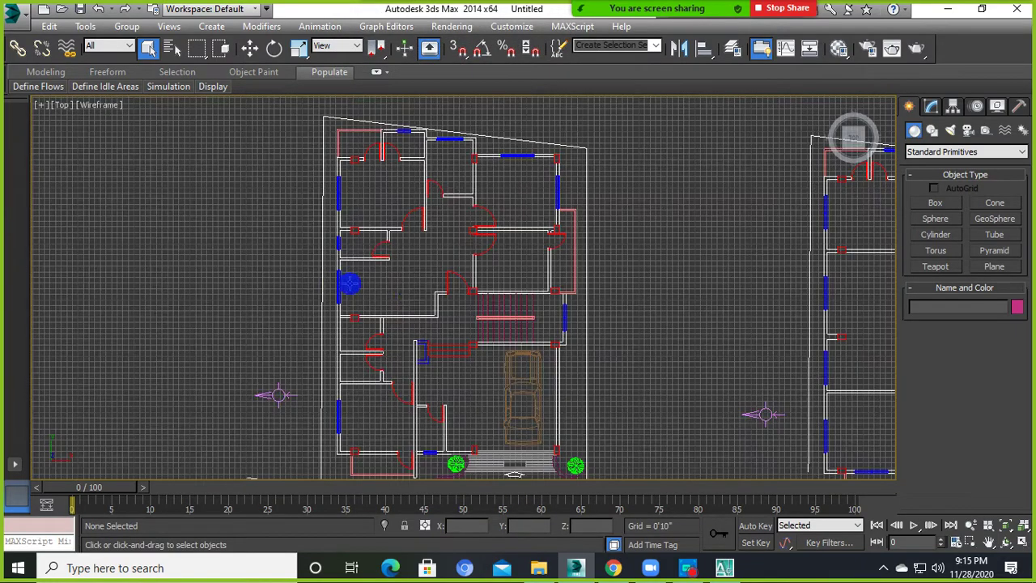
mouse_move(462, 261)
middle_mouse_down()
mouse_move(394, 281)
mouse_move(420, 252)
middle_mouse_up()
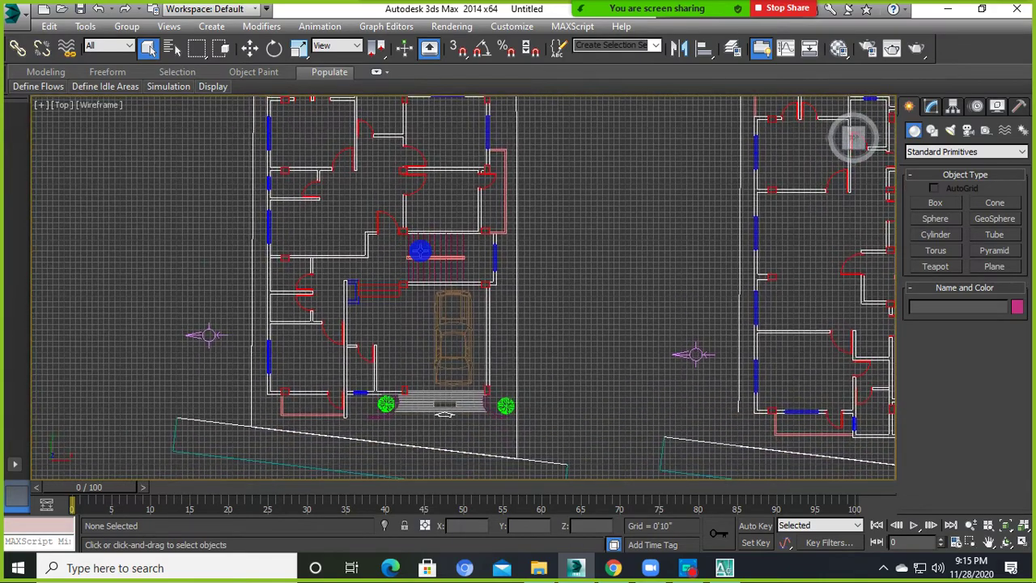
middle_click_drag(456, 313, 418, 373)
scroll(442, 340, "down", 3)
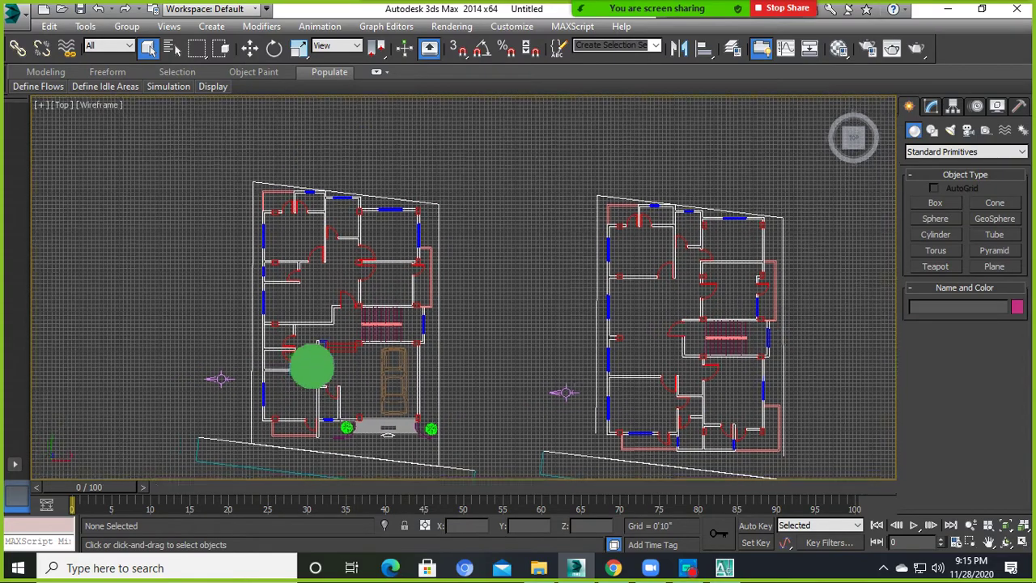
middle_click_drag(276, 372, 364, 343)
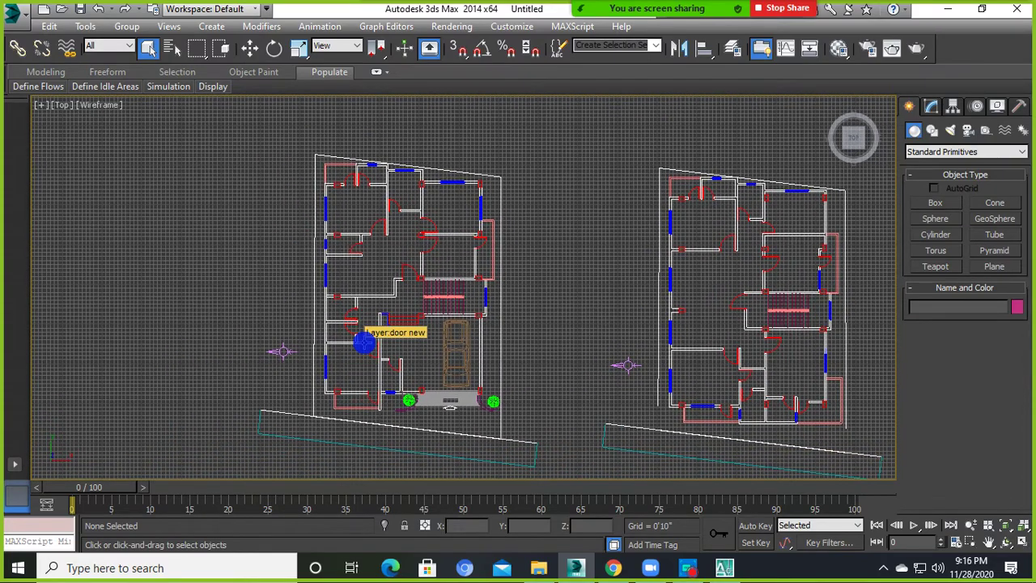
scroll(441, 320, "up", 5)
scroll(453, 322, "down", 5)
middle_click_drag(483, 324, 468, 371)
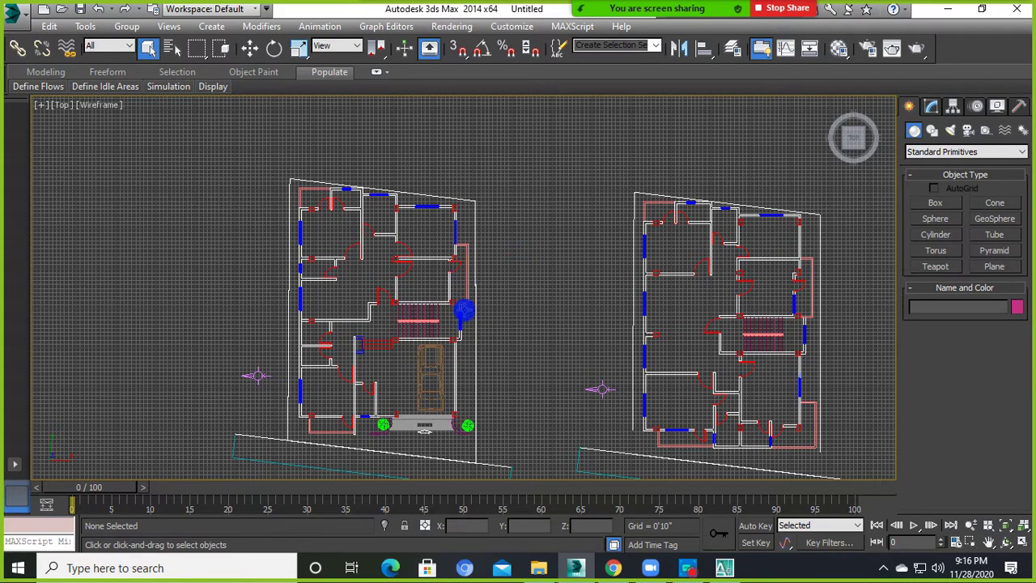
middle_click_drag(463, 309, 478, 281)
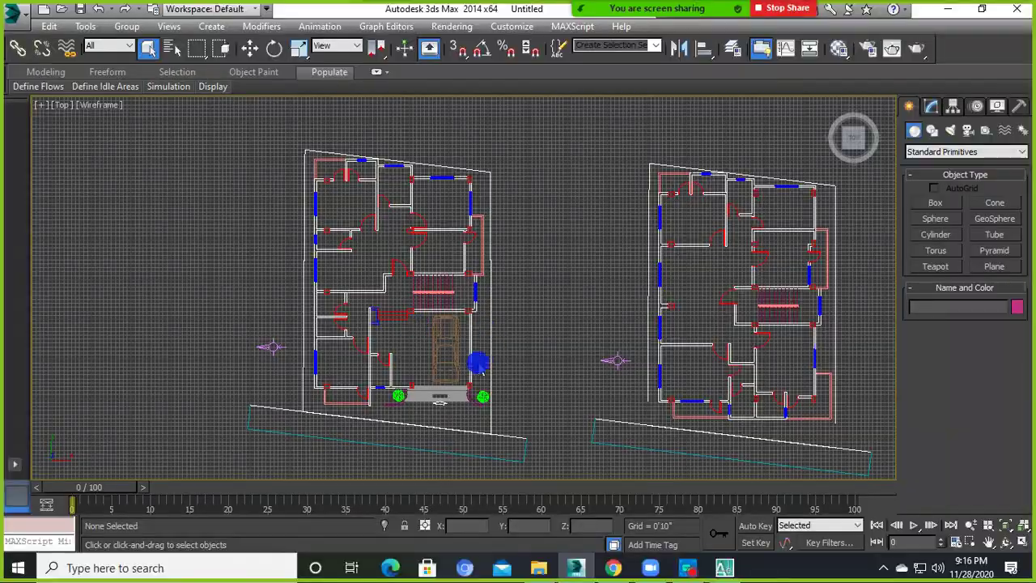
mouse_move(477, 364)
middle_mouse_down("alt")
mouse_move(504, 333)
mouse_move(534, 215)
mouse_move(347, 267)
mouse_move(133, 284)
middle_mouse_up("alt")
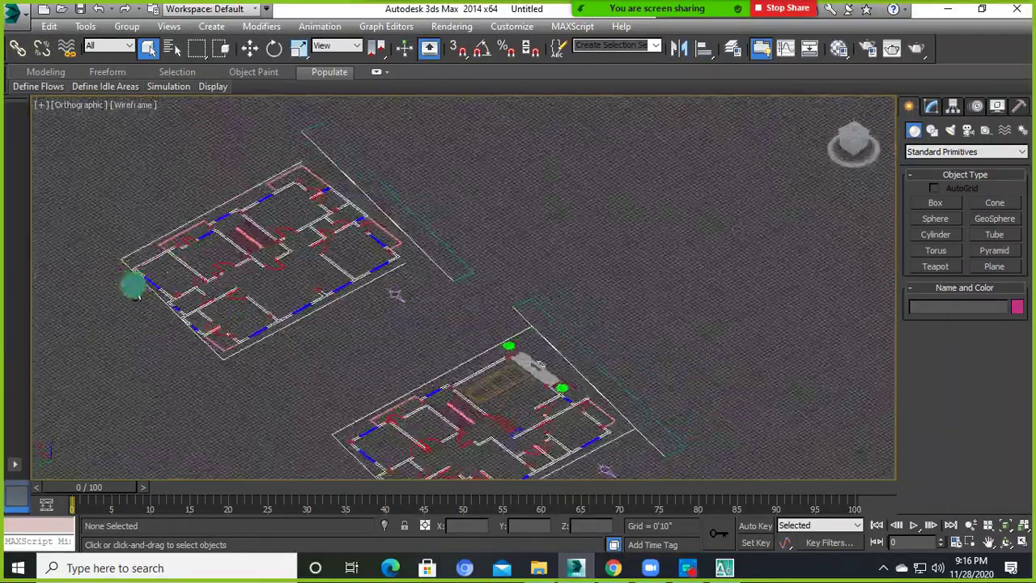
mouse_move(347, 370)
middle_mouse_down("alt")
mouse_move(458, 337)
mouse_move(673, 315)
mouse_move(538, 362)
mouse_move(411, 338)
mouse_move(445, 339)
mouse_move(324, 331)
mouse_move(659, 283)
mouse_move(331, 340)
mouse_move(647, 305)
mouse_move(347, 313)
mouse_move(589, 307)
mouse_move(550, 304)
mouse_move(511, 381)
mouse_move(501, 363)
middle_mouse_up("alt")
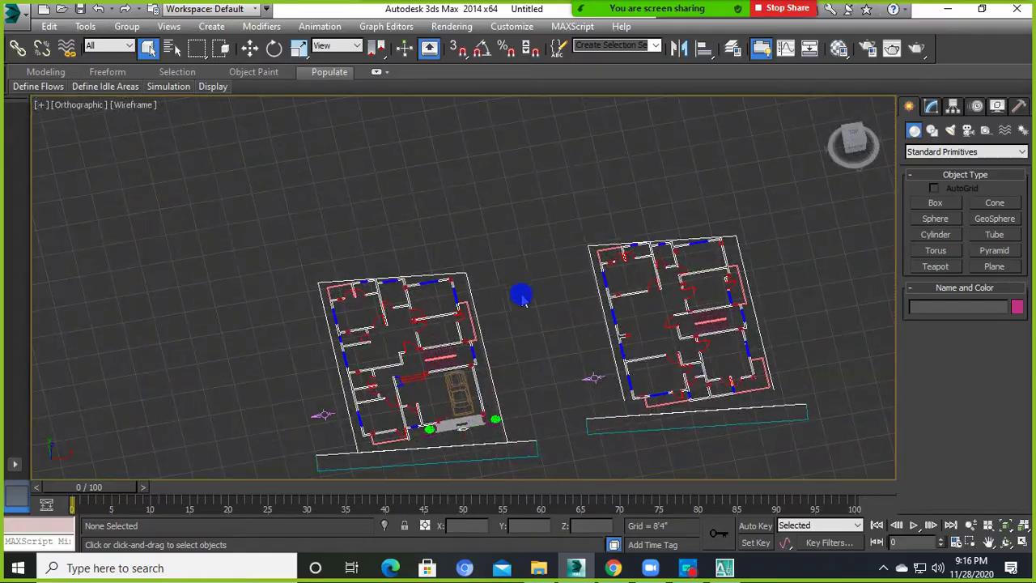
middle_click_drag(521, 298, 526, 339, "alt")
scroll(555, 335, "down", 5)
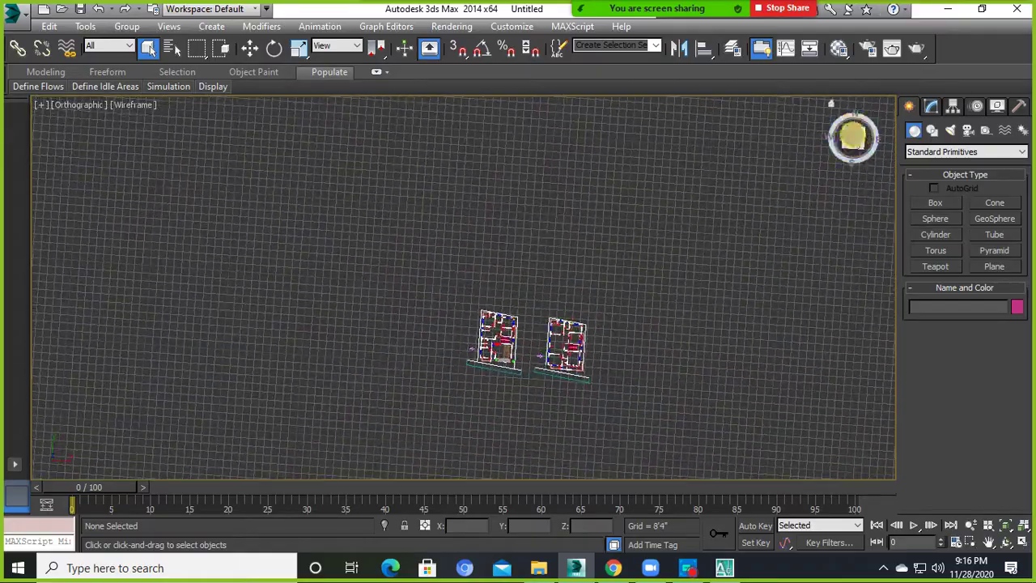
key("t")
scroll(633, 254, "up", 3)
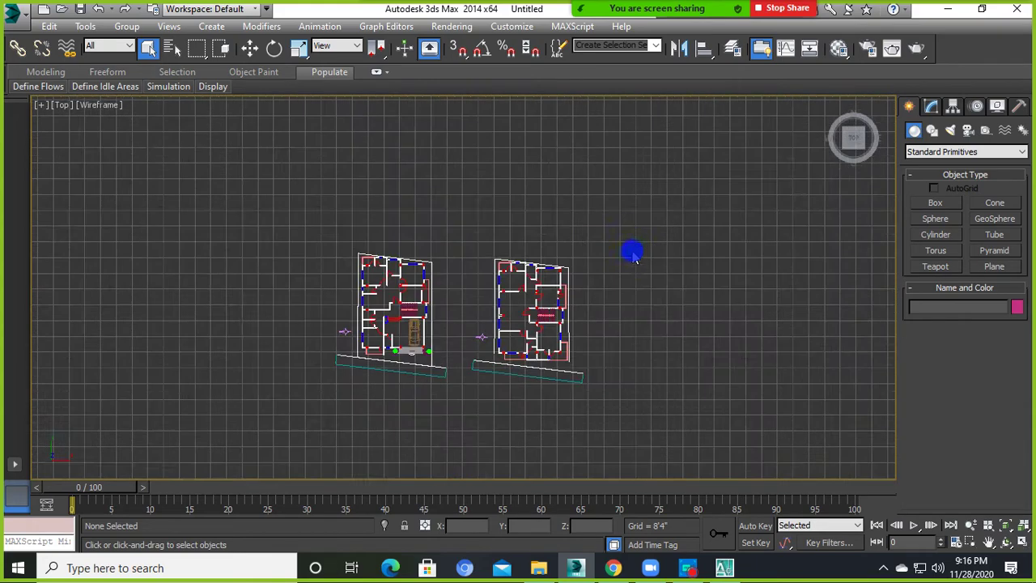
Select all entities of both floor plans and group them as Group001.
middle_click_drag(604, 263, 673, 255)
left_click_drag(745, 168, 414, 432)
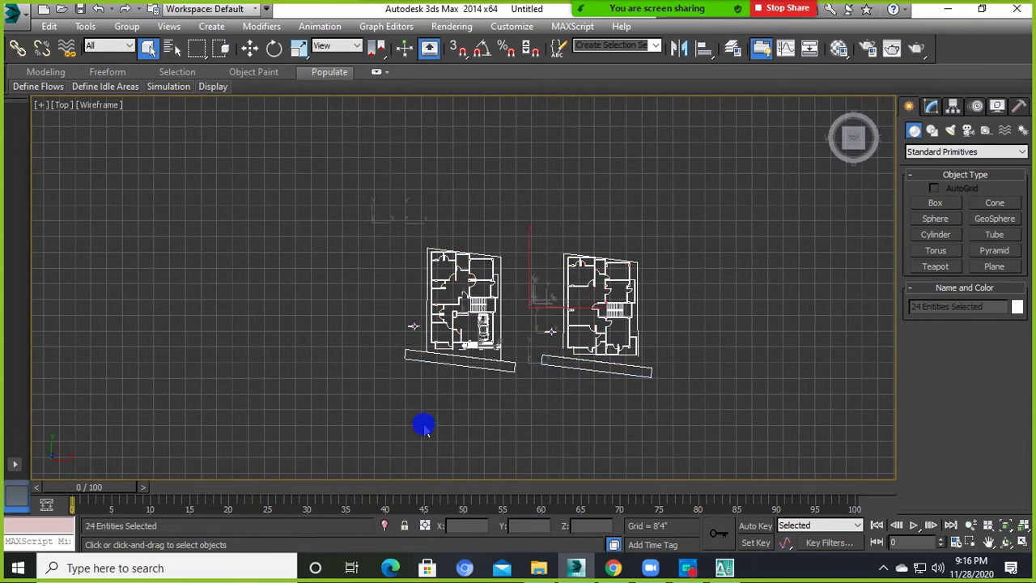
left_click_drag(763, 174, 318, 440)
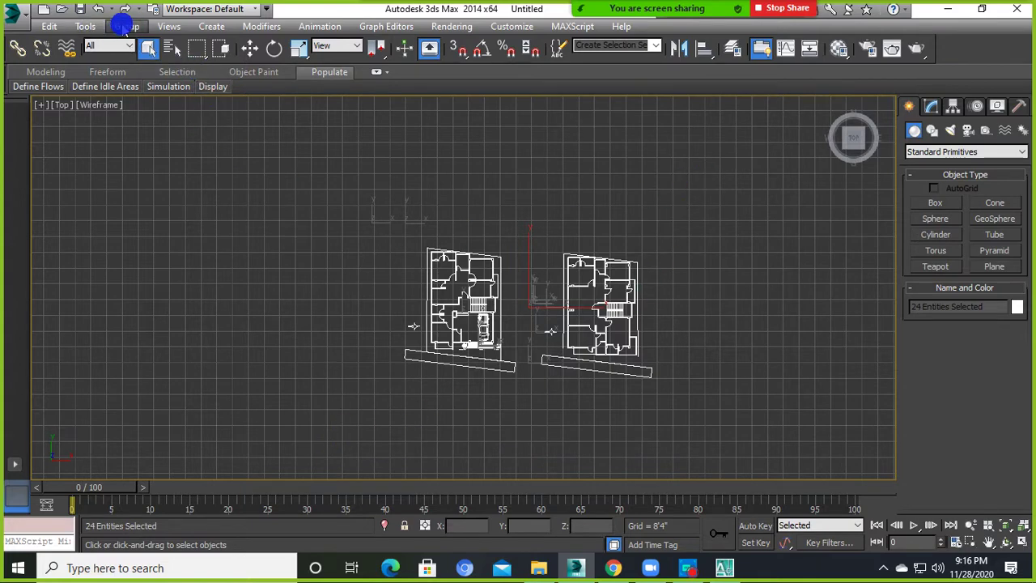
left_click(125, 27)
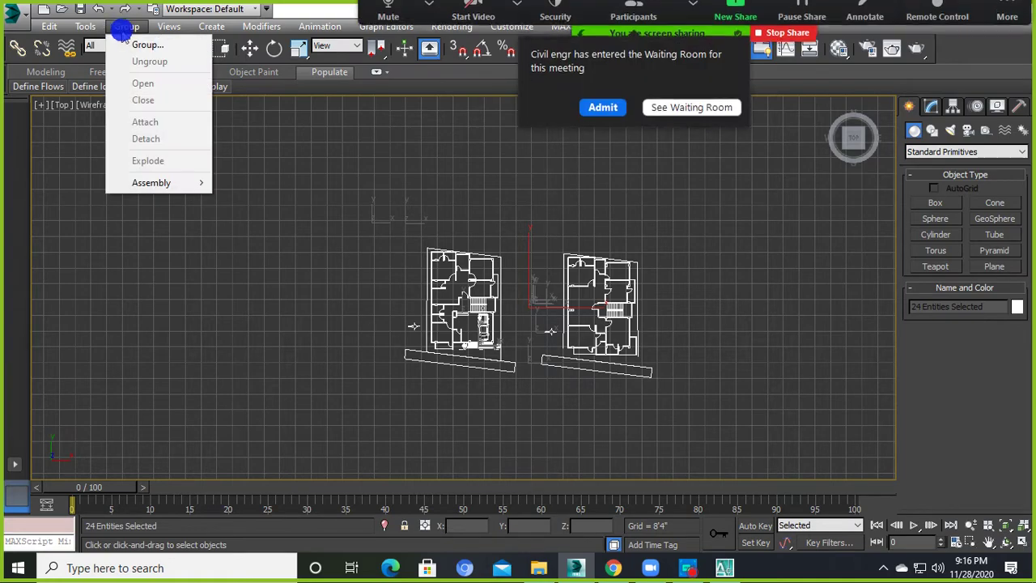
left_click(142, 39)
left_click(529, 316)
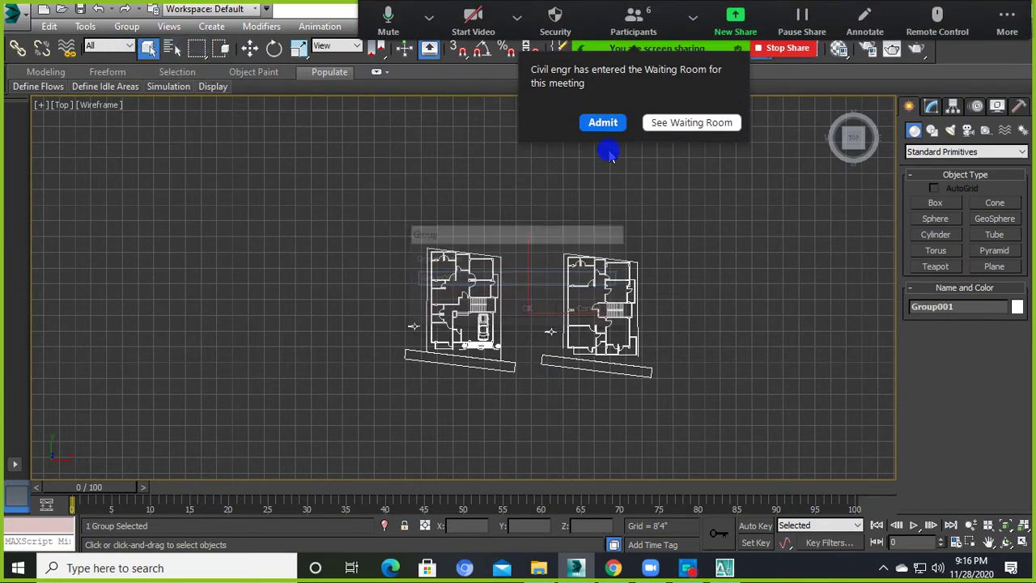
left_click(603, 123)
left_click(497, 277)
Reselect the floor-plan group and ungroup it into separate pieces.
scroll(468, 312, "up", 5)
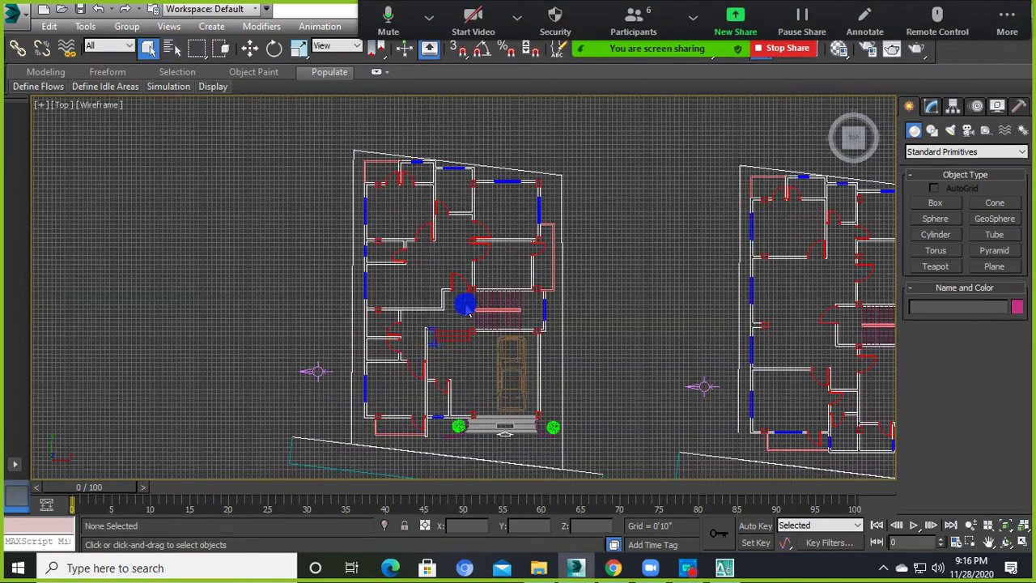
left_click(450, 319)
scroll(444, 306, "down", 5)
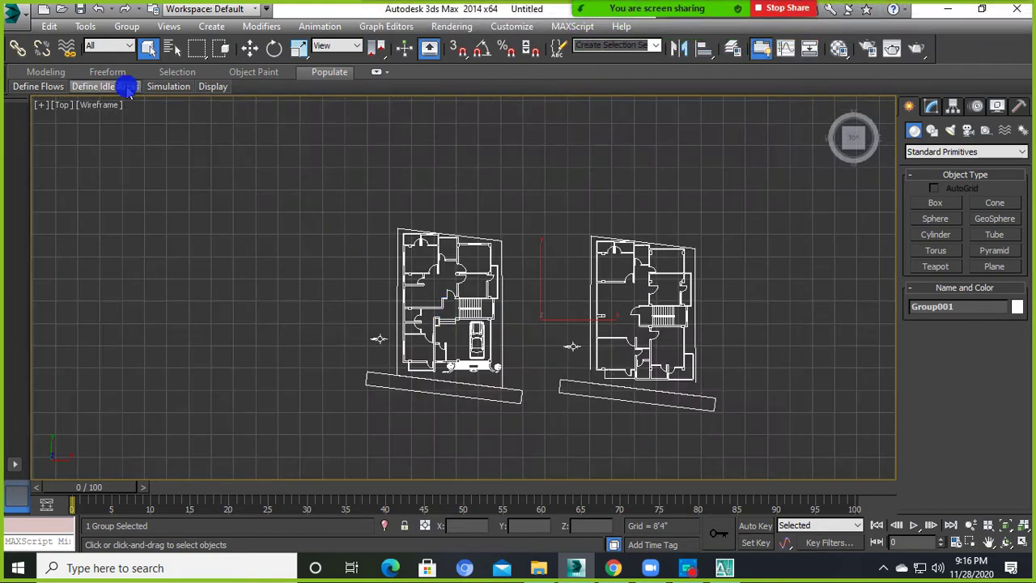
left_click(561, 184)
left_click_drag(257, 446, 257, 446)
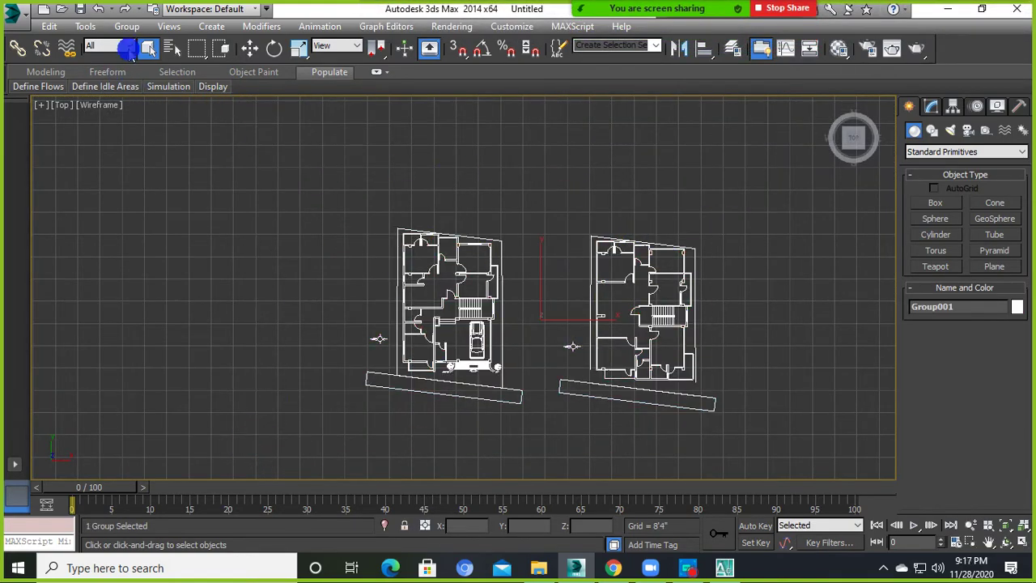
left_click(126, 26)
left_click(140, 63)
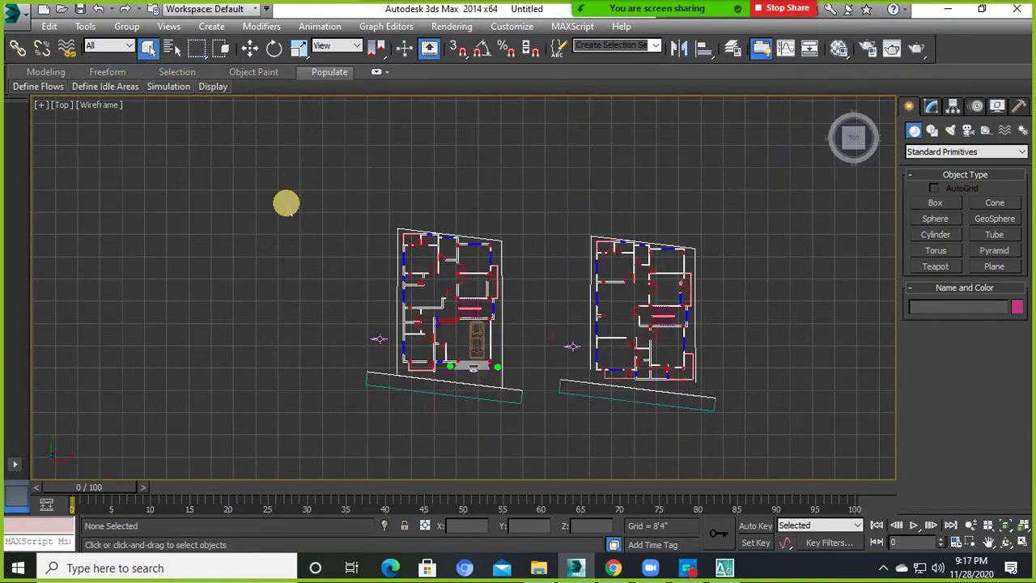
Select all 24 floor-plan pieces and regroup them as Group001.
scroll(441, 299, "up", 4)
left_click(489, 254)
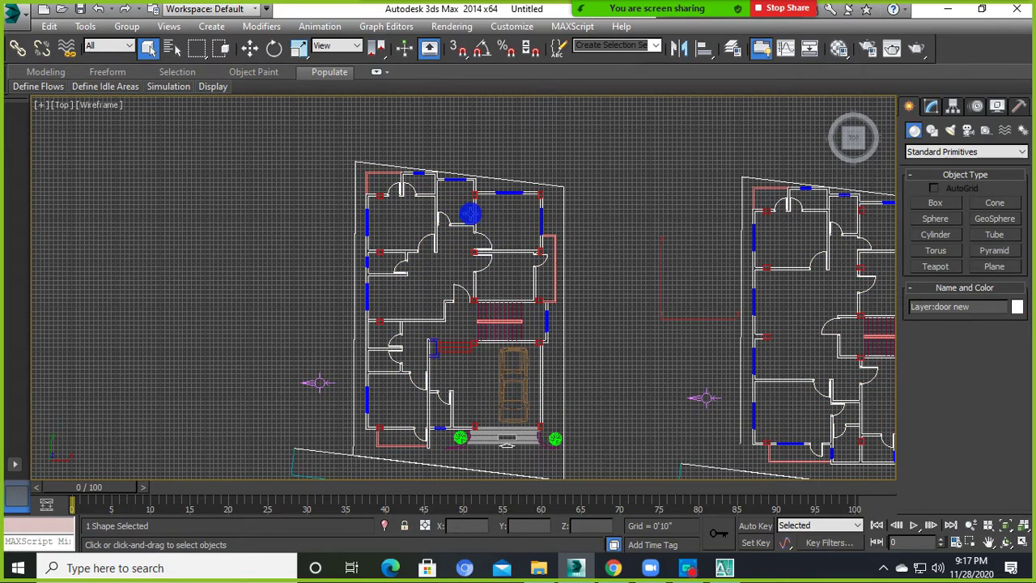
left_click(509, 192)
scroll(493, 203, "down", 5)
scroll(518, 214, "down", 2)
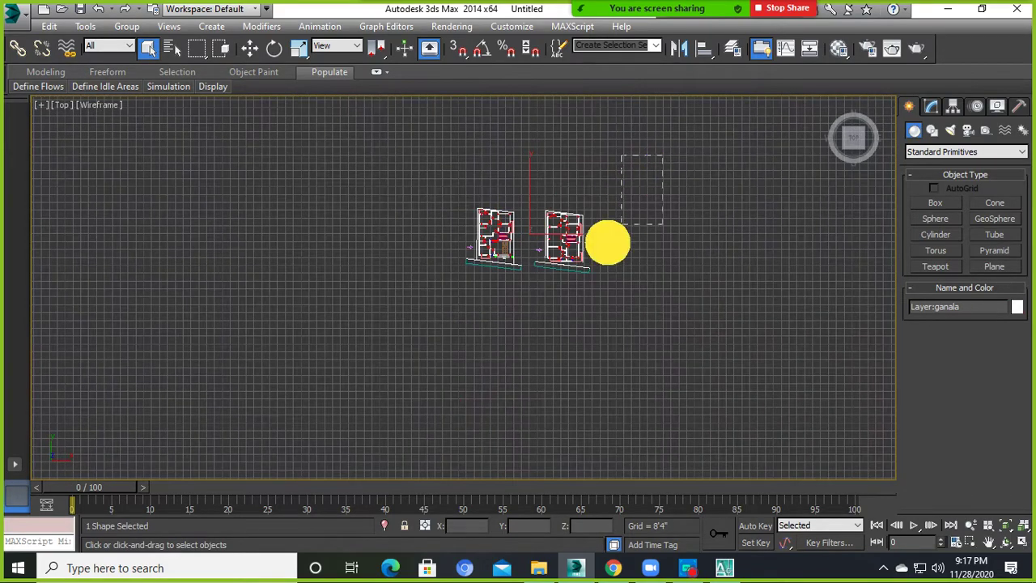
left_click_drag(663, 158, 536, 291)
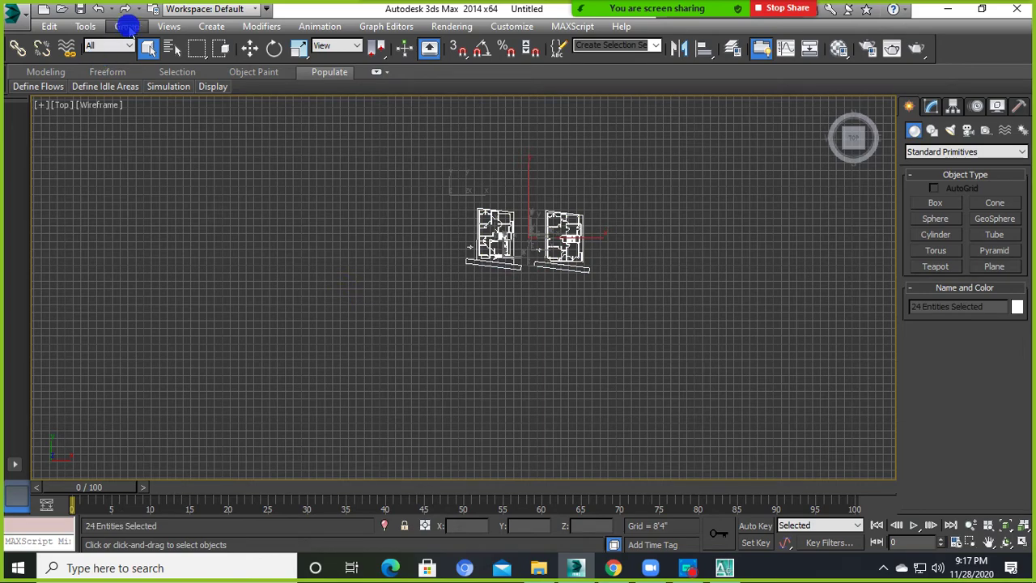
left_click(127, 27)
left_click(138, 35)
left_click(527, 308)
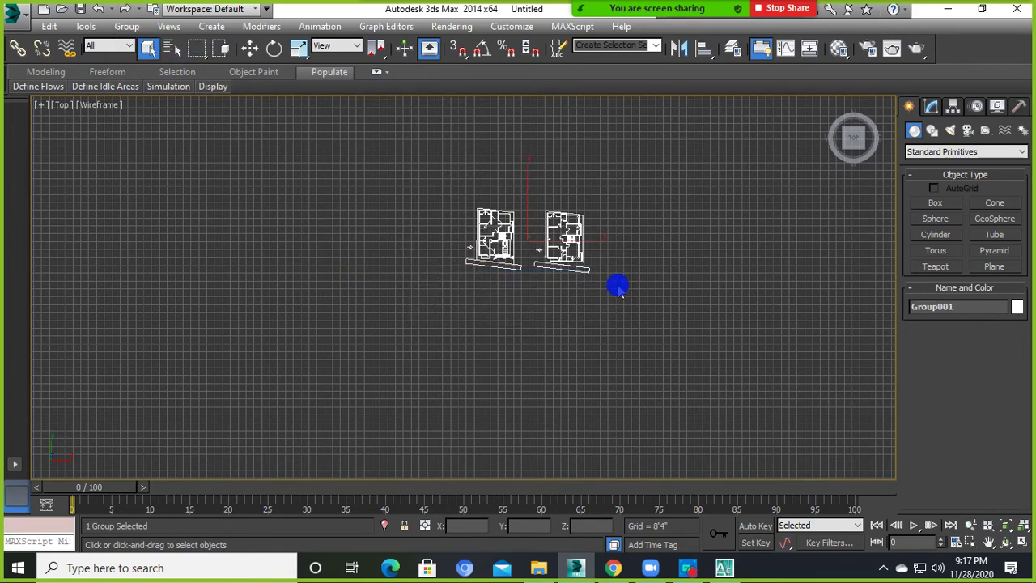
scroll(590, 238, "up", 4)
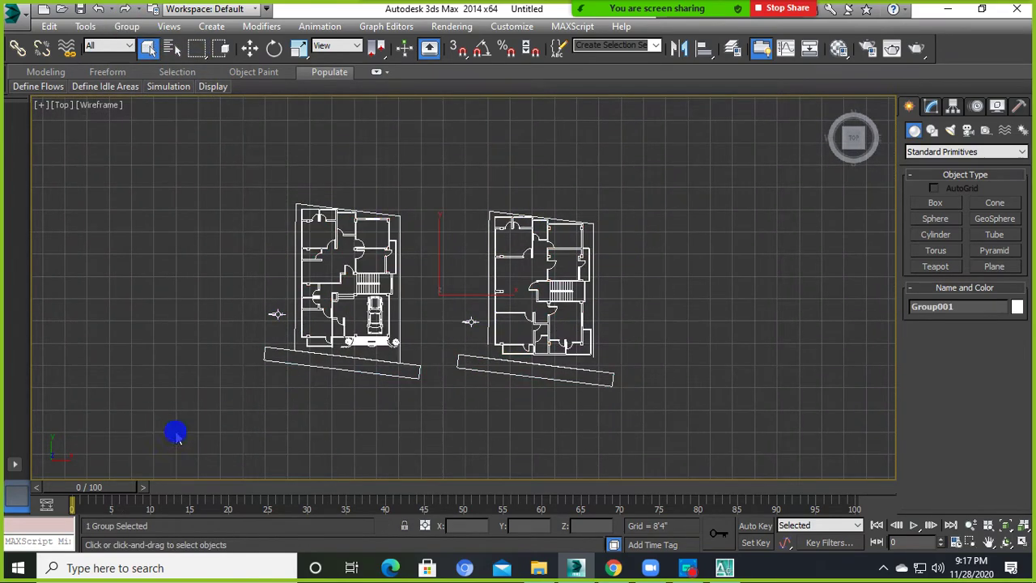
Group both floor plans as Group002.
left_click(127, 27)
left_click(141, 41)
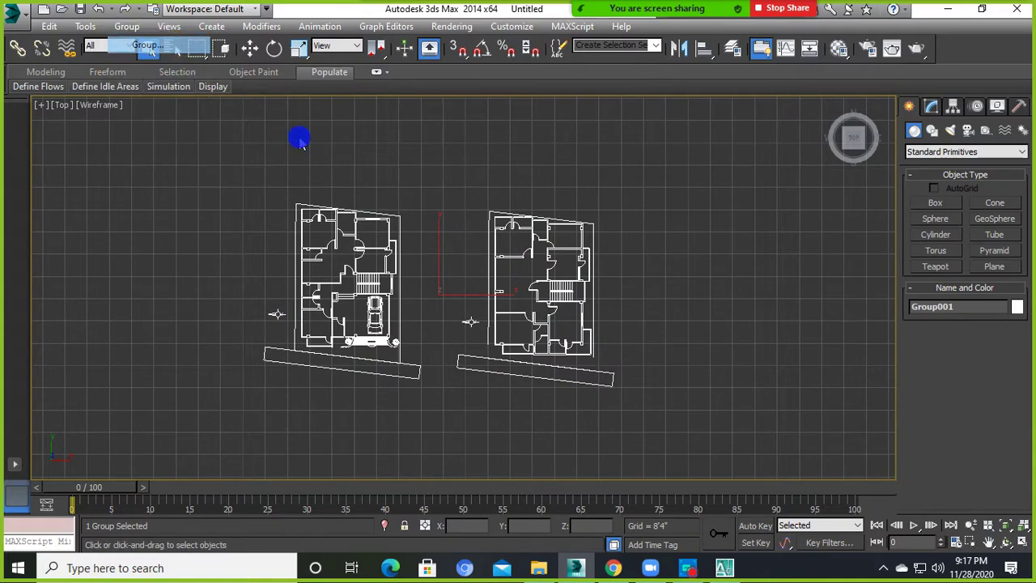
left_click(529, 308)
left_click(437, 167)
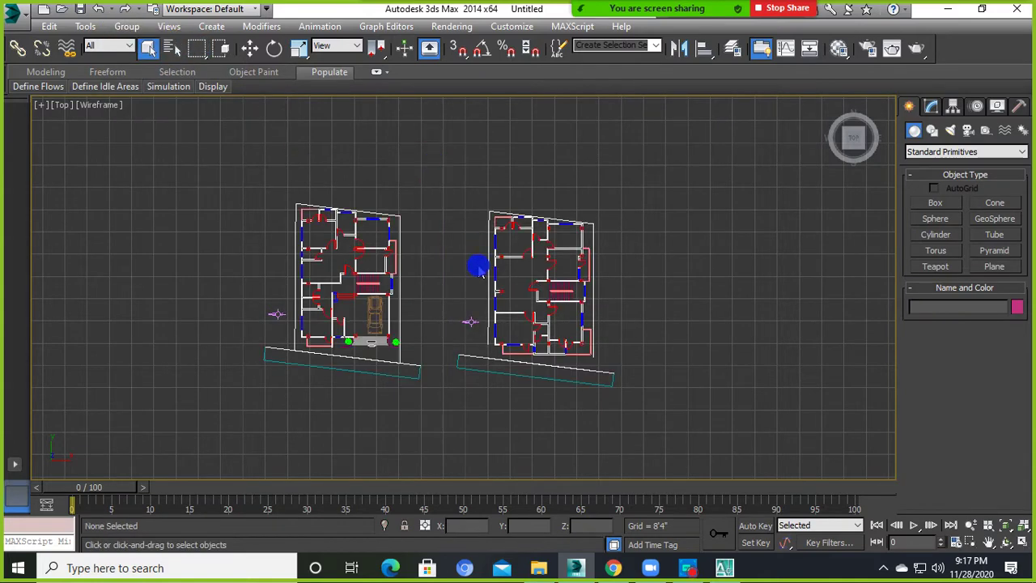
middle_click_drag(479, 269, 498, 302)
With Select and Move active, zoom out to locate and select Group002.
left_click(245, 47)
middle_click_drag(410, 192, 456, 207)
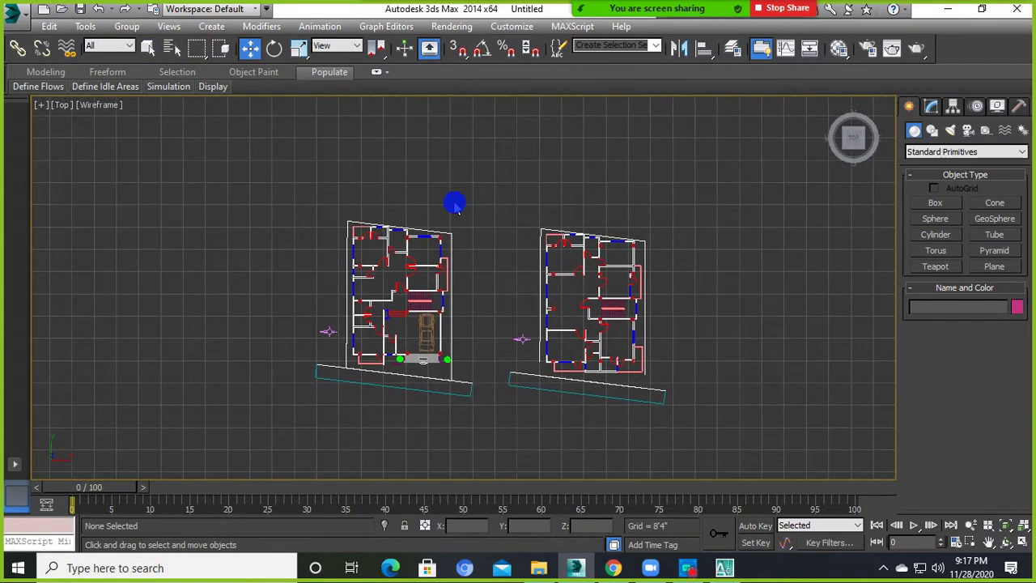
scroll(474, 322, "down", 5)
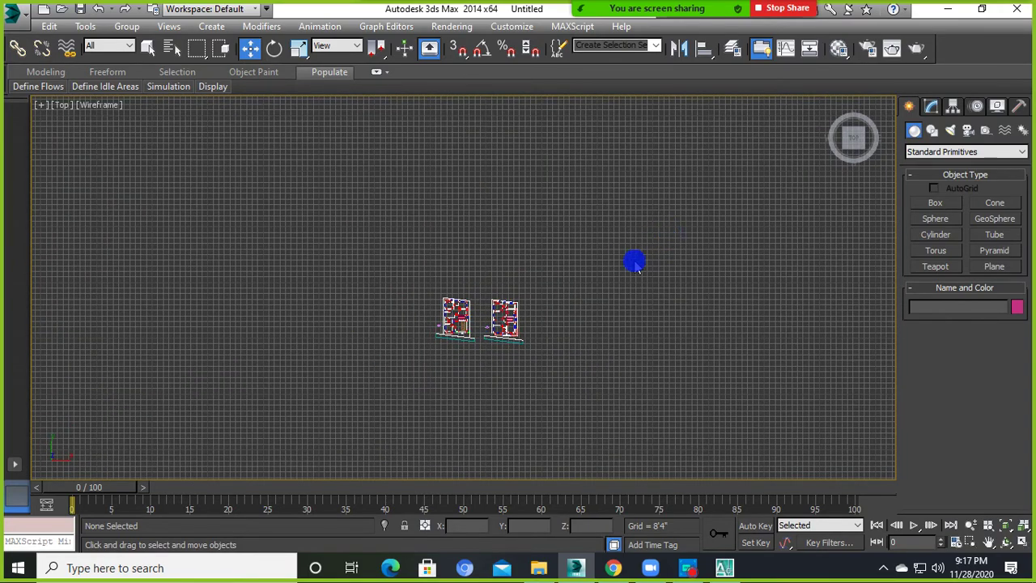
scroll(597, 282, "down", 5)
scroll(592, 286, "down", 5)
scroll(591, 288, "down", 5)
scroll(566, 308, "down", 3)
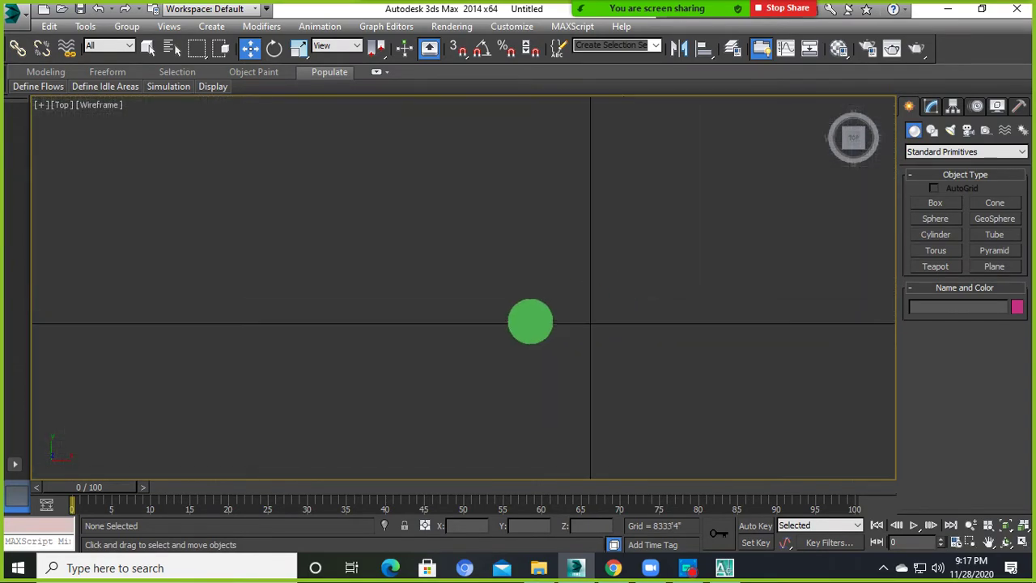
scroll(530, 321, "up", 2)
scroll(566, 339, "up", 2)
scroll(598, 340, "up", 2)
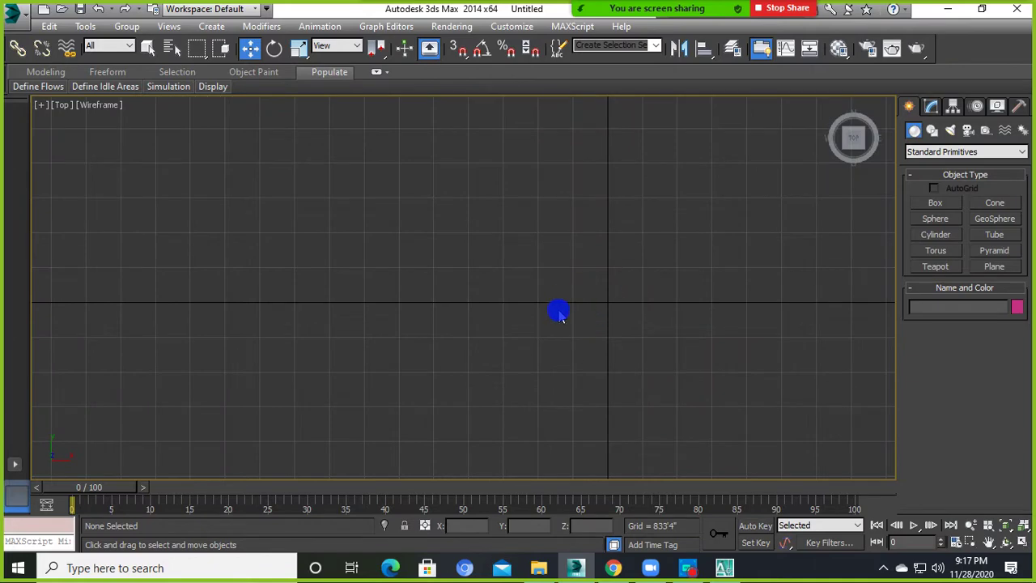
scroll(576, 306, "down", 2)
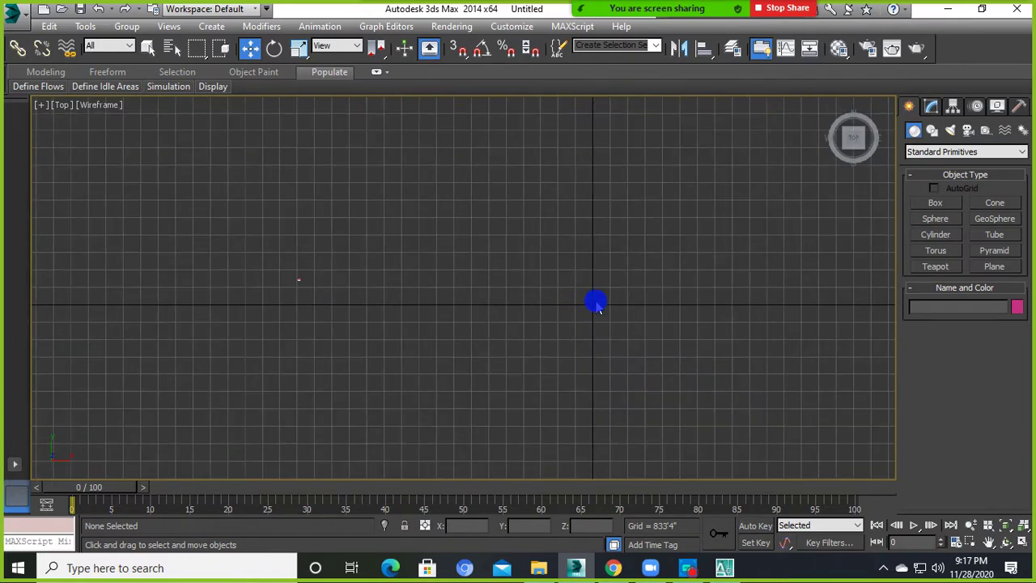
middle_click_drag(596, 303, 568, 322)
left_click_drag(390, 244, 162, 348)
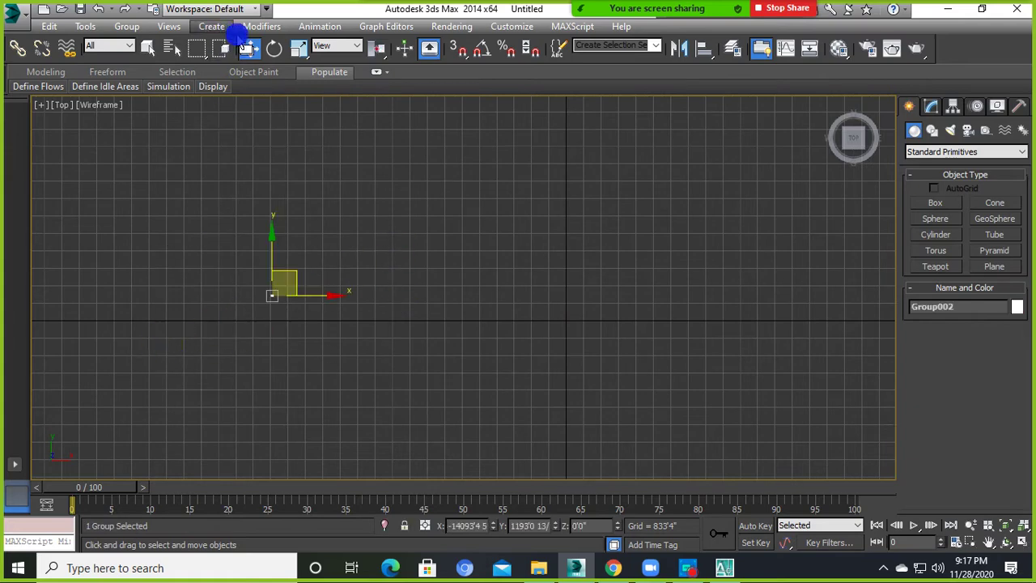
Drag Group002 along X and Y onto the world origin.
mouse_move(299, 295)
left_mouse_down()
mouse_move(596, 301)
mouse_move(570, 324)
left_mouse_up()
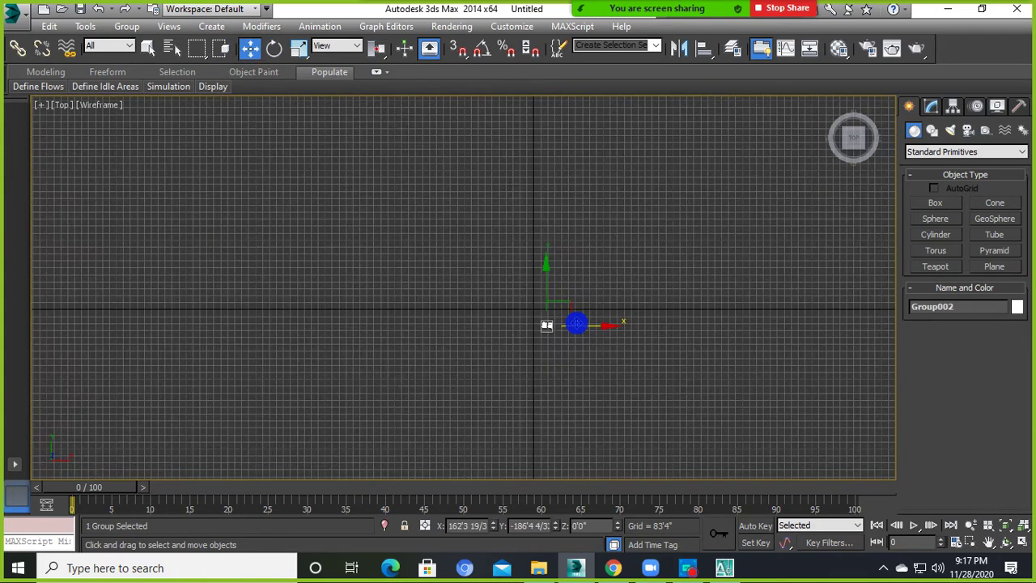
middle_click_drag(570, 324, 533, 314)
left_click_drag(514, 279, 513, 213)
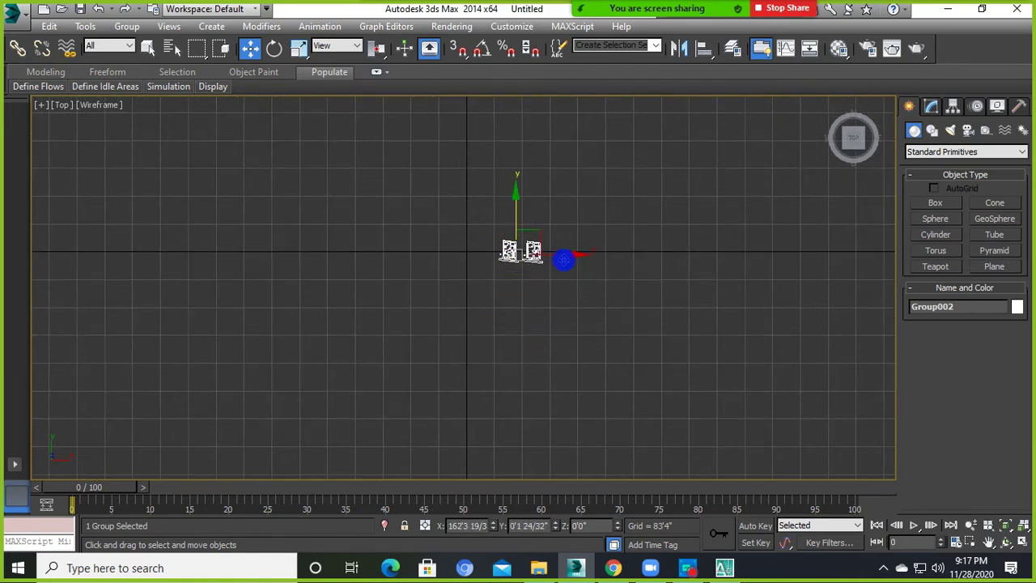
left_click_drag(561, 259, 507, 250)
scroll(458, 244, "up", 3)
scroll(459, 253, "up", 5)
scroll(460, 252, "up", 2)
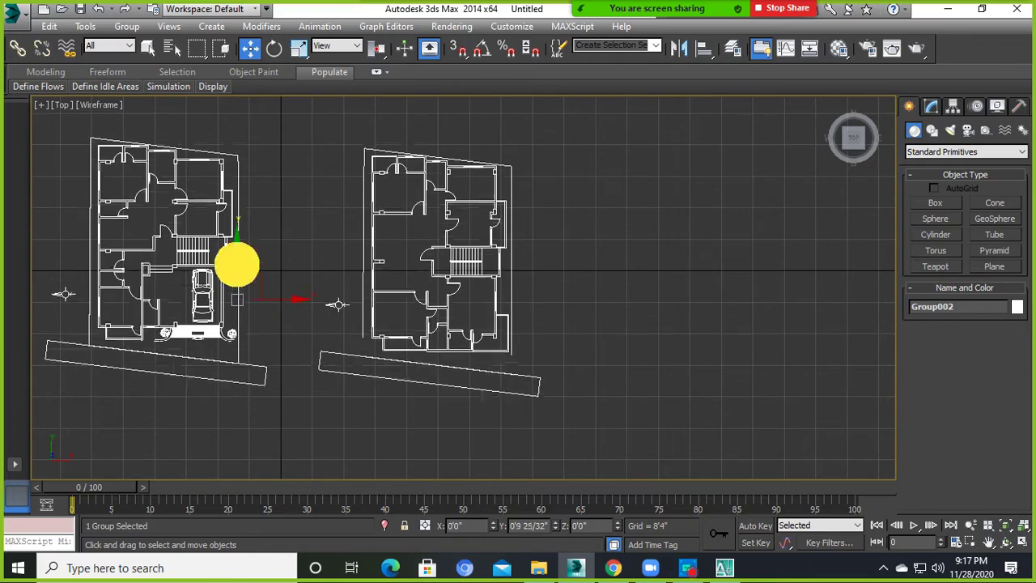
scroll(238, 259, "down", 3)
Nudge both floor plans together slightly, then deselect the floor-plan group.
mouse_move(275, 259)
middle_mouse_down("alt")
mouse_move(335, 301)
mouse_move(382, 215)
mouse_move(273, 262)
middle_mouse_up("alt")
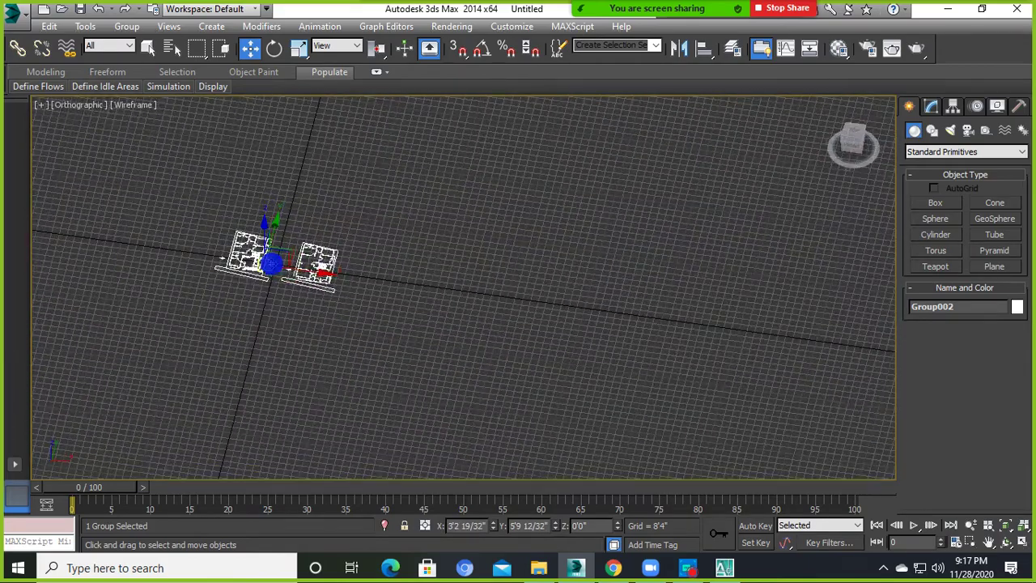
scroll(374, 298, "up", 4)
mouse_move(374, 299)
middle_mouse_down()
mouse_move(405, 301)
mouse_move(390, 301)
middle_mouse_up()
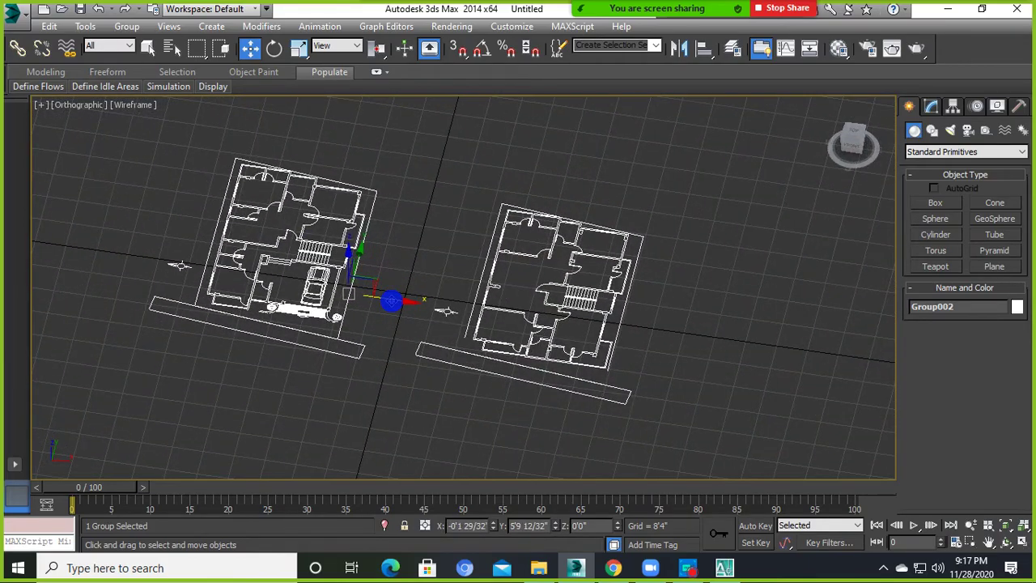
scroll(437, 307, "down", 5)
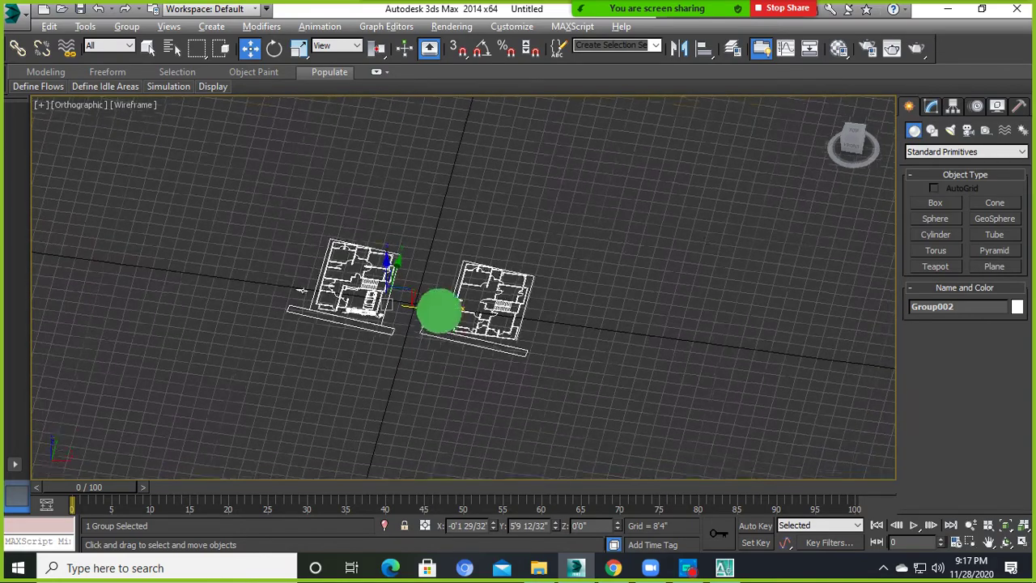
scroll(439, 317, "up", 2)
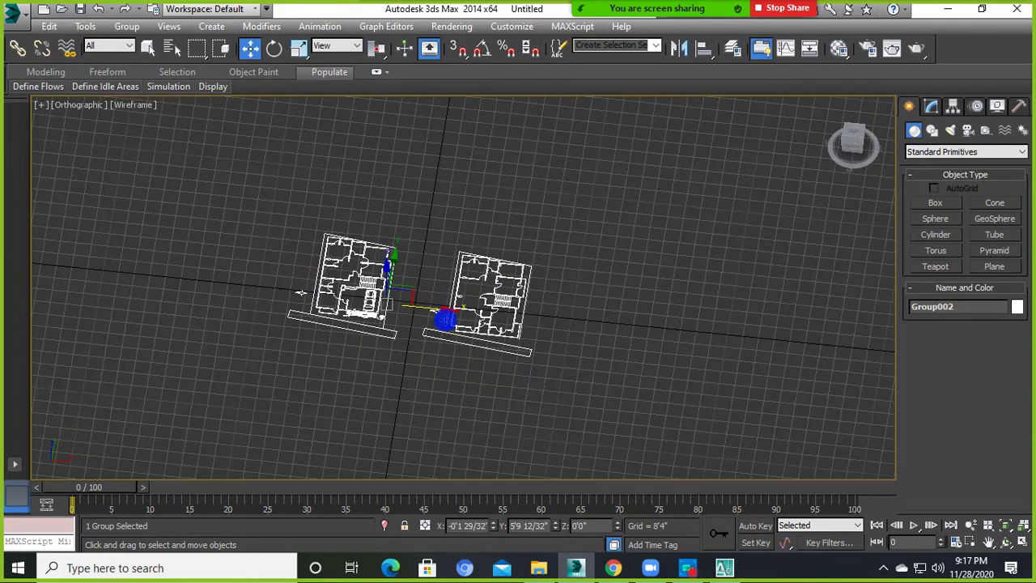
left_click_drag(463, 322, 541, 341)
left_click(739, 185)
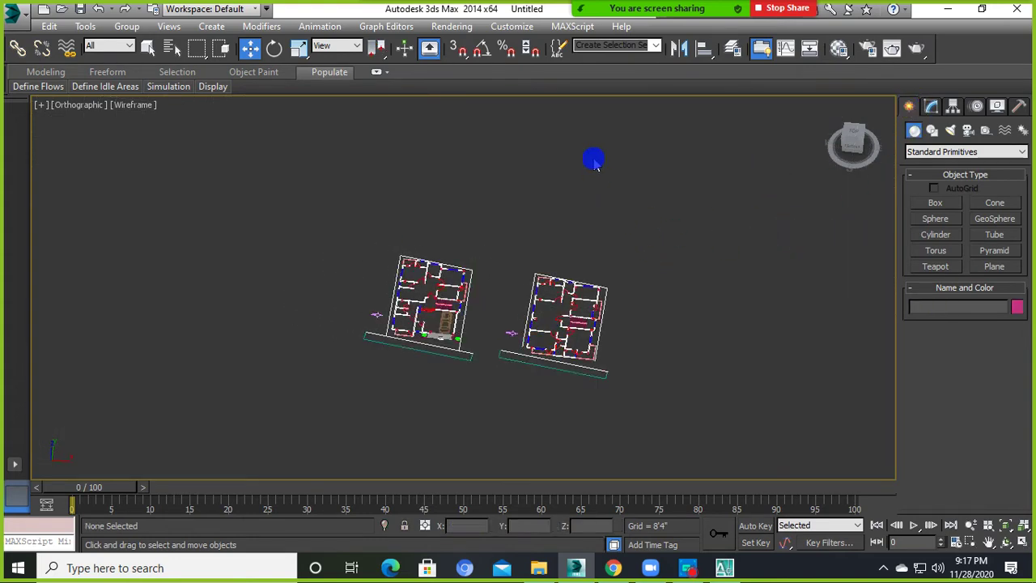
Orbit and pan around both floor plans, returning them upright with the right plan centred.
scroll(582, 257, "up", 2)
mouse_move(574, 237)
middle_mouse_down("alt")
mouse_move(518, 365)
mouse_move(555, 358)
mouse_move(526, 301)
mouse_move(409, 346)
middle_mouse_up("alt")
scroll(491, 395, "up", 2)
scroll(589, 352, "up", 3)
scroll(409, 346, "up", 1)
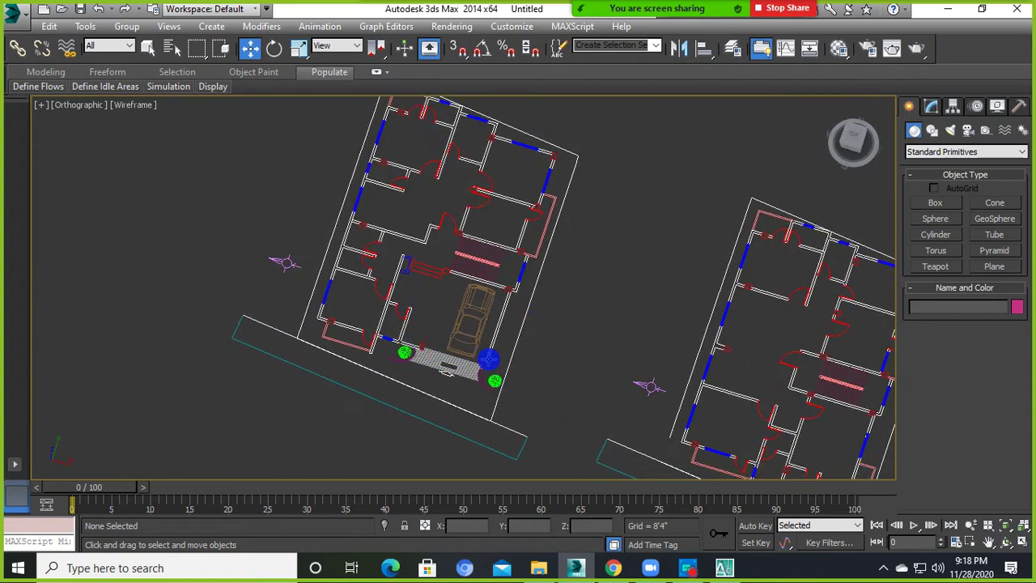
middle_click_drag(489, 359, 477, 376, "alt")
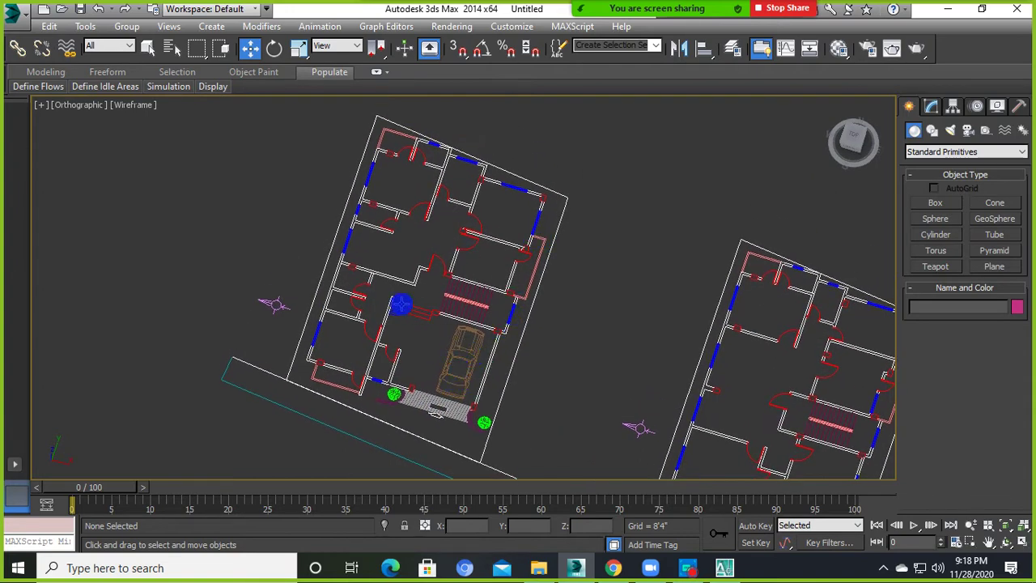
mouse_move(494, 240)
middle_mouse_down("alt")
mouse_move(377, 238)
mouse_move(604, 408)
middle_mouse_up("alt")
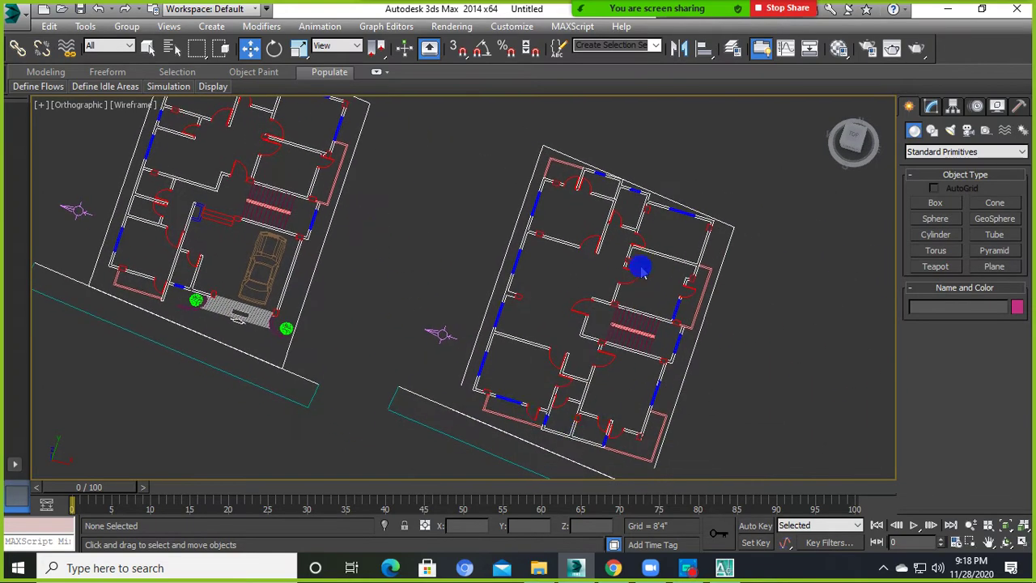
middle_click_drag(485, 324, 596, 414)
scroll(335, 386, "up", 3)
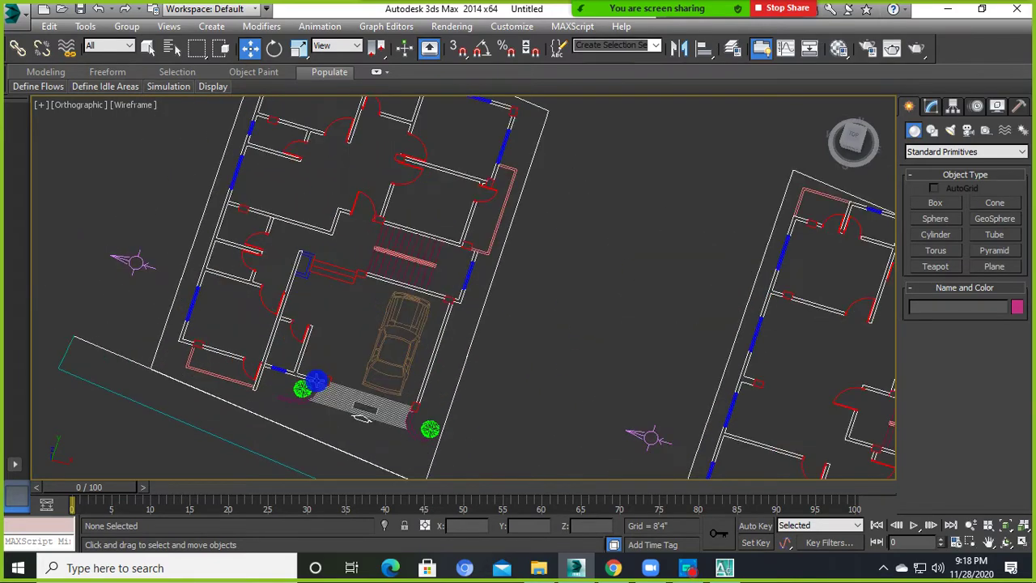
mouse_move(460, 291)
middle_mouse_down("alt")
mouse_move(416, 300)
mouse_move(462, 347)
mouse_move(439, 367)
middle_mouse_up("alt")
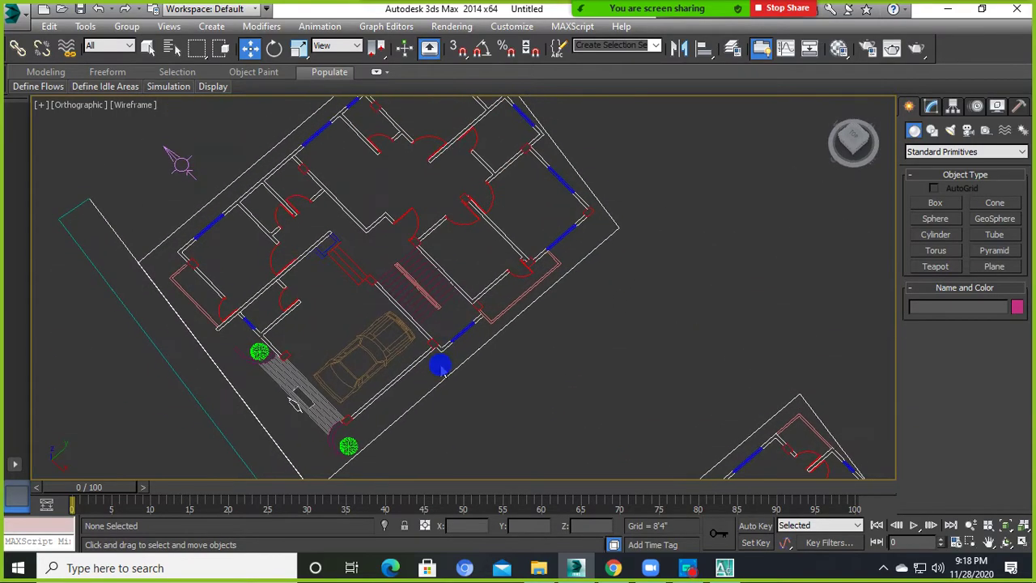
middle_click_drag(393, 301, 518, 314, "alt")
mouse_move(526, 350)
middle_mouse_down()
mouse_move(515, 365)
mouse_move(617, 388)
middle_mouse_up()
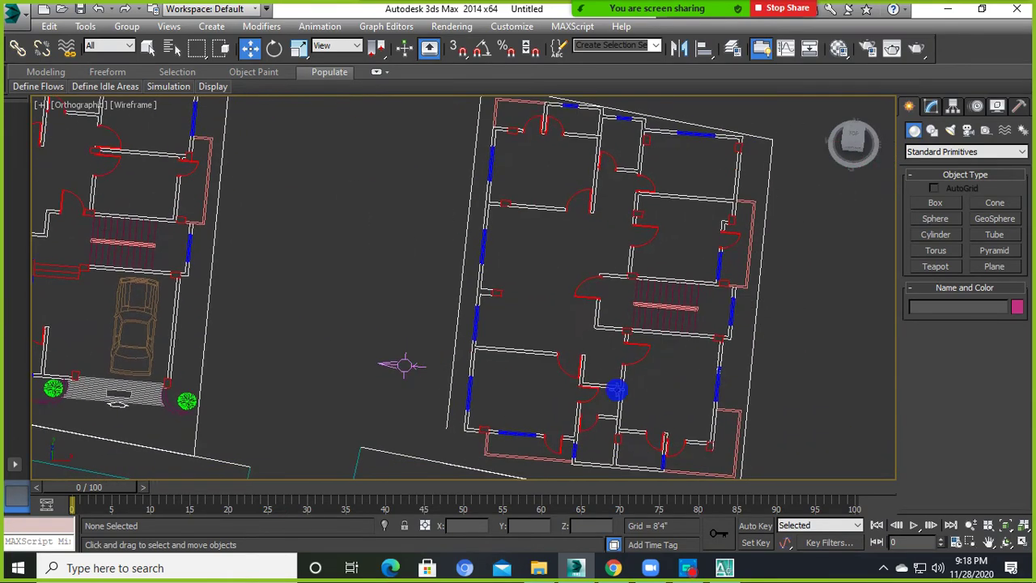
scroll(623, 382, "down", 3)
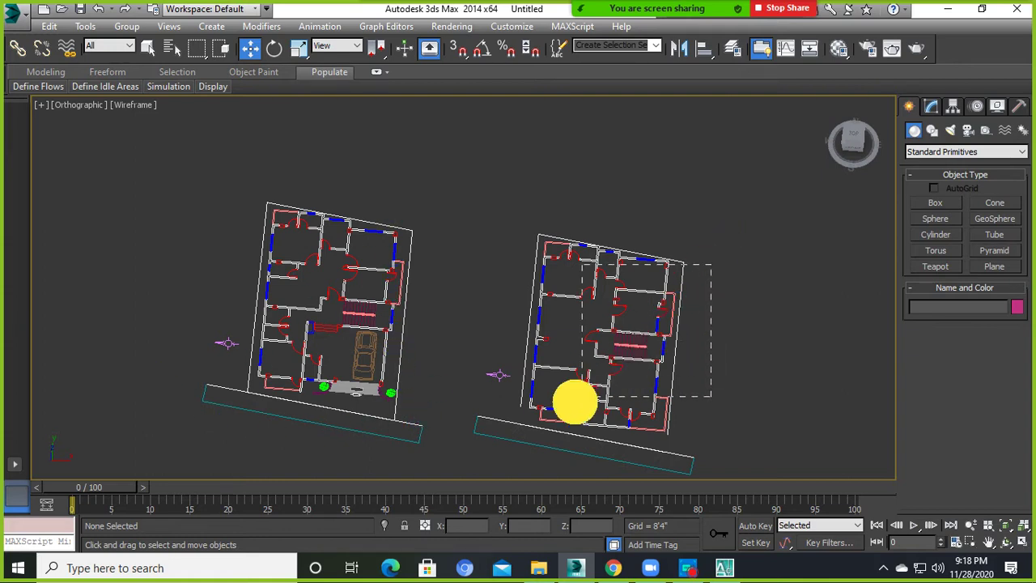
Reselect and deselect the floor-plan group, briefly starting a Box and cancelling it.
left_click_drag(731, 236, 518, 432)
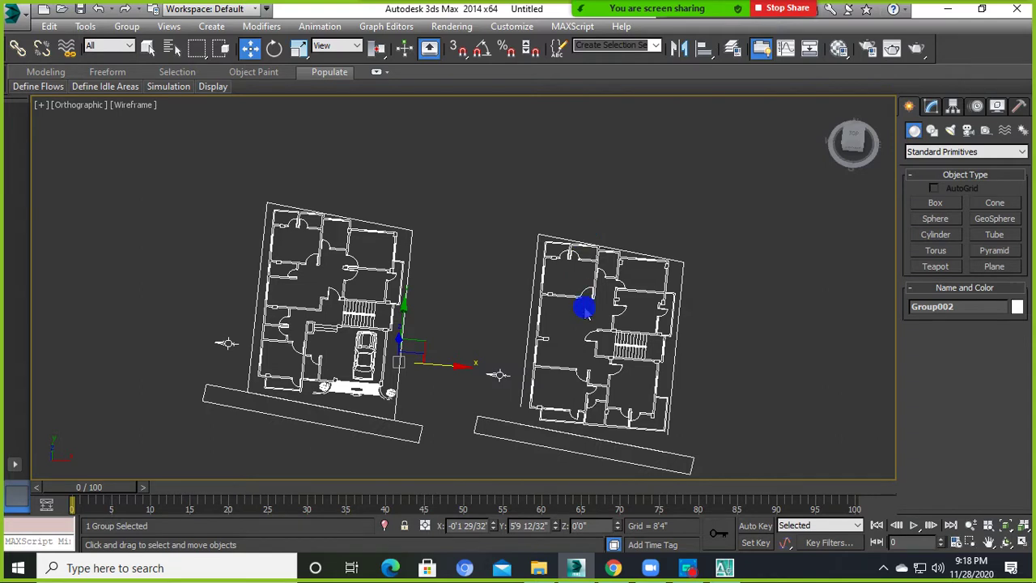
left_click(561, 353)
mouse_move(728, 254)
left_mouse_down()
mouse_move(531, 439)
mouse_move(465, 438)
left_mouse_up()
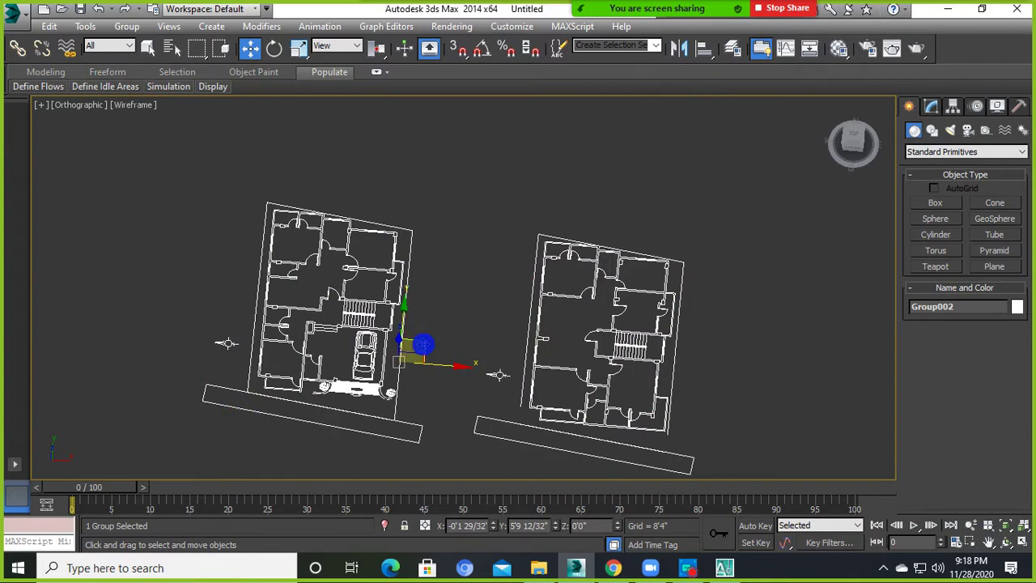
left_click(643, 231)
left_click(935, 202)
right_click(470, 132)
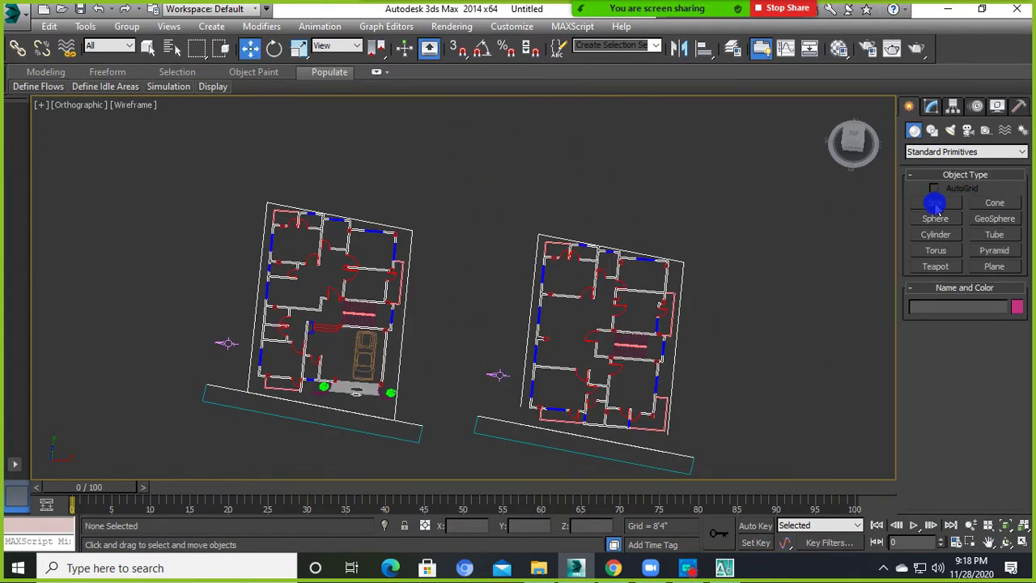
Activate Box creation under Standard Primitives and zoom into the driveway area.
left_click(932, 203)
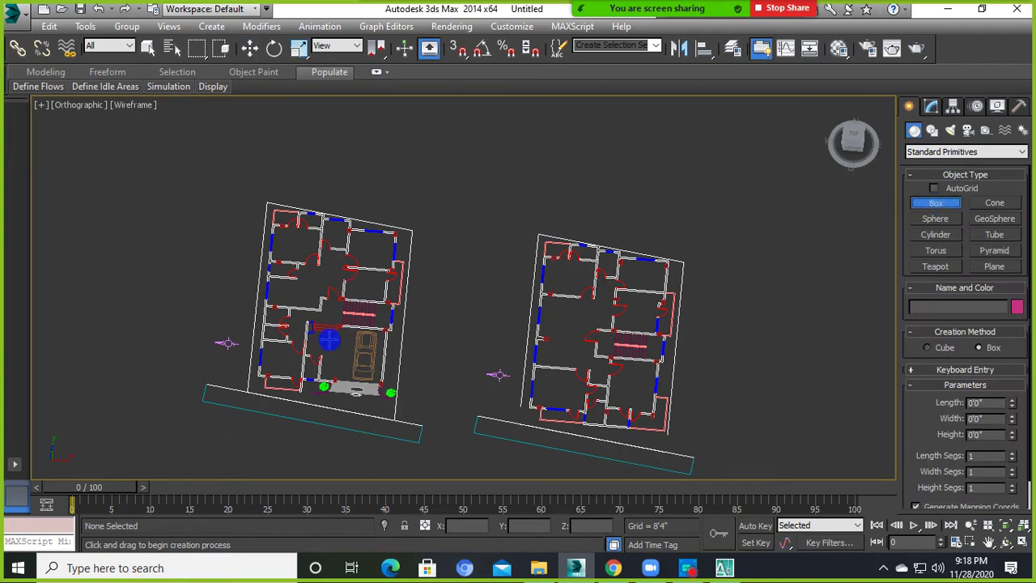
scroll(326, 377, "up", 3)
scroll(326, 377, "up", 3)
scroll(326, 377, "up", 2)
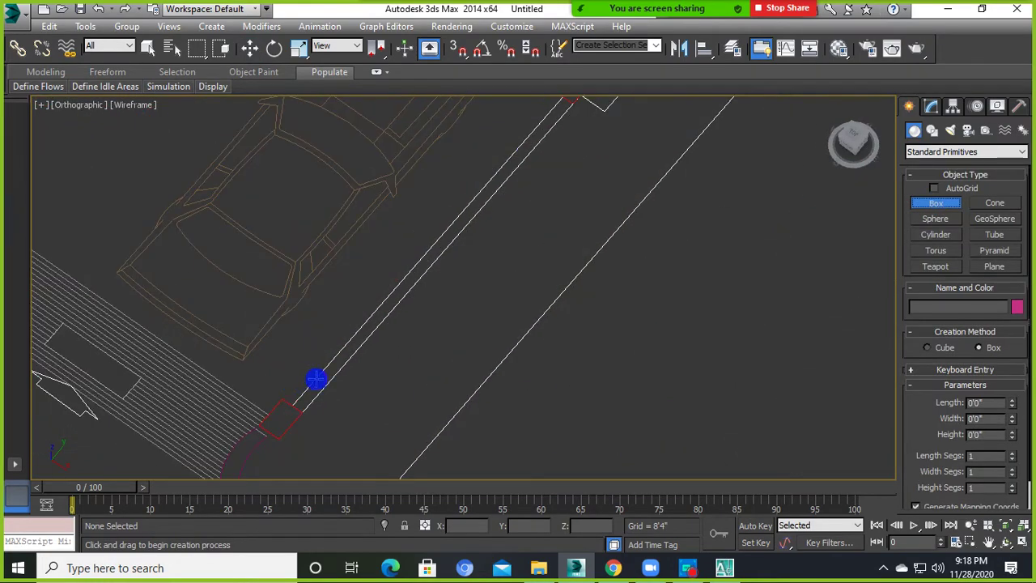
middle_click_drag(315, 379, 295, 392)
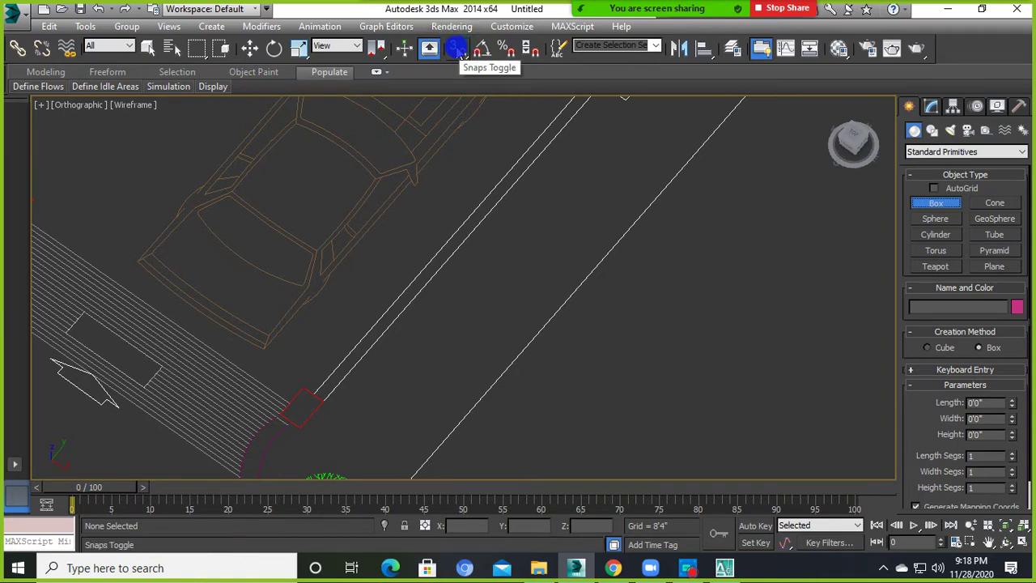
Turn on the Snaps Toggle for vertex snapping after checking Grid and Snap Settings.
left_click(459, 52)
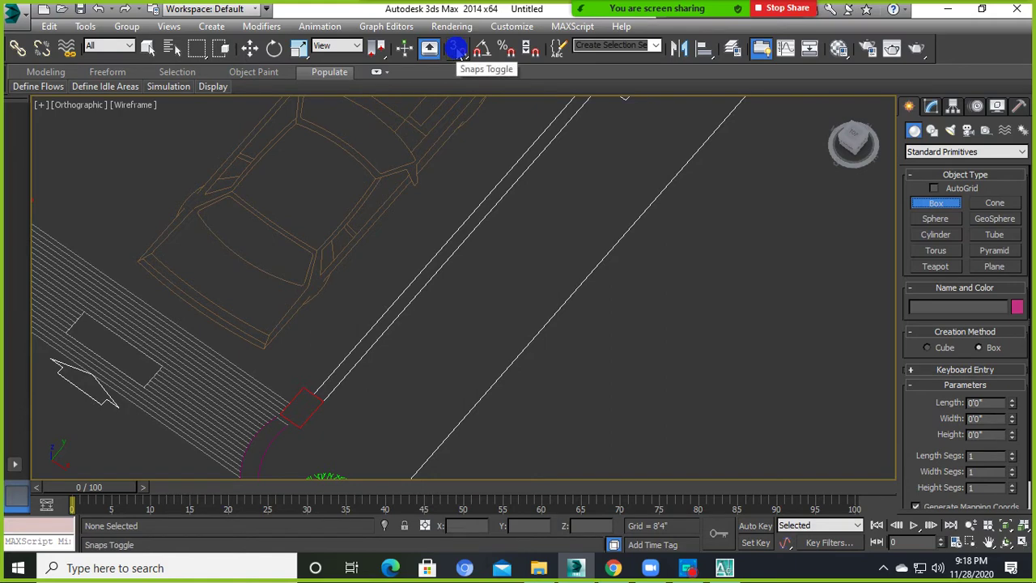
left_click(459, 52)
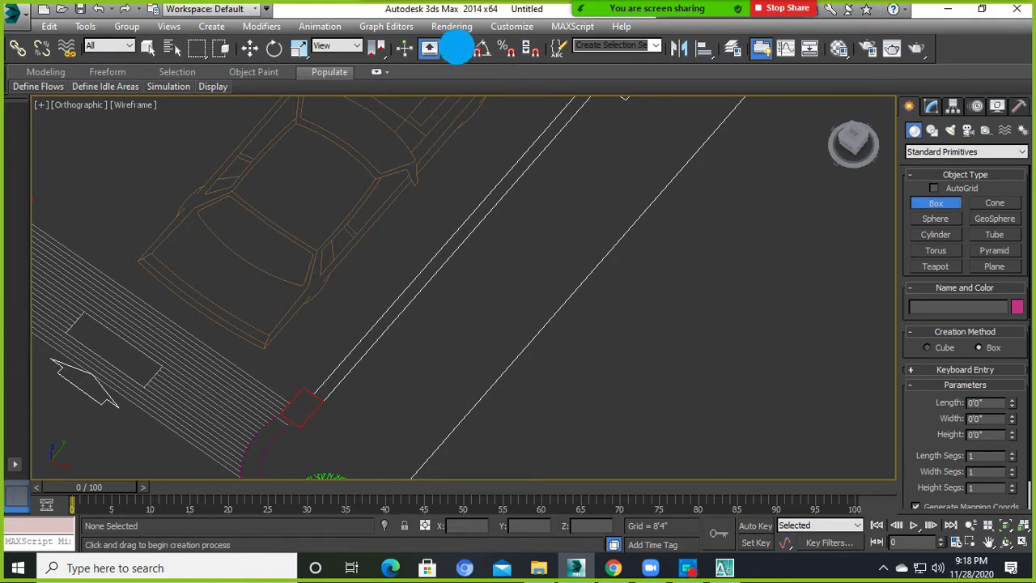
right_click(457, 48)
left_click(615, 185)
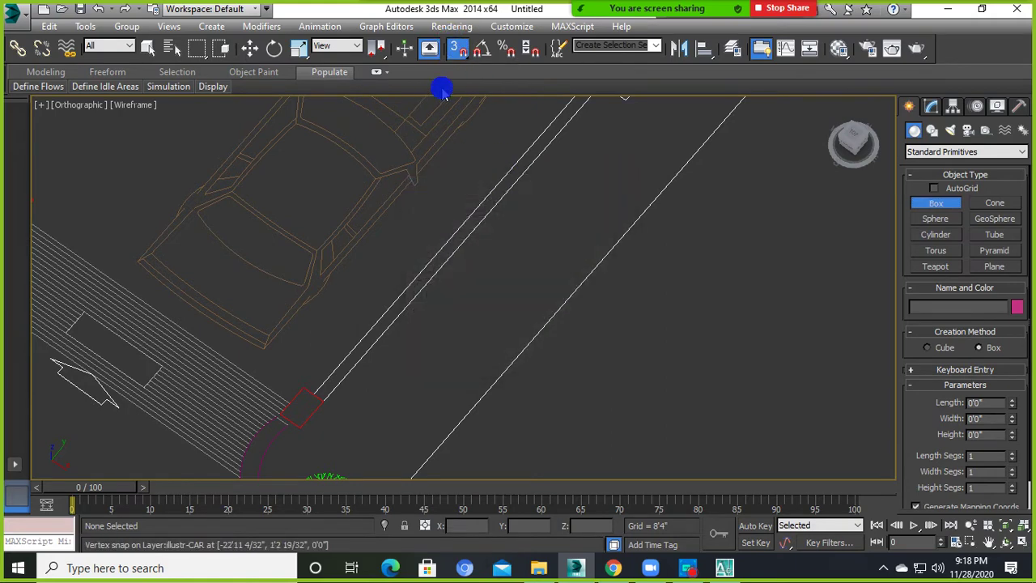
left_click(457, 50)
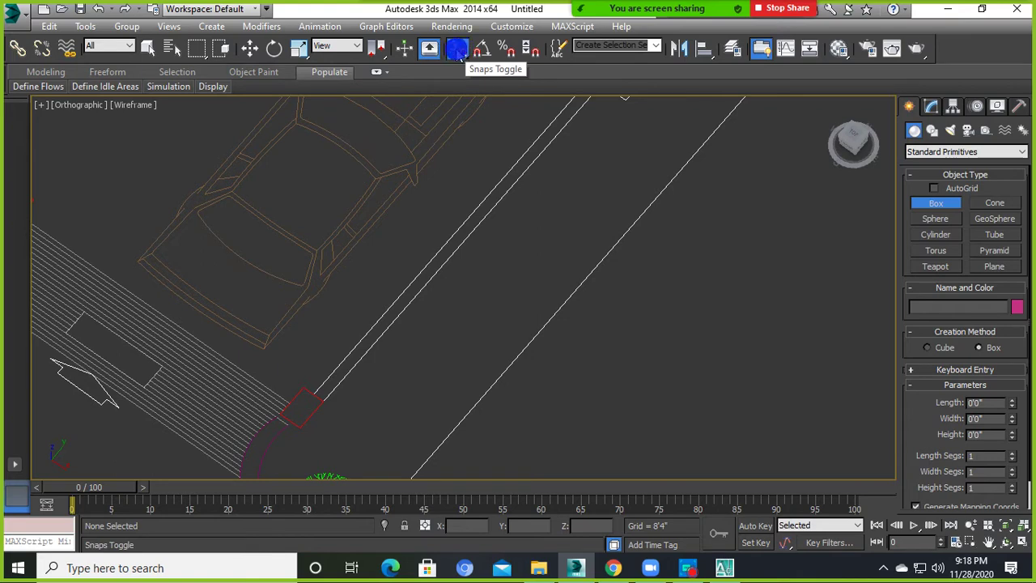
Confirm snapping is on and try a box from the column corner, then cancel it.
left_click(457, 49)
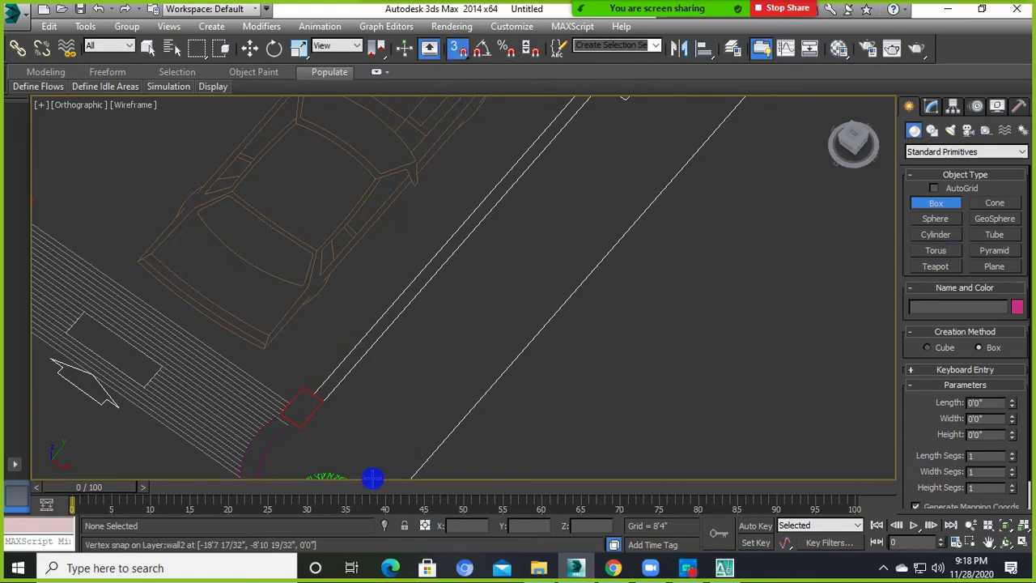
scroll(280, 399, "up", 5)
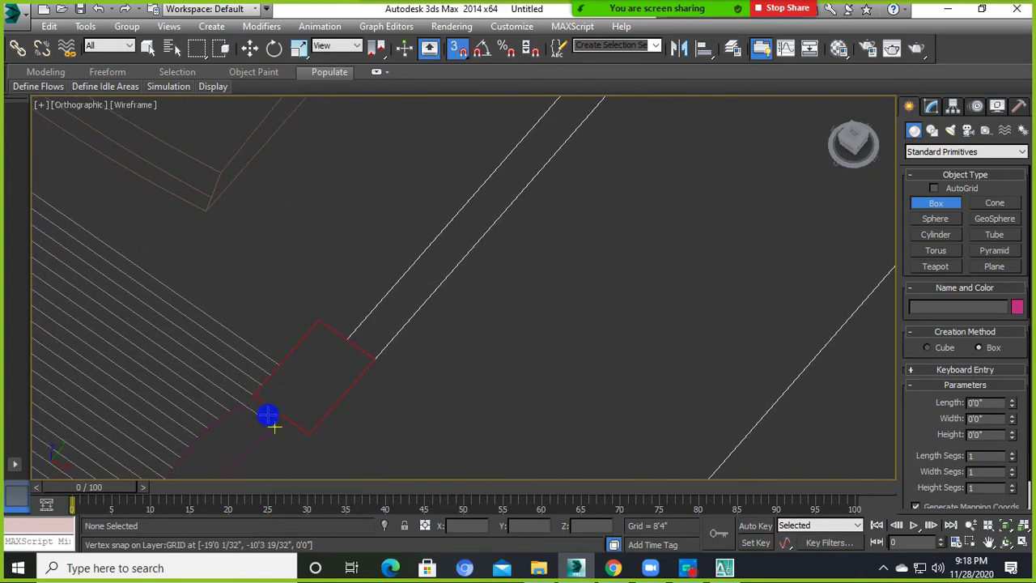
left_click_drag(256, 395, 361, 393)
right_click(330, 372)
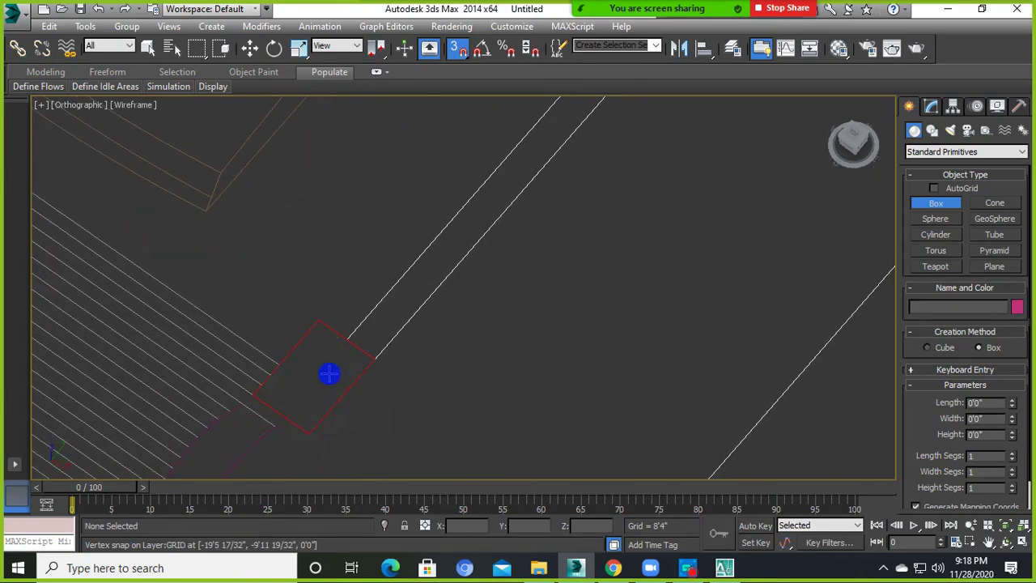
Exit Box mode and switch the Orthographic viewport from Wireframe to Shaded display.
scroll(262, 381, "down", 3)
scroll(303, 375, "down", 3)
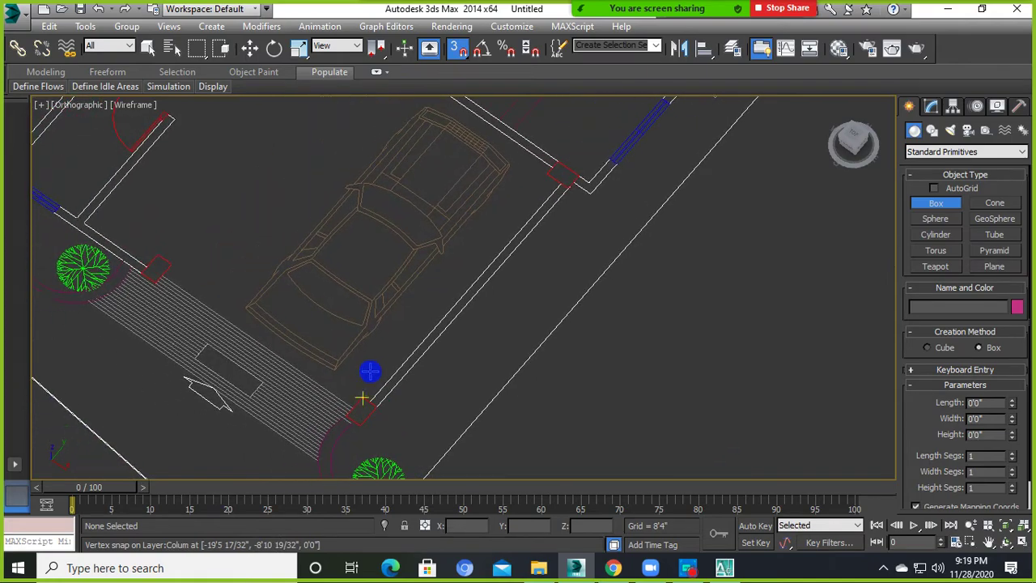
scroll(370, 370, "down", 3)
scroll(405, 356, "down", 2)
scroll(423, 342, "up", 3)
scroll(358, 411, "up", 2)
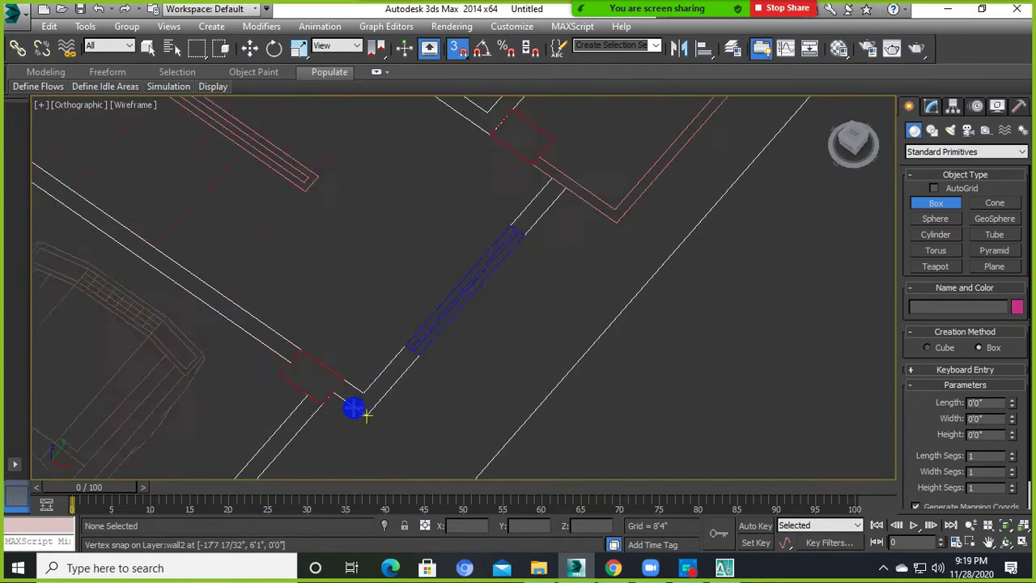
scroll(346, 411, "up", 1)
scroll(330, 393, "up", 1)
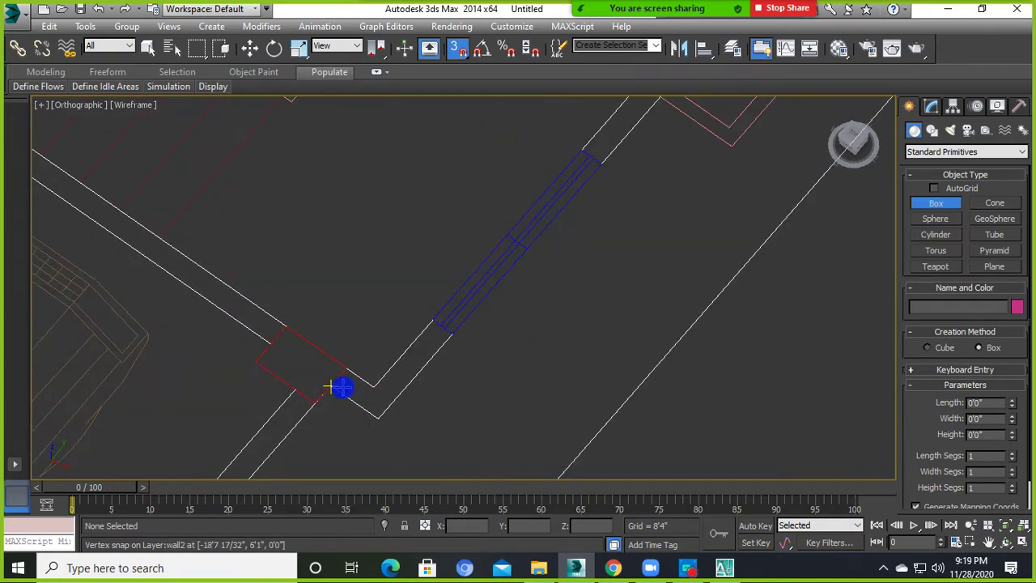
scroll(371, 416, "down", 2)
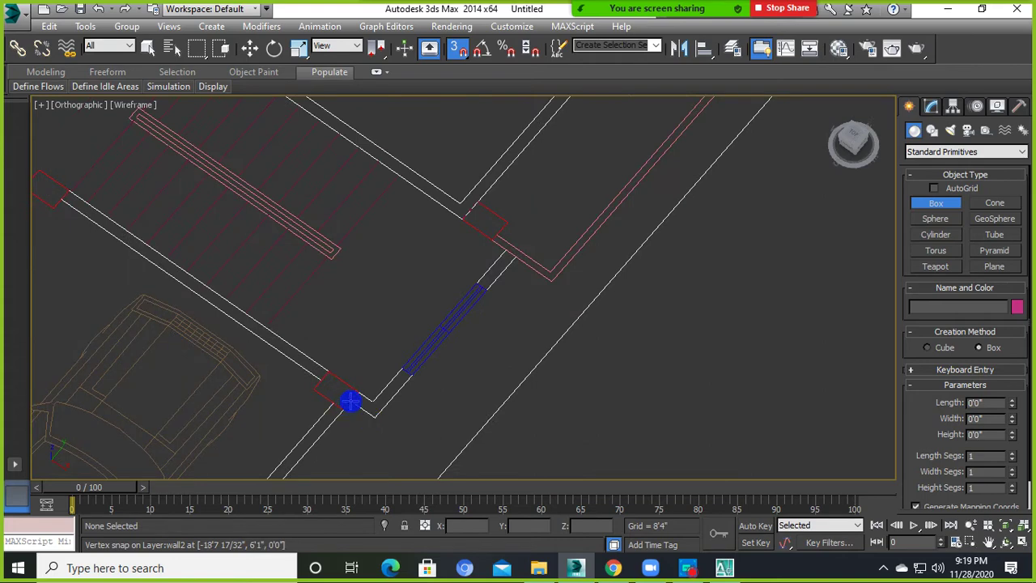
right_click(170, 145)
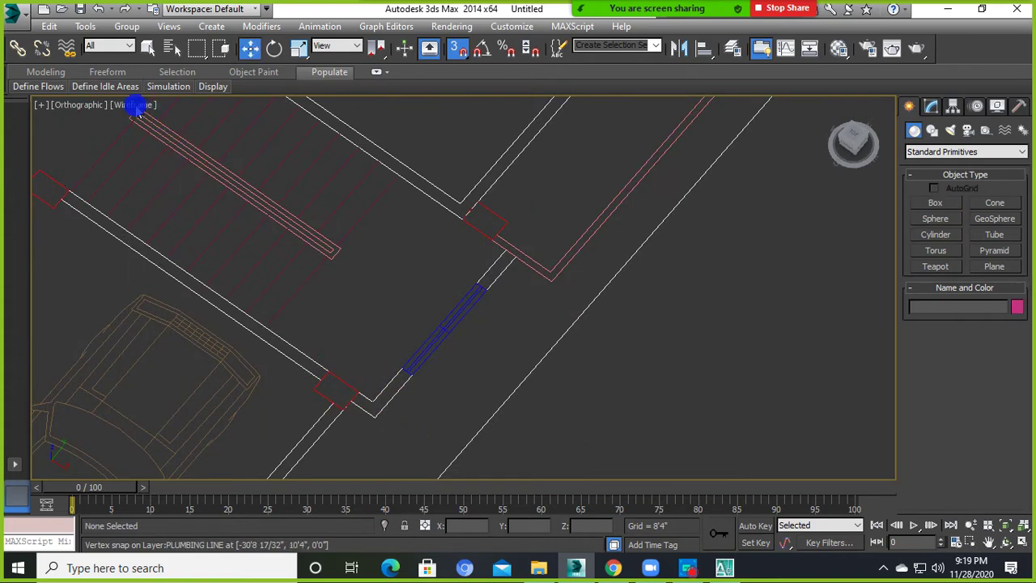
right_click(136, 107)
left_click(178, 138)
Draw green wall Box001 along the driveway wall line, 7'6 31/32" by 0'5", height 10'0".
left_click(937, 203)
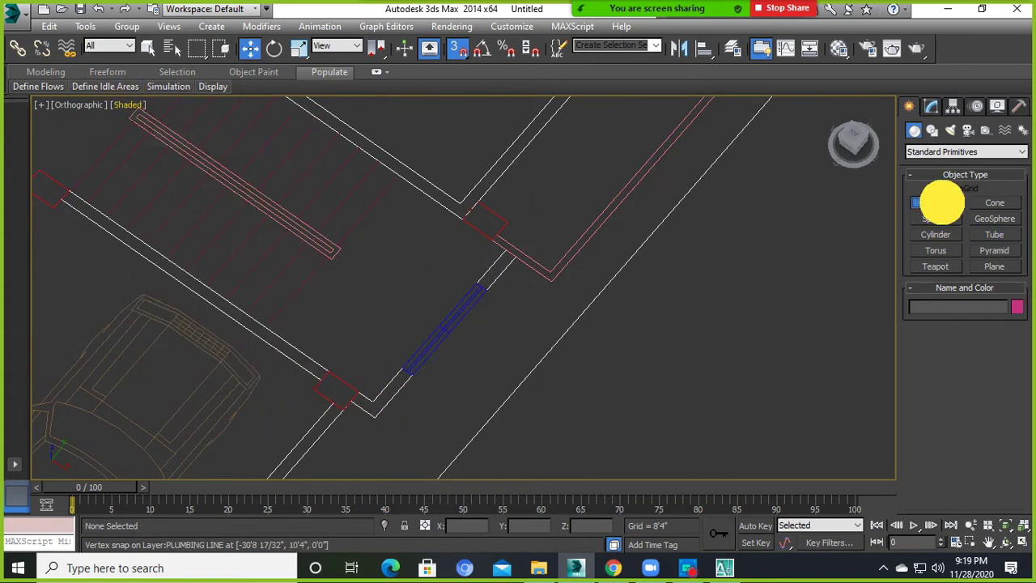
mouse_move(367, 420)
left_mouse_down()
mouse_move(397, 262)
mouse_move(492, 215)
mouse_move(509, 248)
left_mouse_up()
scroll(508, 174, "down", 2)
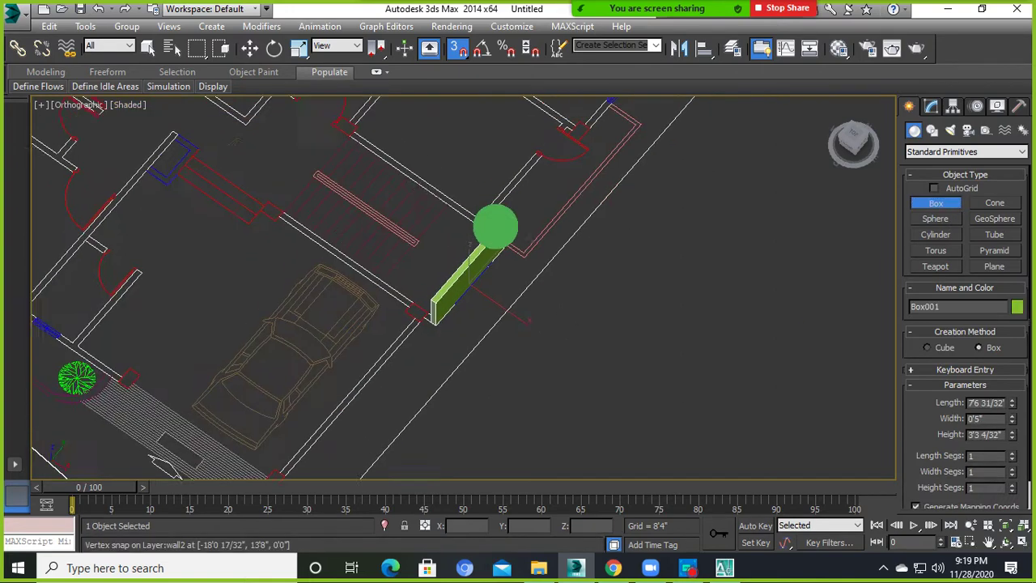
scroll(495, 226, "up", 1)
left_click(508, 162)
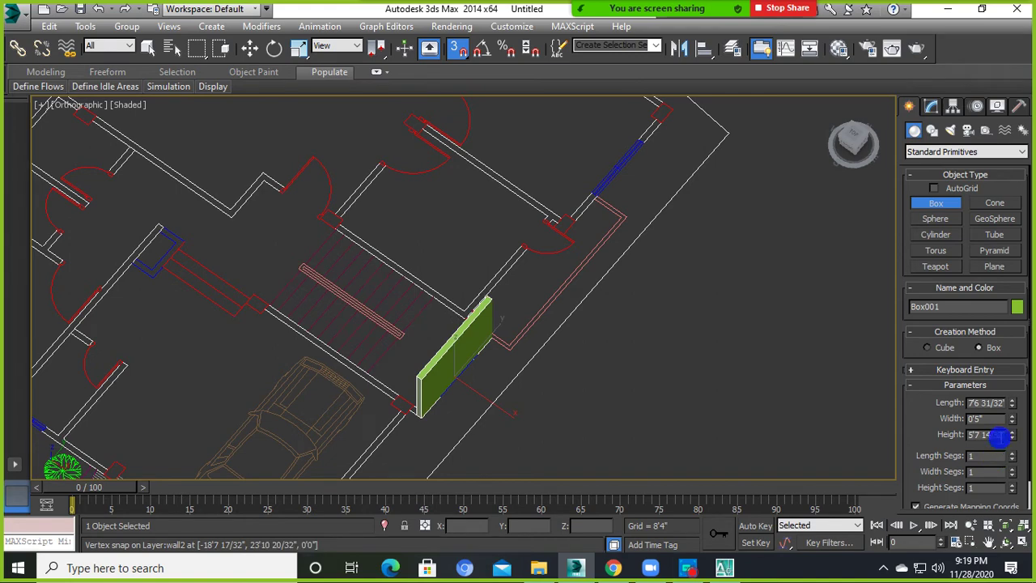
left_click_drag(1000, 436, 925, 442)
left_click_drag(999, 435, 841, 436)
type("10")
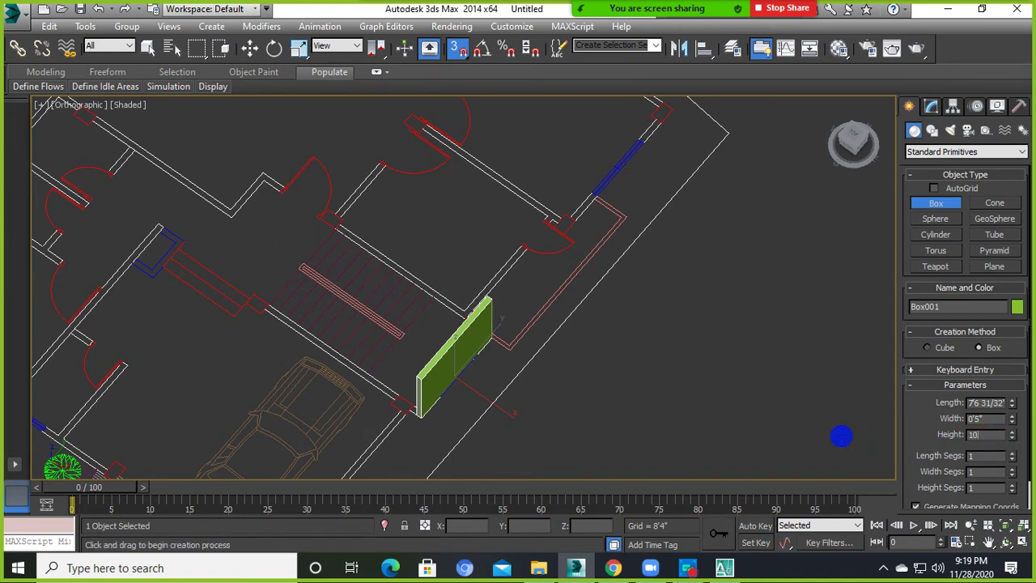
key("Return")
middle_click_drag(810, 410, 506, 411, "alt")
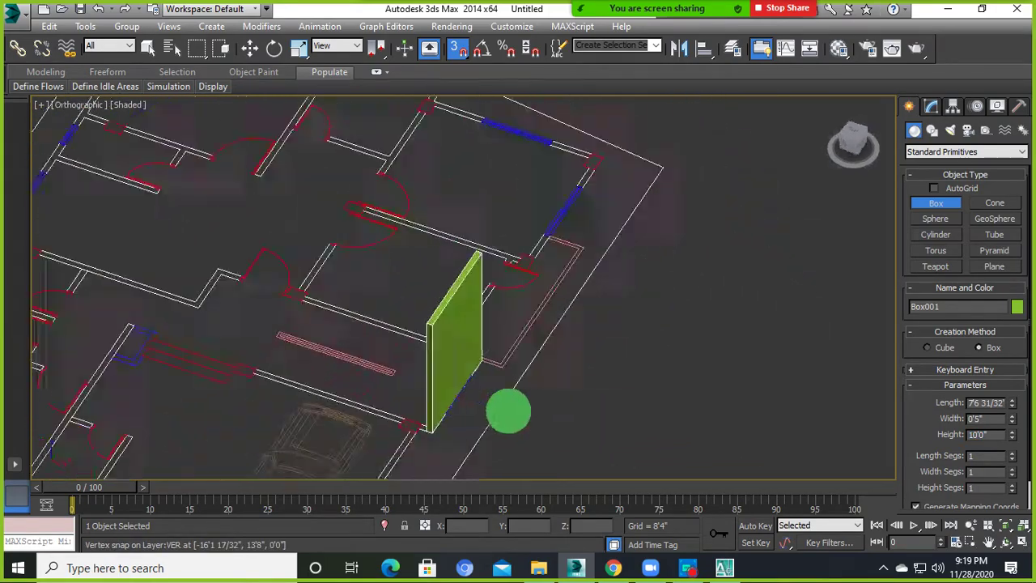
scroll(506, 412, "up", 2)
scroll(456, 428, "up", 2)
scroll(565, 391, "up", 2)
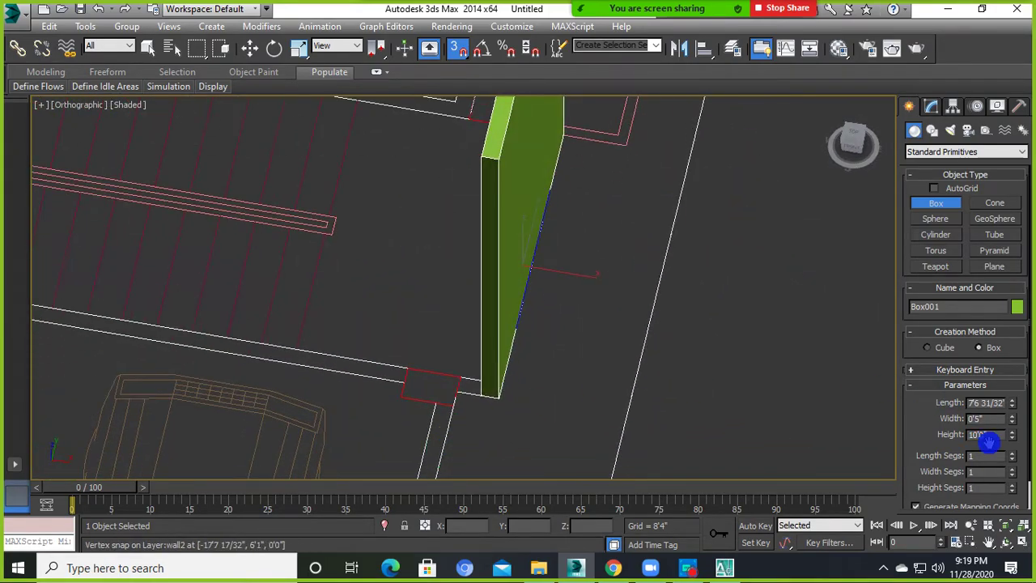
Start a new Box, orbit to a top-down plan view and discard a first attempt.
key("w")
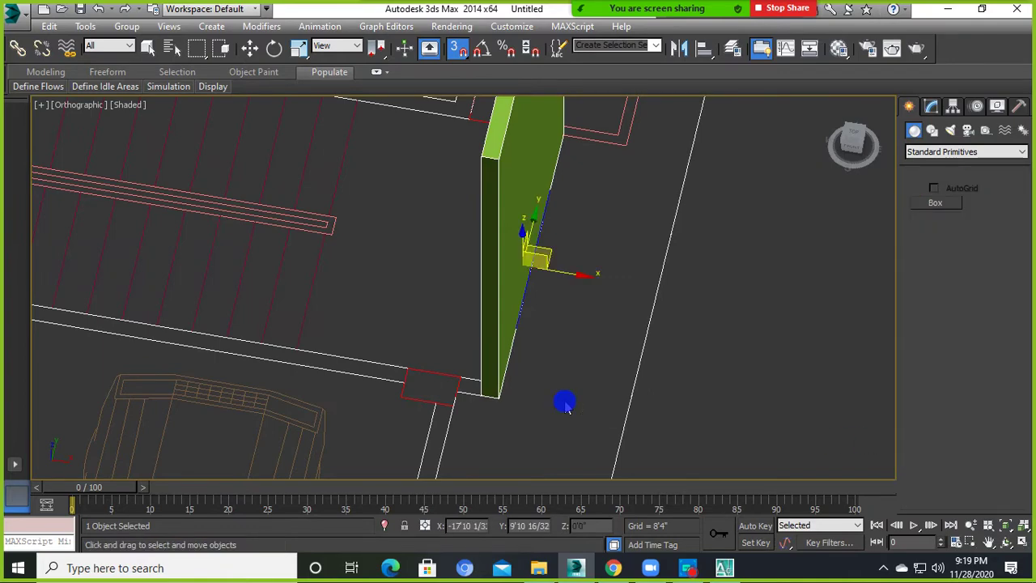
middle_click_drag(562, 402, 507, 397, "alt")
left_click(943, 205)
scroll(441, 367, "down", 2)
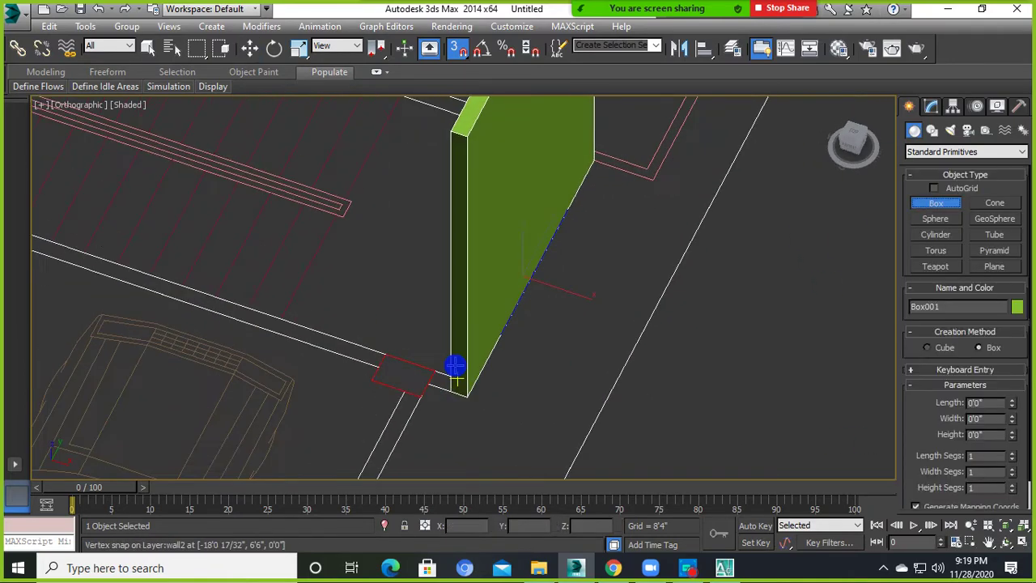
scroll(453, 365, "down", 4)
scroll(383, 378, "down", 2)
mouse_move(385, 377)
middle_mouse_down("alt")
mouse_move(405, 364)
mouse_move(373, 348)
middle_mouse_up("alt")
scroll(404, 364, "up", 3)
scroll(356, 331, "up", 2)
mouse_move(546, 357)
middle_mouse_down("alt")
mouse_move(474, 413)
mouse_move(151, 426)
middle_mouse_up("alt")
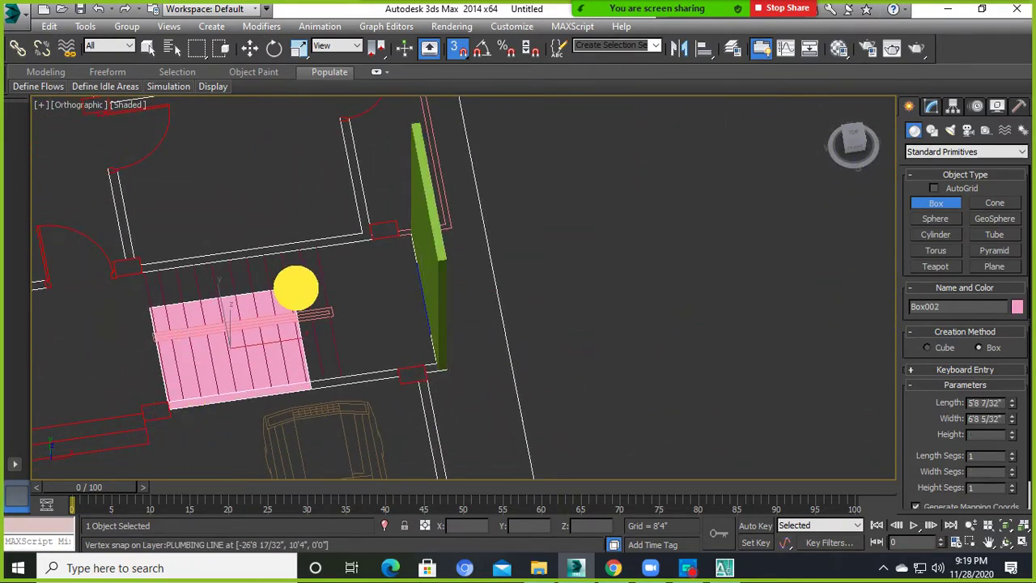
left_click_drag(170, 410, 388, 360)
right_click(419, 338)
Draw pink wall Box002, 10'11" by 0'5" and 10'0" high, from the corner near the stairs.
mouse_move(420, 339)
middle_mouse_down("alt")
mouse_move(324, 386)
mouse_move(208, 388)
mouse_move(194, 370)
mouse_move(452, 267)
middle_mouse_up("alt")
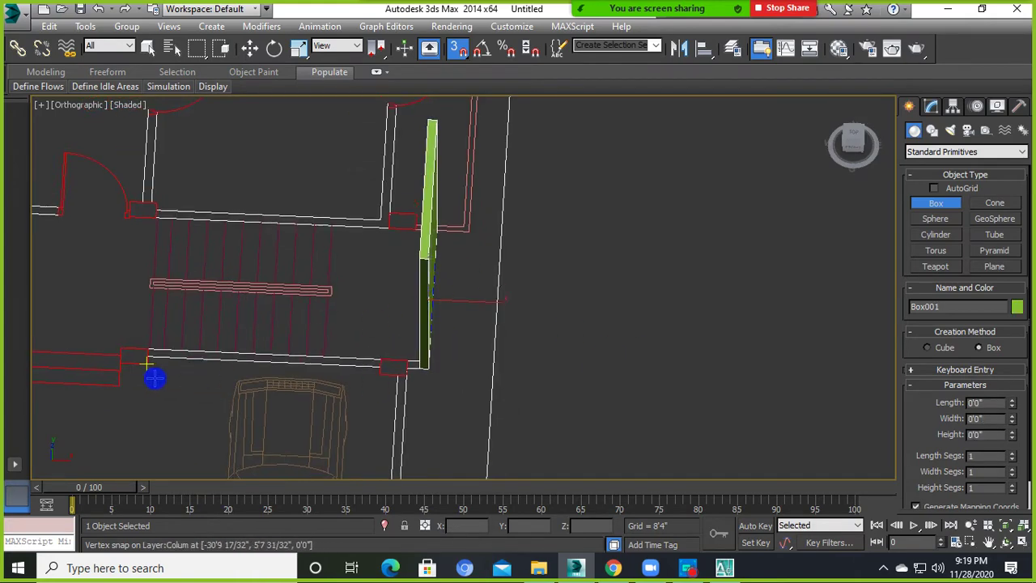
scroll(153, 377, "up", 2)
middle_click_drag(171, 374, 212, 410)
mouse_move(188, 394)
left_mouse_down()
mouse_move(266, 266)
mouse_move(472, 283)
left_mouse_up()
right_click(472, 282)
mouse_move(189, 394)
left_mouse_down()
mouse_move(267, 300)
mouse_move(478, 324)
mouse_move(504, 381)
left_mouse_up()
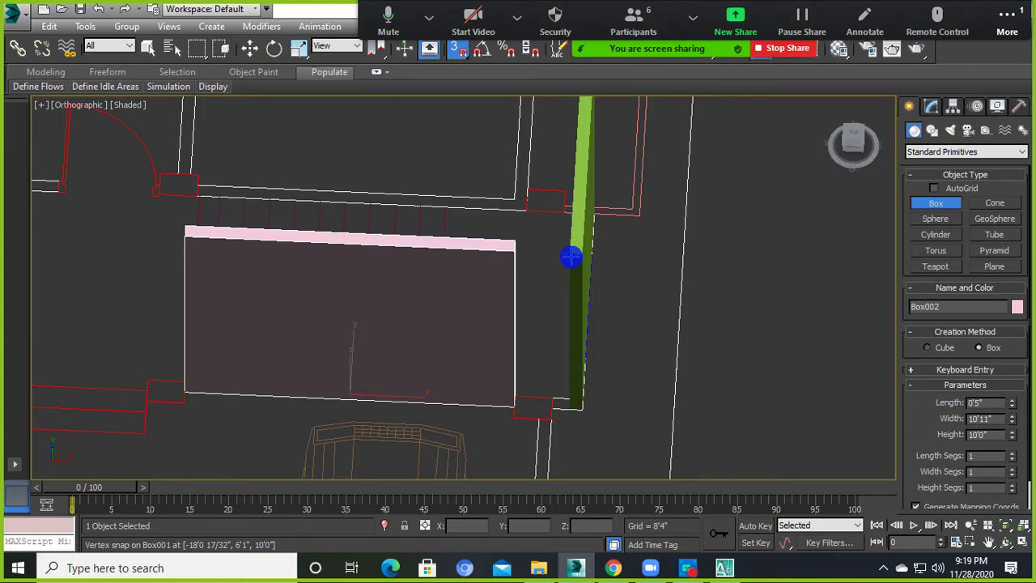
Create a 10'0" tall pillar at the pink wall's end.
middle_click_drag(558, 294, 961, 457, "alt")
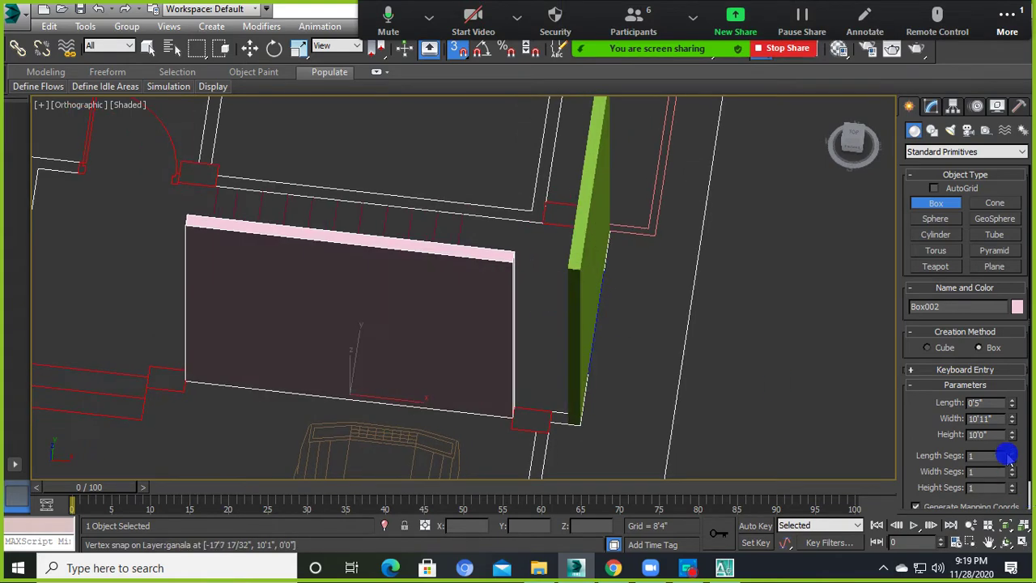
scroll(502, 423, "up", 1)
scroll(369, 435, "up", 1)
left_click_drag(363, 424, 433, 393)
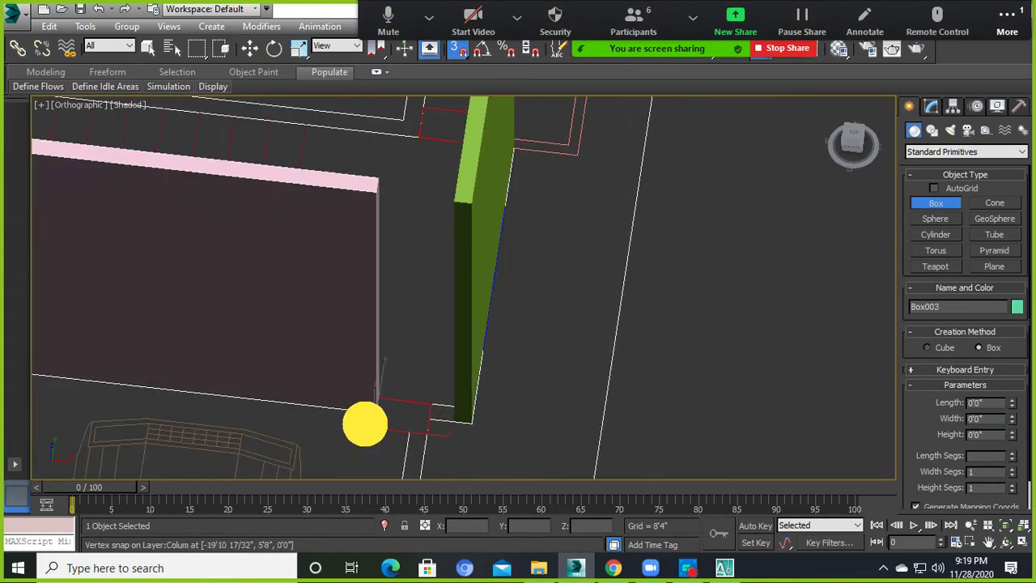
left_click(370, 199)
scroll(474, 335, "up", 1)
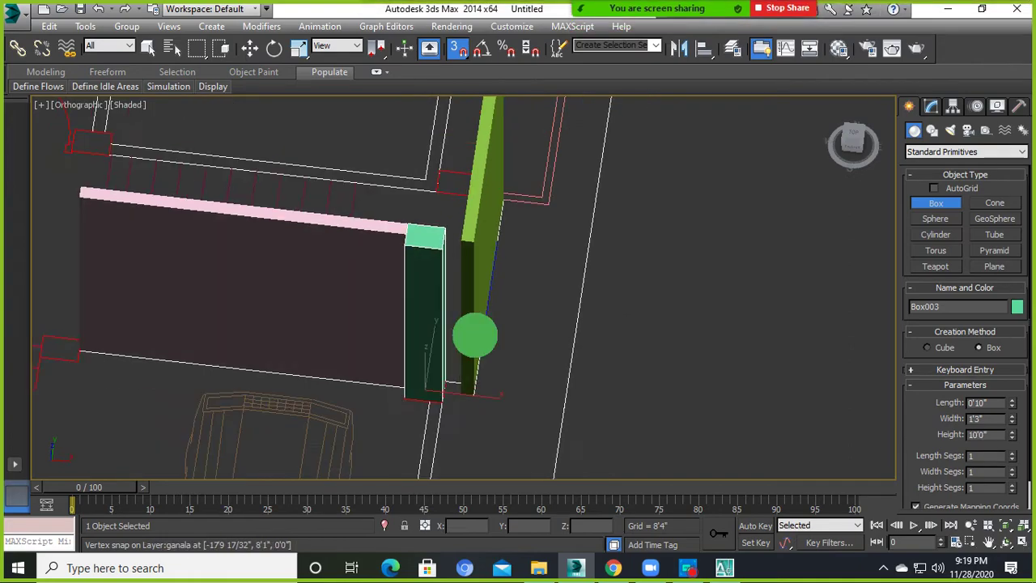
scroll(453, 396, "up", 2)
Add a small 10'0" tall post at the wall corner.
left_click_drag(422, 372, 480, 347)
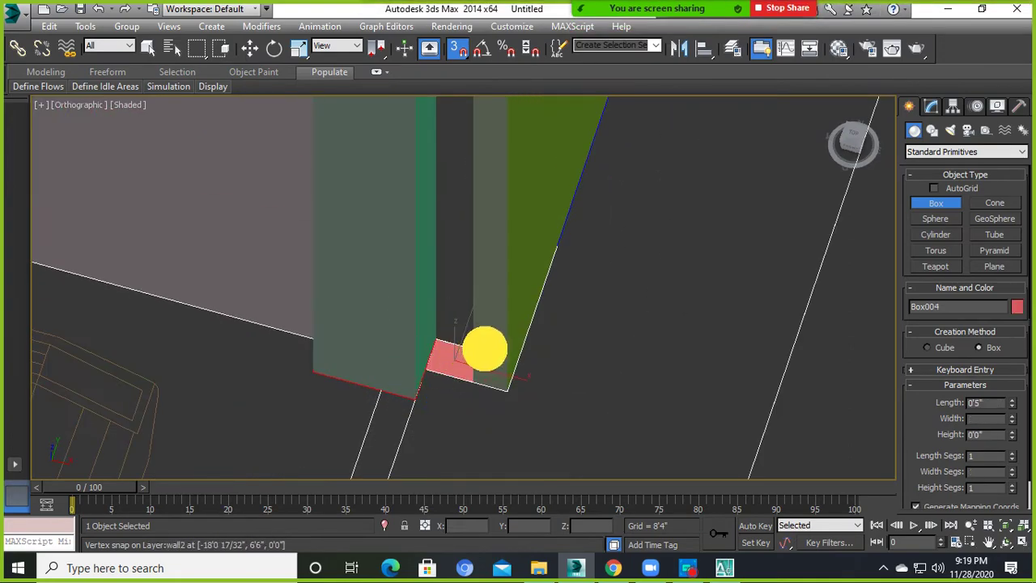
scroll(480, 332, "down", 3)
left_click(458, 301)
scroll(455, 283, "down", 3)
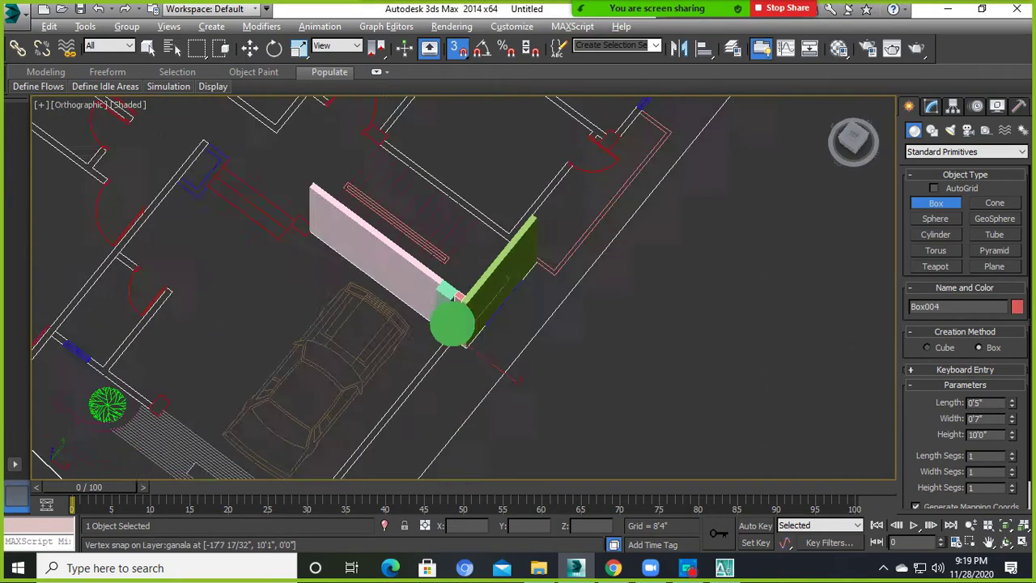
mouse_move(451, 319)
middle_mouse_down("alt")
mouse_move(571, 305)
mouse_move(521, 295)
mouse_move(559, 435)
middle_mouse_up("alt")
scroll(518, 421, "up", 3)
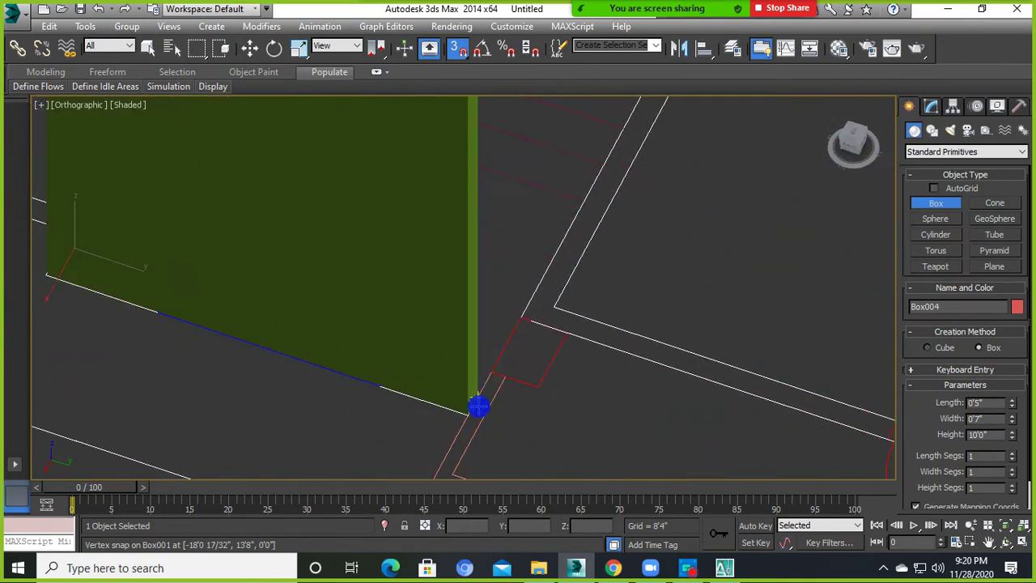
Add a square 10'0" pillar at the wall corner beside the wall.
mouse_move(490, 377)
left_mouse_down()
mouse_move(564, 348)
mouse_move(490, 353)
left_mouse_up()
scroll(474, 388, "down", 3)
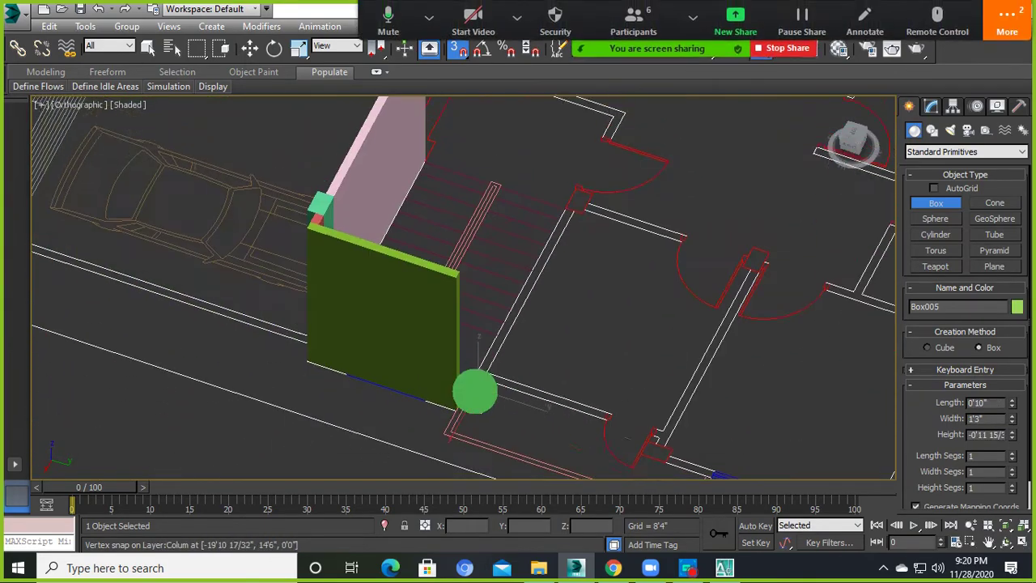
left_click(458, 301)
scroll(480, 354, "up", 2)
mouse_move(480, 354)
middle_mouse_down("alt")
mouse_move(526, 381)
mouse_move(497, 359)
mouse_move(552, 342)
mouse_move(506, 351)
middle_mouse_up("alt")
scroll(485, 385, "up", 3)
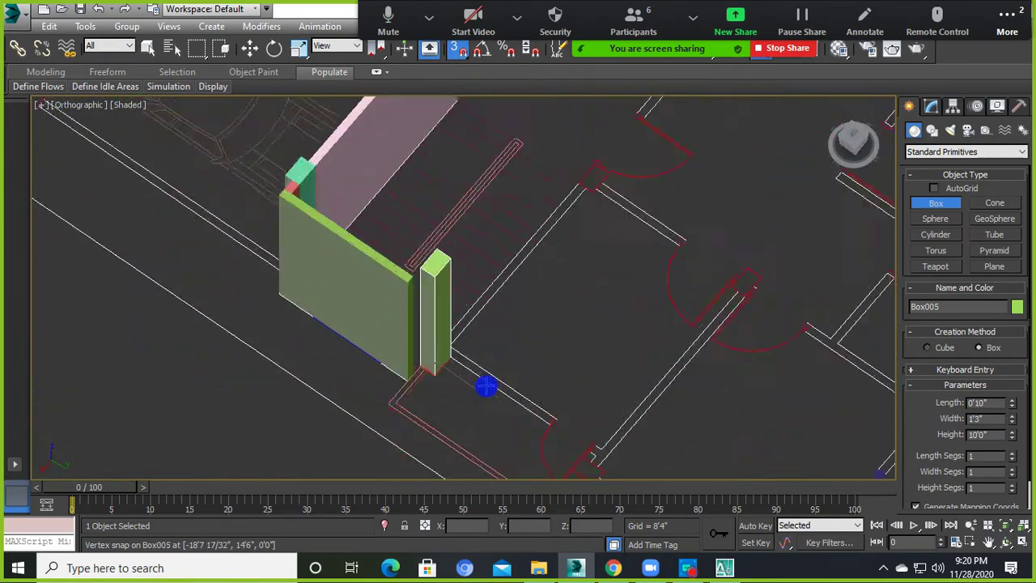
mouse_move(486, 386)
middle_mouse_down("alt")
mouse_move(481, 402)
mouse_move(375, 383)
mouse_move(478, 328)
mouse_move(412, 388)
mouse_move(322, 407)
mouse_move(425, 385)
middle_mouse_up("alt")
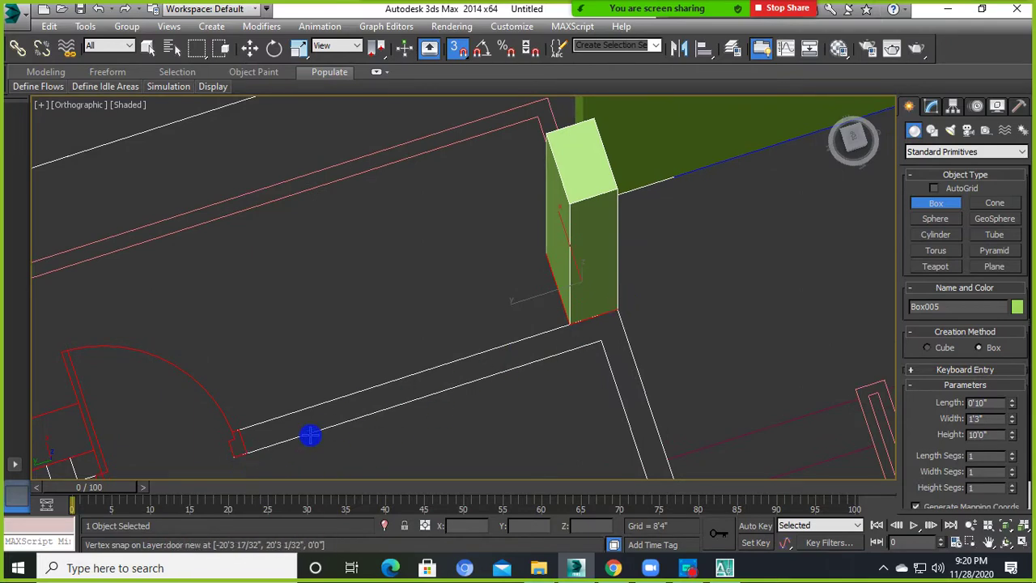
Create red wall Box006 from the door vertex, 6'7" by 0'5" and 10'0" high.
middle_click_drag(310, 435, 339, 374)
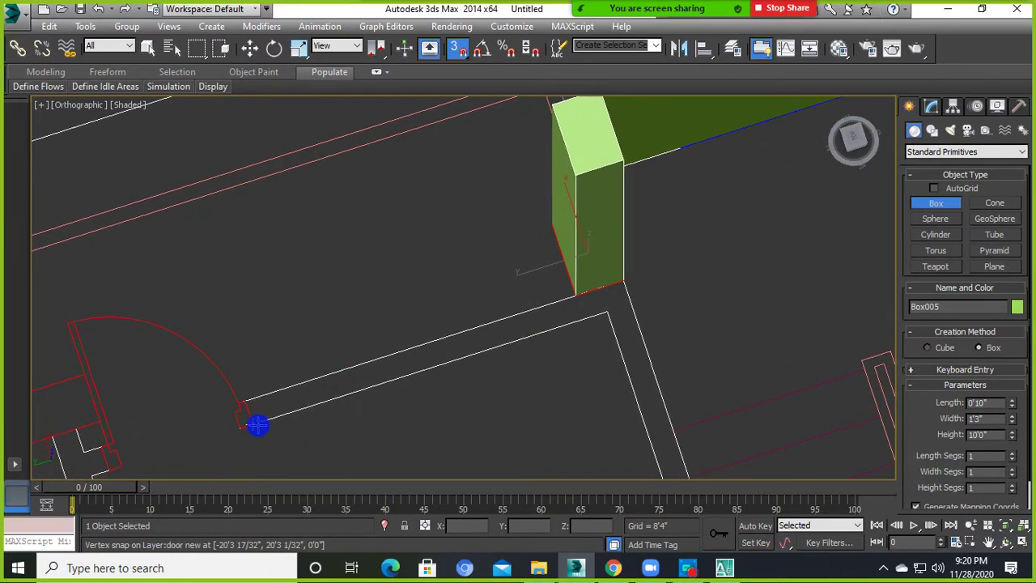
left_click_drag(257, 425, 462, 348)
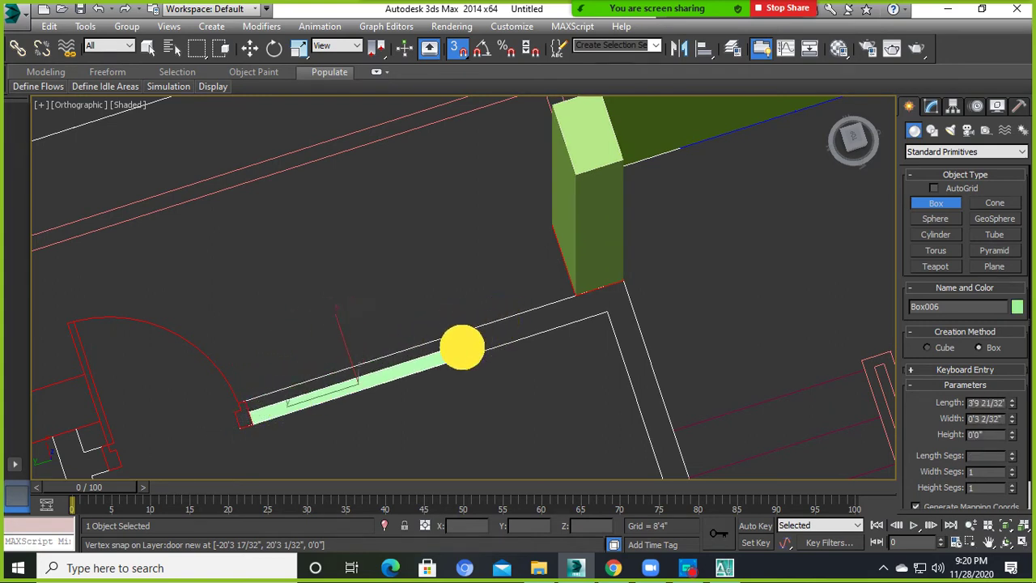
right_click(451, 358)
right_click(388, 435)
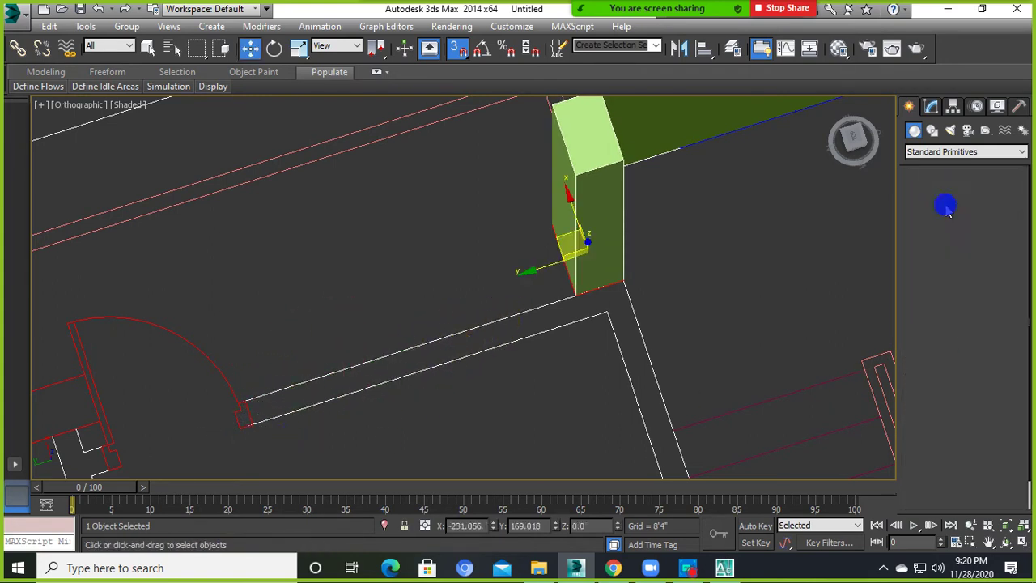
left_click(947, 207)
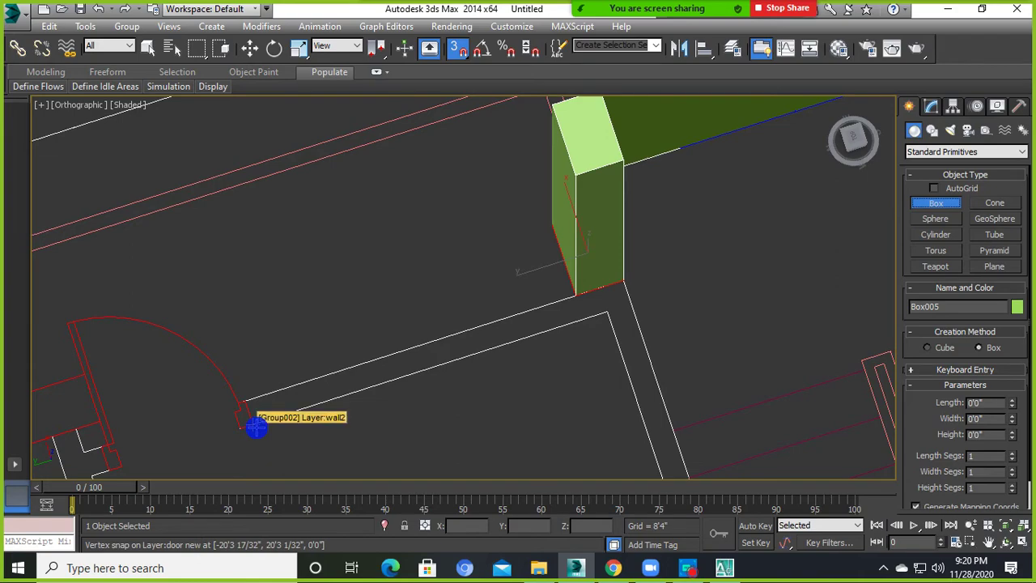
left_click(256, 429)
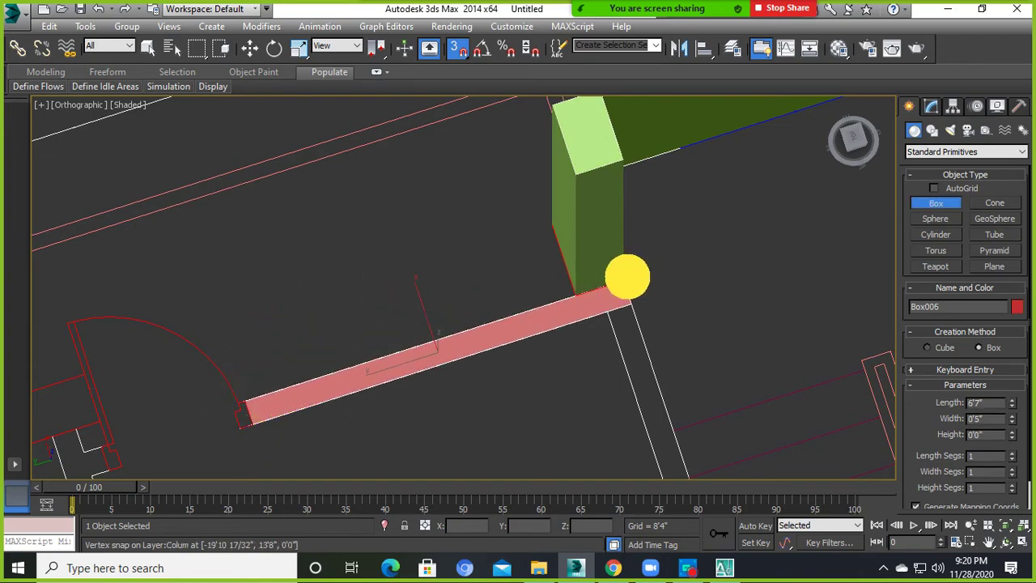
left_click(621, 162)
mouse_move(622, 162)
middle_mouse_down("alt")
mouse_move(751, 278)
mouse_move(631, 375)
middle_mouse_up("alt")
scroll(515, 378, "down", 2)
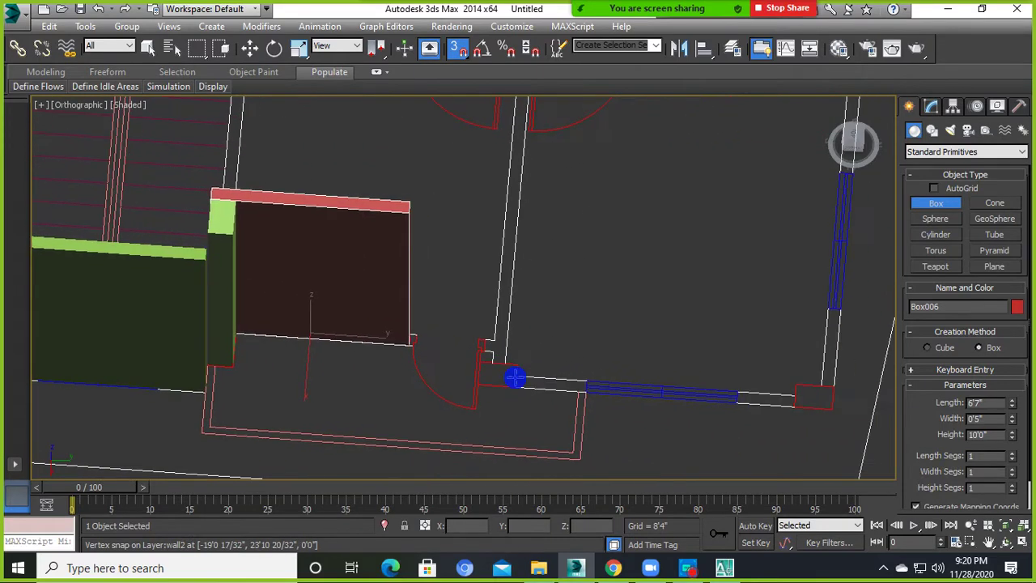
scroll(515, 378, "up", 3)
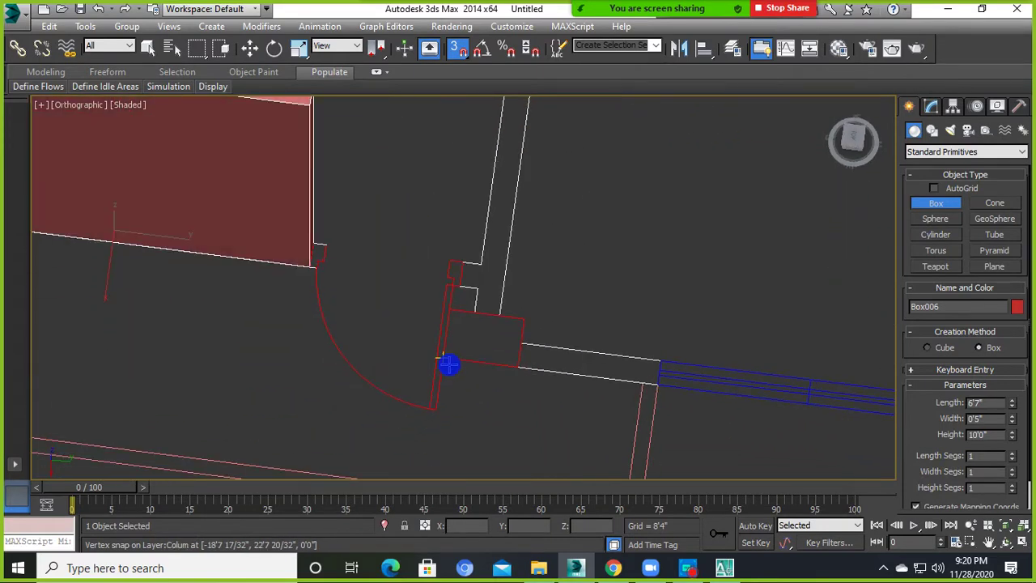
scroll(449, 364, "down", 2)
Try lengthening the red wall in its parameters, then restore its 6'7" length.
key("w")
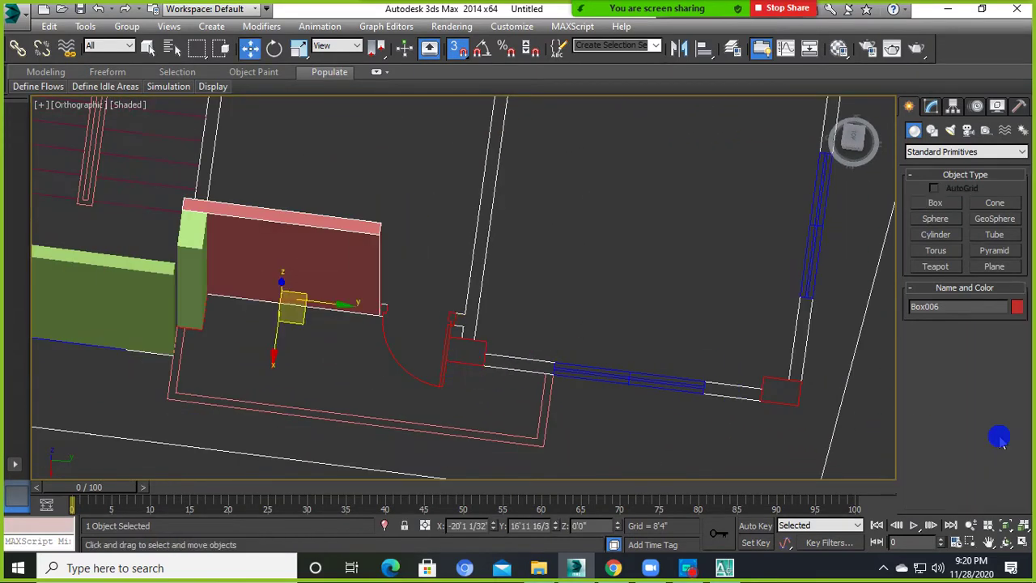
left_click(929, 108)
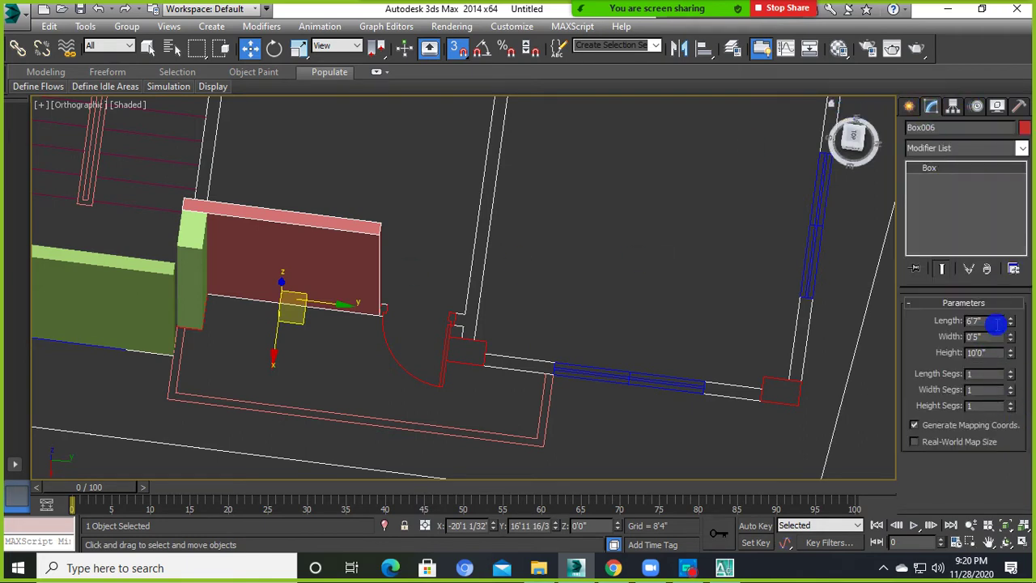
mouse_move(1012, 320)
left_mouse_down()
mouse_move(1009, 268)
mouse_move(1011, 363)
mouse_move(1023, 259)
mouse_move(1011, 340)
mouse_move(1010, 266)
mouse_move(999, 347)
mouse_move(1014, 271)
left_mouse_up()
right_click(1015, 271)
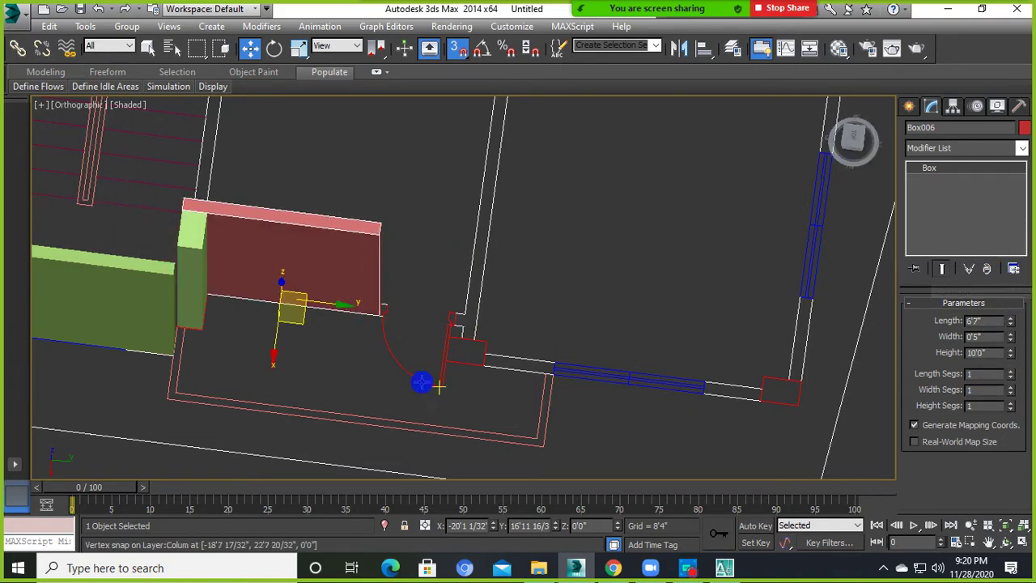
middle_click_drag(427, 362, 429, 404)
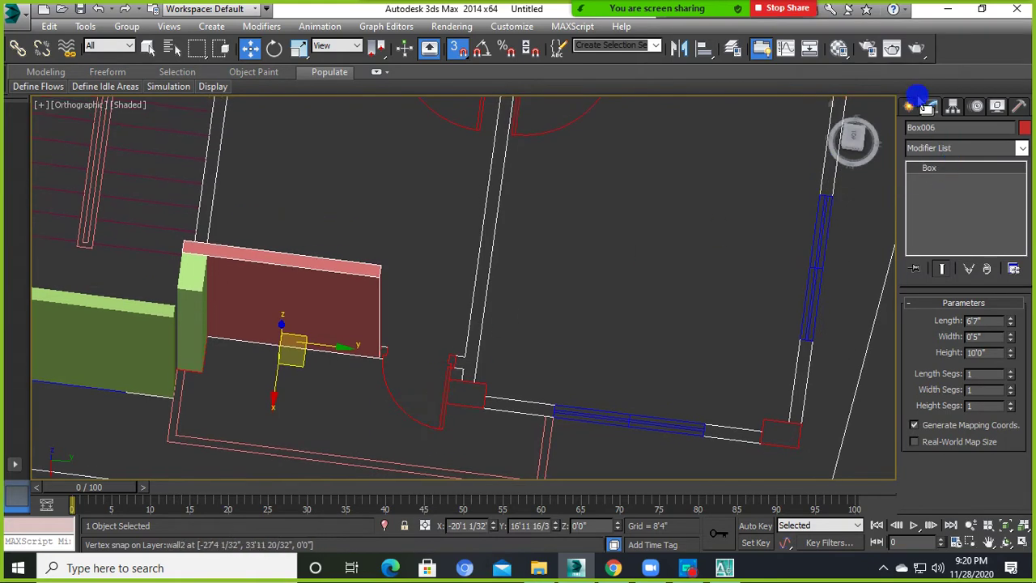
Start another box base at the door frame, then cancel it and leave Box mode.
left_click(909, 106)
left_click(927, 207)
middle_click_drag(224, 430, 238, 412, "alt")
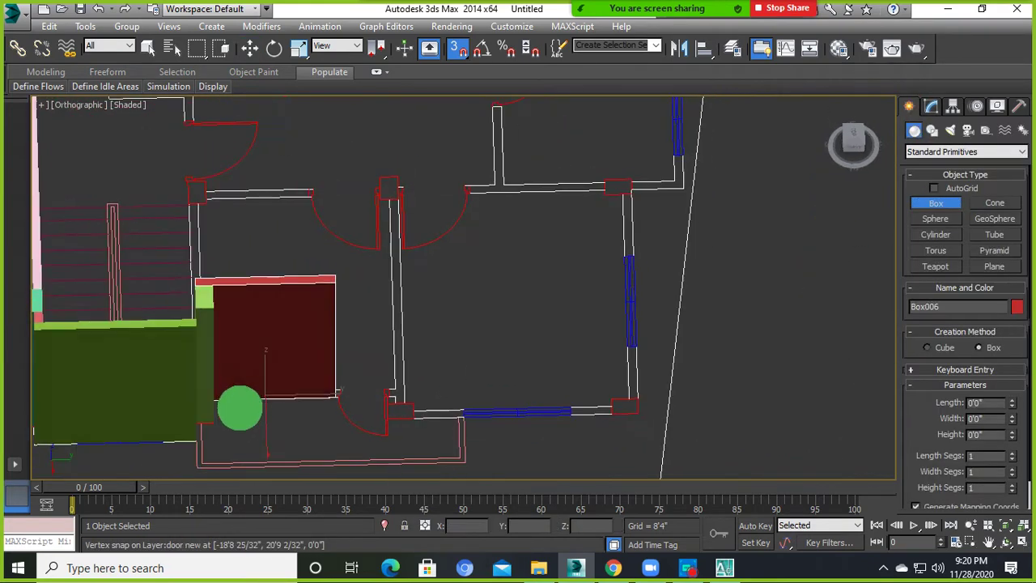
scroll(335, 415, "up", 3)
scroll(394, 432, "up", 2)
middle_click_drag(394, 432, 363, 365)
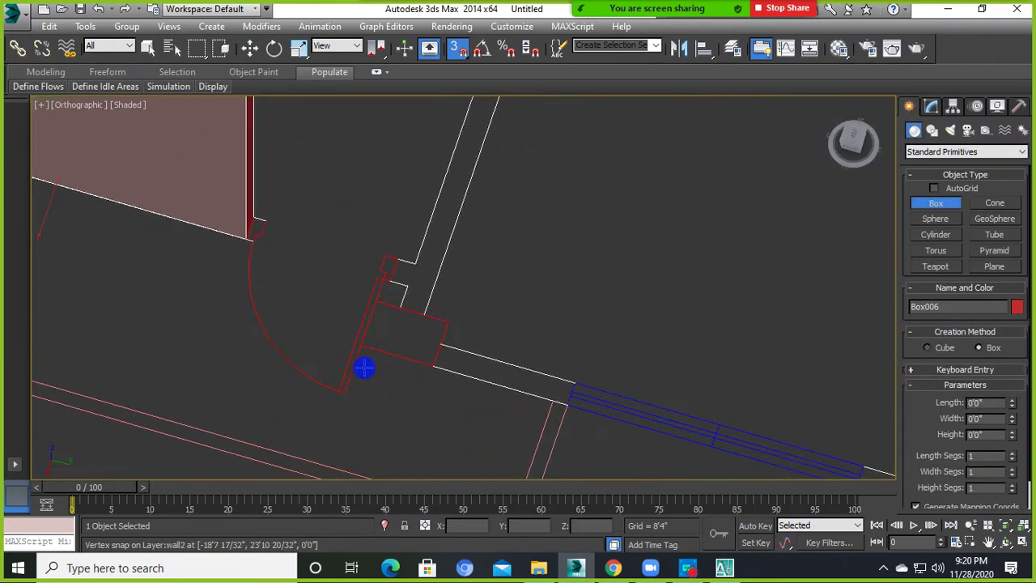
left_click_drag(361, 353, 462, 325)
scroll(393, 289, "down", 3)
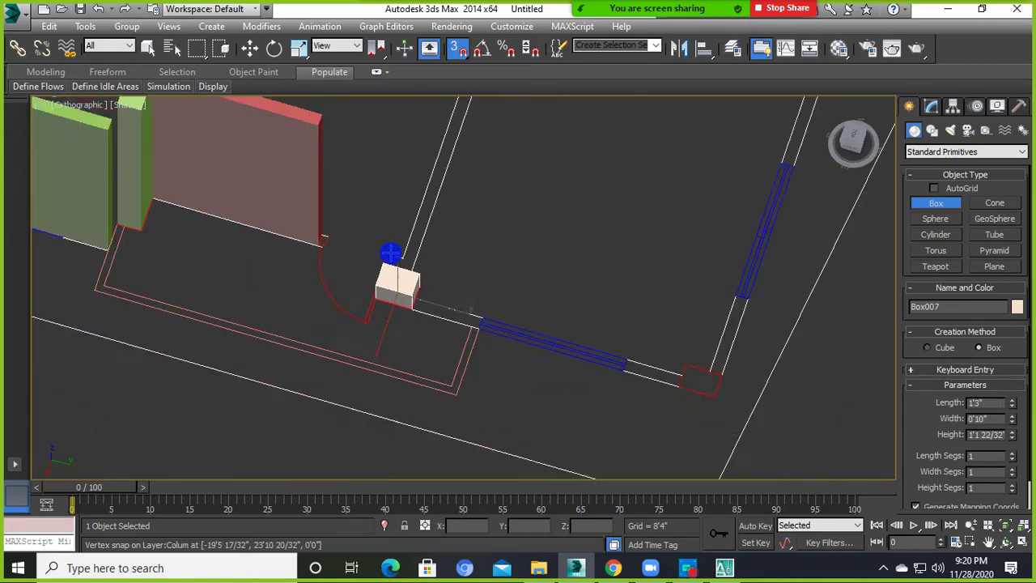
middle_click_drag(394, 289, 398, 351, "alt")
right_click(401, 350)
right_click(400, 349)
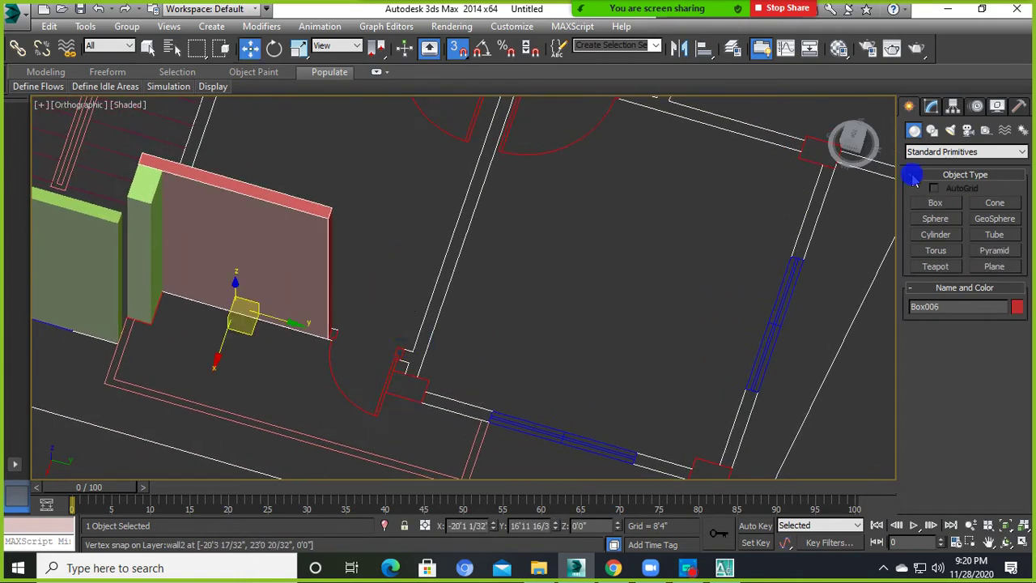
Return to standard primitives and draw a box pillar at the door frame corner.
left_click(934, 131)
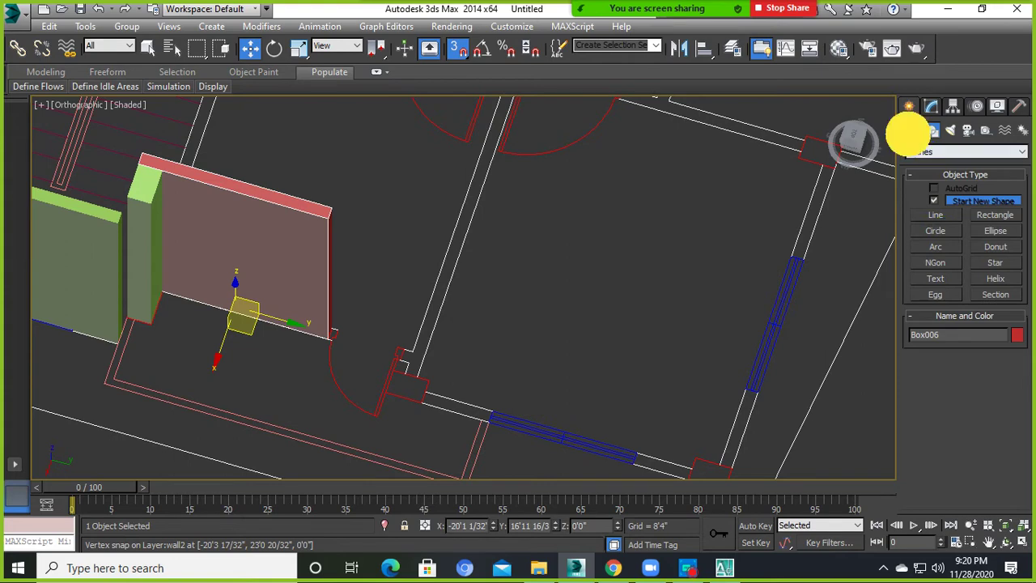
left_click(914, 130)
left_click(932, 130)
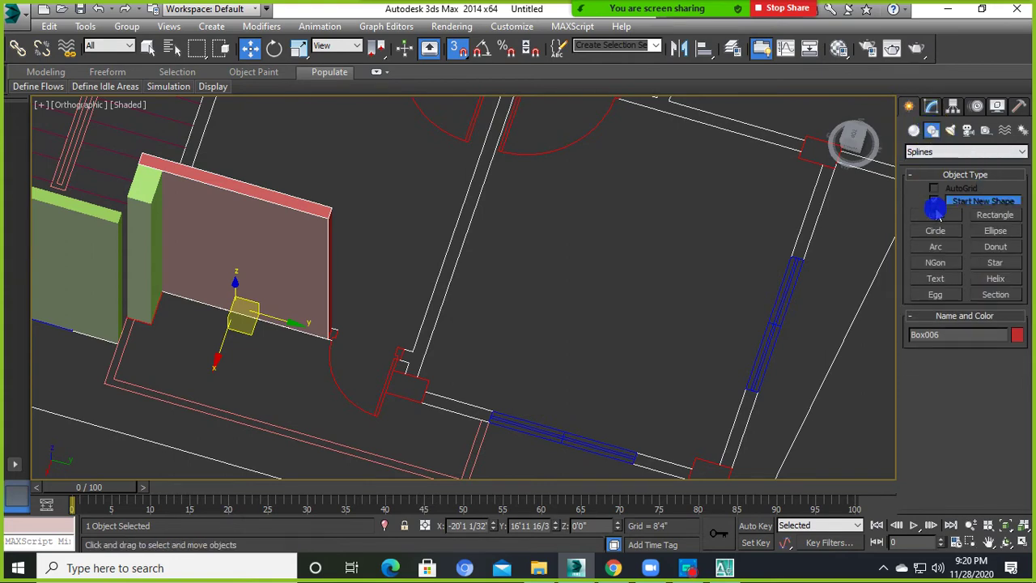
left_click(913, 130)
left_click(935, 202)
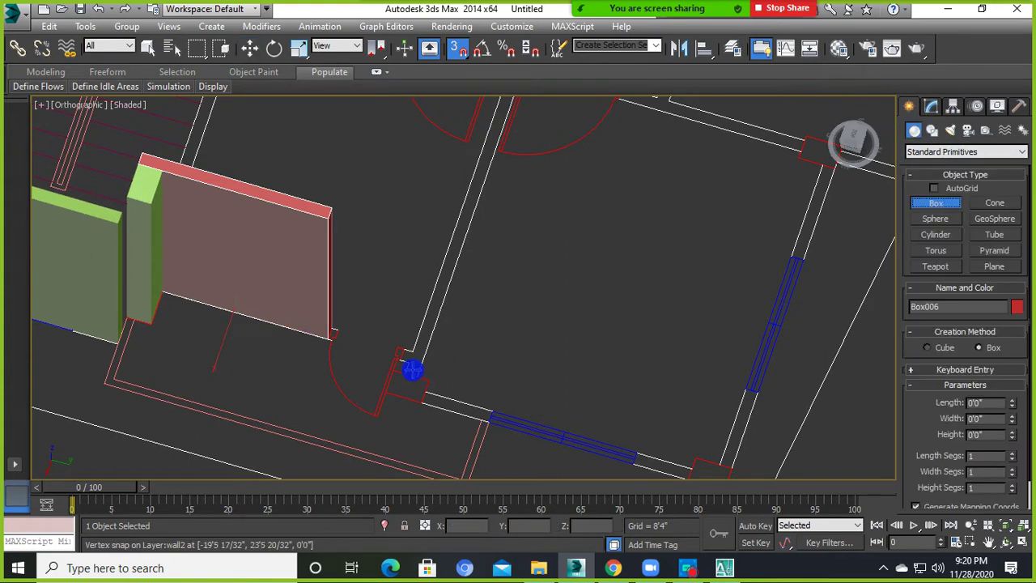
scroll(379, 390, "up", 3)
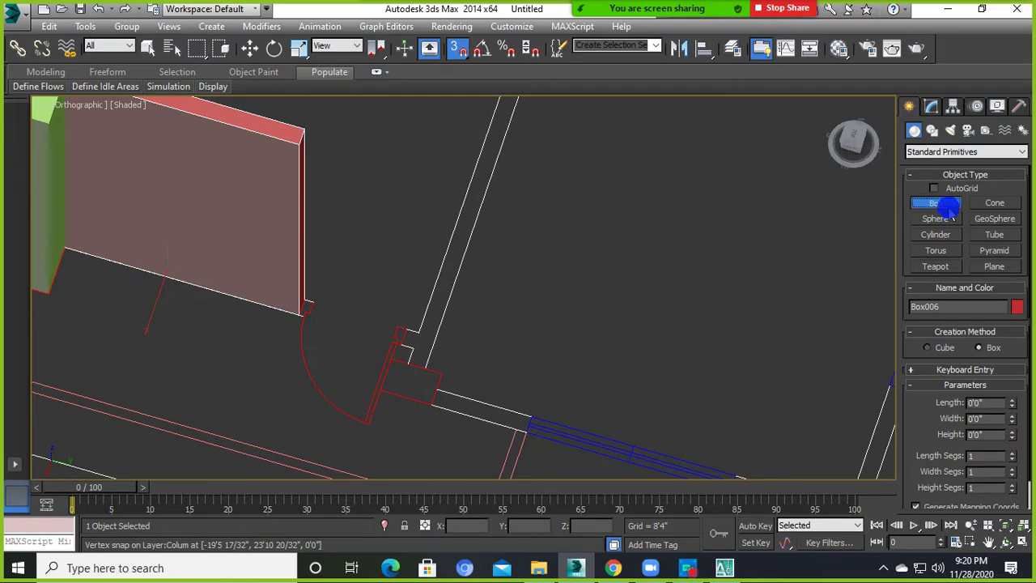
scroll(440, 421, "up", 2)
scroll(203, 381, "up", 1)
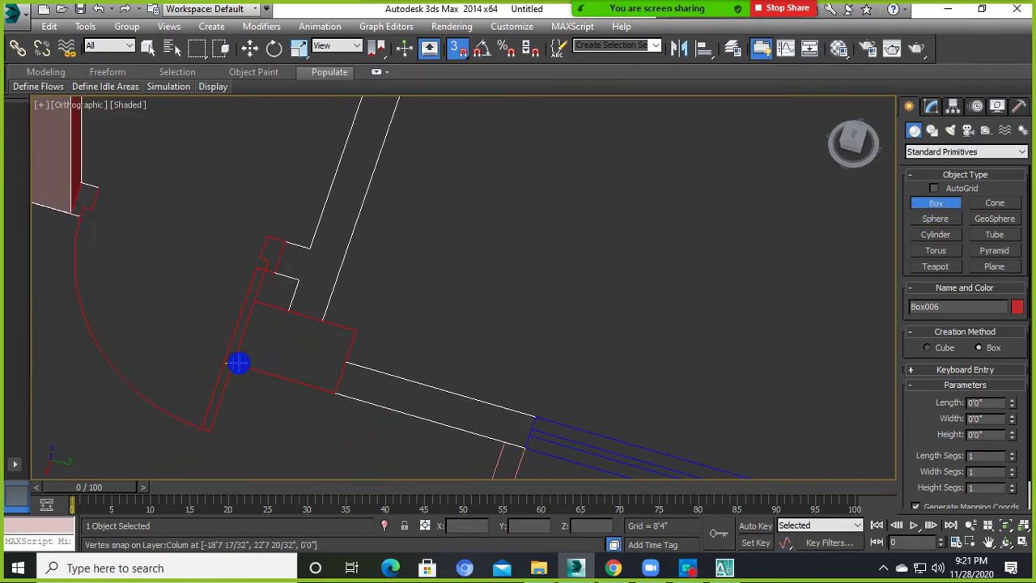
left_click_drag(234, 364, 365, 328)
middle_click_drag(365, 328, 254, 220, "alt")
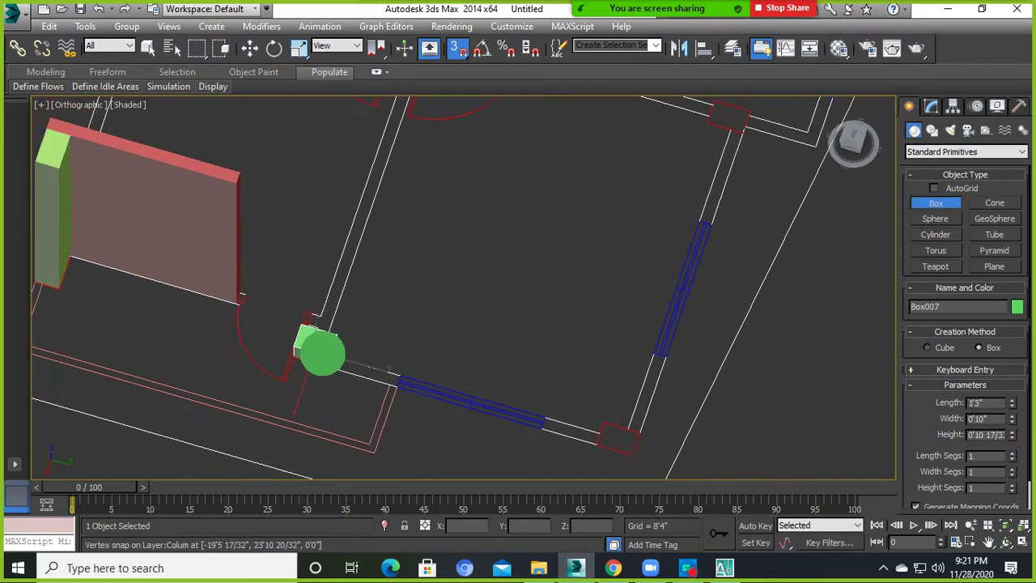
scroll(332, 377, "up", 3)
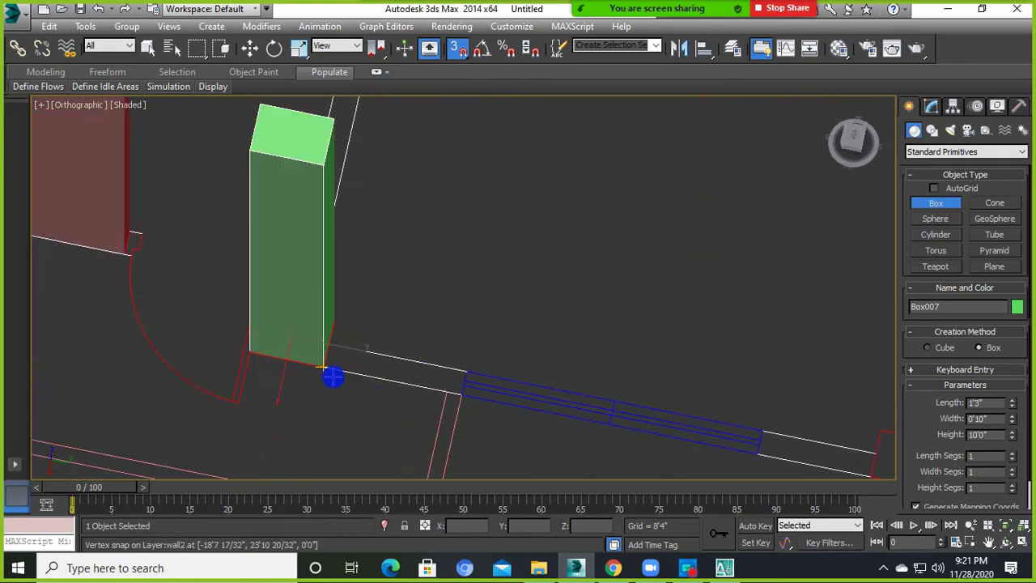
Draw a pink wall box along the wall line, redoing a cancelled first attempt.
left_click_drag(323, 370, 461, 364)
right_click(460, 364)
scroll(461, 363, "down", 3)
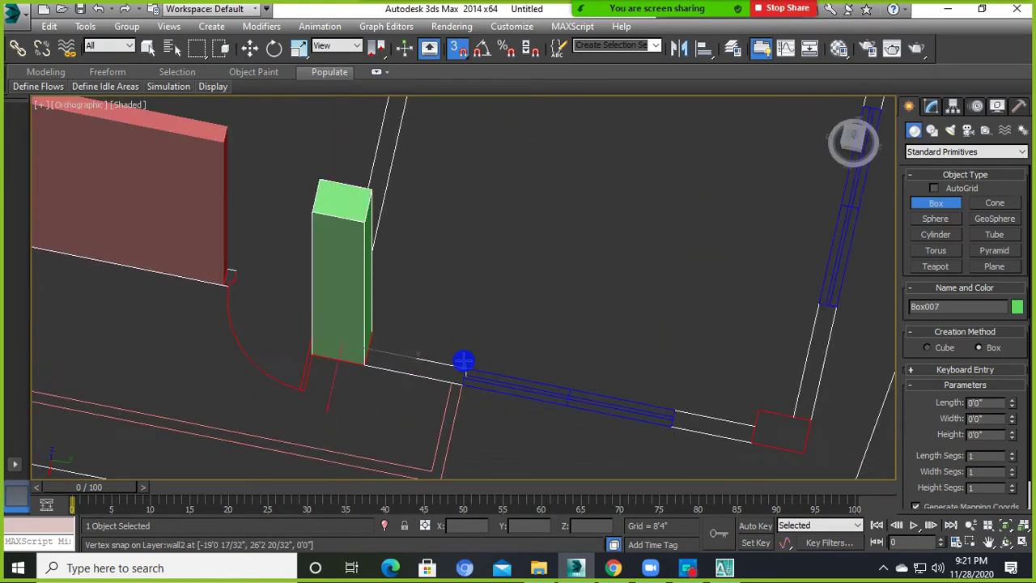
middle_click_drag(462, 363, 317, 397)
left_click_drag(280, 380, 652, 425)
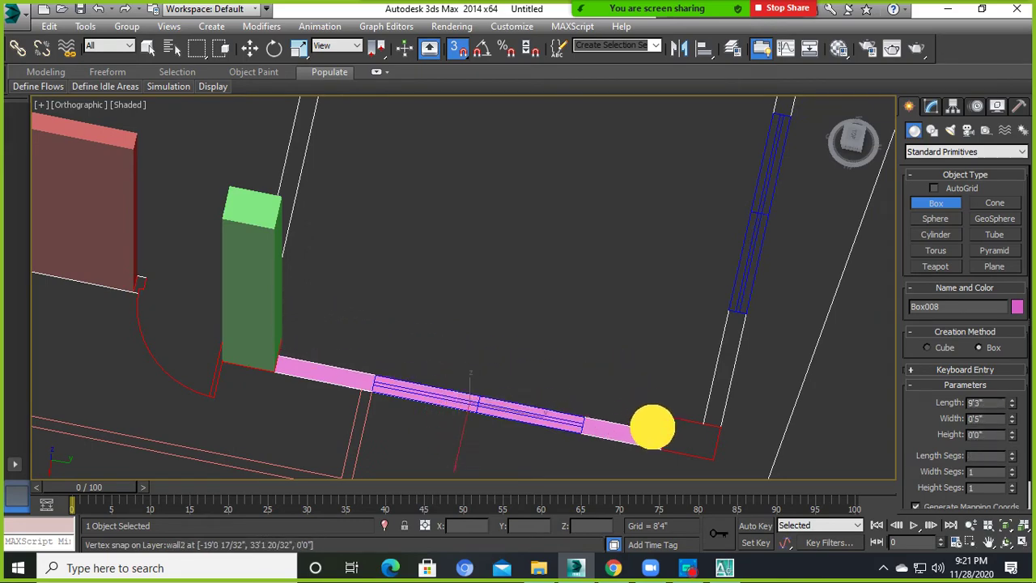
scroll(588, 342, "down", 3)
middle_click_drag(589, 343, 492, 354)
scroll(492, 354, "up", 3)
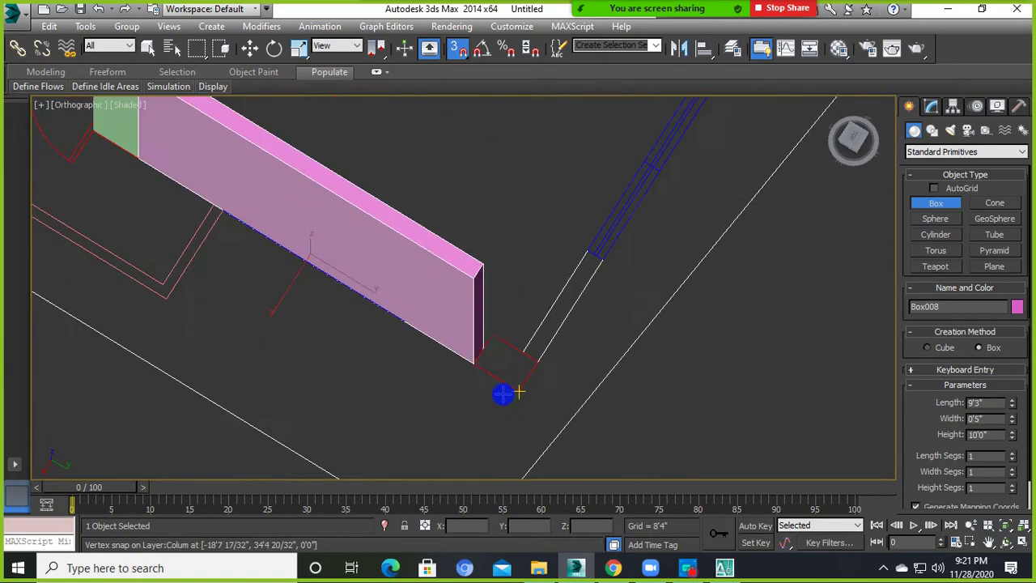
Add a small 10'0"-high pillar at the end of the pink wall.
left_click_drag(513, 352, 530, 380)
left_click(497, 326)
scroll(504, 342, "down", 3)
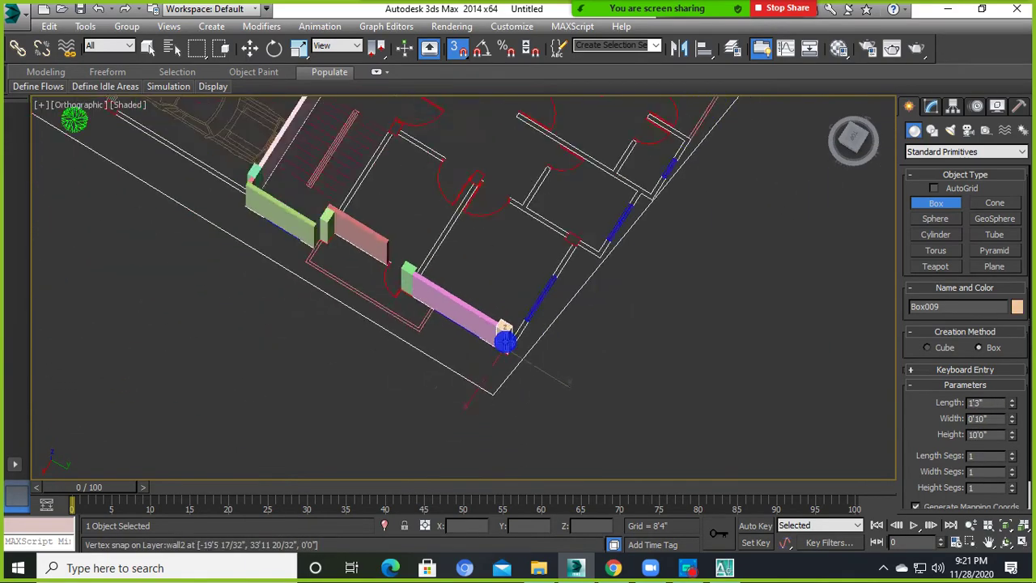
scroll(513, 300, "down", 3)
middle_click_drag(530, 308, 479, 340, "alt")
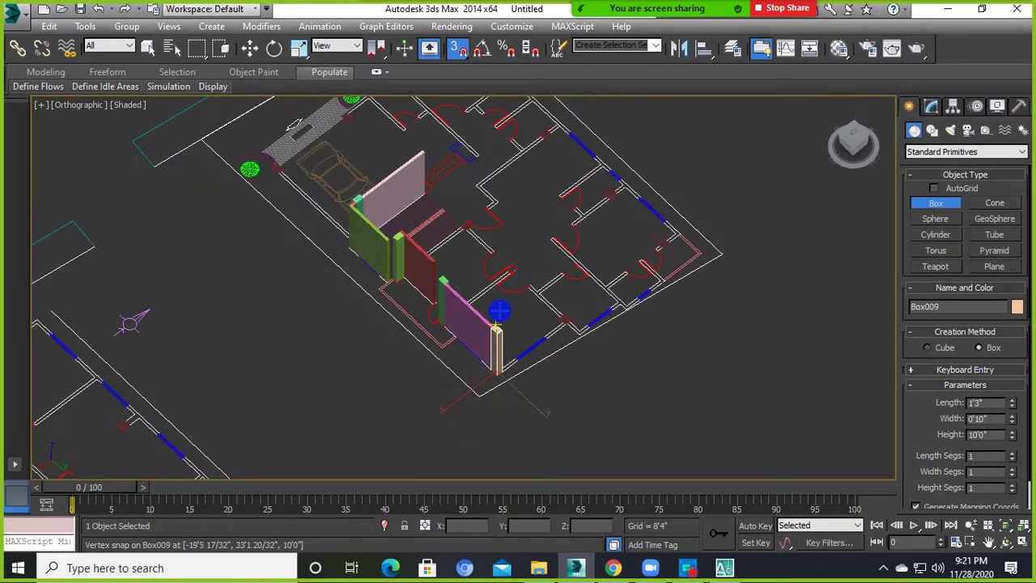
middle_click_drag(637, 358, 381, 411, "alt")
scroll(497, 381, "up", 3)
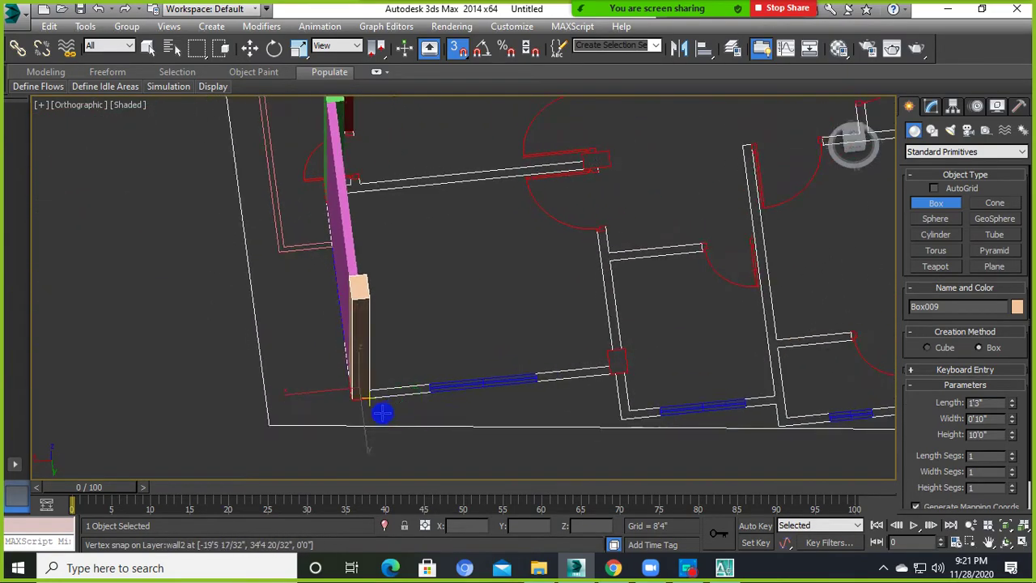
Draw a light-blue 10'0"-high wall along the lower wall line.
mouse_move(381, 412)
left_mouse_down()
mouse_move(414, 348)
mouse_move(606, 363)
left_mouse_up()
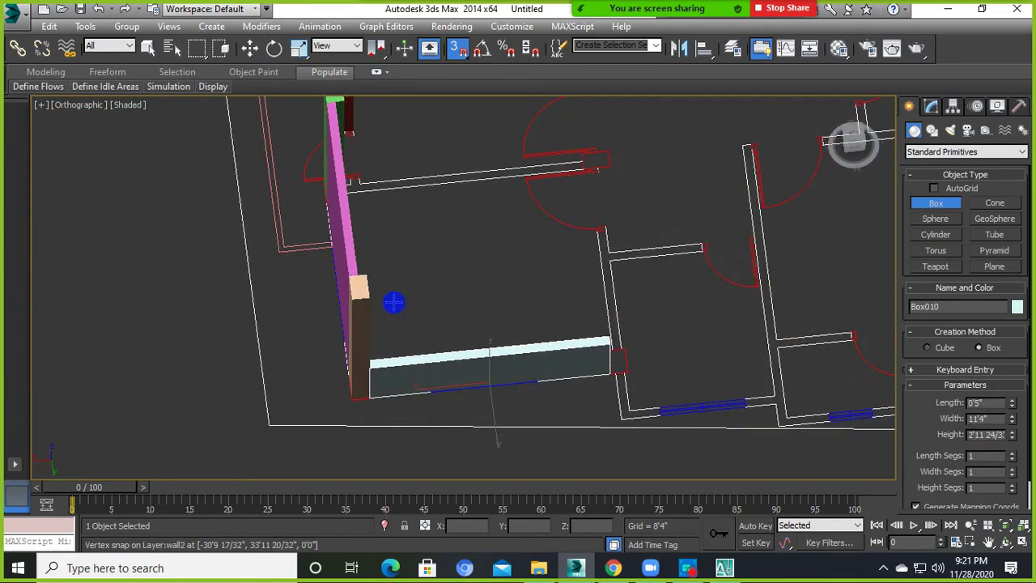
left_click(380, 292)
mouse_move(381, 292)
middle_mouse_down("alt")
mouse_move(613, 388)
mouse_move(559, 316)
middle_mouse_up("alt")
scroll(523, 321, "up", 3)
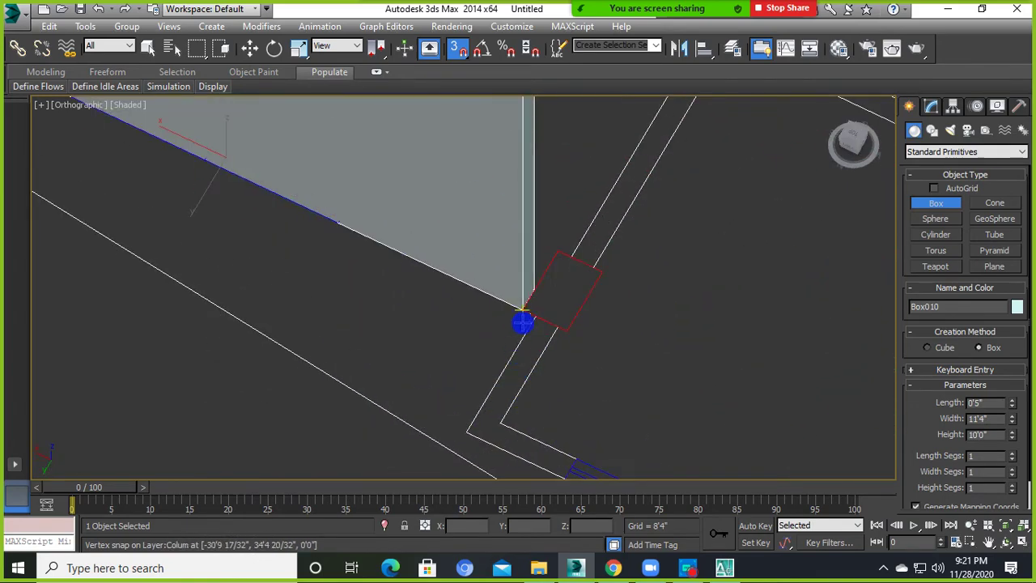
Add a 10'0" pillar at the light-blue wall's end, then end box creation.
left_click_drag(525, 311, 604, 280)
scroll(604, 279, "down", 3)
mouse_move(550, 280)
middle_mouse_down("alt")
mouse_move(609, 250)
mouse_move(537, 271)
middle_mouse_up("alt")
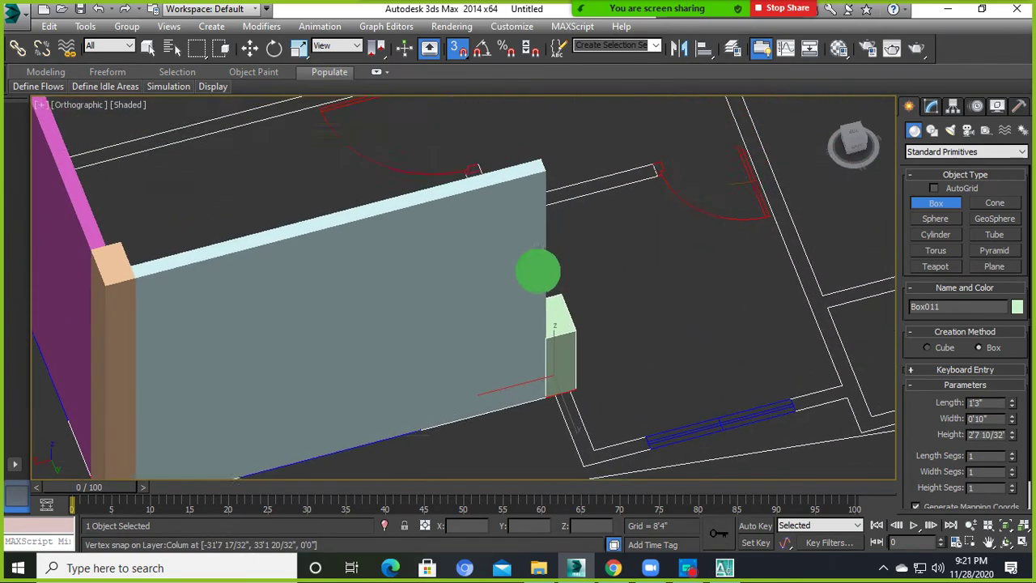
left_click(536, 189)
middle_click_drag(624, 382, 584, 331)
right_click(504, 377)
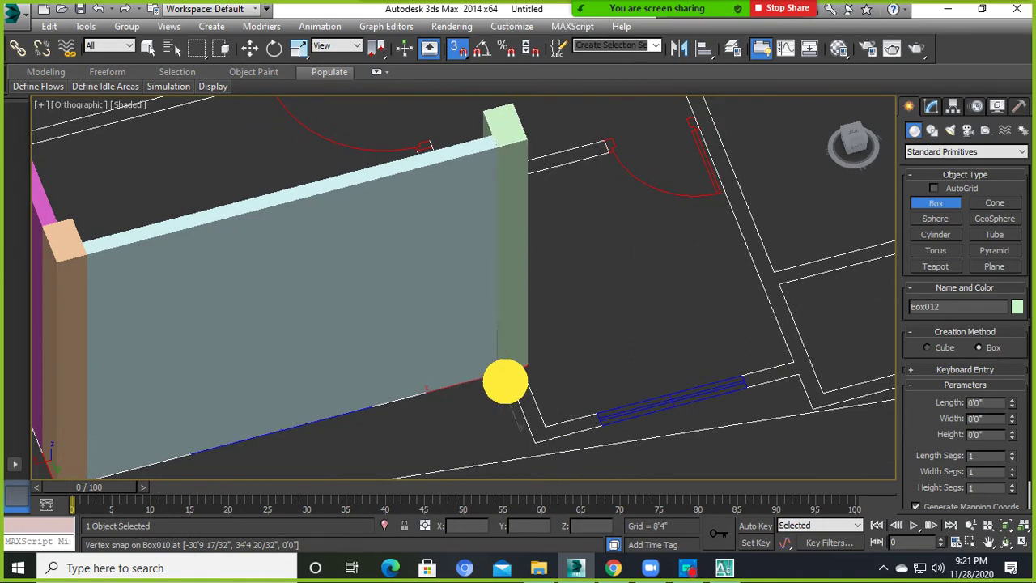
key("w")
middle_click_drag(527, 389, 546, 395, "alt")
Draw a short pink wall box from the pillar corner.
left_click(936, 204)
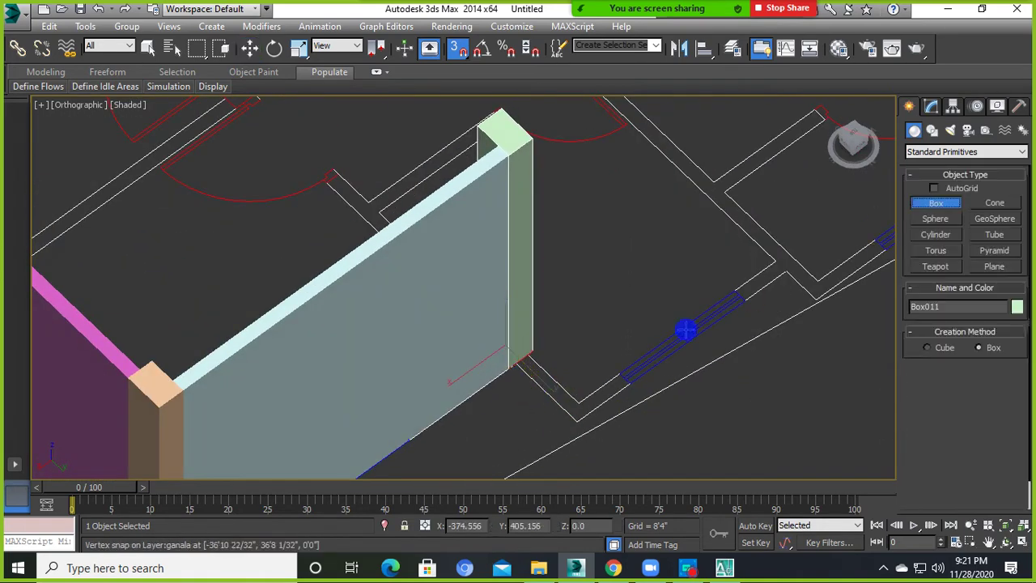
scroll(506, 375, "up", 2)
left_click_drag(521, 361, 618, 393)
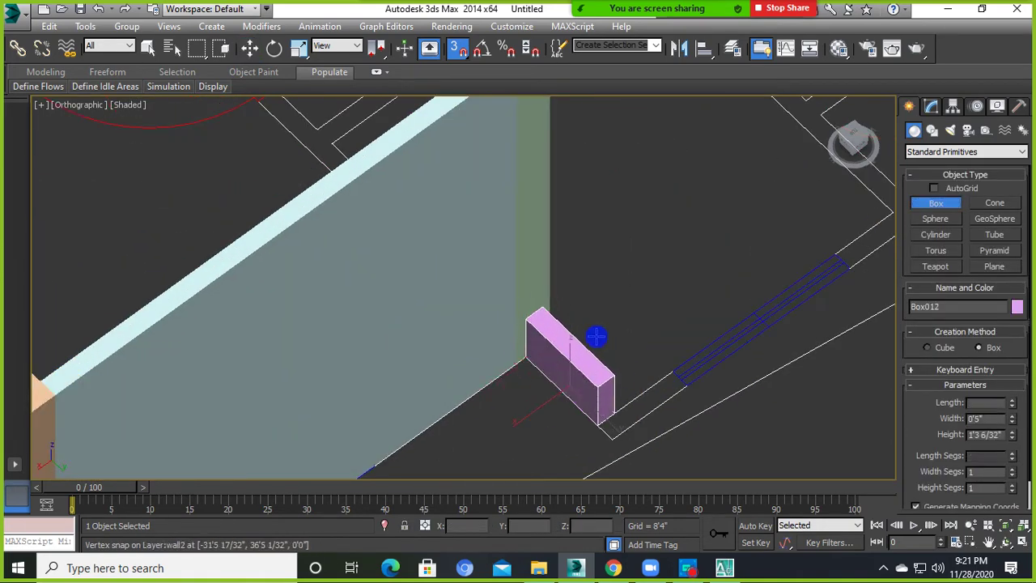
scroll(568, 384, "down", 3)
middle_click_drag(610, 363, 518, 370)
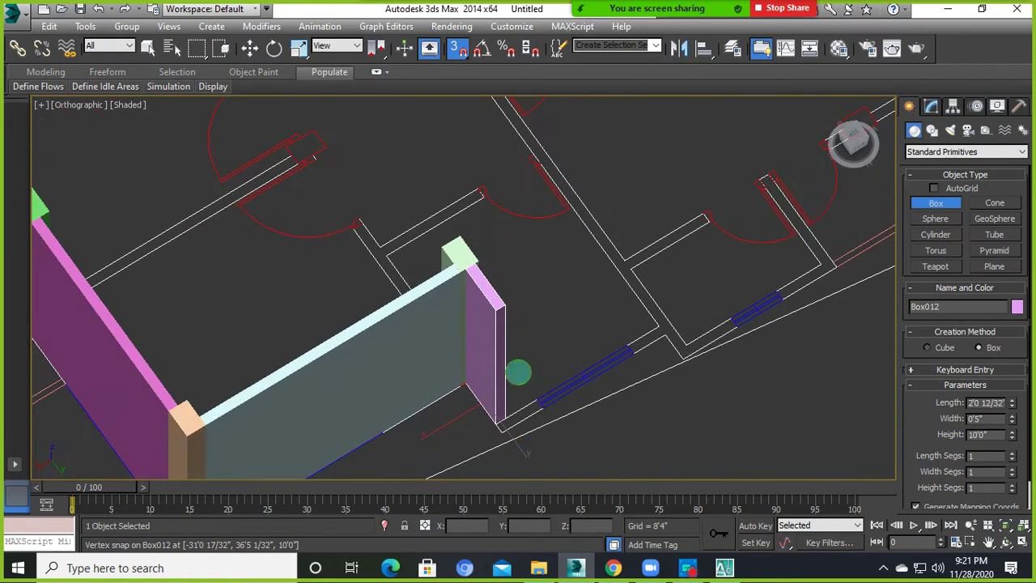
scroll(492, 445, "up", 3)
scroll(467, 444, "down", 3)
middle_click_drag(467, 444, 382, 451)
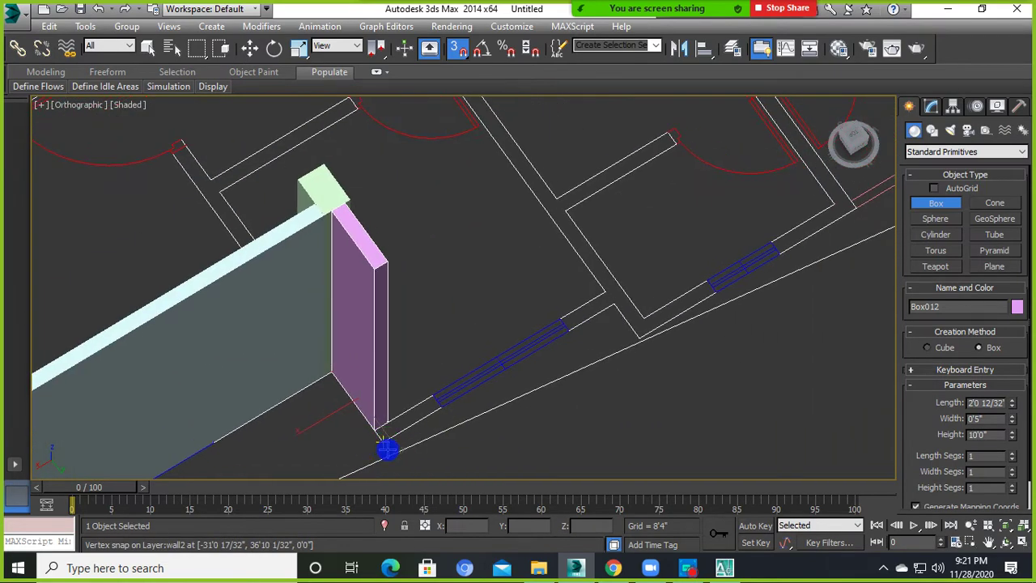
Draw a magenta 10'0"-high wall along the wall line.
mouse_move(387, 450)
left_mouse_down()
mouse_move(596, 284)
mouse_move(595, 297)
left_mouse_up()
left_click(375, 259)
scroll(567, 342, "down", 5)
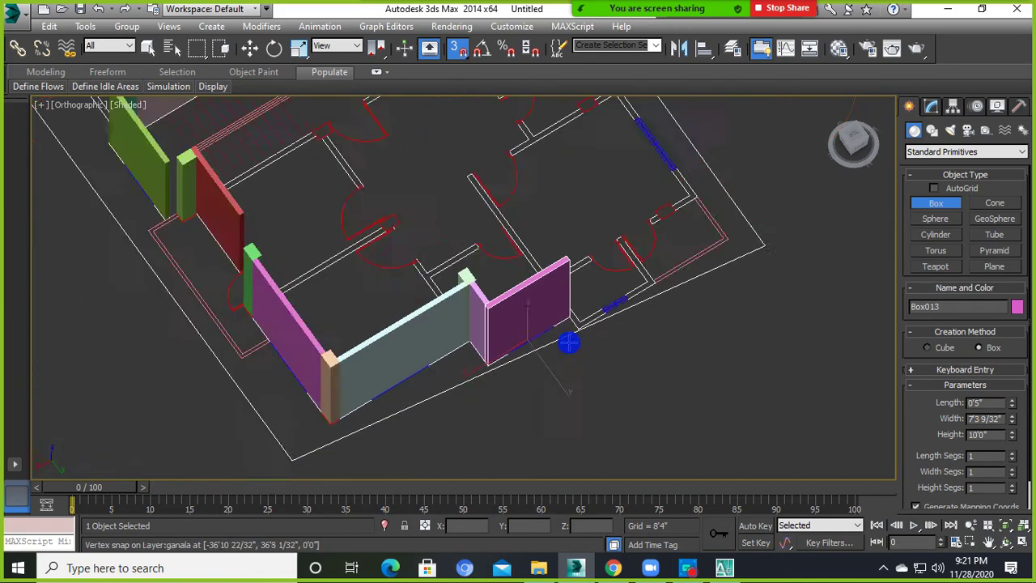
middle_click_drag(566, 342, 507, 353, "alt")
scroll(584, 365, "up", 8)
mouse_move(585, 365)
middle_mouse_down("alt")
mouse_move(688, 368)
mouse_move(599, 398)
mouse_move(631, 388)
mouse_move(637, 373)
middle_mouse_up("alt")
Draw a 10'0"-high wall box starting from the left wall end.
left_click_drag(270, 253, 617, 294)
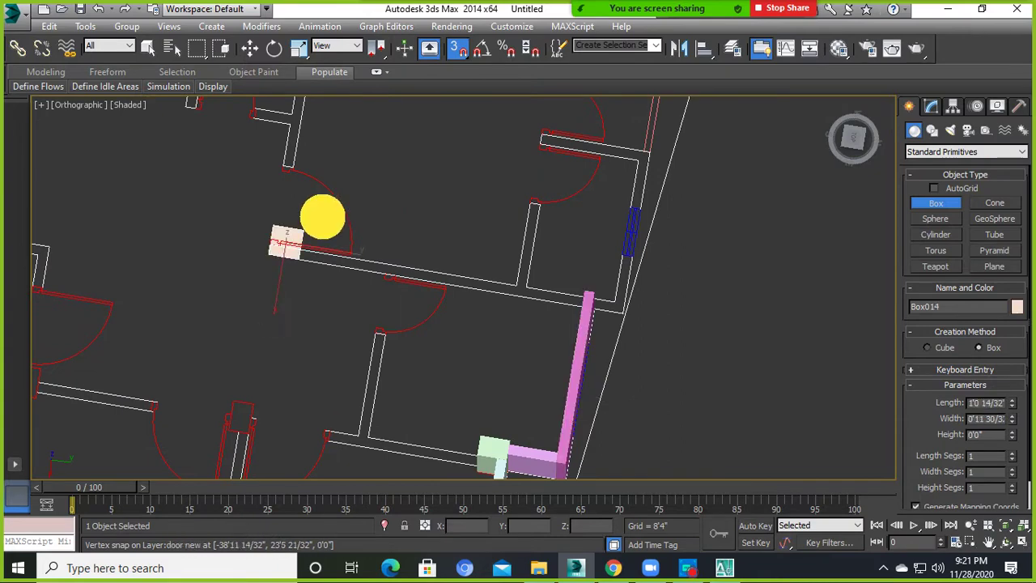
left_click(580, 289)
middle_click_drag(580, 289, 526, 300, "alt")
scroll(427, 426, "up", 3)
scroll(538, 374, "up", 2)
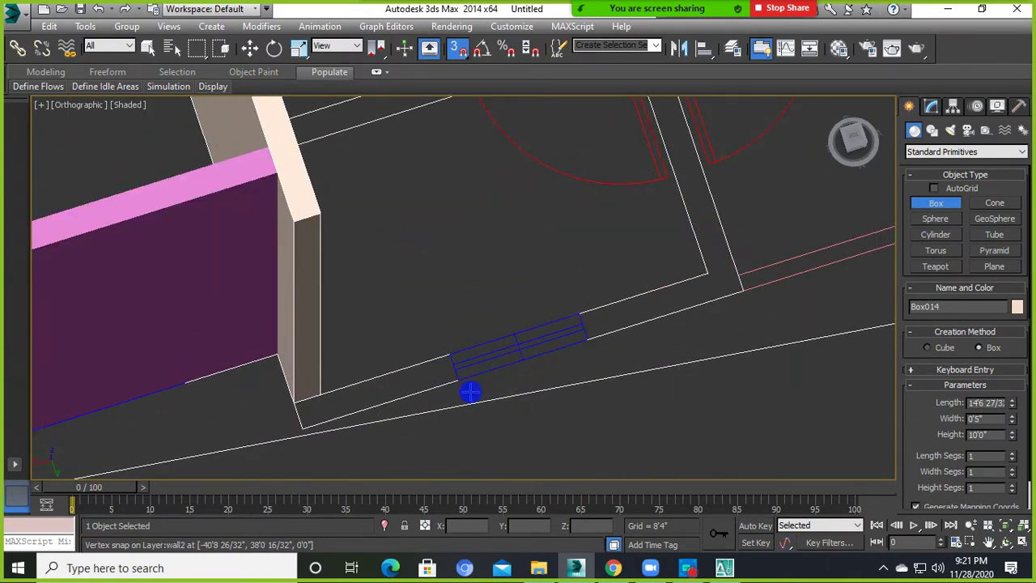
Add a yellow-green wall and a cyan 10'0" wall segment from the corner.
left_click_drag(305, 437, 720, 264)
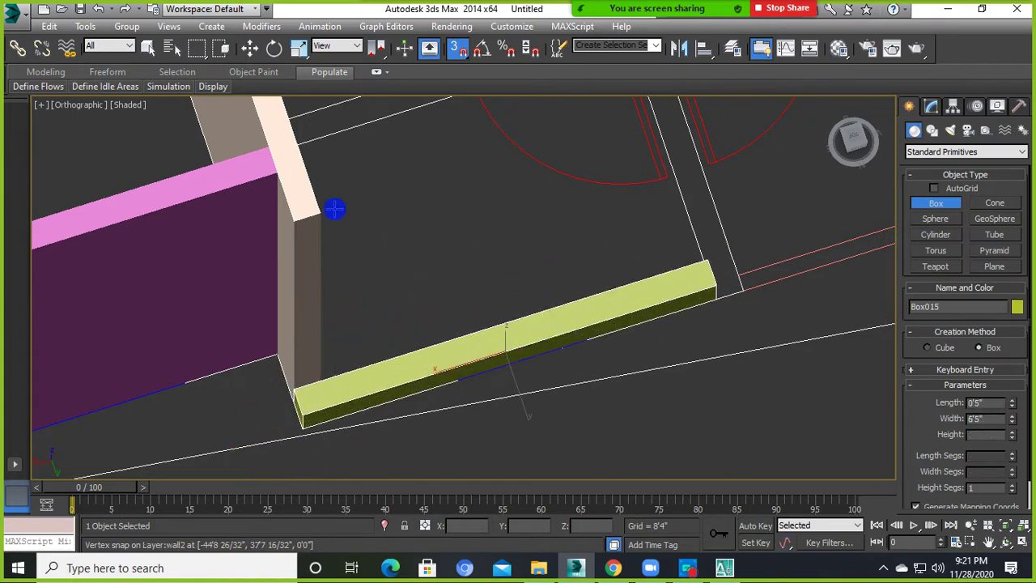
scroll(488, 256, "down", 2)
middle_click_drag(488, 257, 444, 401, "alt")
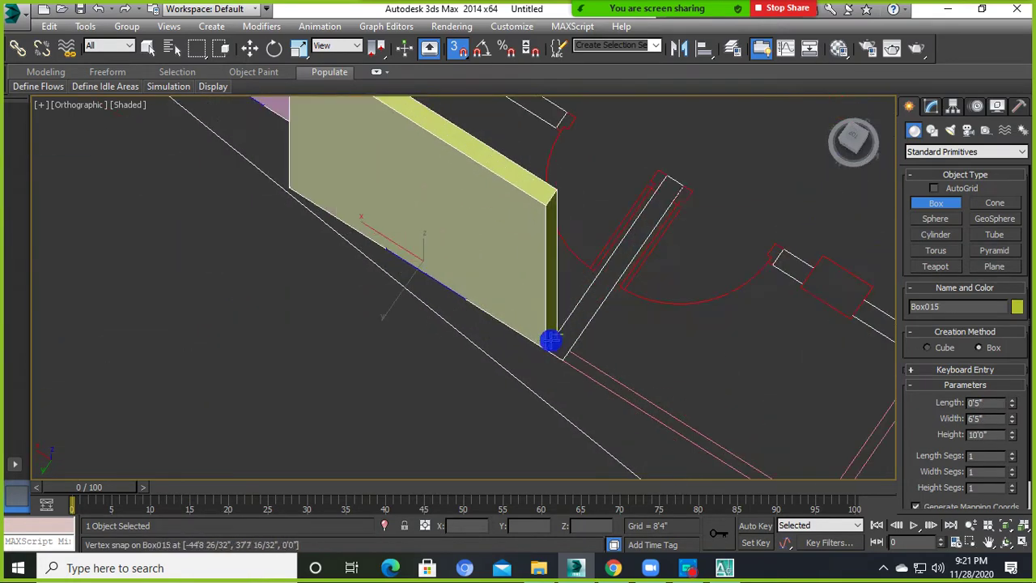
left_click_drag(453, 395, 601, 222)
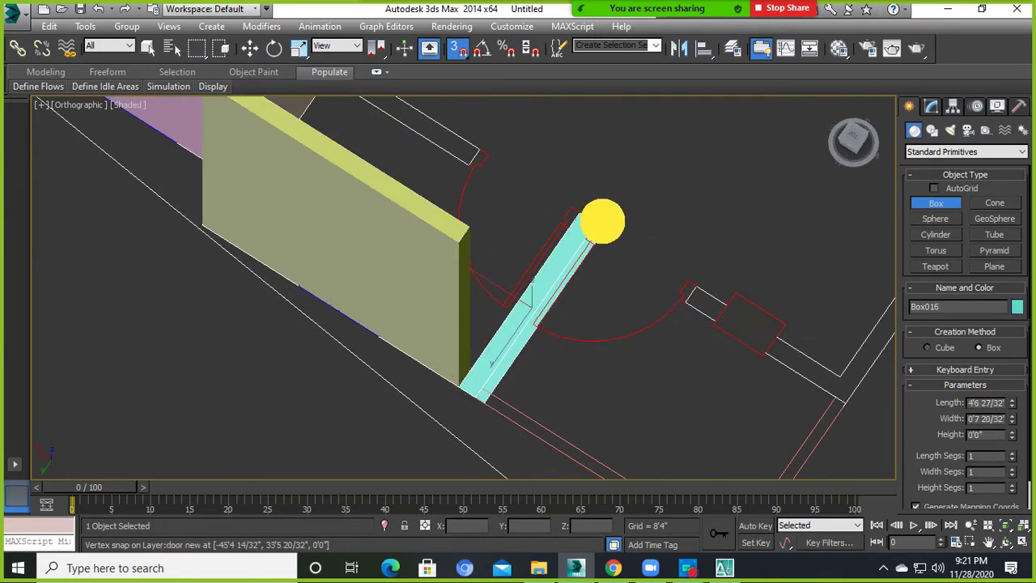
left_click(472, 241)
scroll(472, 241, "down", 3)
Switch to Select and Move and clear the selection.
scroll(573, 370, "down", 3)
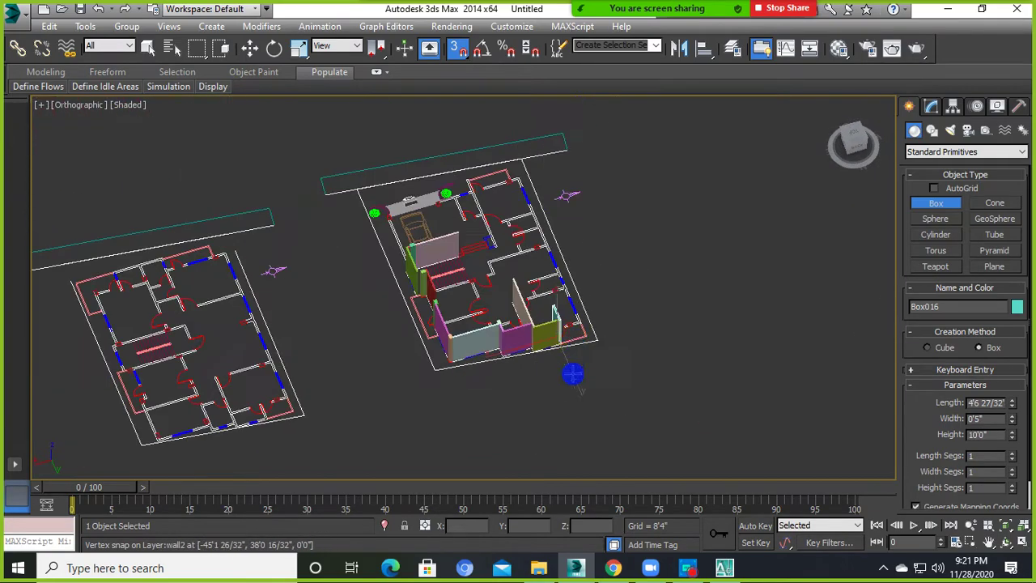
mouse_move(574, 369)
middle_mouse_down("alt")
mouse_move(649, 323)
mouse_move(637, 339)
mouse_move(449, 272)
middle_mouse_up("alt")
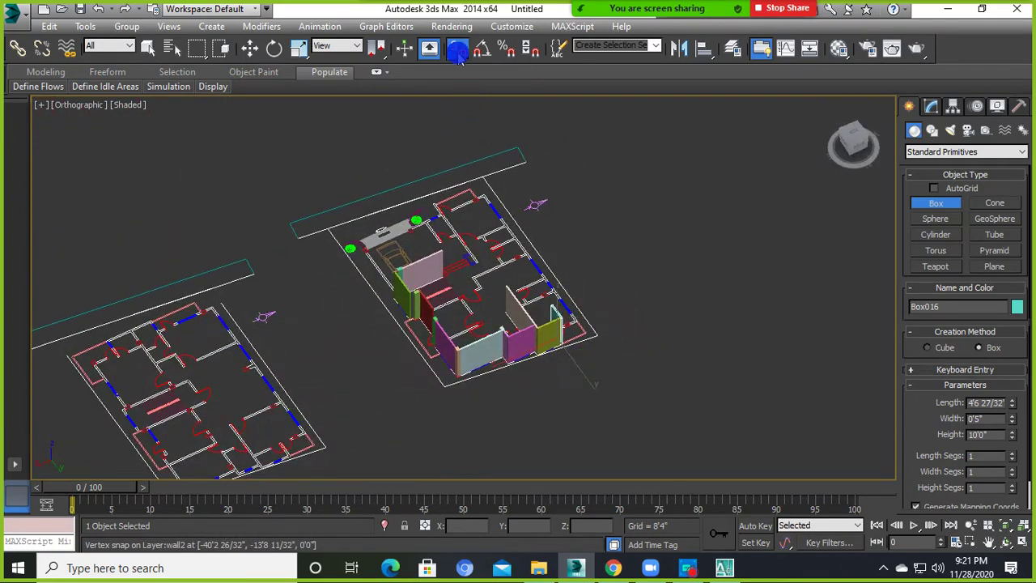
left_click(249, 48)
left_click(325, 157)
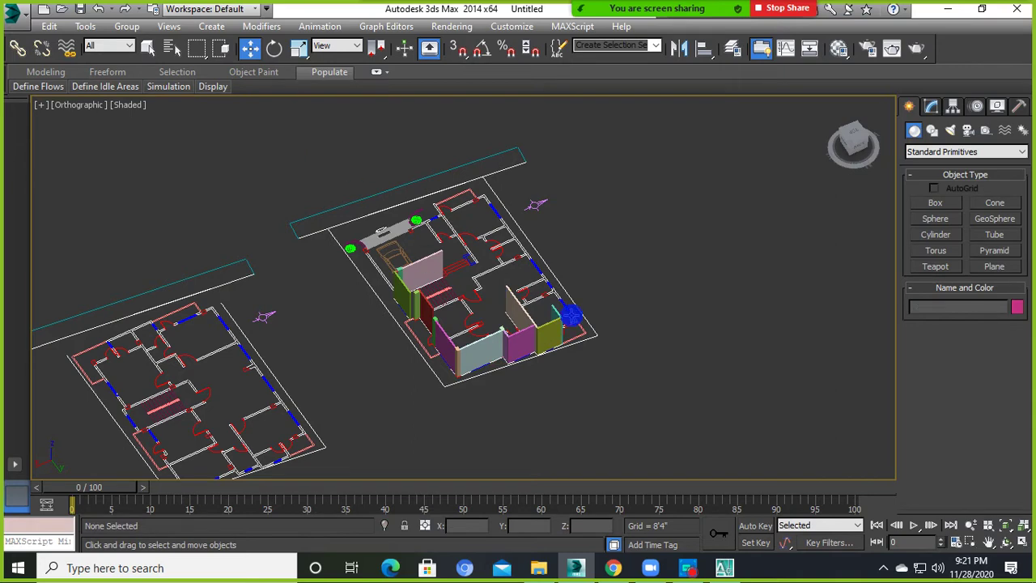
Zoom and pan to review the walled plan, then toggle Snaps twice.
scroll(554, 333, "up", 5)
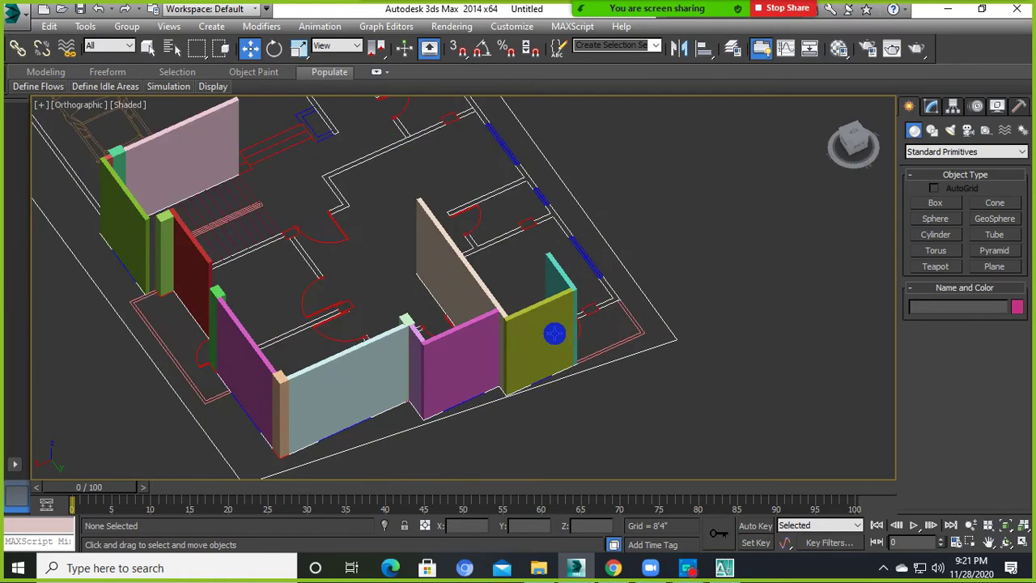
scroll(554, 332, "down", 3)
scroll(548, 343, "down", 2)
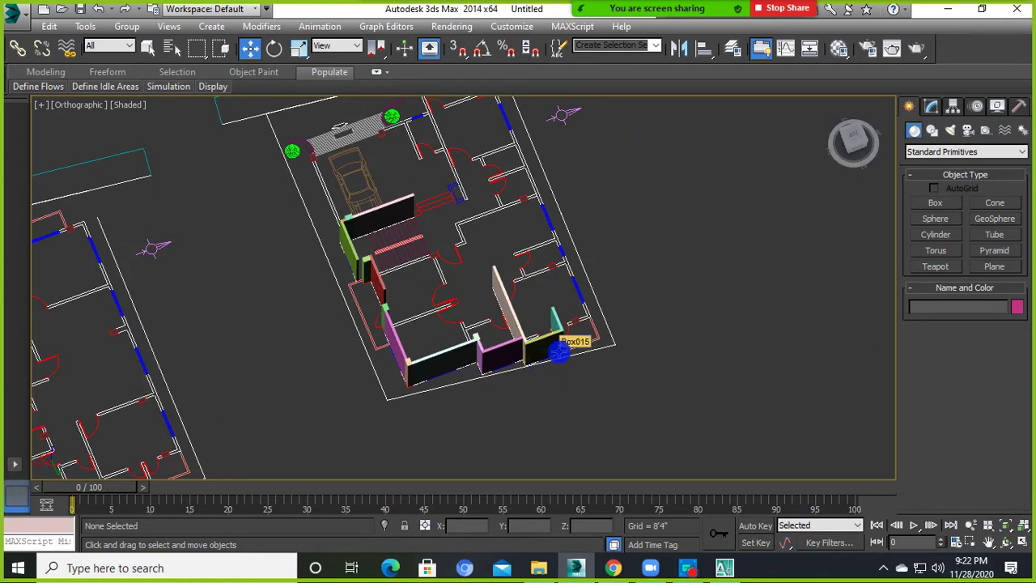
middle_click_drag(565, 350, 567, 381)
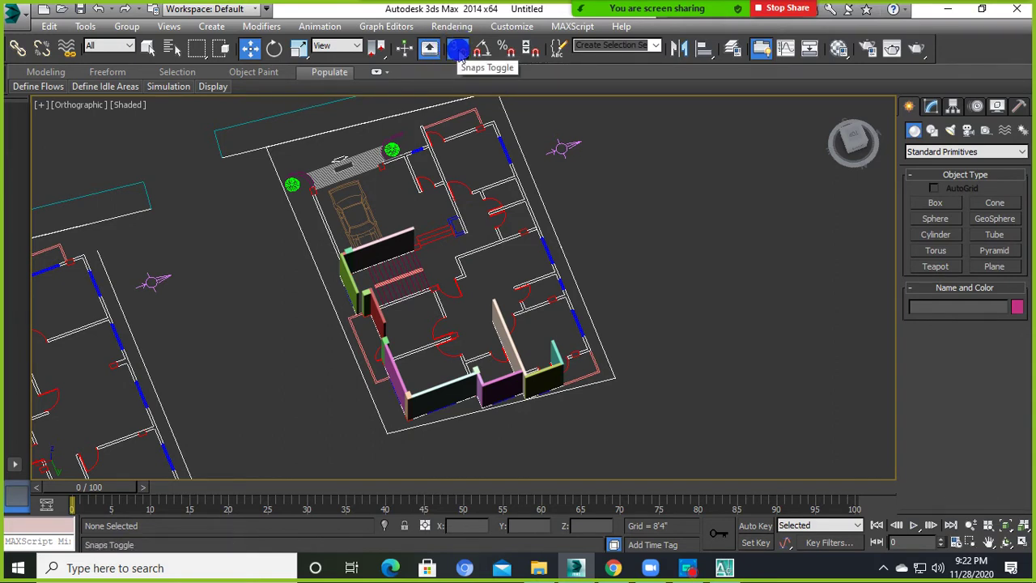
left_click(458, 49)
left_click(458, 49)
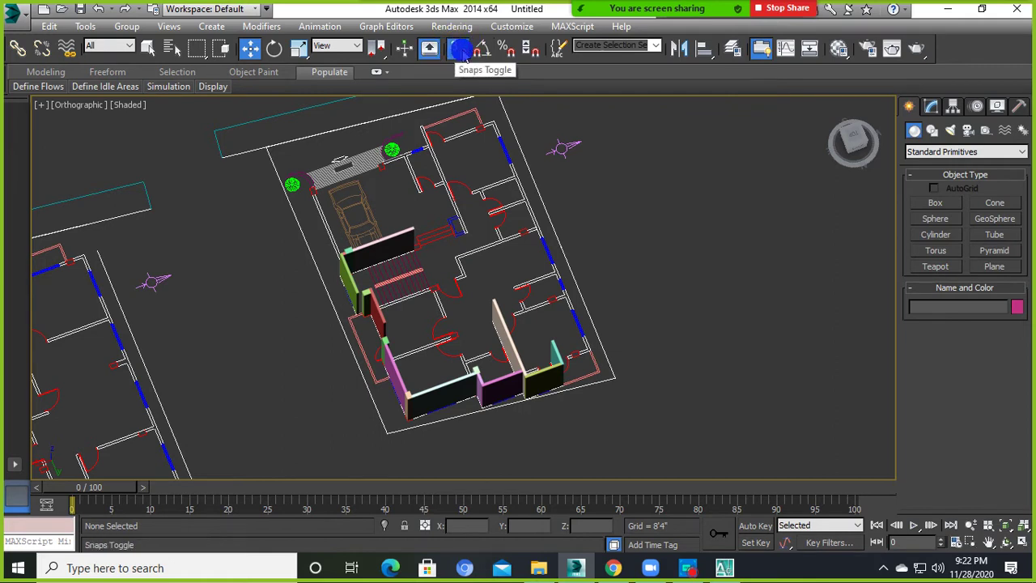
left_click(461, 52)
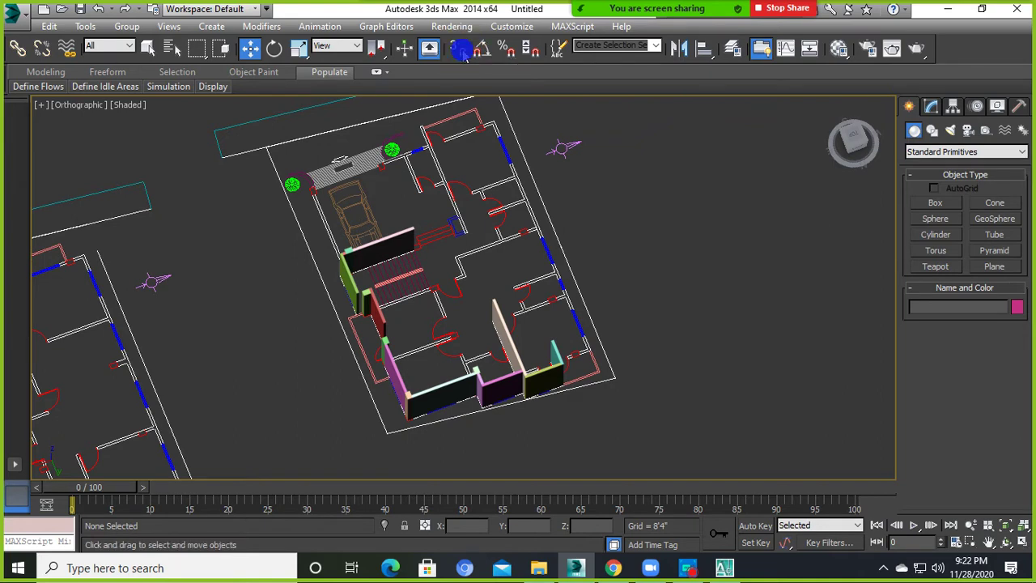
left_click(934, 204)
middle_click_drag(573, 375, 566, 369, "alt")
scroll(614, 368, "up", 4)
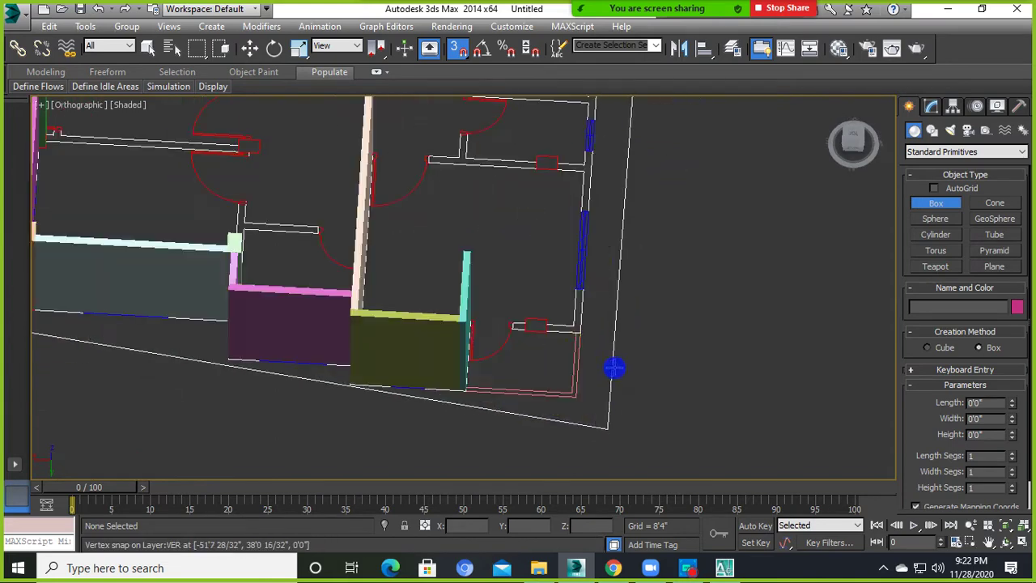
scroll(586, 336, "up", 4)
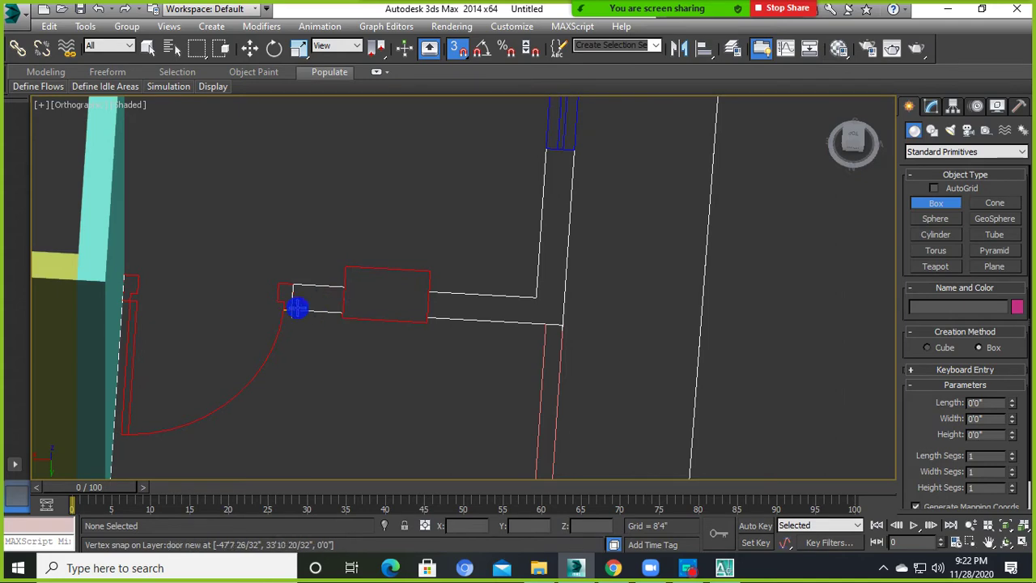
mouse_move(296, 308)
middle_mouse_down("alt")
mouse_move(326, 300)
mouse_move(312, 353)
mouse_move(335, 377)
mouse_move(319, 365)
mouse_move(369, 365)
mouse_move(396, 386)
mouse_move(428, 391)
middle_mouse_up("alt")
scroll(364, 364, "up", 2)
scroll(332, 364, "up", 2)
scroll(332, 364, "down", 3)
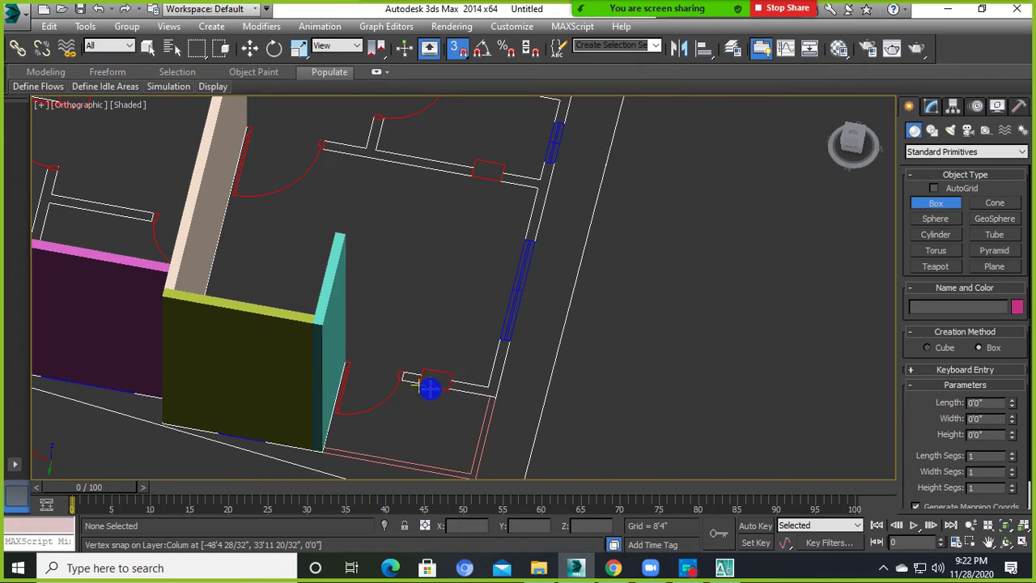
scroll(596, 157, "down", 3)
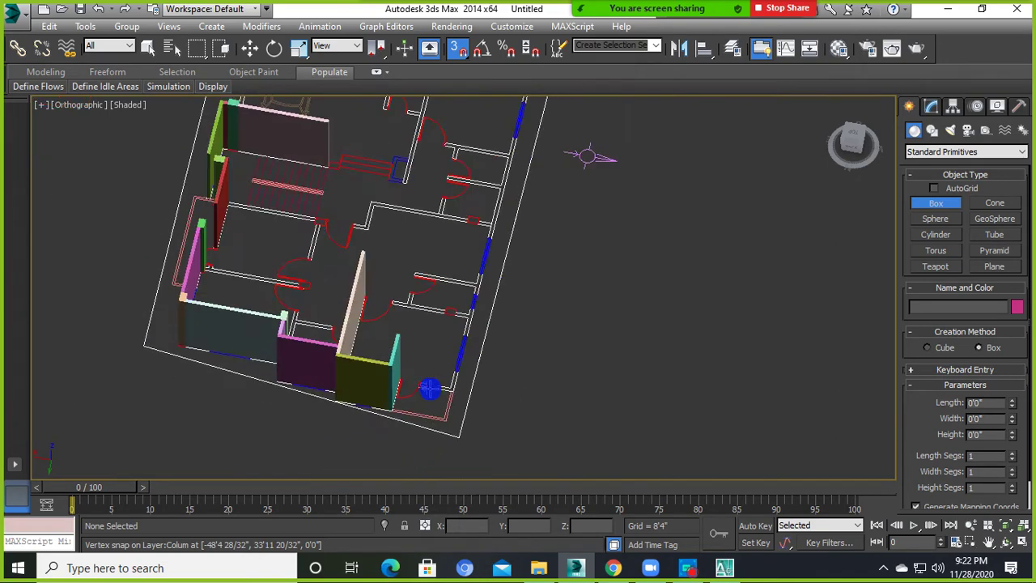
scroll(619, 161, "up", 1)
scroll(453, 397, "up", 3)
middle_click_drag(453, 398, 576, 404)
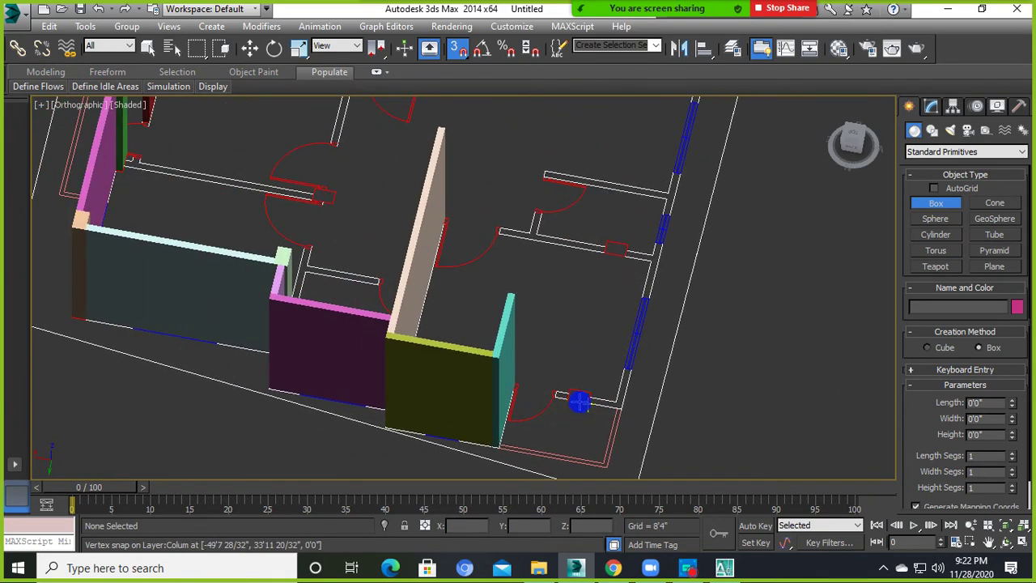
key("w")
left_click(935, 203)
key("w")
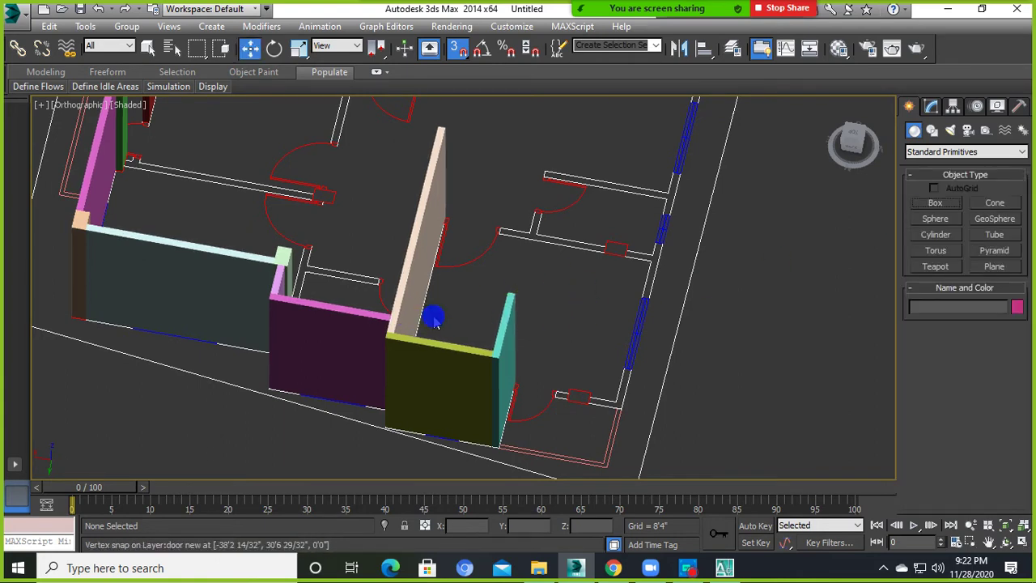
left_click(932, 204)
scroll(606, 393, "up", 2)
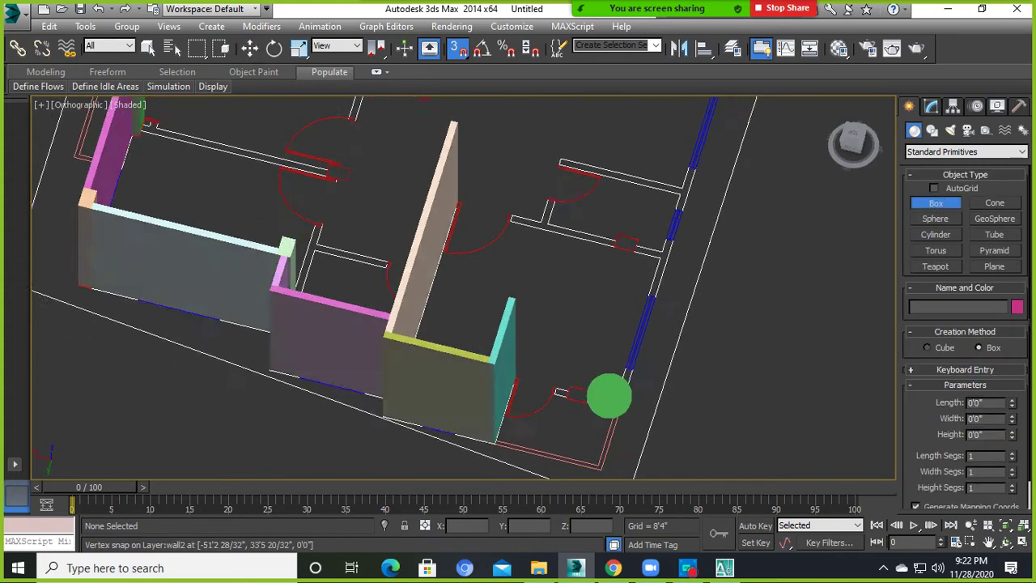
scroll(587, 409, "up", 3)
scroll(551, 409, "up", 2)
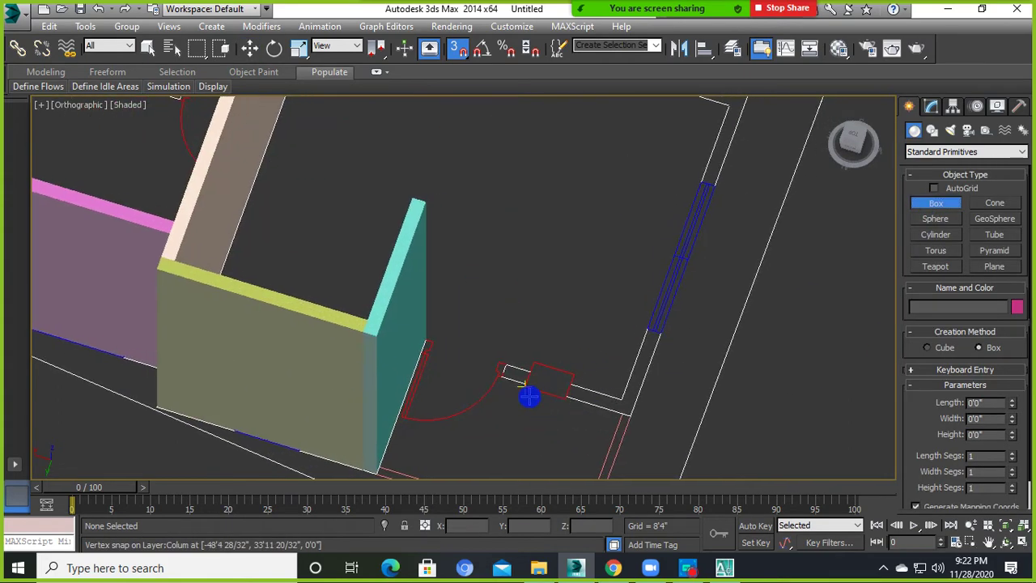
Create two 10'0"-high pillar boxes at the door column.
left_click_drag(528, 395, 575, 365)
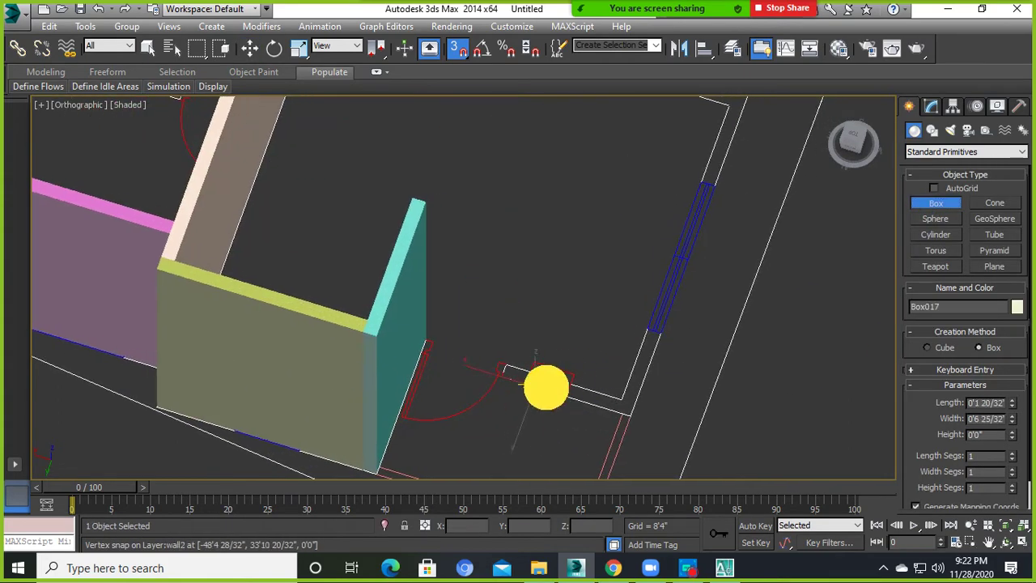
left_click(424, 201)
middle_click_drag(569, 350, 480, 359)
mouse_move(468, 402)
left_mouse_down()
mouse_move(476, 395)
mouse_move(525, 418)
left_mouse_up()
left_click(488, 270)
middle_click_drag(488, 270, 557, 421, "alt")
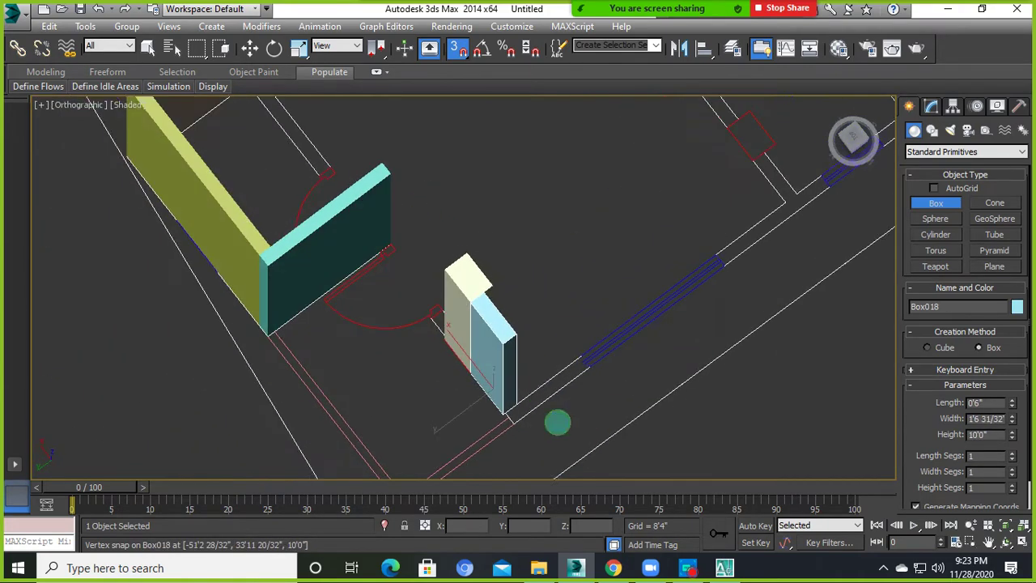
scroll(557, 422, "down", 2)
scroll(437, 433, "down", 2)
scroll(339, 451, "down", 2)
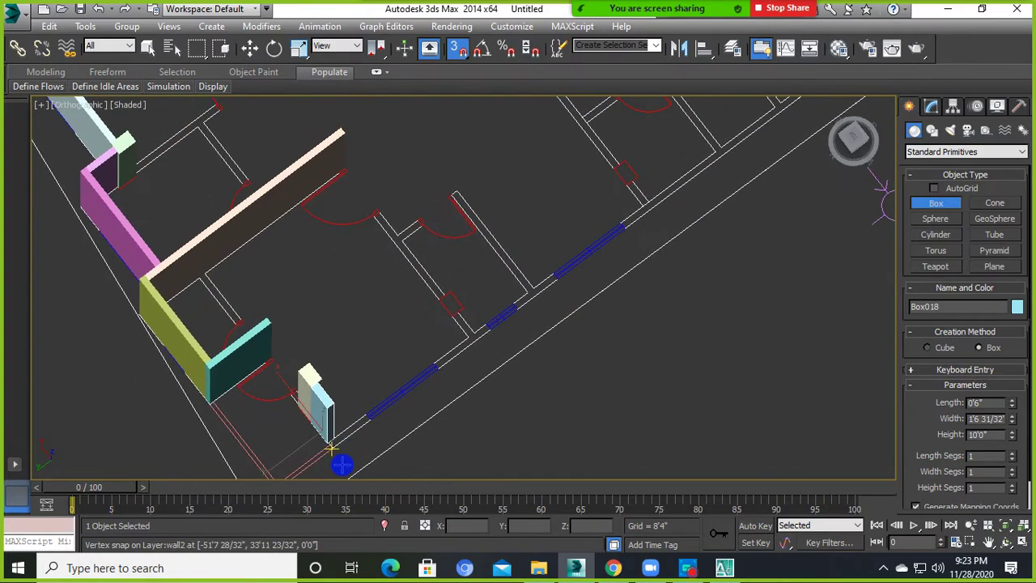
Draw a 15'3" wall along the outer wall line, 10'0" high.
left_click_drag(342, 463, 527, 261)
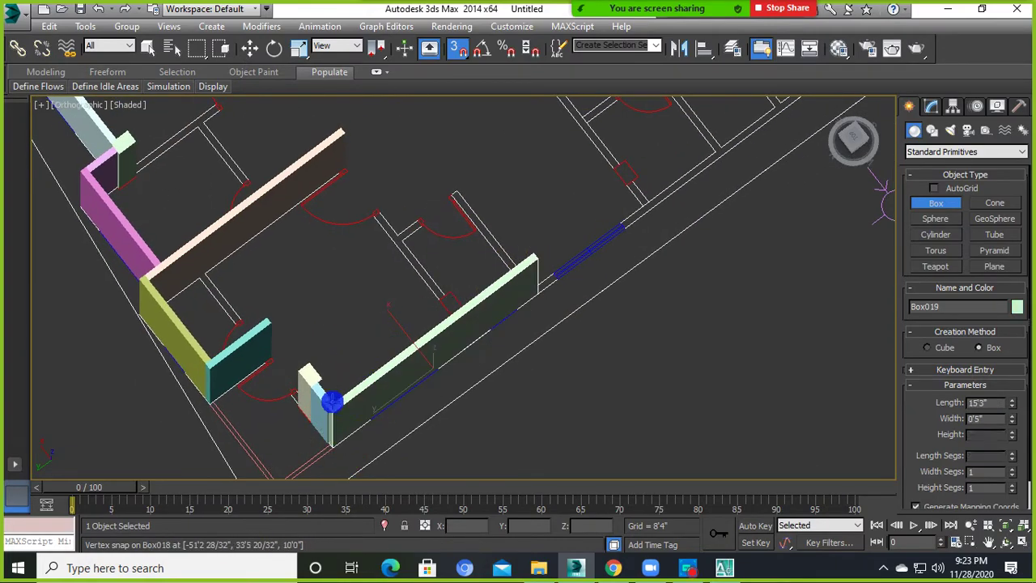
left_click(331, 402)
scroll(515, 321, "down", 3)
middle_click_drag(405, 358, 466, 377, "alt")
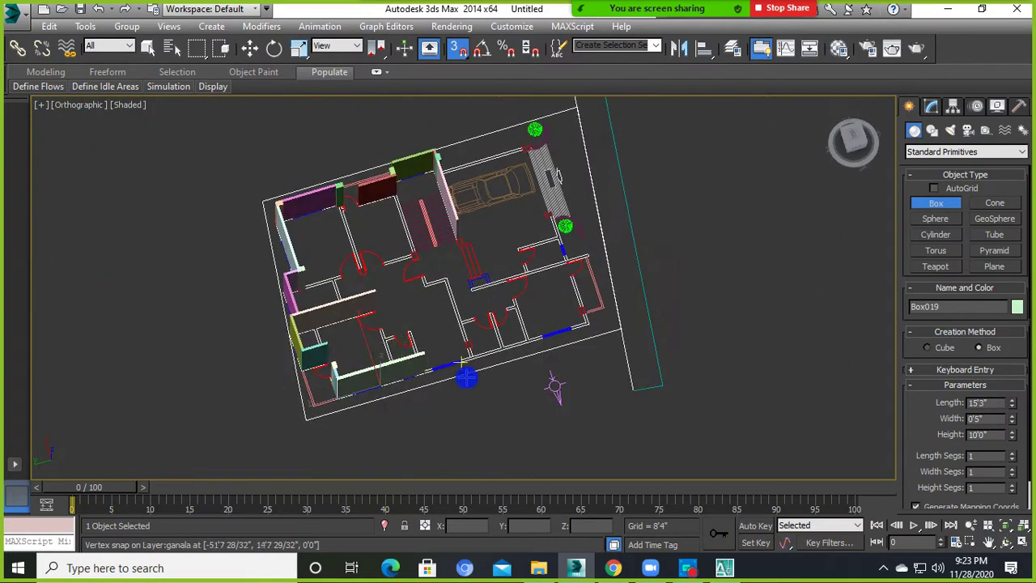
scroll(453, 368, "up", 2)
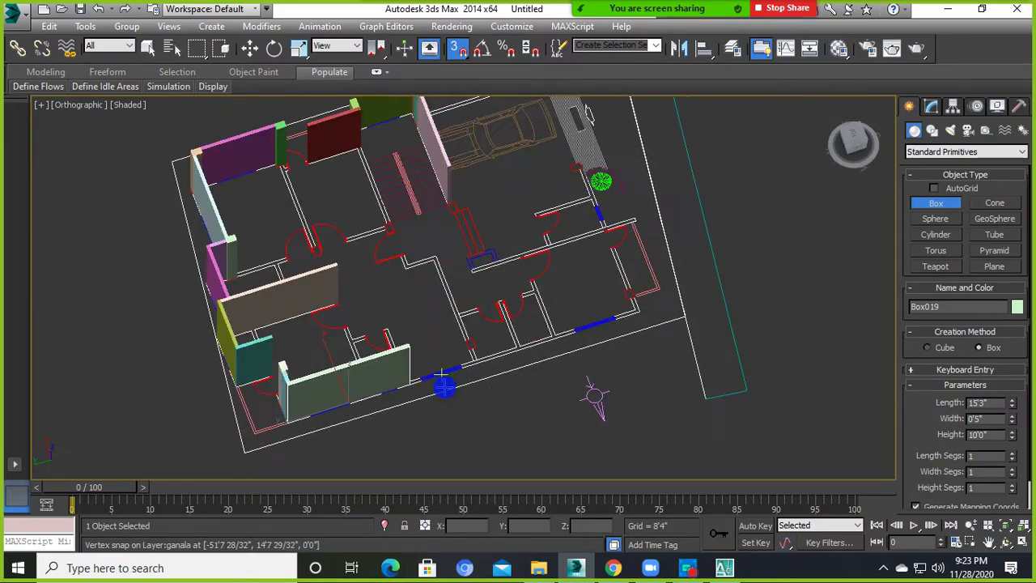
scroll(443, 377, "up", 3)
scroll(393, 401, "up", 2)
scroll(279, 412, "down", 2)
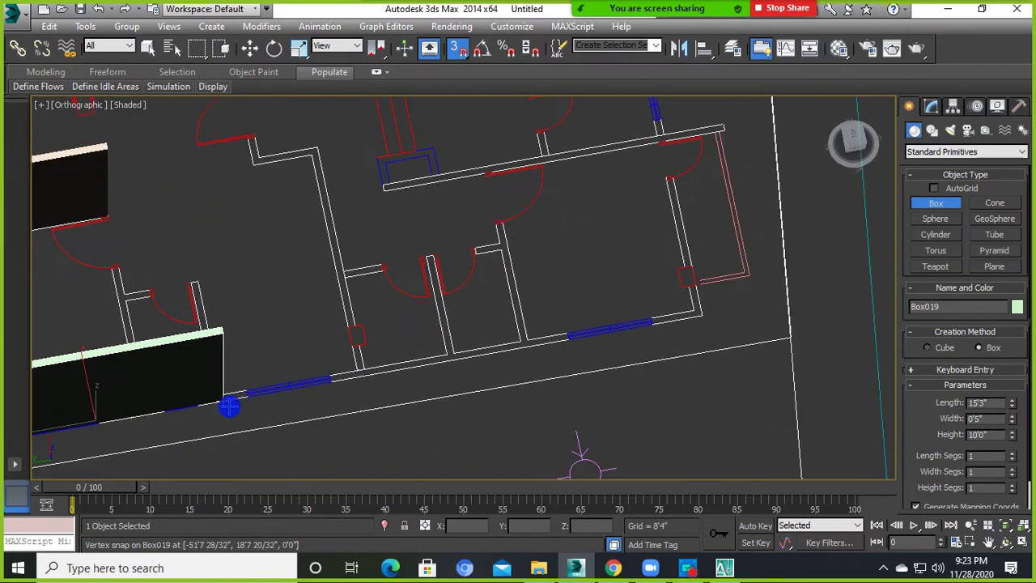
Draw a 28'1" wall continuing from the previous wall's corner.
left_click_drag(229, 407, 689, 303)
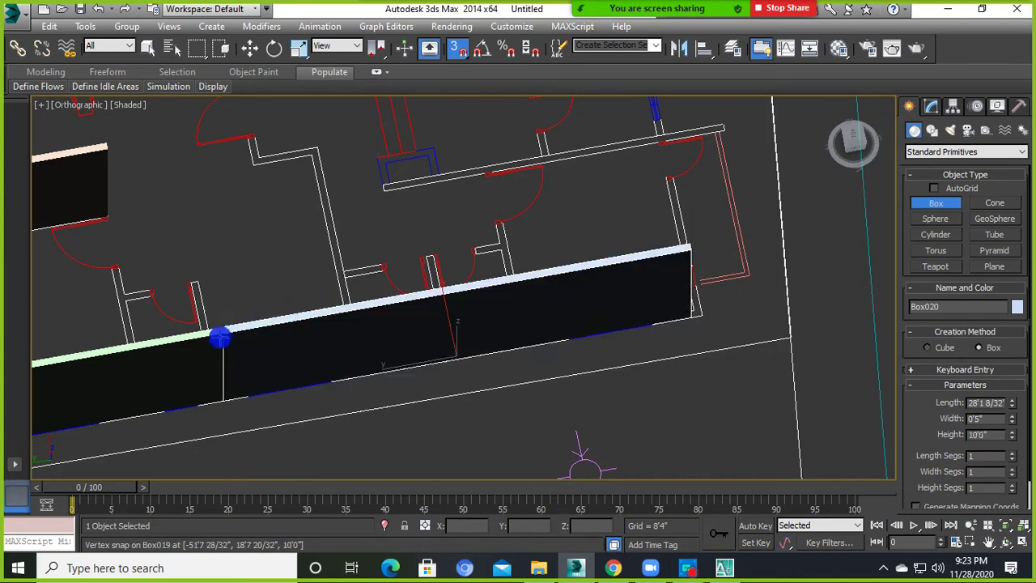
scroll(220, 339, "down", 3)
middle_click_drag(566, 339, 550, 356, "alt")
scroll(502, 380, "up", 3)
scroll(476, 393, "up", 2)
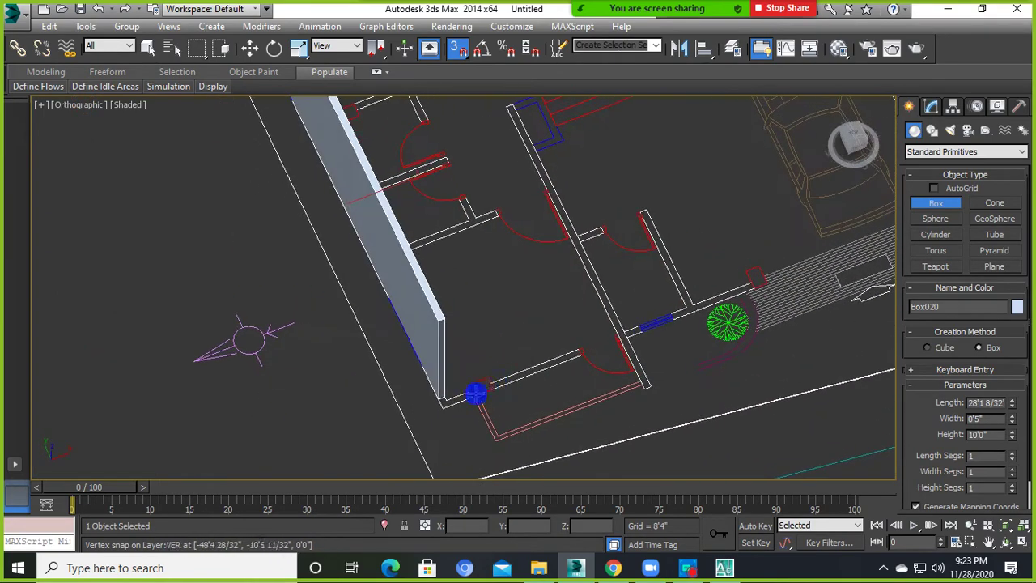
scroll(476, 393, "up", 2)
Add a 10'0" end pillar and a thin 10'0" corner box at the wall end.
left_click_drag(413, 415, 477, 393)
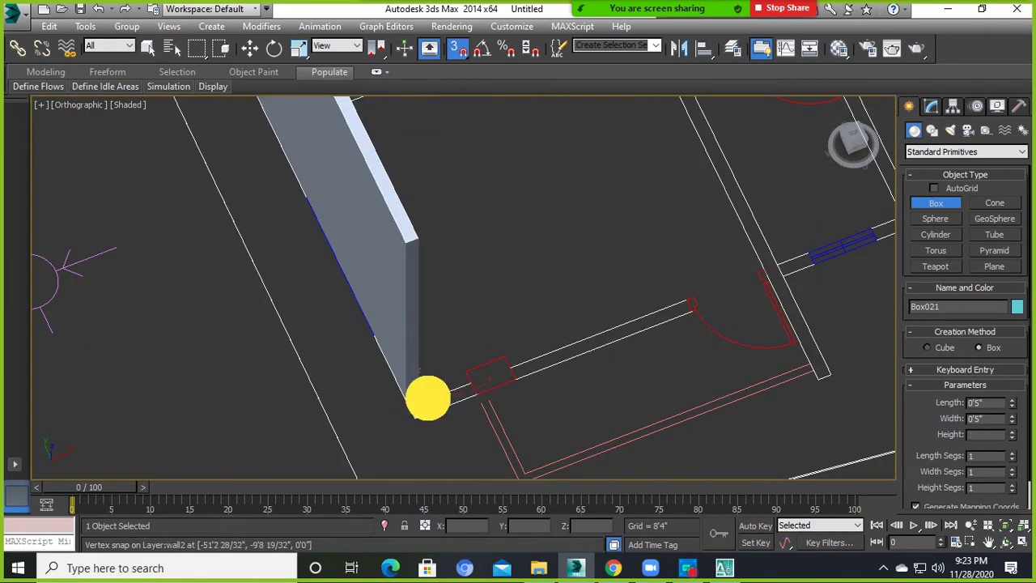
middle_click_drag(451, 315, 541, 337, "alt")
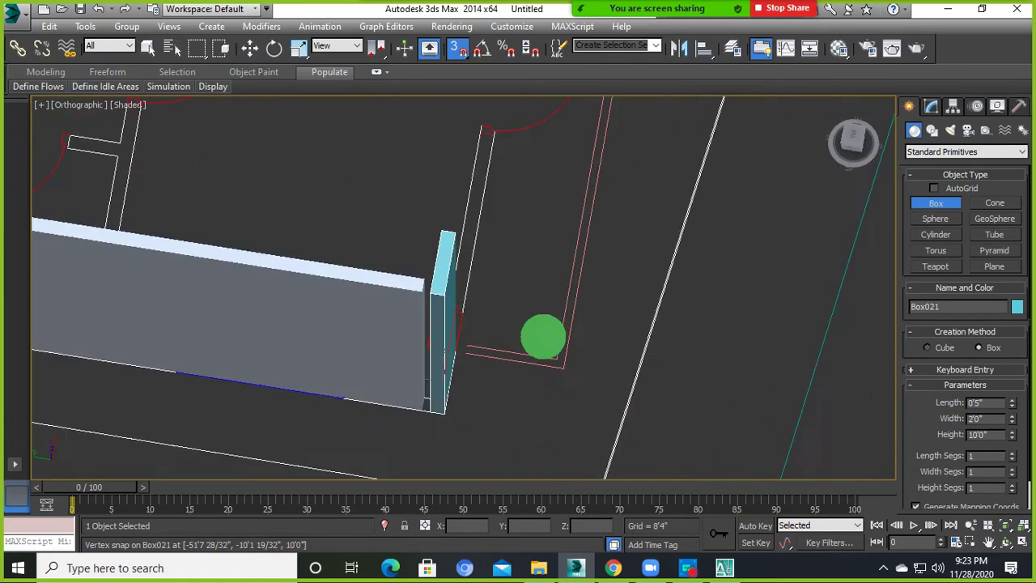
scroll(427, 416, "up", 2)
left_click_drag(419, 408, 435, 169)
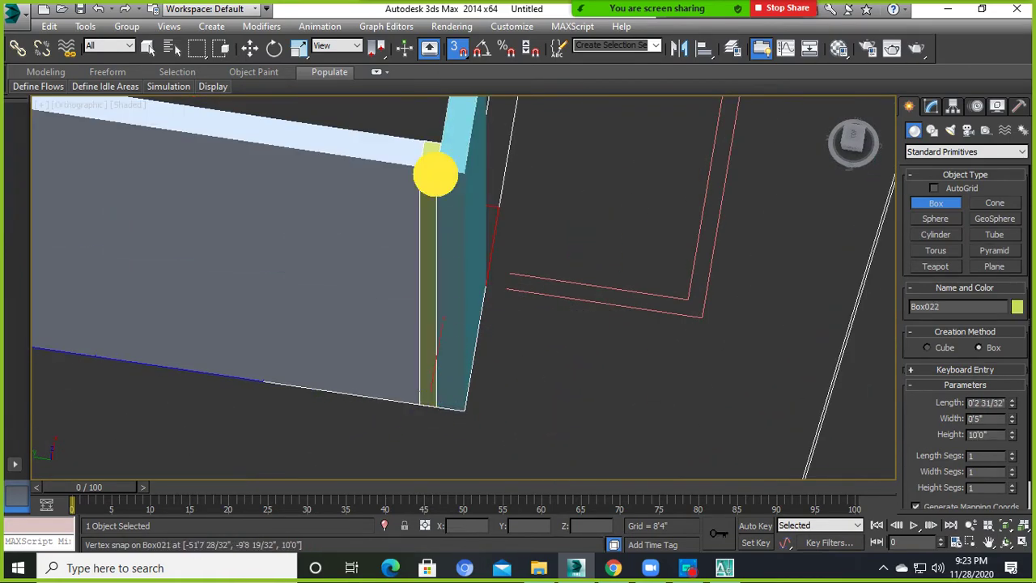
mouse_move(434, 170)
middle_mouse_down("alt")
mouse_move(506, 364)
mouse_move(574, 210)
mouse_move(474, 282)
mouse_move(566, 233)
middle_mouse_up("alt")
Stop box creation and orbit around to inspect the walls.
left_click(250, 48)
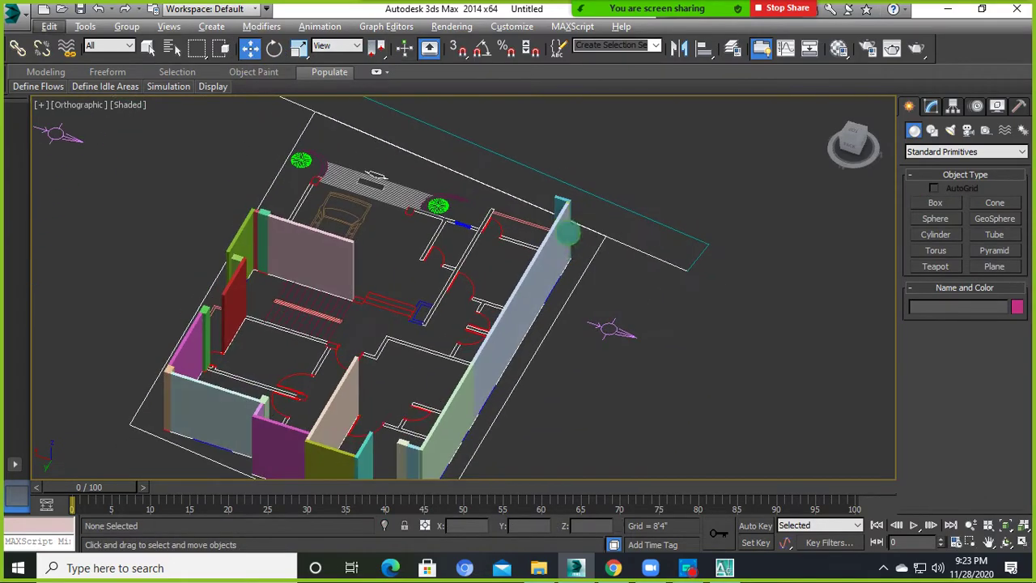
mouse_move(570, 274)
middle_mouse_down("alt")
mouse_move(490, 351)
mouse_move(590, 317)
mouse_move(671, 311)
middle_mouse_up("alt")
middle_click_drag(249, 426, 287, 256, "alt")
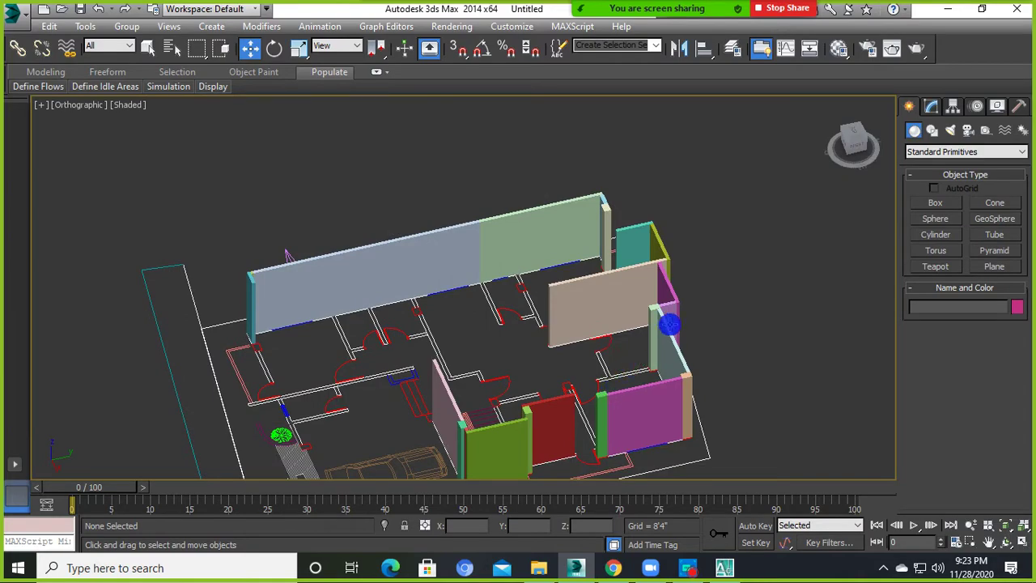
mouse_move(555, 413)
middle_mouse_down("alt")
mouse_move(578, 416)
mouse_move(521, 414)
middle_mouse_up("alt")
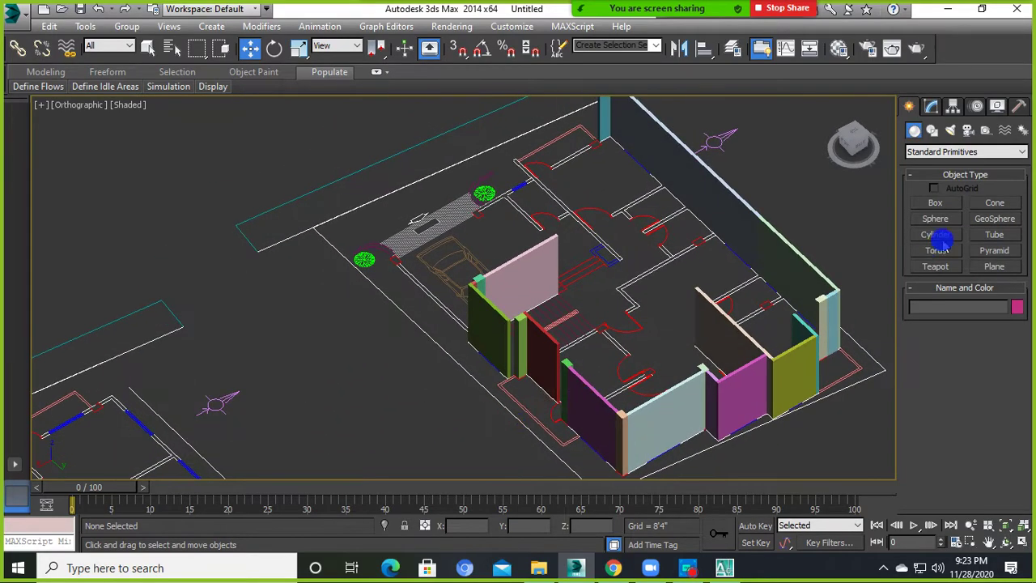
Draw a cyan 11'4" wall, 10'0" high, along the wall line.
left_click(932, 212)
scroll(492, 358, "up", 3)
mouse_move(492, 358)
middle_mouse_down("alt")
mouse_move(421, 399)
mouse_move(710, 416)
middle_mouse_up("alt")
scroll(420, 400, "up", 3)
scroll(445, 386, "up", 5)
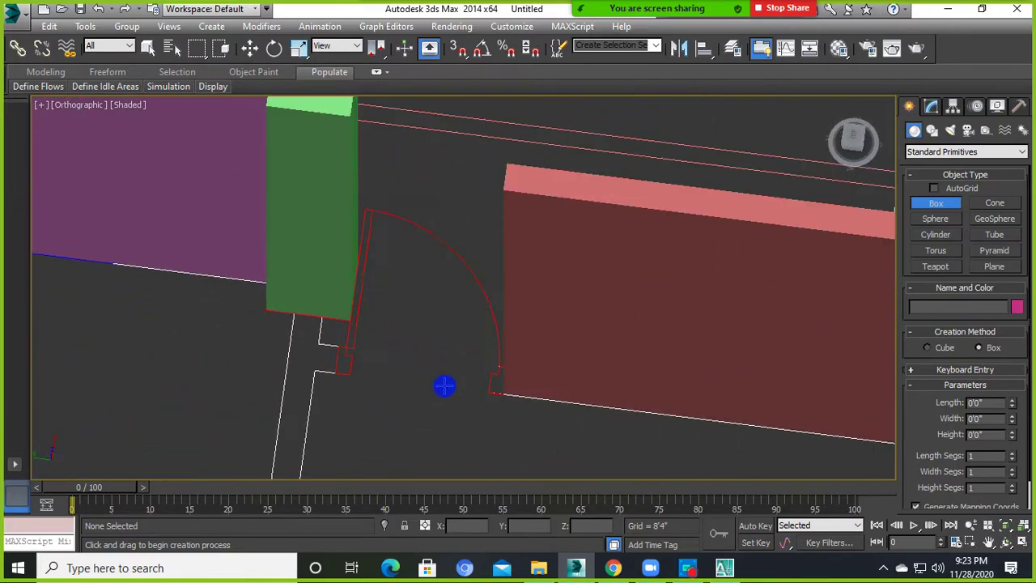
middle_click_drag(292, 369, 324, 385)
mouse_move(347, 337)
middle_mouse_down("alt")
mouse_move(250, 377)
mouse_move(456, 379)
mouse_move(336, 399)
middle_mouse_up("alt")
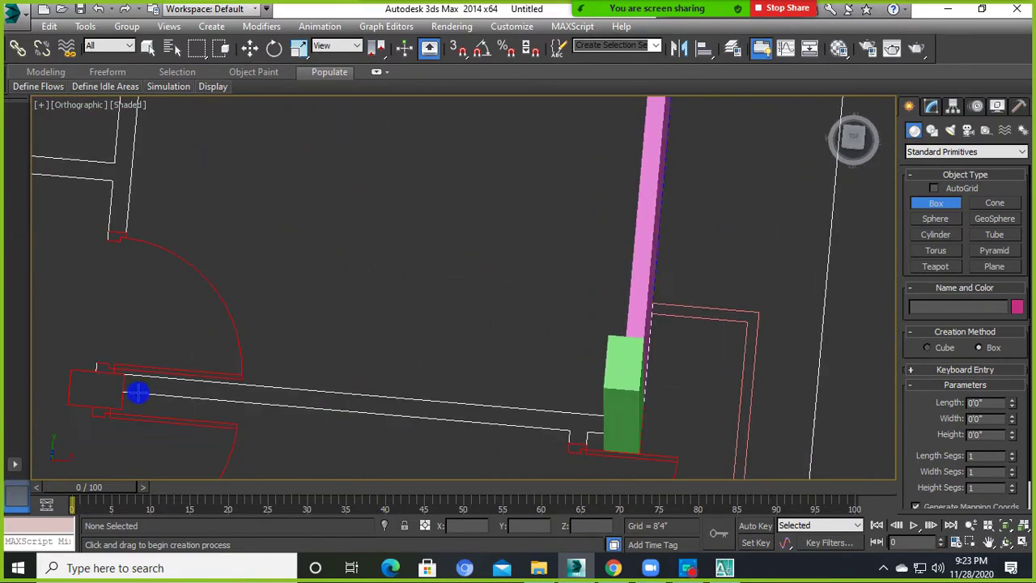
left_click_drag(142, 398, 604, 407)
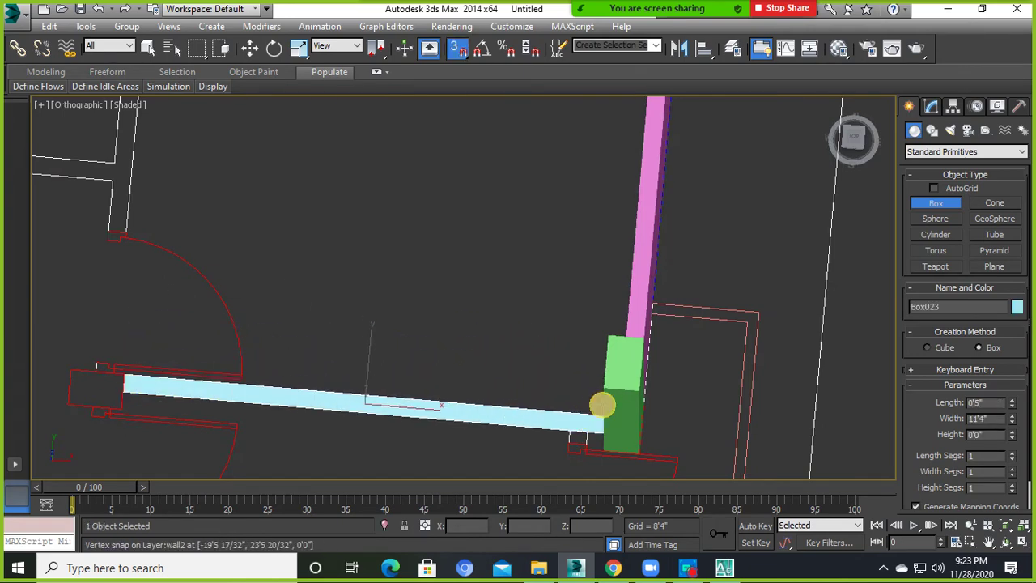
Add a short 10'0"-high box from the wall corner at the door opening.
mouse_move(606, 390)
middle_mouse_down("alt")
mouse_move(712, 364)
mouse_move(526, 381)
middle_mouse_up("alt")
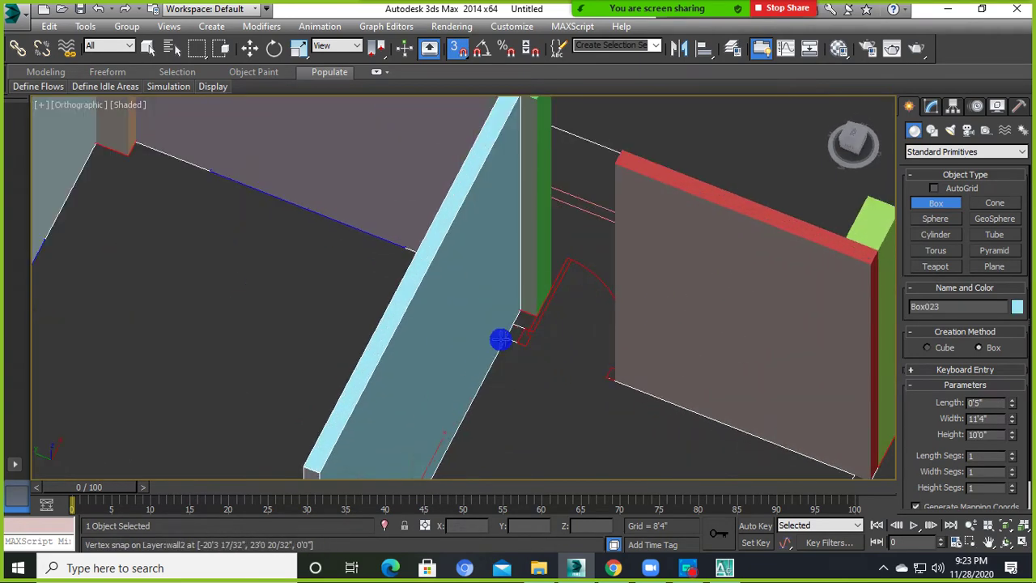
left_click_drag(501, 339, 623, 365)
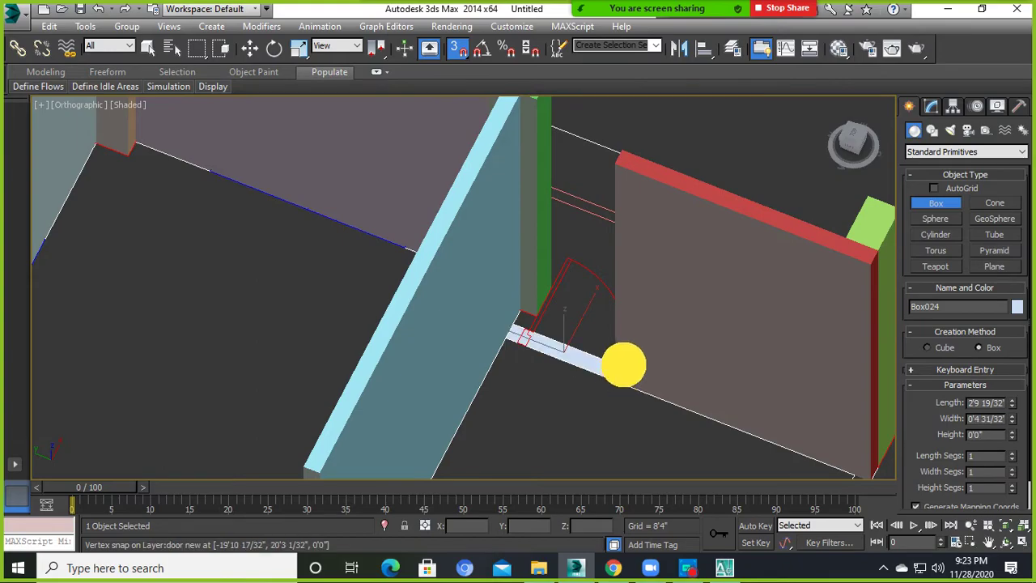
left_click(617, 180)
mouse_move(617, 178)
middle_mouse_down("alt")
mouse_move(365, 229)
mouse_move(497, 316)
mouse_move(432, 300)
mouse_move(398, 363)
mouse_move(300, 363)
middle_mouse_up("alt")
scroll(425, 294, "up", 3)
scroll(398, 359, "up", 2)
scroll(438, 328, "down", 4)
Orbit and zoom to review the walls from oblique angles.
scroll(474, 231, "up", 4)
scroll(437, 289, "up", 2)
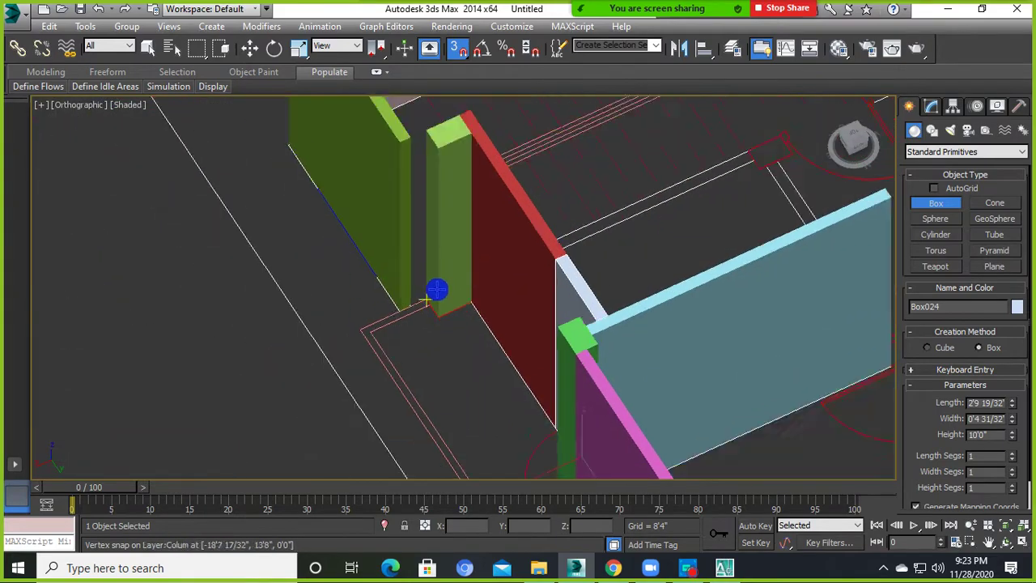
scroll(469, 320, "down", 3)
mouse_move(506, 351)
middle_mouse_down("alt")
mouse_move(458, 296)
mouse_move(283, 318)
middle_mouse_up("alt")
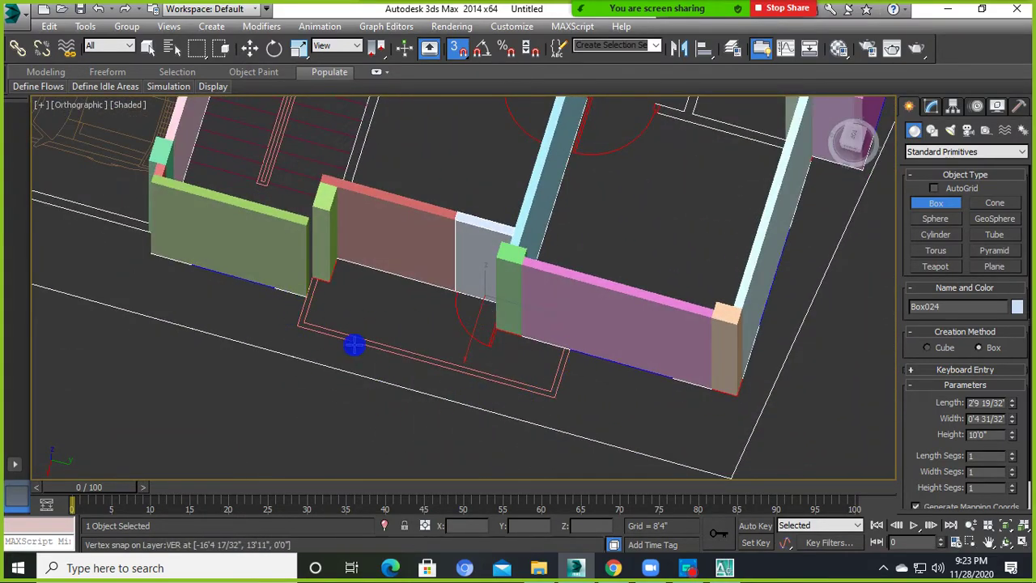
scroll(513, 352, "down", 8)
mouse_move(512, 352)
middle_mouse_down("alt")
mouse_move(552, 363)
mouse_move(502, 368)
mouse_move(489, 395)
mouse_move(458, 365)
middle_mouse_up("alt")
scroll(421, 388, "up", 3)
scroll(402, 384, "up", 2)
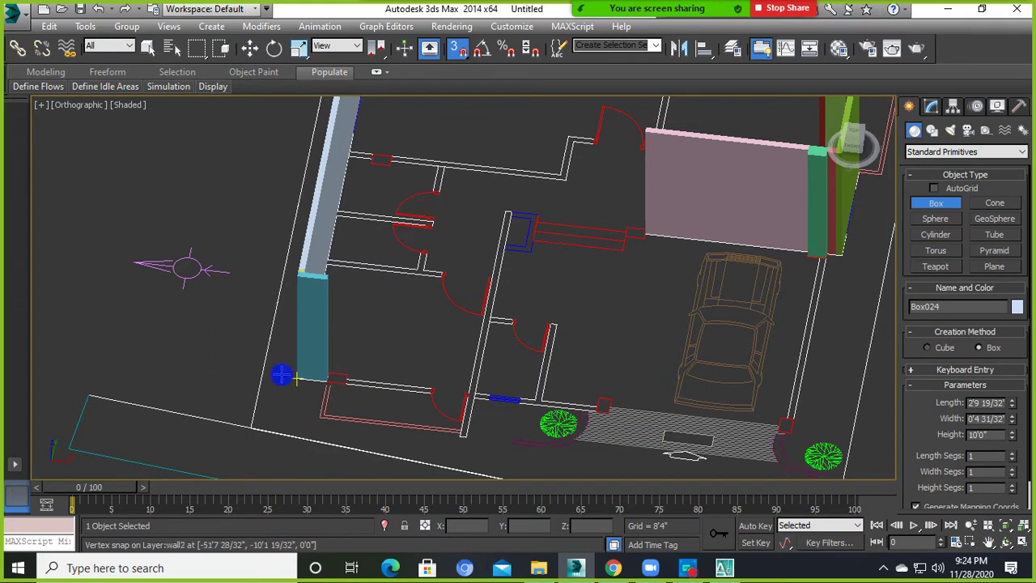
scroll(558, 443, "up", 3)
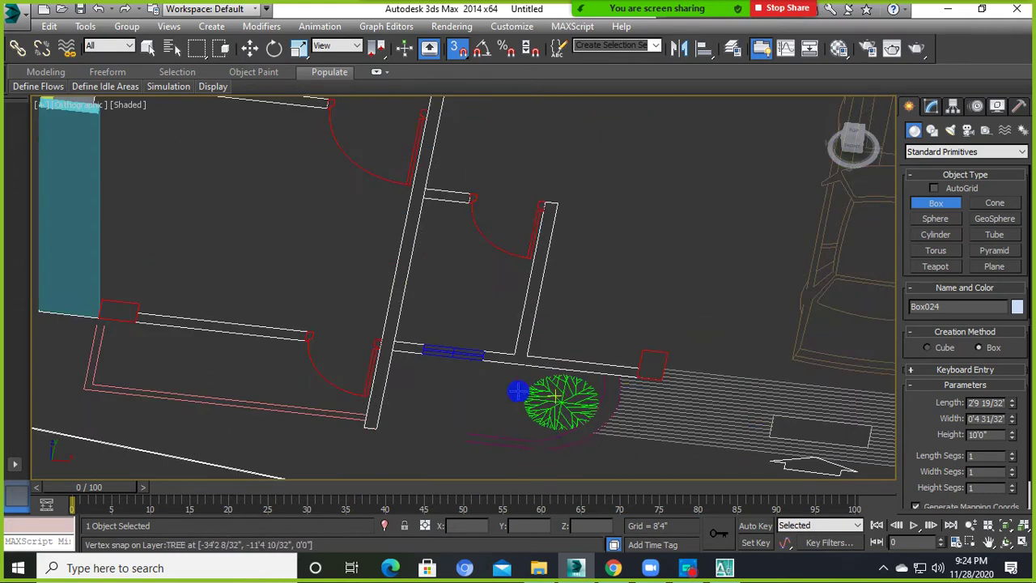
Draw a tall pink pillar at the cyan wall's end and a green 10'0" wall along it.
scroll(234, 361, "up", 3)
middle_click_drag(234, 361, 199, 365, "alt")
scroll(197, 377, "up", 2)
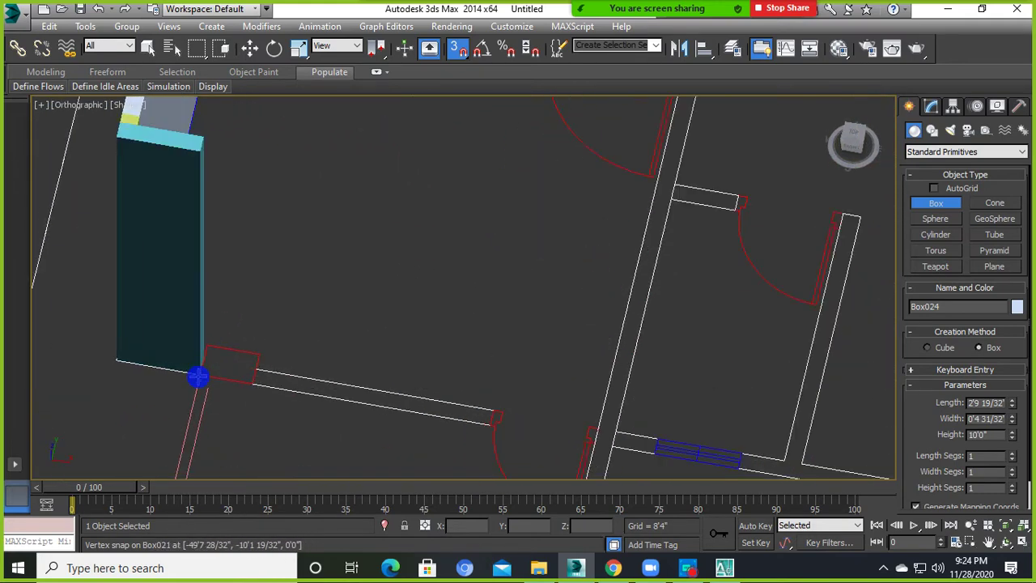
mouse_move(199, 376)
left_mouse_down()
mouse_move(251, 344)
mouse_move(273, 347)
left_mouse_up()
left_click(210, 167)
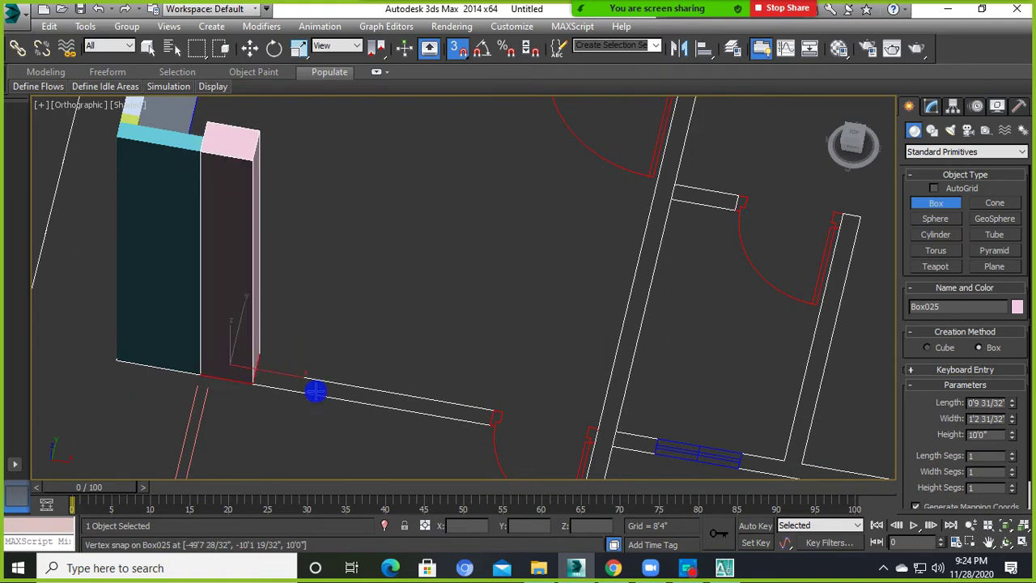
left_click_drag(258, 391, 602, 427)
left_click(270, 173)
Add a pink 10'0" wall and a thin 10'0" wall strip alongside it.
scroll(492, 300, "down", 3)
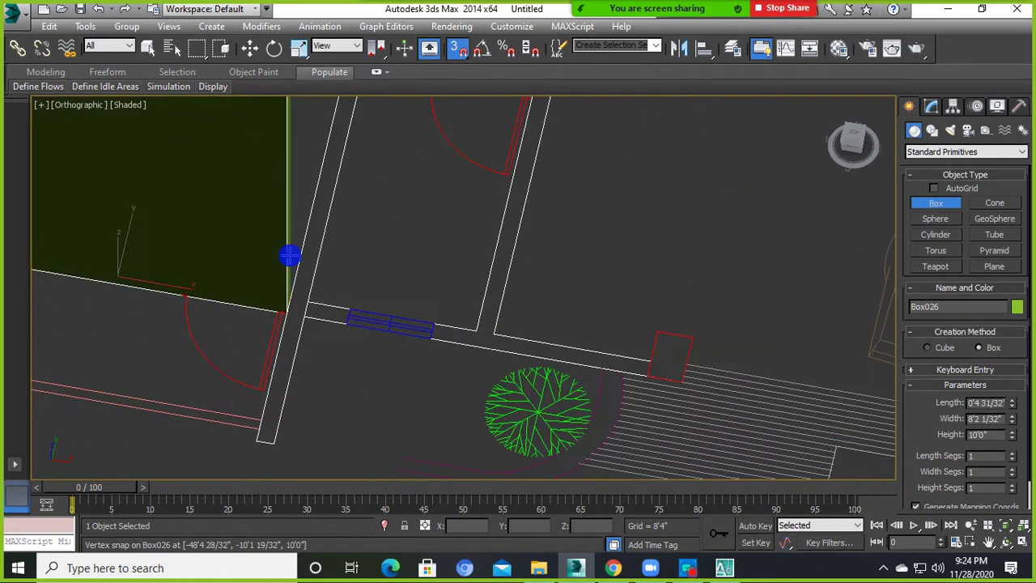
mouse_move(289, 255)
middle_mouse_down("alt")
mouse_move(291, 343)
mouse_move(310, 340)
middle_mouse_up("alt")
mouse_move(192, 396)
left_mouse_down()
mouse_move(581, 263)
mouse_move(606, 286)
left_mouse_up()
left_click(273, 292)
mouse_move(272, 291)
middle_mouse_down("alt")
mouse_move(453, 275)
mouse_move(324, 377)
middle_mouse_up("alt")
scroll(308, 393, "up", 2)
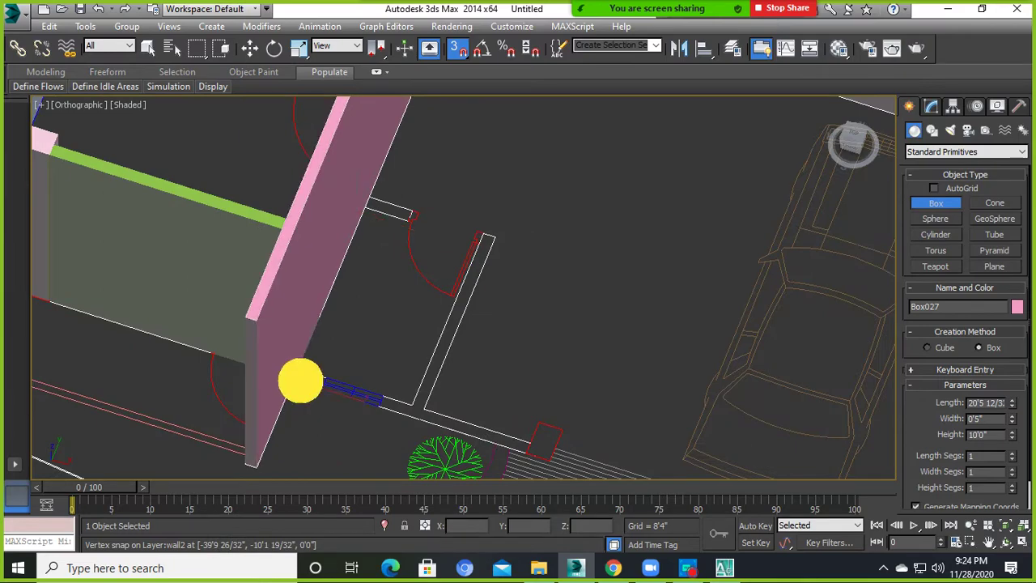
mouse_move(300, 381)
left_mouse_down()
mouse_move(516, 421)
mouse_move(525, 432)
left_mouse_up()
left_click(261, 338)
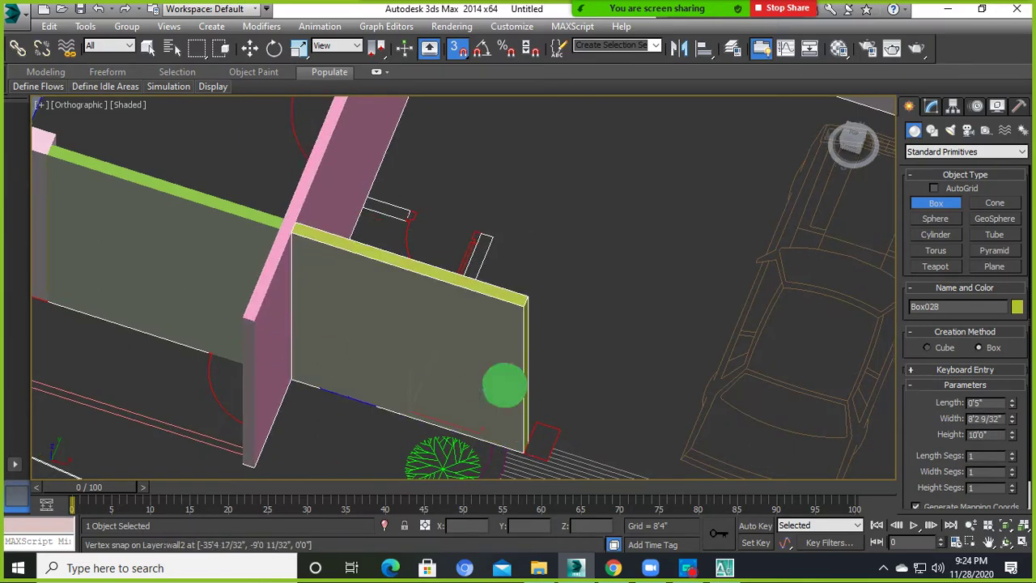
Add a full-height pillar at the wall corner and a yellow 10'0" pillar at the red-outlined corner.
middle_click_drag(261, 337, 437, 361, "alt")
left_click_drag(416, 386, 521, 296)
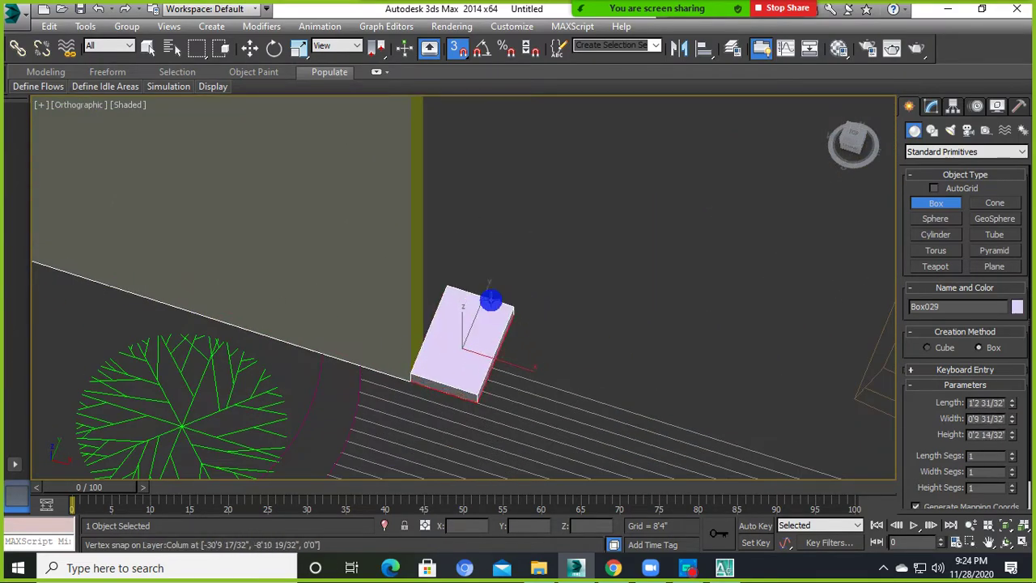
left_click(490, 300)
middle_click_drag(490, 300, 472, 222, "alt")
scroll(696, 383, "up", 4)
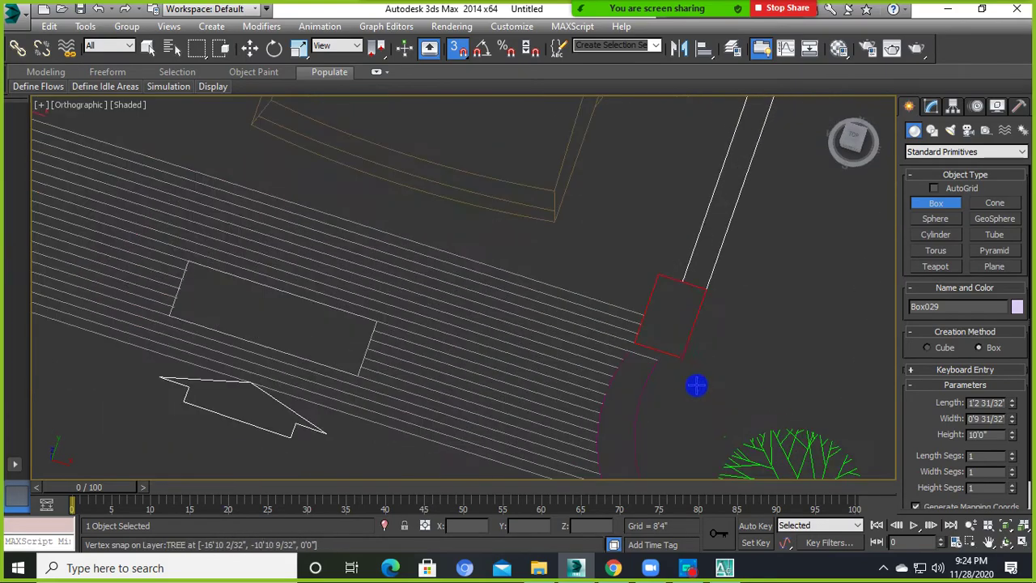
scroll(603, 391, "up", 1)
left_click_drag(578, 381, 640, 327)
scroll(640, 328, "down", 3)
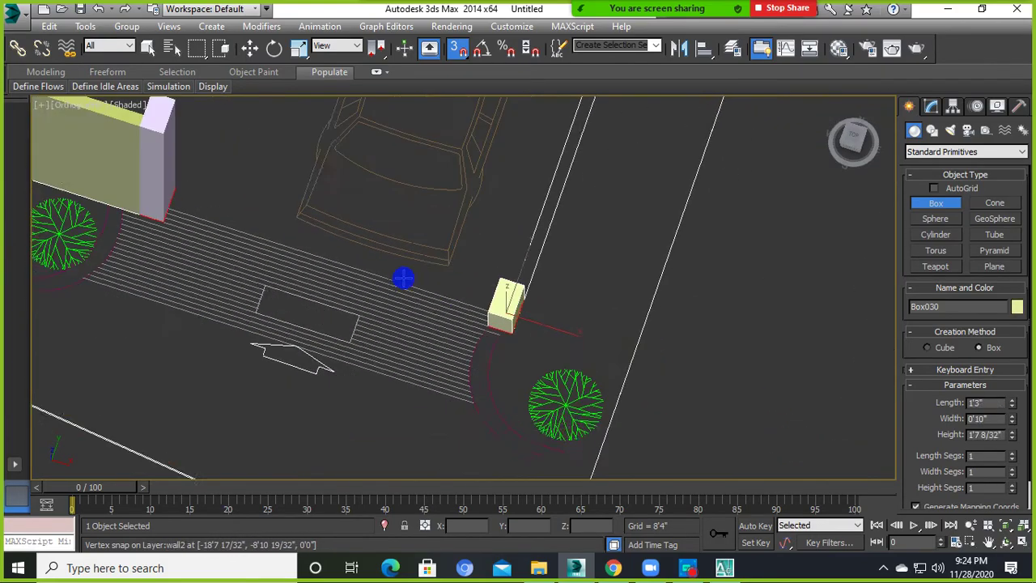
middle_click_drag(405, 277, 303, 335, "alt")
left_click(215, 248)
Draw a magenta 10'0" wall between the pillars across the car area.
scroll(507, 363, "down", 3)
mouse_move(507, 364)
middle_mouse_down("alt")
mouse_move(416, 379)
mouse_move(430, 363)
middle_mouse_up("alt")
scroll(477, 375, "up", 3)
left_click_drag(354, 324, 664, 362)
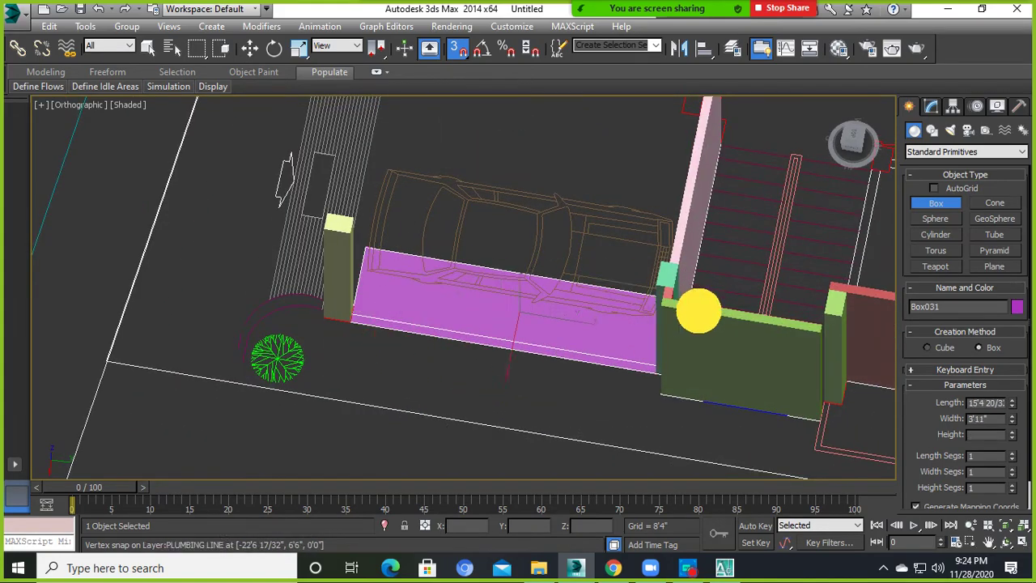
left_click(358, 226)
Turn off snapping and switch to Select and Move.
mouse_move(358, 227)
middle_mouse_down("alt")
mouse_move(591, 282)
mouse_move(517, 317)
mouse_move(314, 84)
middle_mouse_up("alt")
left_click(458, 48)
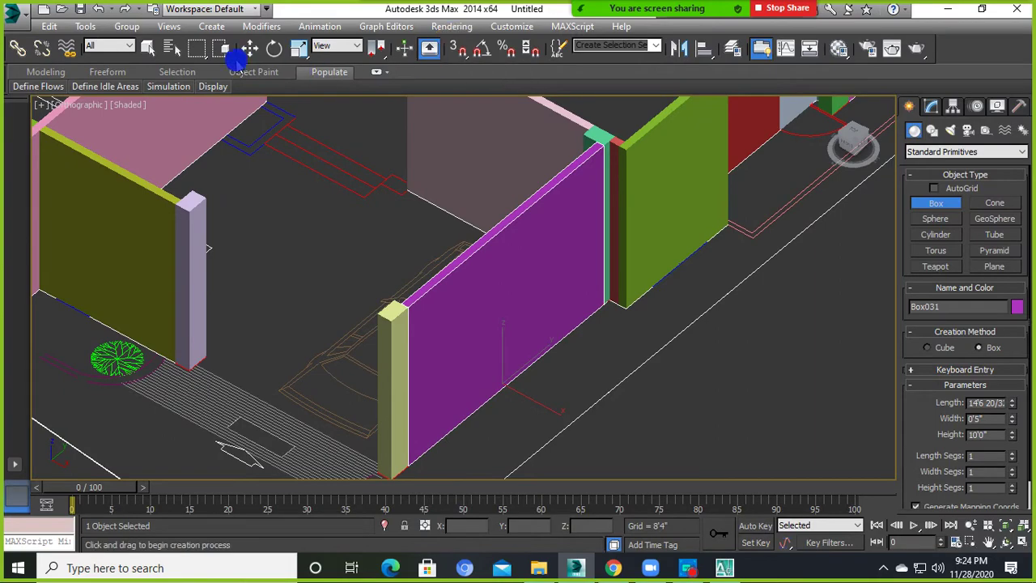
left_click(250, 48)
scroll(289, 178, "down", 3)
scroll(439, 342, "down", 2)
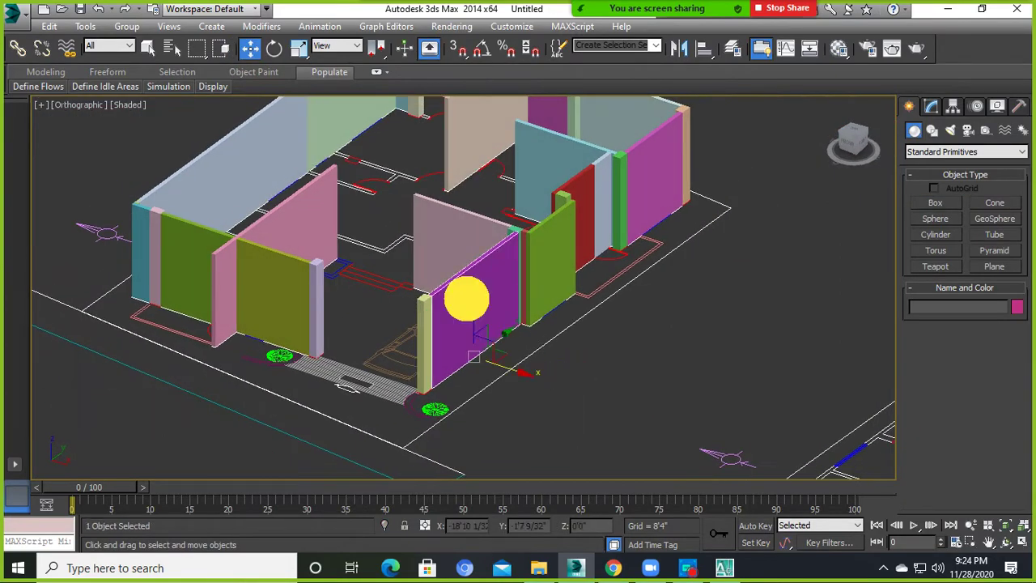
mouse_move(462, 296)
middle_mouse_down("alt")
mouse_move(511, 309)
mouse_move(497, 353)
mouse_move(370, 313)
mouse_move(315, 247)
mouse_move(318, 350)
middle_mouse_up("alt")
scroll(508, 358, "down", 3)
scroll(521, 358, "up", 2)
scroll(316, 246, "down", 2)
scroll(317, 350, "up", 3)
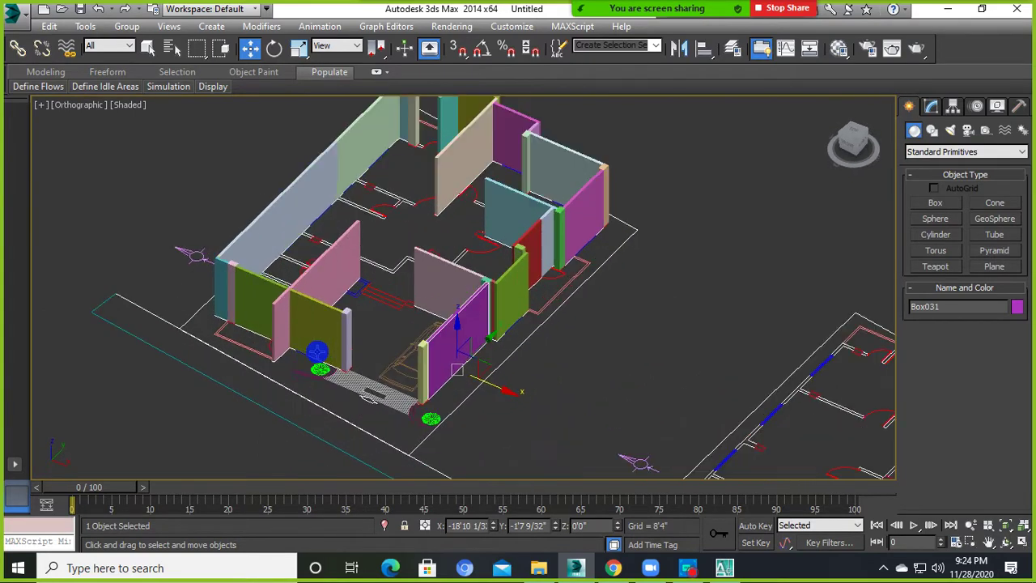
left_click(280, 327)
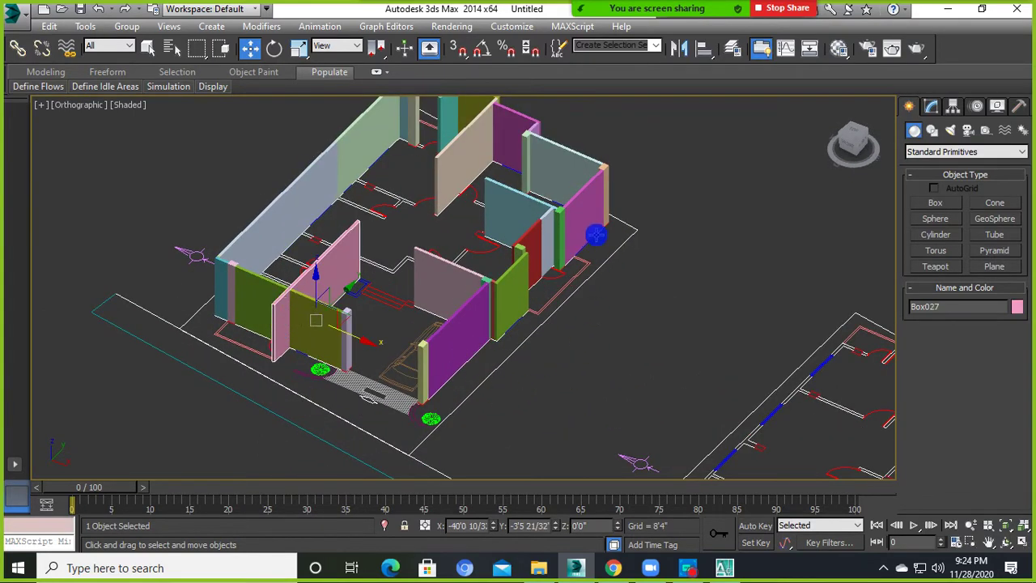
key("t")
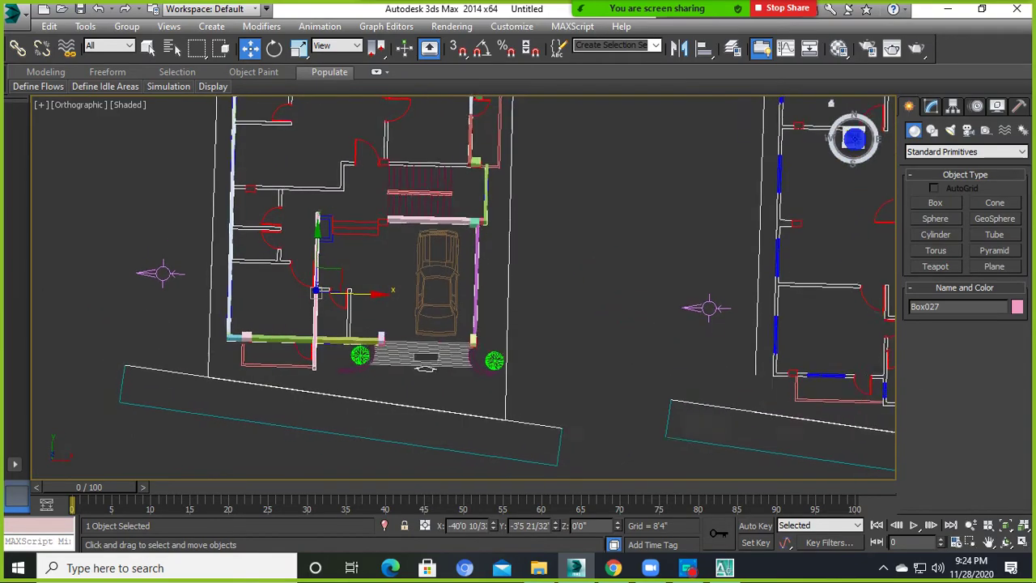
scroll(405, 416, "down", 2)
scroll(415, 412, "down", 2)
scroll(415, 412, "up", 2)
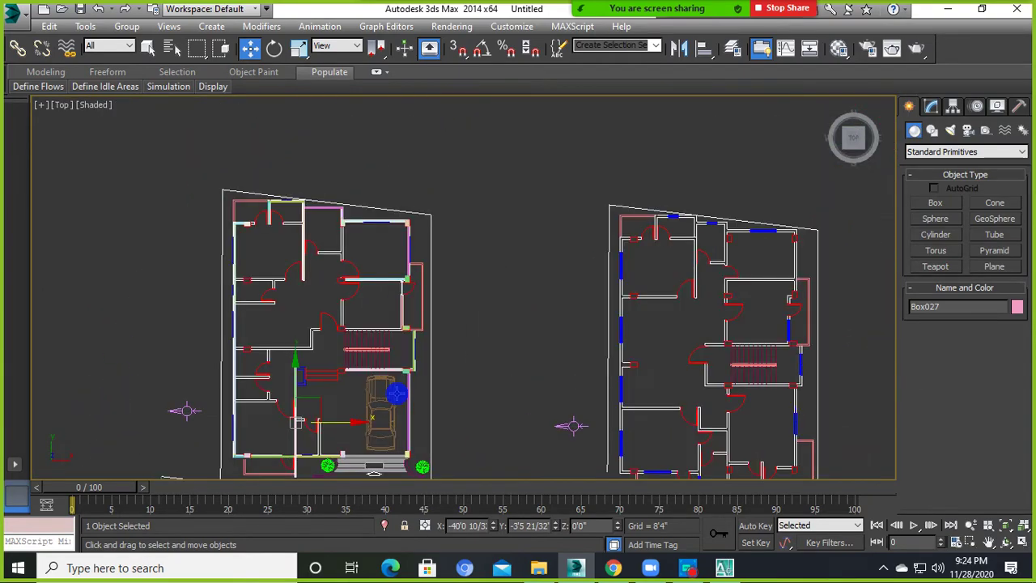
scroll(427, 386, "down", 1)
mouse_move(429, 389)
middle_mouse_down("alt")
mouse_move(437, 373)
mouse_move(333, 407)
middle_mouse_up("alt")
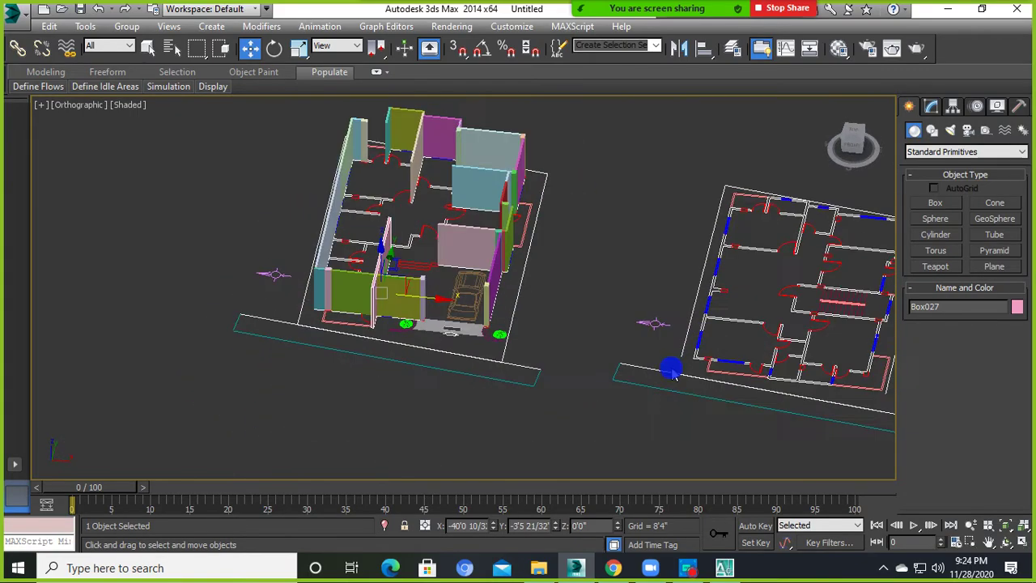
scroll(574, 374, "down", 2)
scroll(574, 374, "down", 1)
scroll(527, 365, "up", 4)
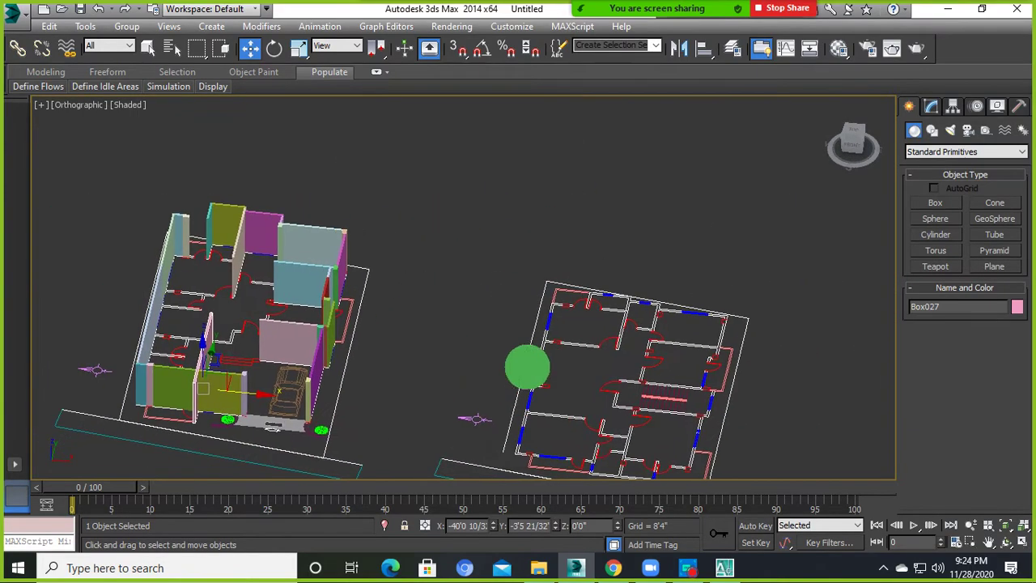
middle_click_drag(651, 391, 437, 336)
scroll(437, 336, "down", 2)
scroll(374, 331, "down", 1)
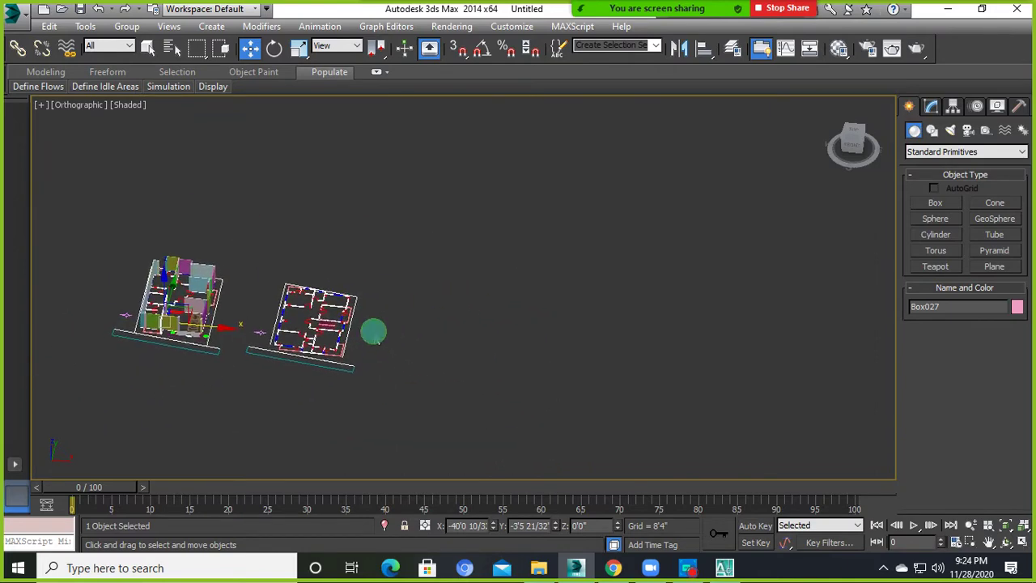
scroll(270, 312, "up", 2)
mouse_move(270, 312)
middle_mouse_down()
mouse_move(479, 344)
mouse_move(405, 326)
middle_mouse_up()
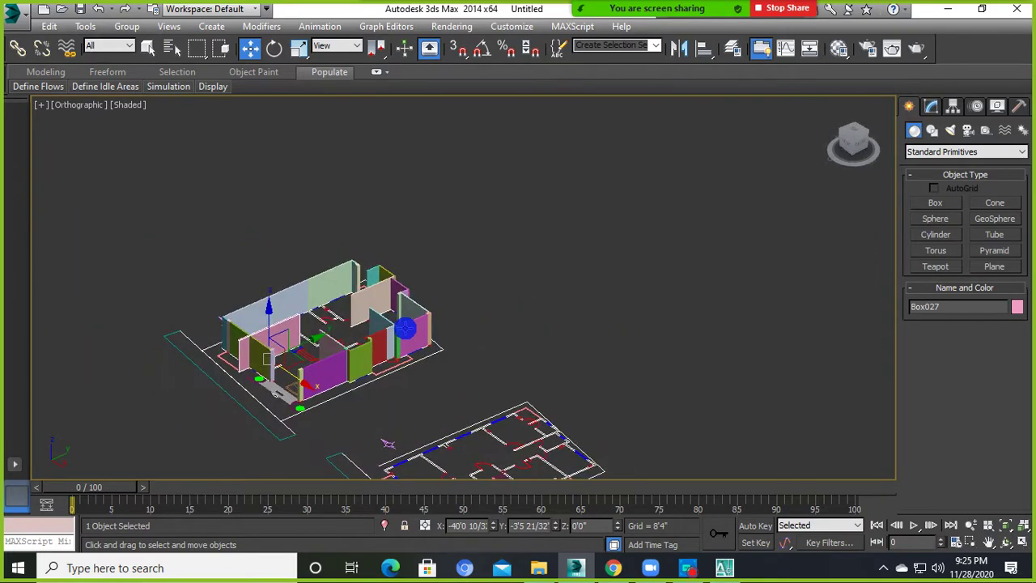
scroll(277, 374, "up", 3)
middle_click_drag(200, 338, 283, 327)
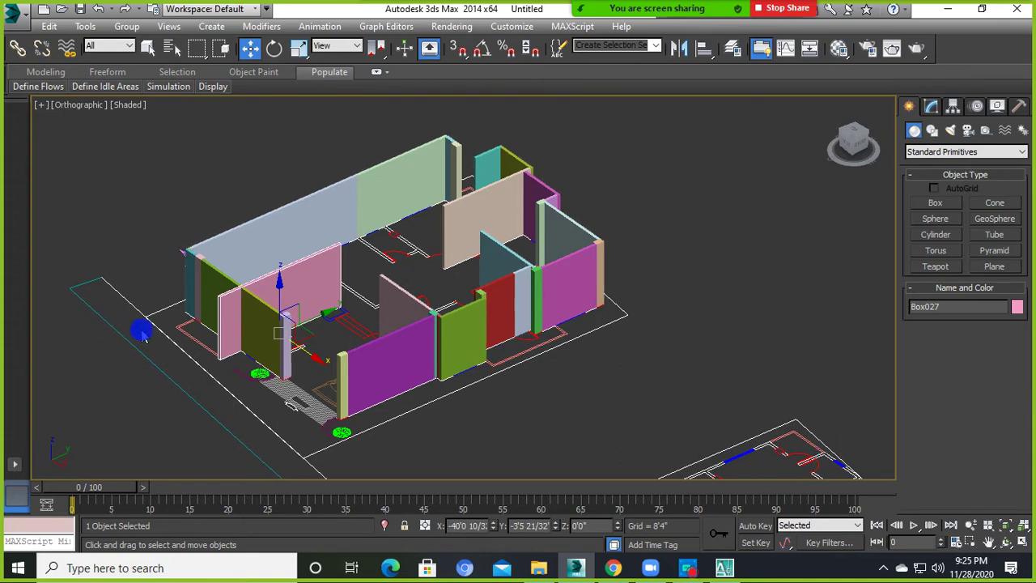
mouse_move(450, 349)
middle_mouse_down("alt")
mouse_move(434, 394)
mouse_move(407, 393)
mouse_move(451, 360)
middle_mouse_up("alt")
scroll(496, 360, "up", 6)
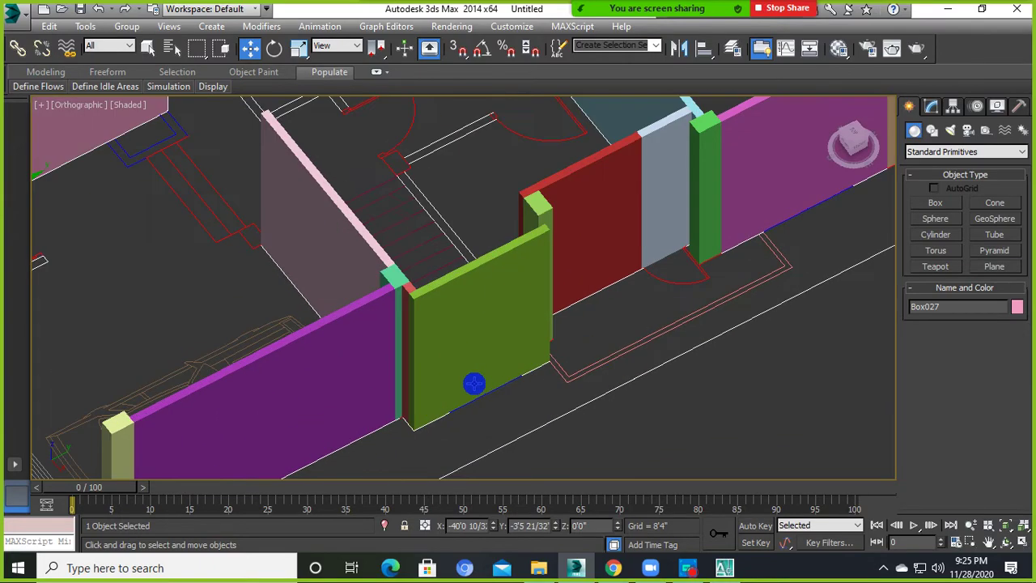
scroll(475, 381, "down", 5)
scroll(474, 393, "up", 1)
mouse_move(456, 409)
middle_mouse_down()
mouse_move(499, 412)
mouse_move(525, 393)
middle_mouse_up()
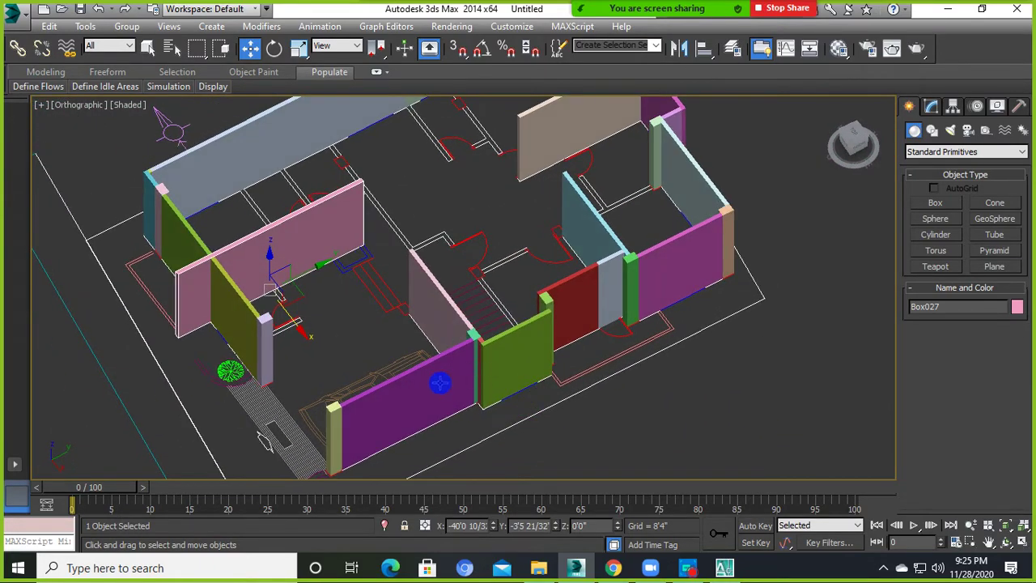
middle_click_drag(440, 383, 576, 370, "alt")
scroll(532, 385, "up", 5)
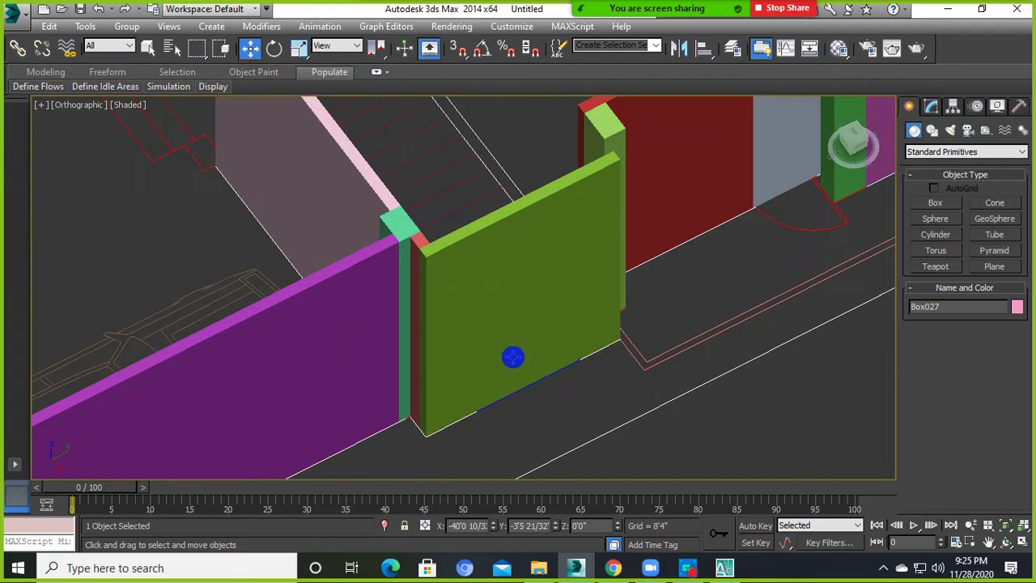
scroll(608, 317, "down", 5)
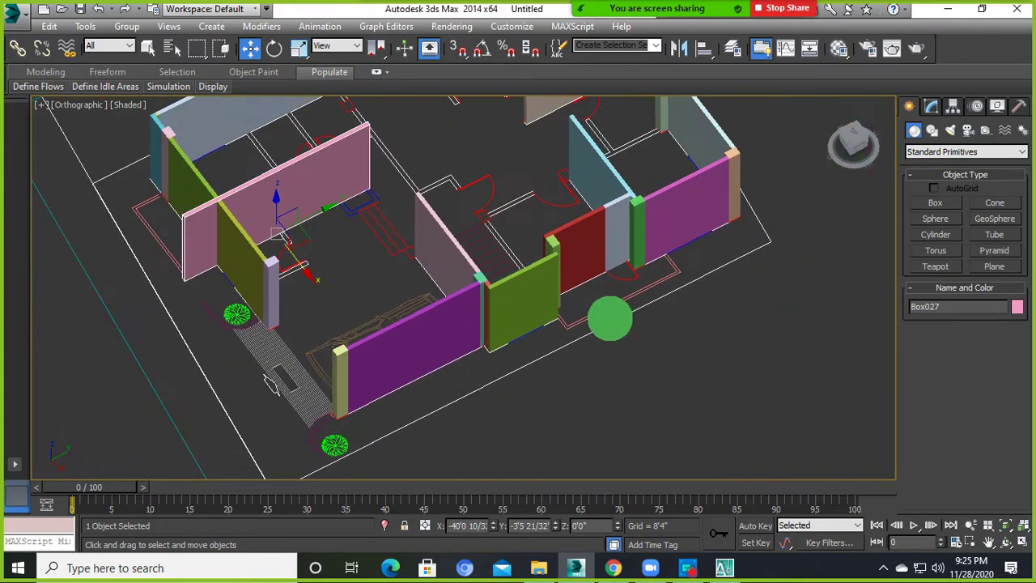
scroll(596, 317, "up", 1)
scroll(594, 319, "up", 4)
scroll(456, 346, "down", 4)
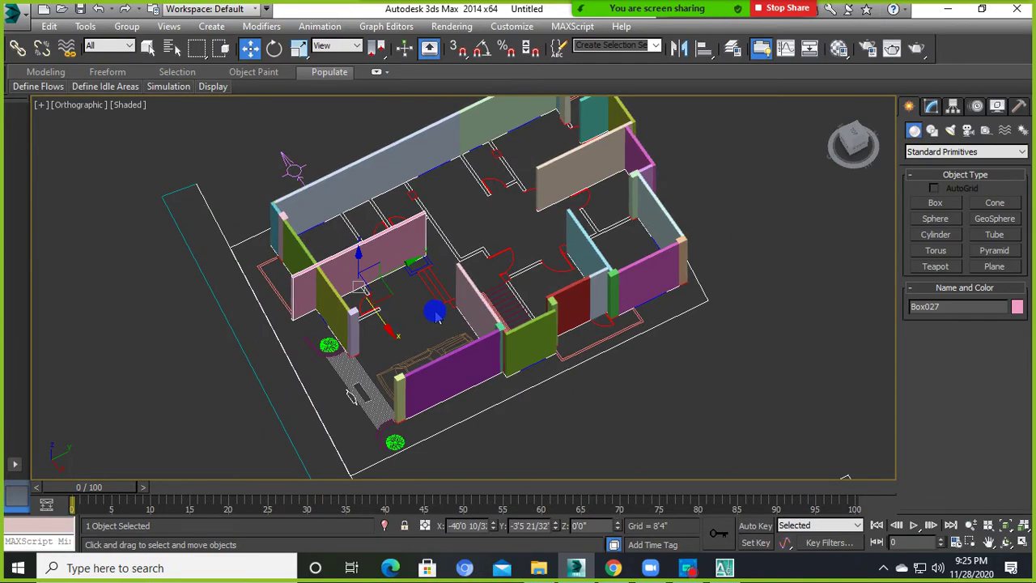
key("F3")
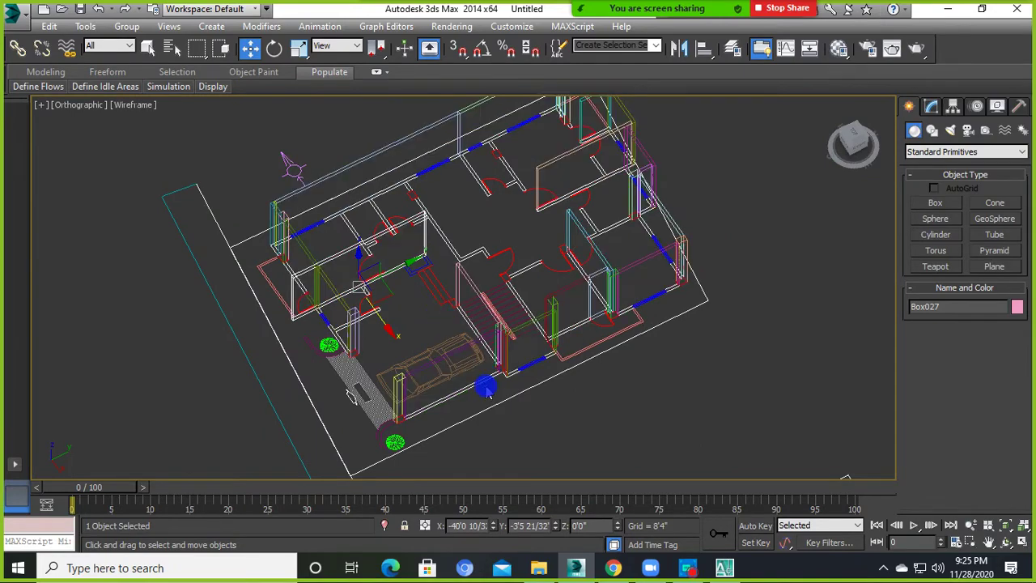
mouse_move(485, 390)
middle_mouse_down("alt")
mouse_move(474, 376)
mouse_move(635, 326)
mouse_move(769, 318)
mouse_move(612, 440)
mouse_move(498, 393)
middle_mouse_up("alt")
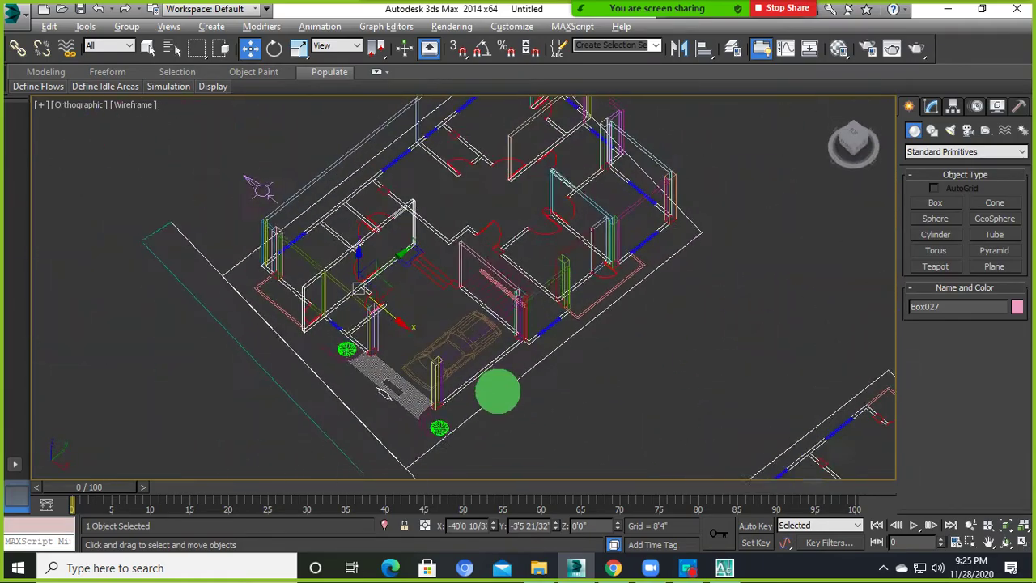
scroll(508, 351, "up", 3)
scroll(509, 352, "up", 2)
scroll(513, 351, "up", 2)
key("F3")
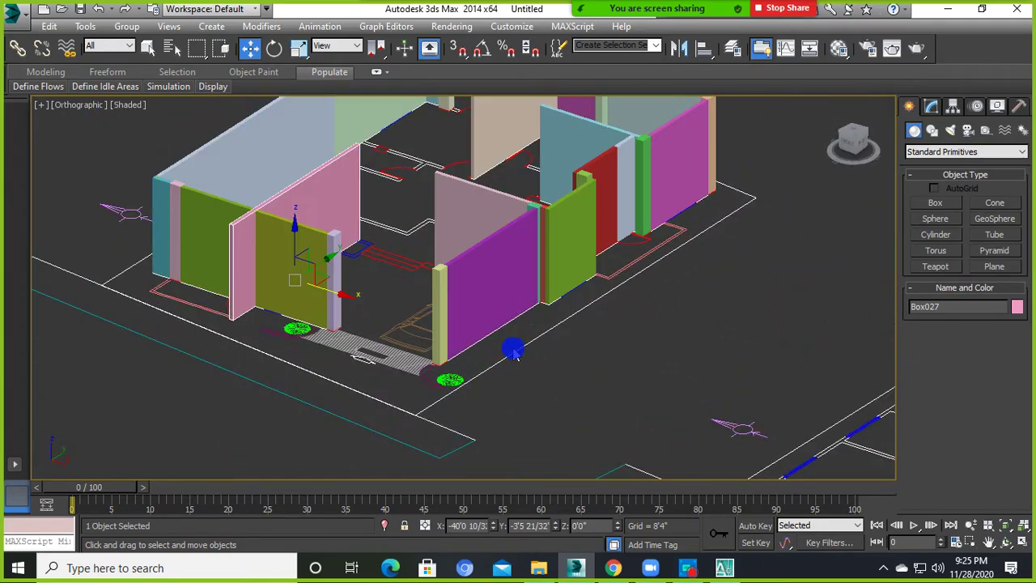
scroll(477, 299, "up", 3)
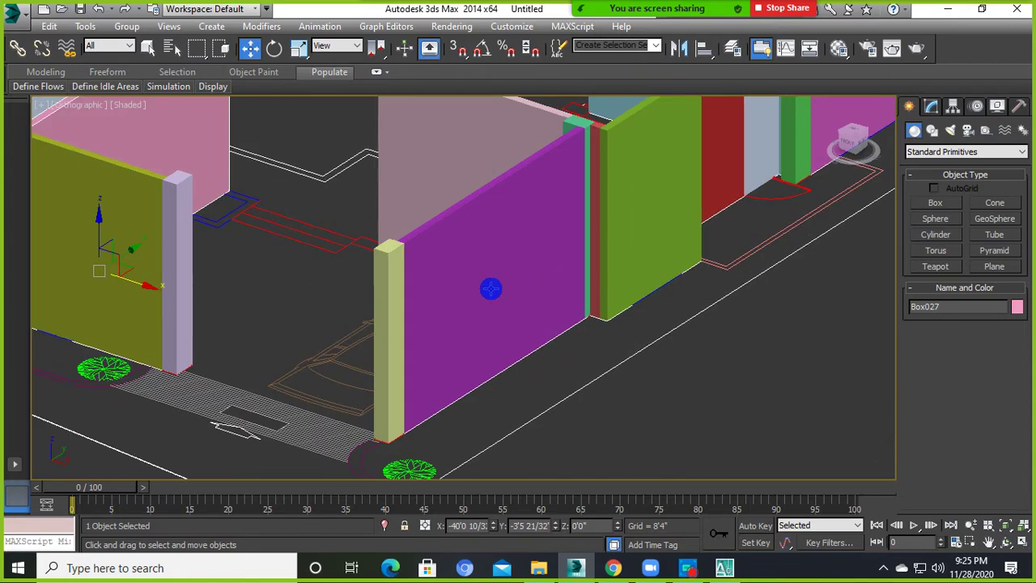
key("F3")
key("F3")
key("F3")
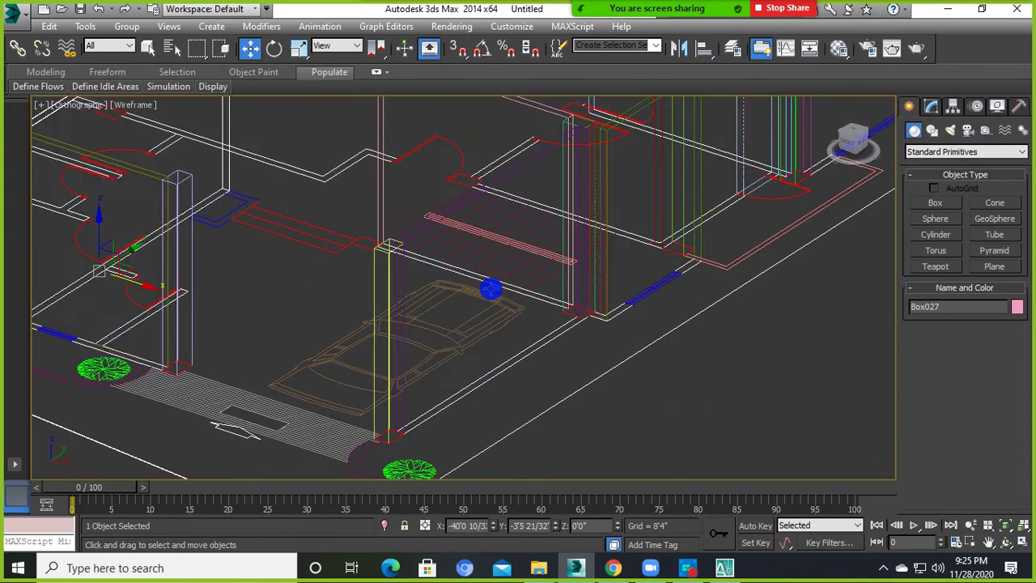
key("F3")
key("F3")
key("F3")
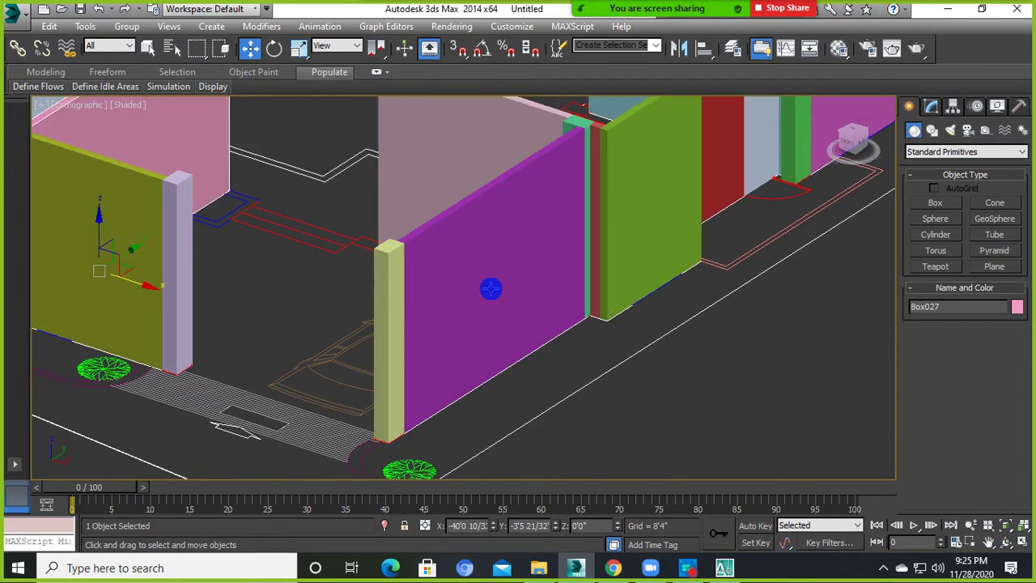
scroll(500, 304, "down", 3)
middle_click_drag(504, 305, 513, 359)
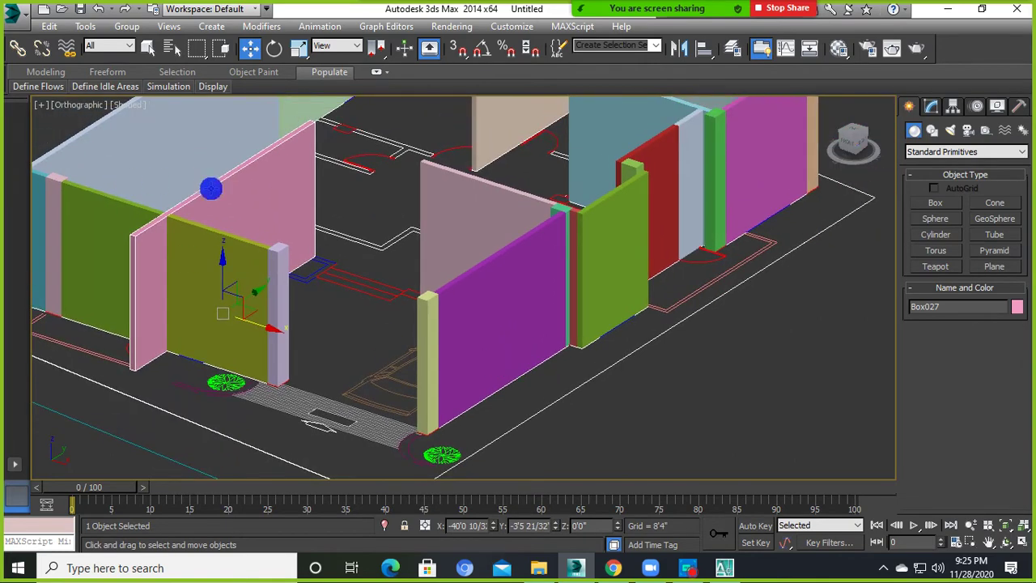
middle_click_drag(210, 187, 570, 336, "alt")
left_click(133, 106)
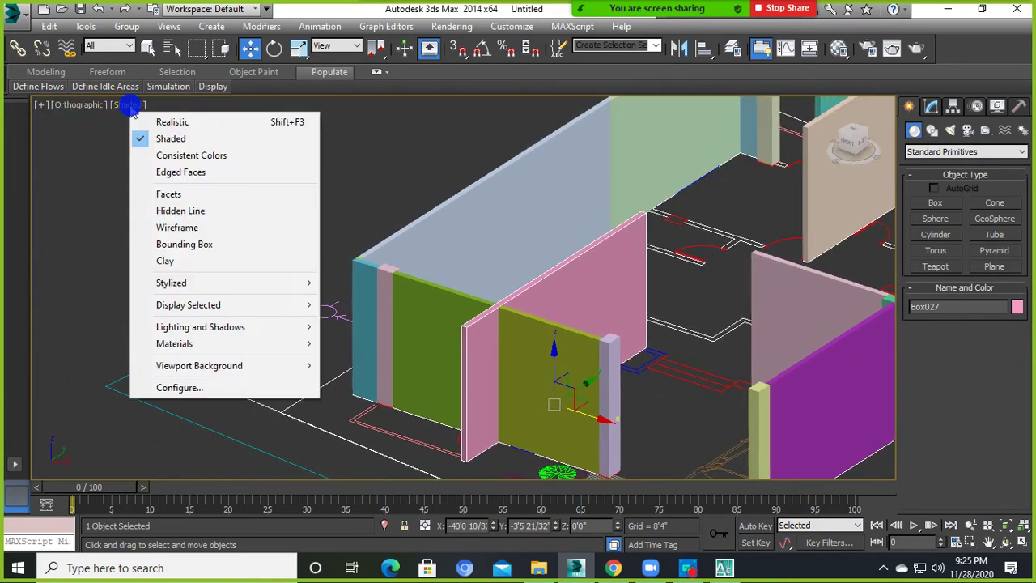
left_click(173, 226)
scroll(167, 226, "down", 2)
scroll(387, 338, "down", 3)
scroll(437, 356, "up", 4)
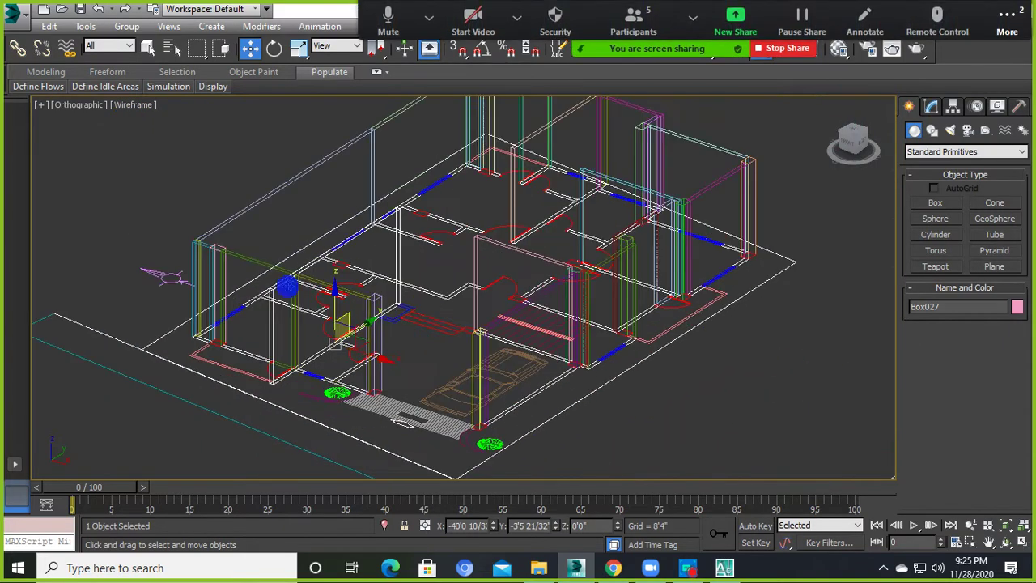
left_click(127, 104)
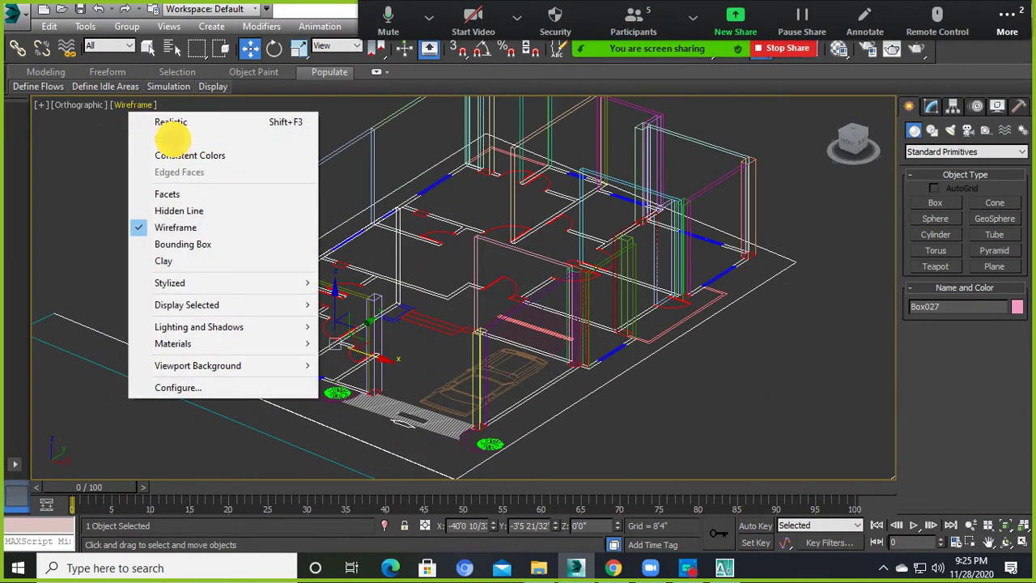
left_click(167, 134)
key("F3")
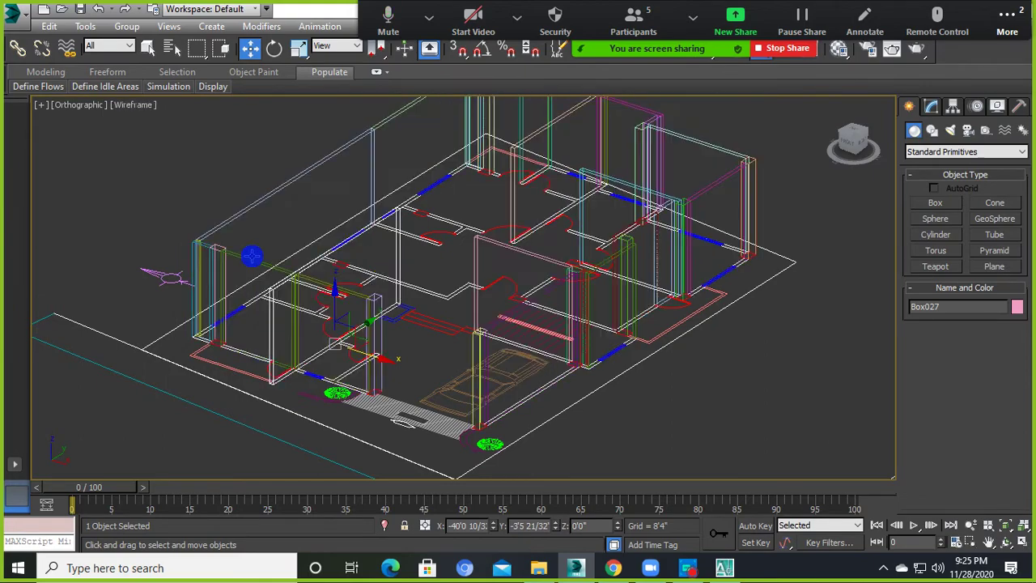
key("F3")
key("F3")
key("F3")
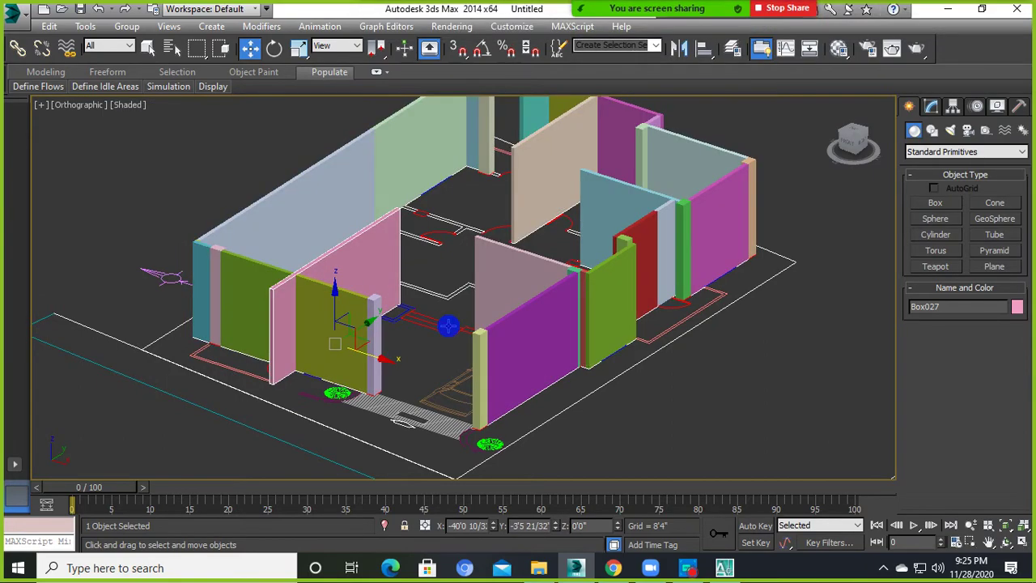
key("F3")
key("F3")
key("F3")
key("F3")
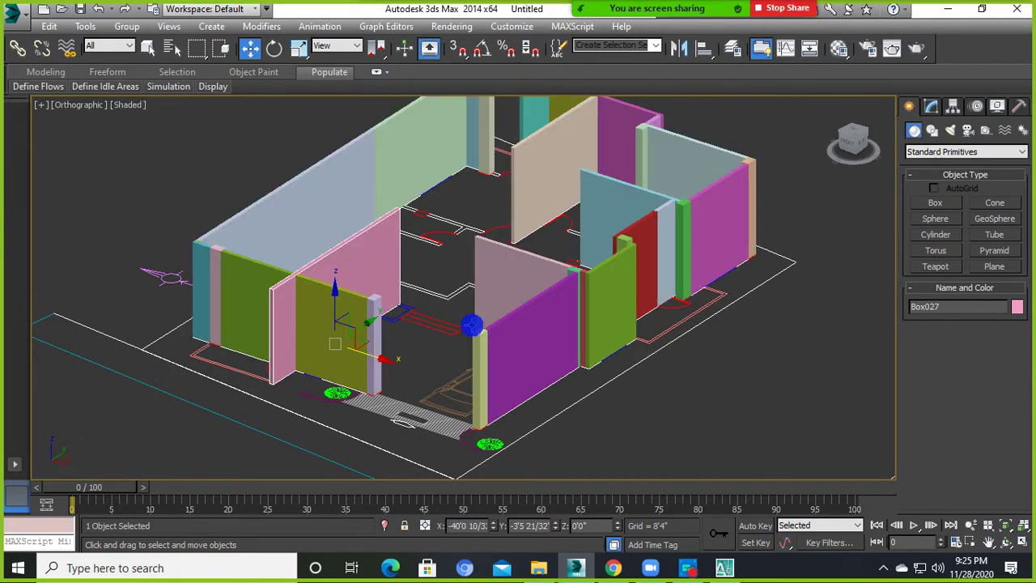
key("F3")
key("F3")
View the front of the house from above and switch the viewport to Wireframe with F3.
middle_click_drag(453, 323, 502, 307, "alt")
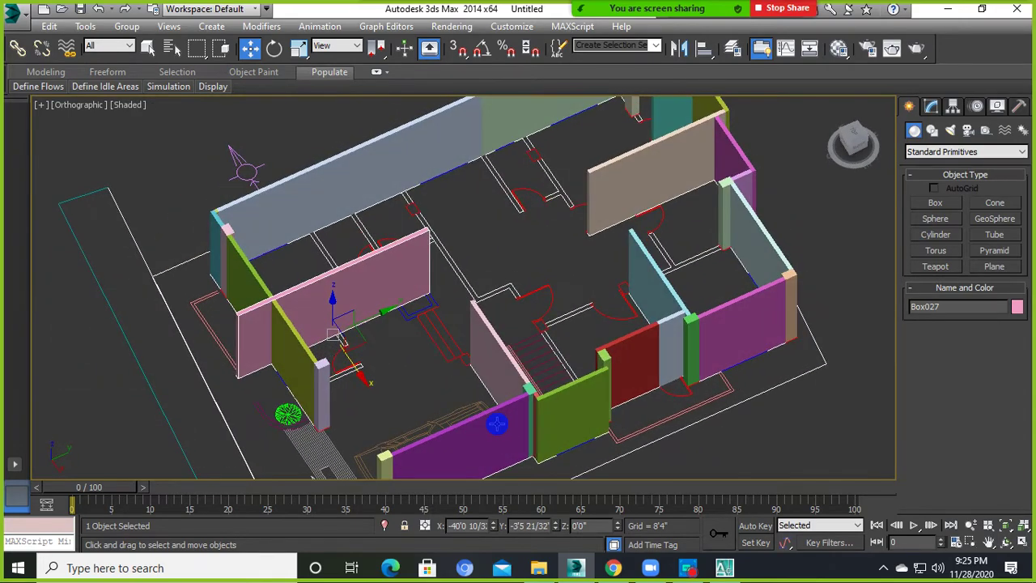
middle_click_drag(315, 485, 303, 427)
scroll(565, 404, "up", 2)
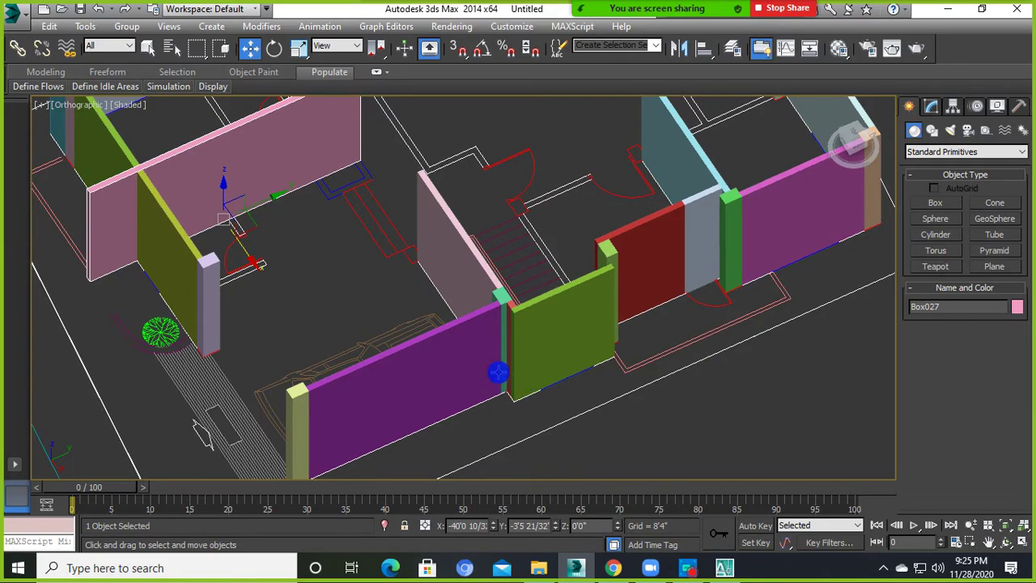
mouse_move(498, 371)
middle_mouse_down("alt")
mouse_move(513, 365)
mouse_move(453, 349)
middle_mouse_up("alt")
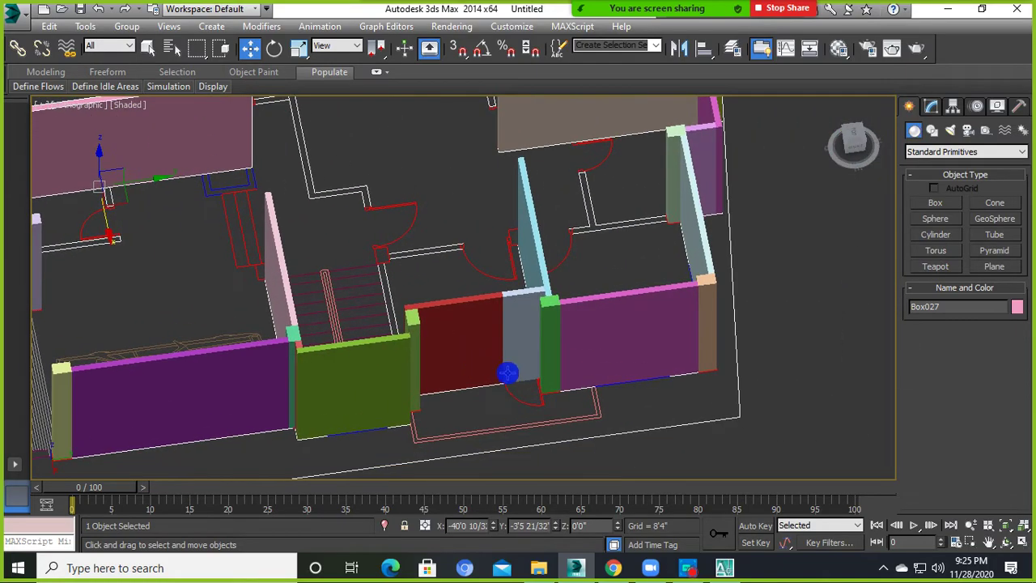
scroll(508, 372, "down", 2)
mouse_move(326, 395)
middle_mouse_down("alt")
mouse_move(451, 405)
mouse_move(345, 407)
mouse_move(311, 368)
mouse_move(340, 412)
middle_mouse_up("alt")
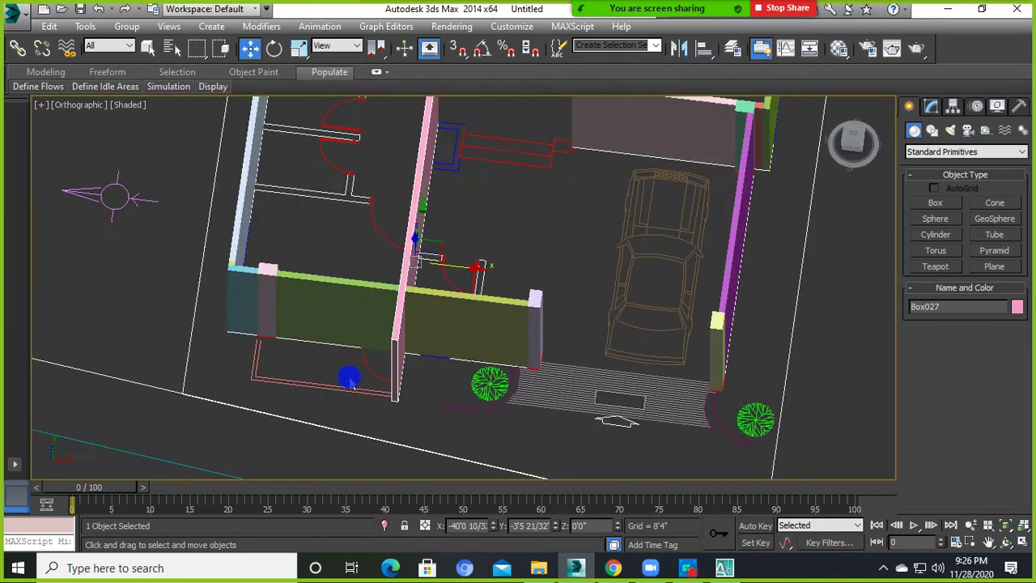
mouse_move(347, 377)
middle_mouse_down("alt")
mouse_move(351, 364)
mouse_move(302, 378)
middle_mouse_up("alt")
scroll(302, 379, "up", 2)
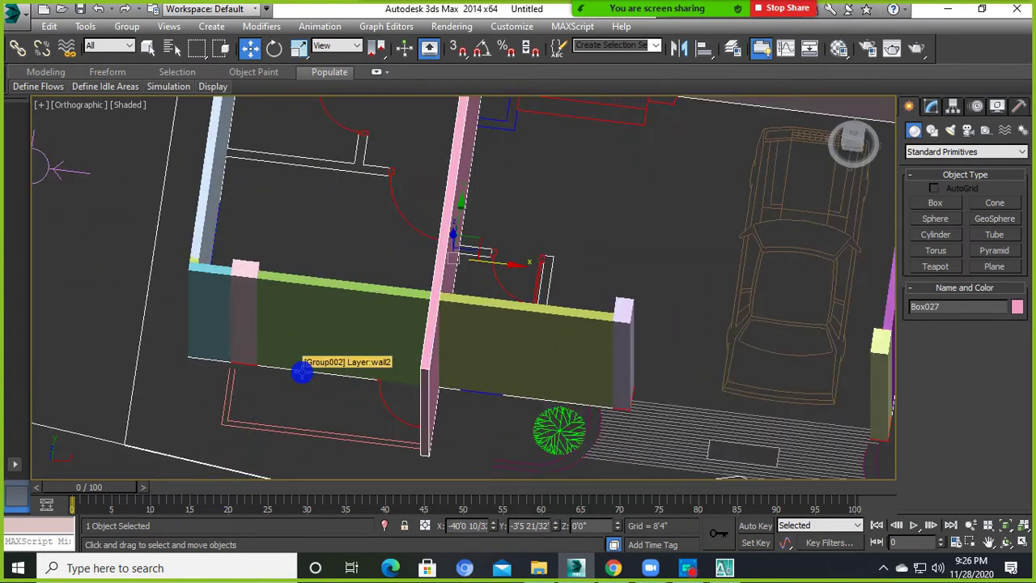
key("F3")
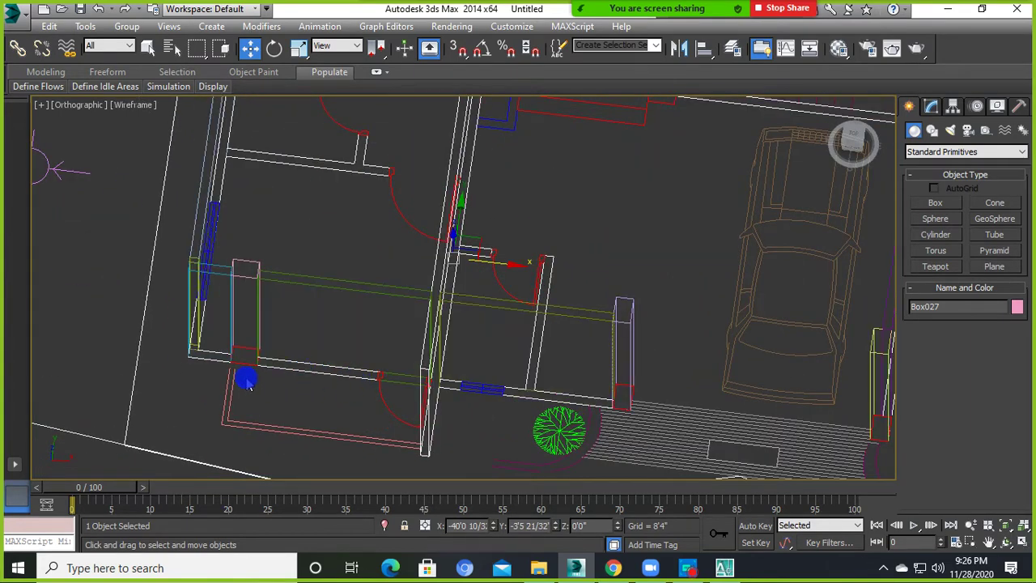
Orbit and zoom the wireframe view toward the front-wall window and surrounding walls.
mouse_move(272, 387)
middle_mouse_down("alt")
mouse_move(474, 388)
mouse_move(340, 414)
mouse_move(365, 426)
mouse_move(356, 429)
middle_mouse_up("alt")
scroll(301, 425, "up", 3)
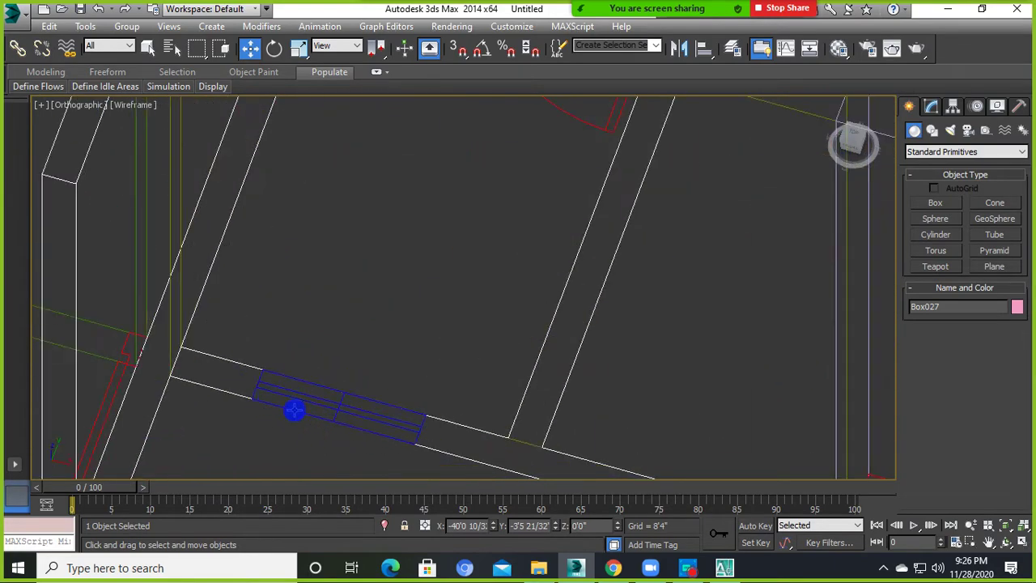
scroll(252, 397, "down", 3)
middle_click_drag(310, 394, 369, 362, "alt")
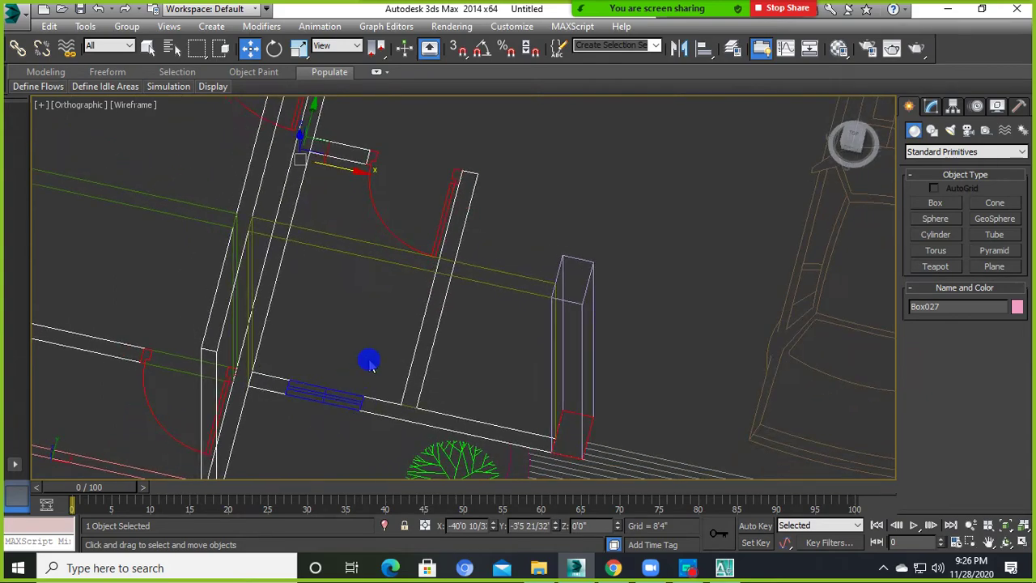
scroll(300, 395, "up", 2)
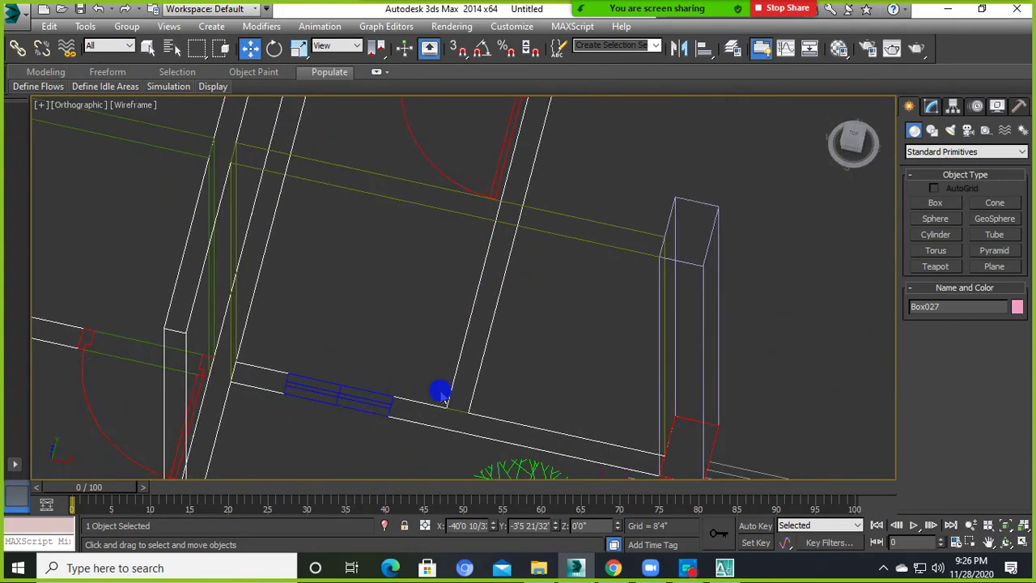
scroll(376, 387, "down", 2)
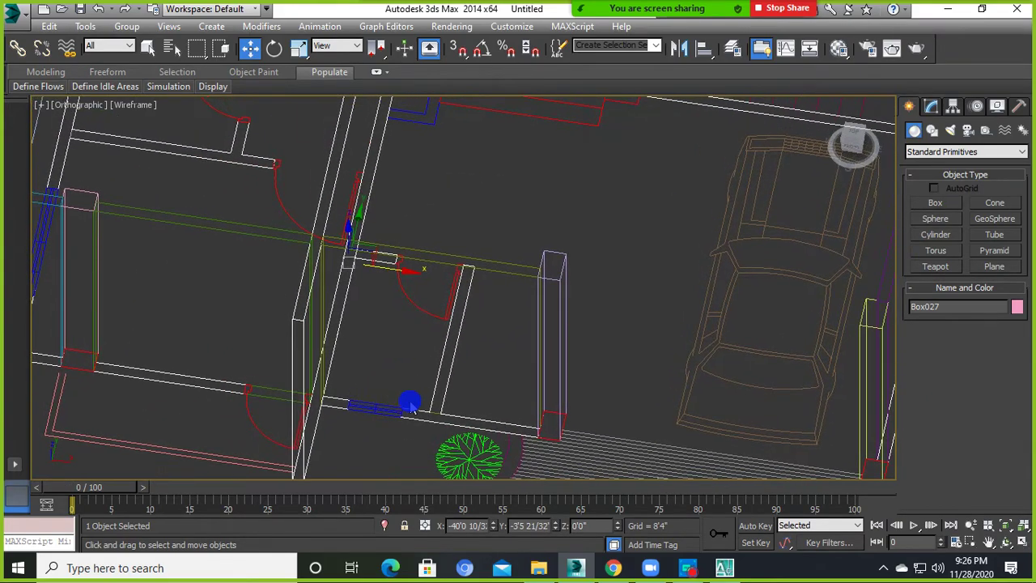
Create sill box Box032, 2'0" by 0'5" and about 2'7" tall, on the window line.
left_click(955, 204)
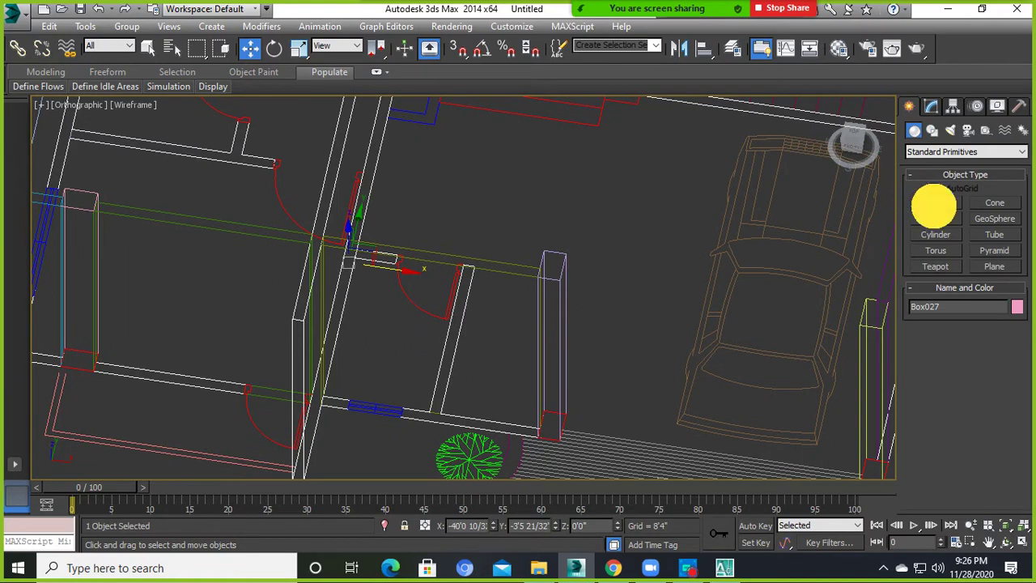
scroll(348, 414, "up", 2)
scroll(356, 400, "up", 2)
middle_click_drag(356, 399, 291, 429)
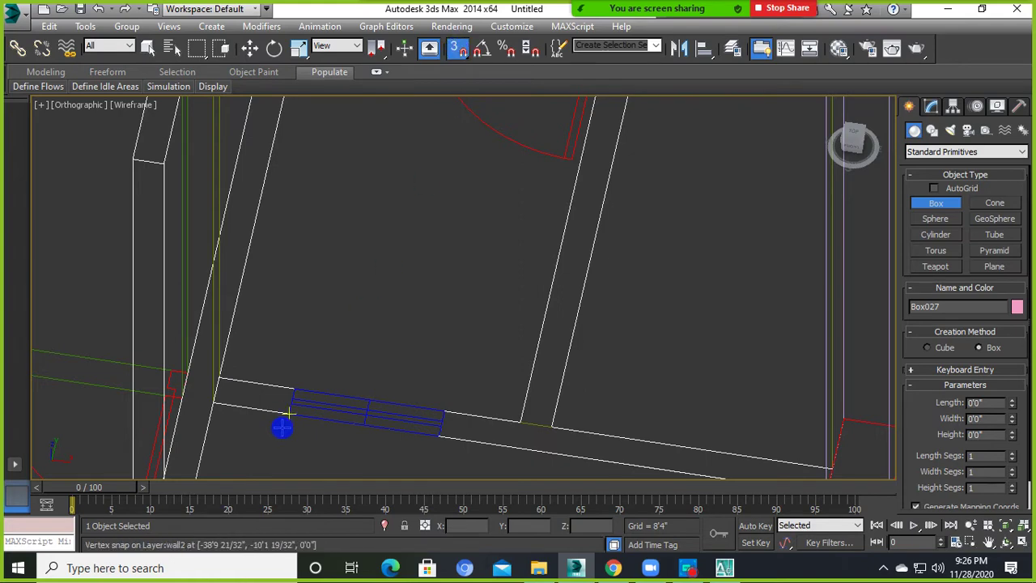
mouse_move(288, 414)
left_mouse_down()
mouse_move(459, 403)
mouse_move(446, 407)
left_mouse_up()
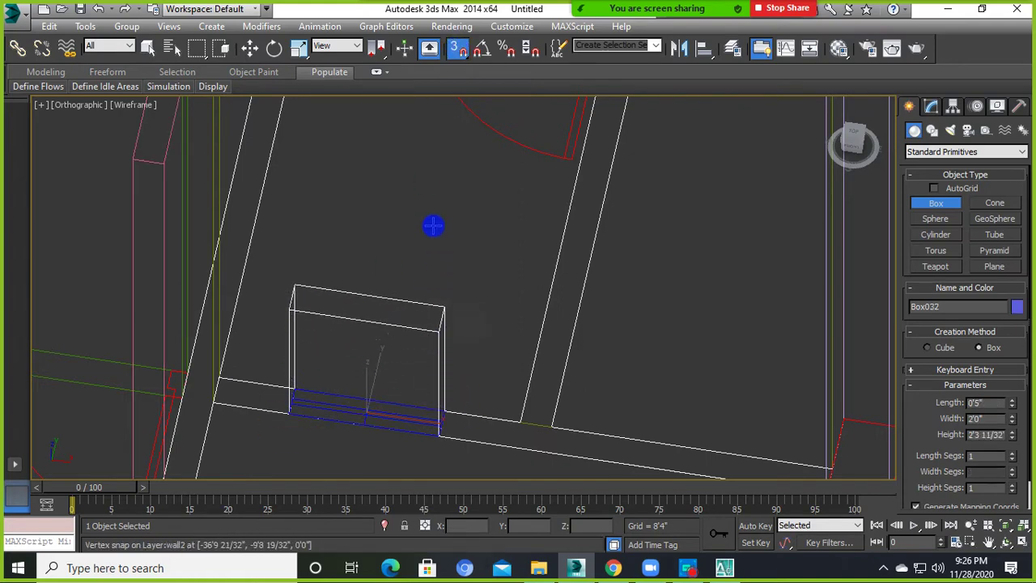
left_click(432, 205)
scroll(458, 287, "down", 3)
mouse_move(459, 287)
middle_mouse_down()
mouse_move(488, 342)
mouse_move(495, 331)
middle_mouse_up()
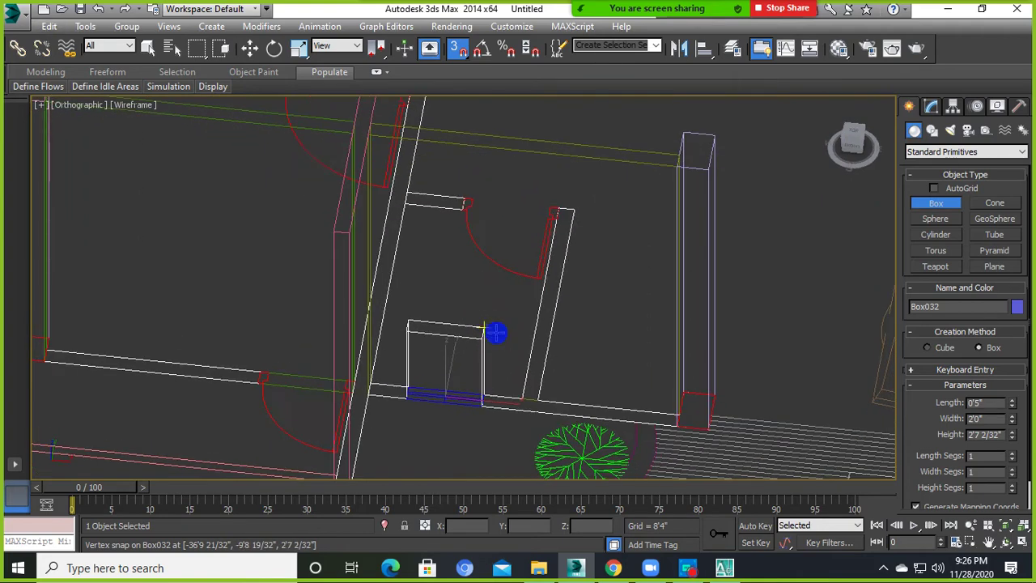
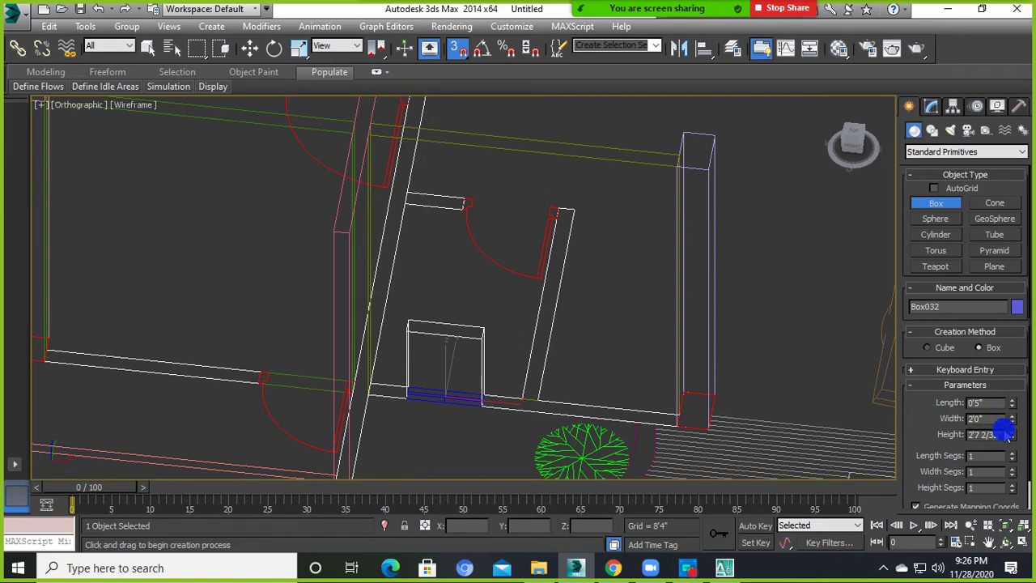
Set Box032's height to 2'0" and orbit around it to check the result.
left_click_drag(1002, 434, 883, 439)
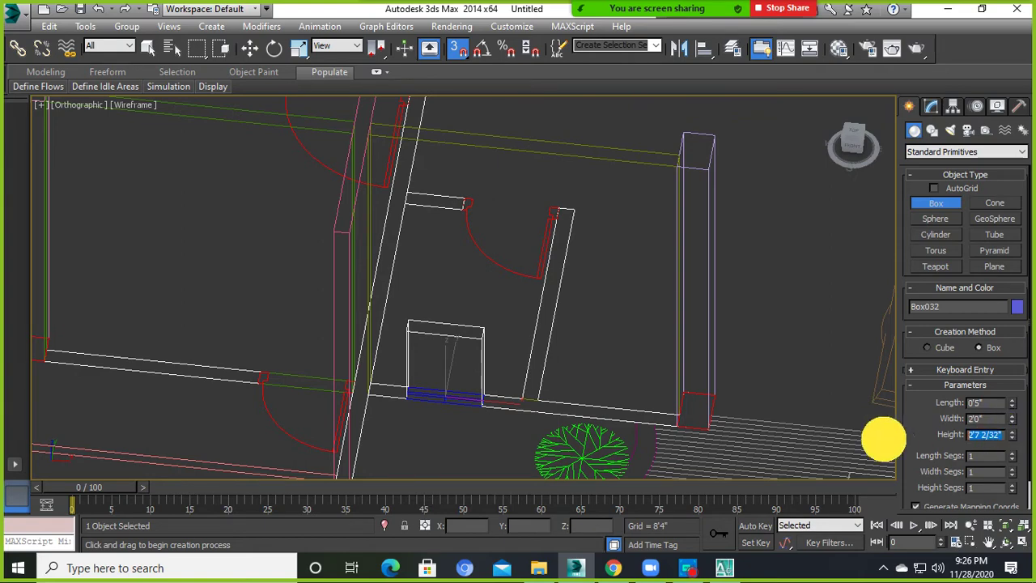
type("2")
key("Return")
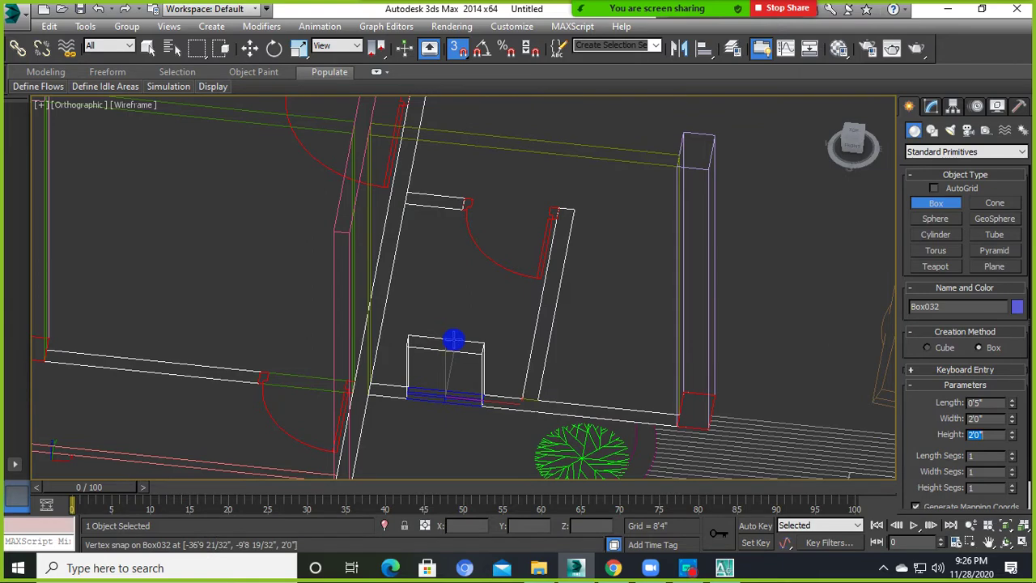
middle_click_drag(498, 362, 458, 392, "alt")
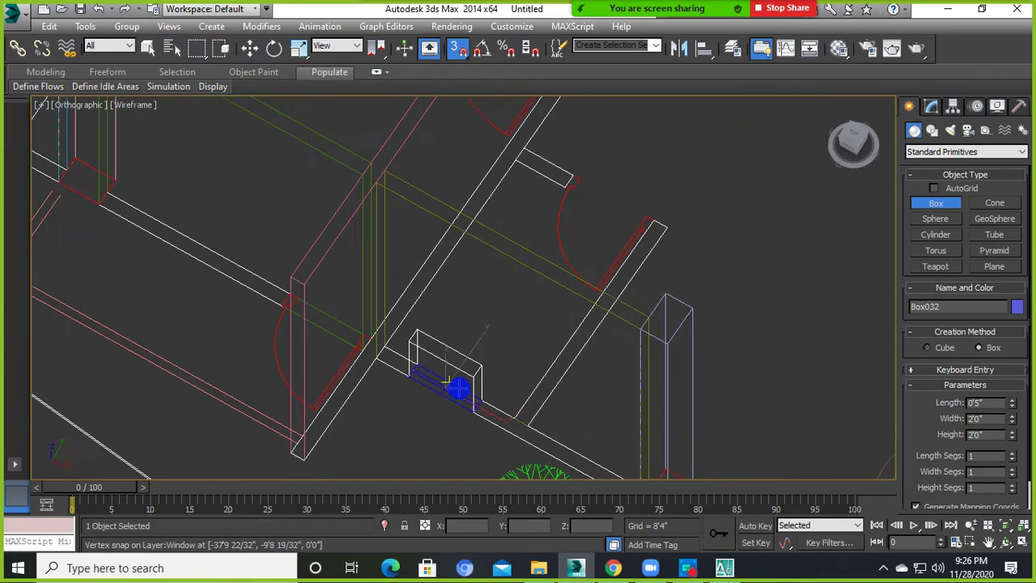
key("F3")
key("F3")
key("F3")
key("F3")
key("F3")
key("F3")
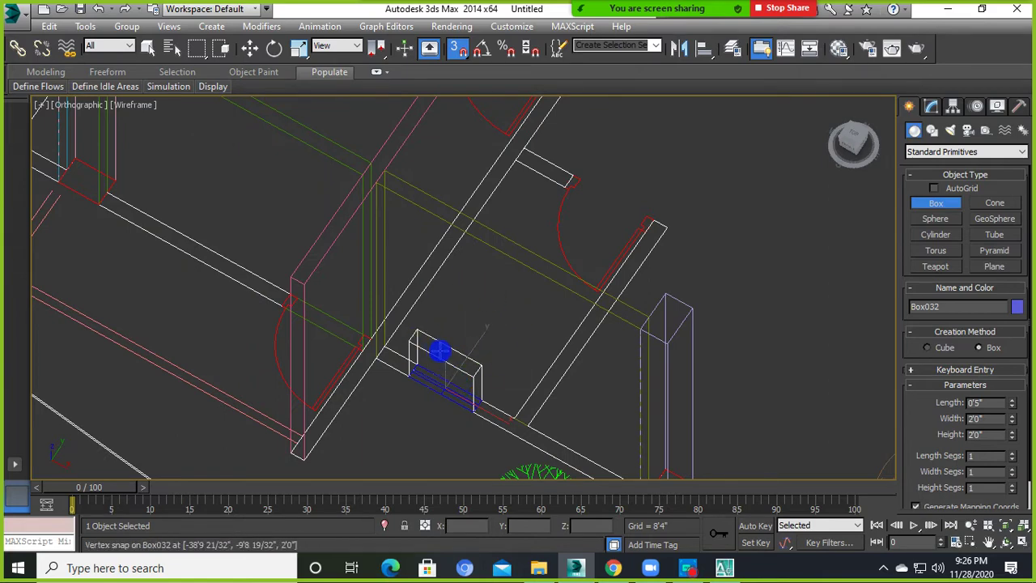
middle_click_drag(462, 377, 478, 371, "alt")
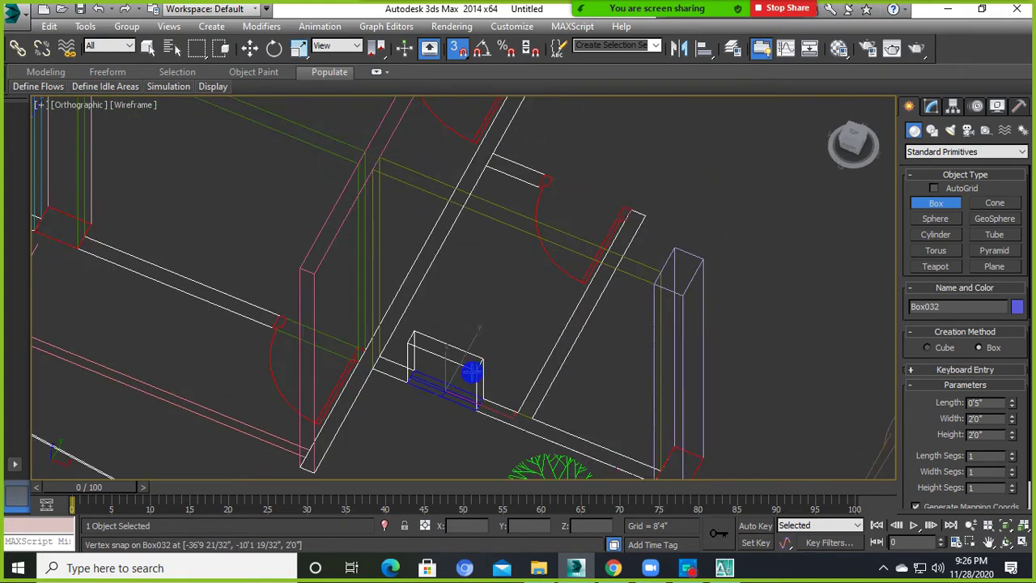
Turn snapping off and inspect the small box from several angles, shaded and wireframe.
left_click(458, 48)
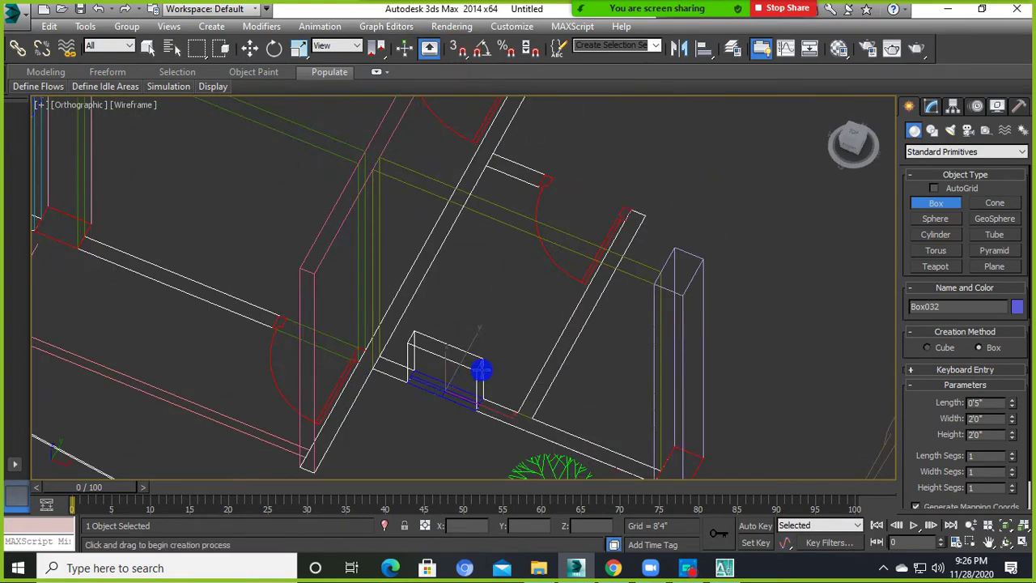
middle_click_drag(480, 366, 499, 342, "alt")
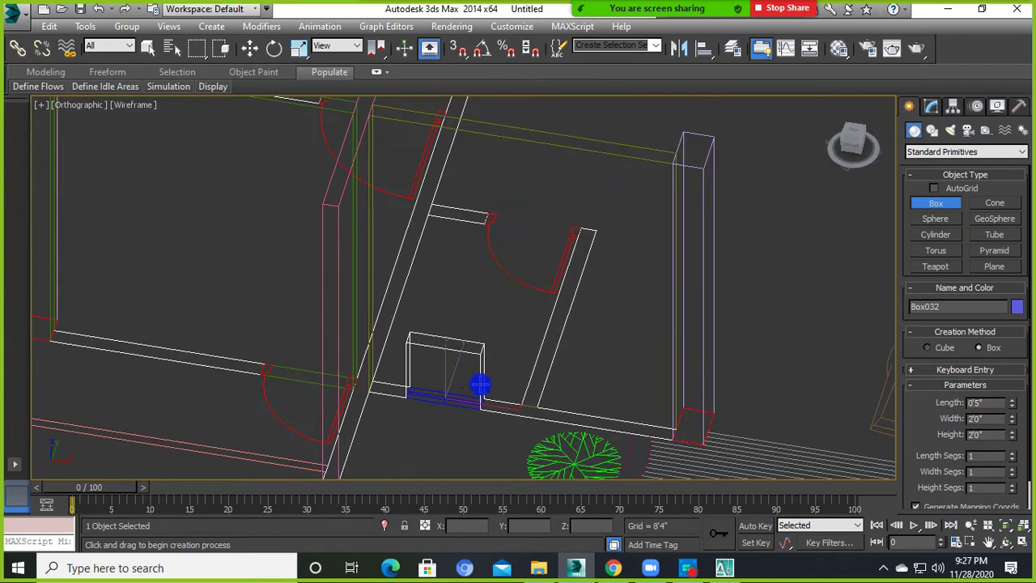
key("F3")
mouse_move(480, 389)
middle_mouse_down("alt")
mouse_move(446, 395)
mouse_move(439, 421)
middle_mouse_up("alt")
scroll(451, 389, "up", 3)
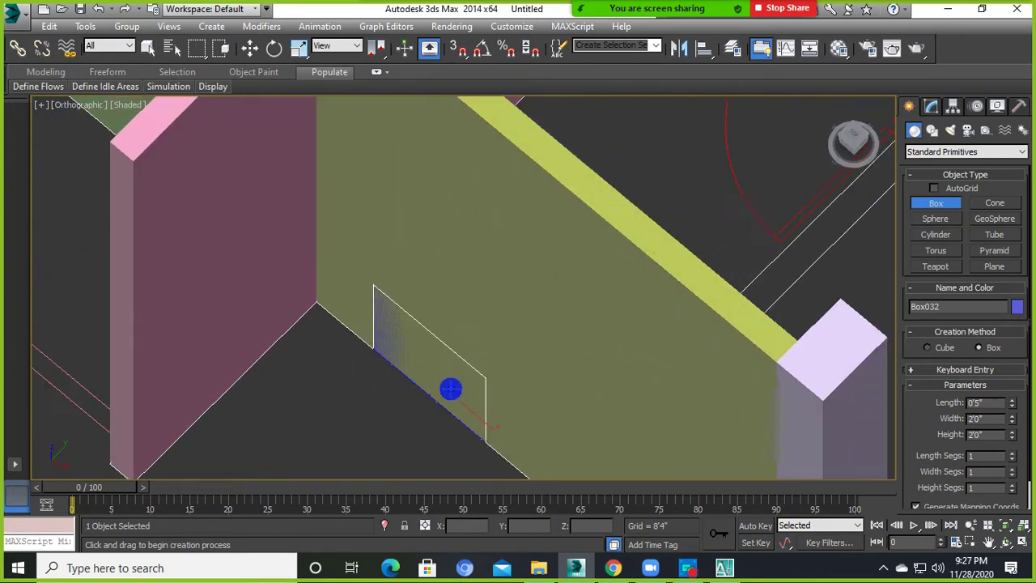
mouse_move(412, 356)
middle_mouse_down("alt")
mouse_move(432, 363)
mouse_move(415, 360)
middle_mouse_up("alt")
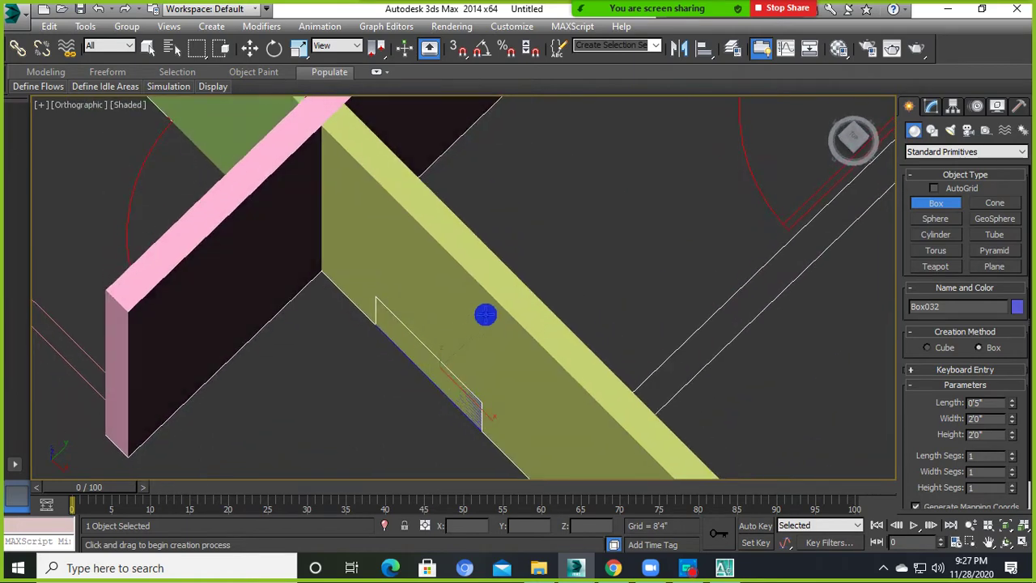
key("F3")
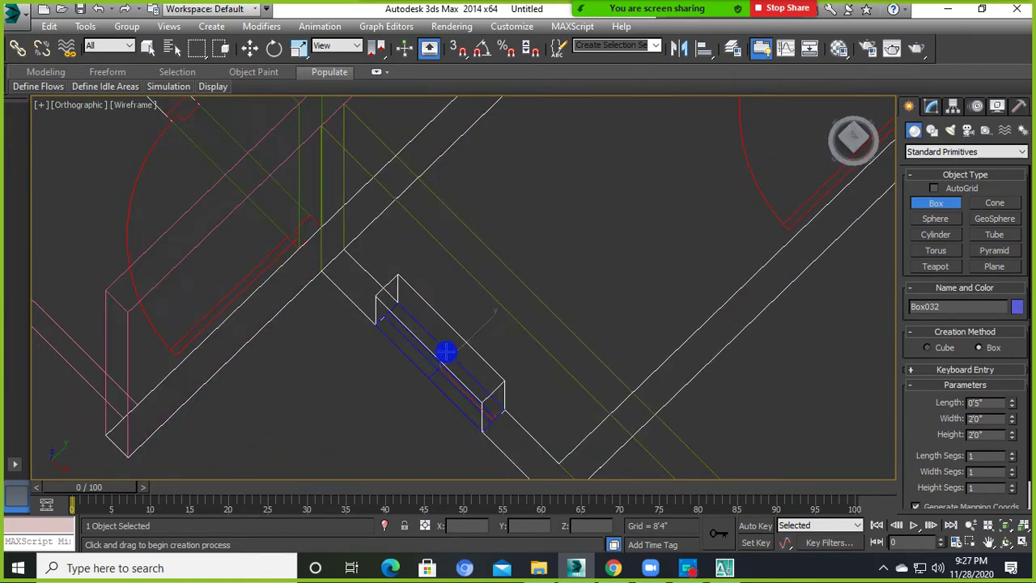
mouse_move(449, 371)
middle_mouse_down("alt")
mouse_move(484, 322)
mouse_move(358, 370)
middle_mouse_up("alt")
key("F3")
View the box from the opposite side in wireframe and switch to the Move tool.
scroll(493, 330, "down", 3)
scroll(513, 347, "up", 4)
scroll(424, 348, "up", 3)
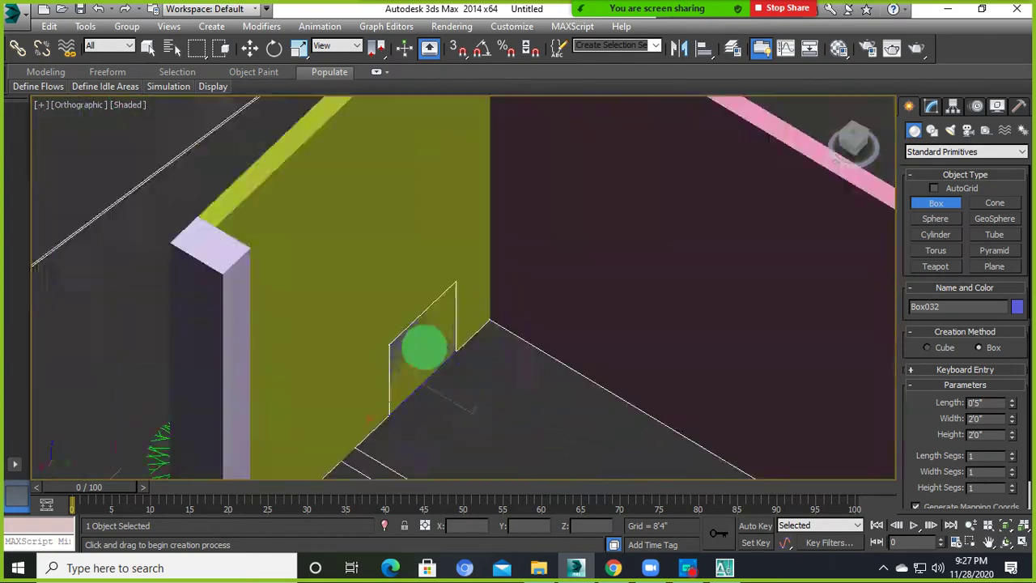
mouse_move(424, 348)
middle_mouse_down("alt")
mouse_move(462, 366)
mouse_move(451, 347)
middle_mouse_up("alt")
key("F3")
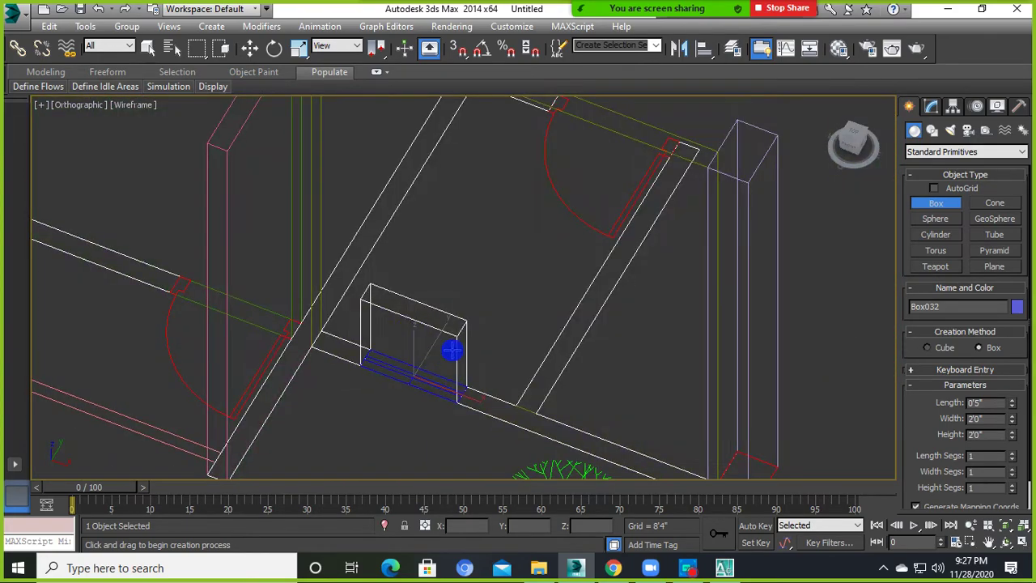
key("w")
scroll(454, 347, "up", 2)
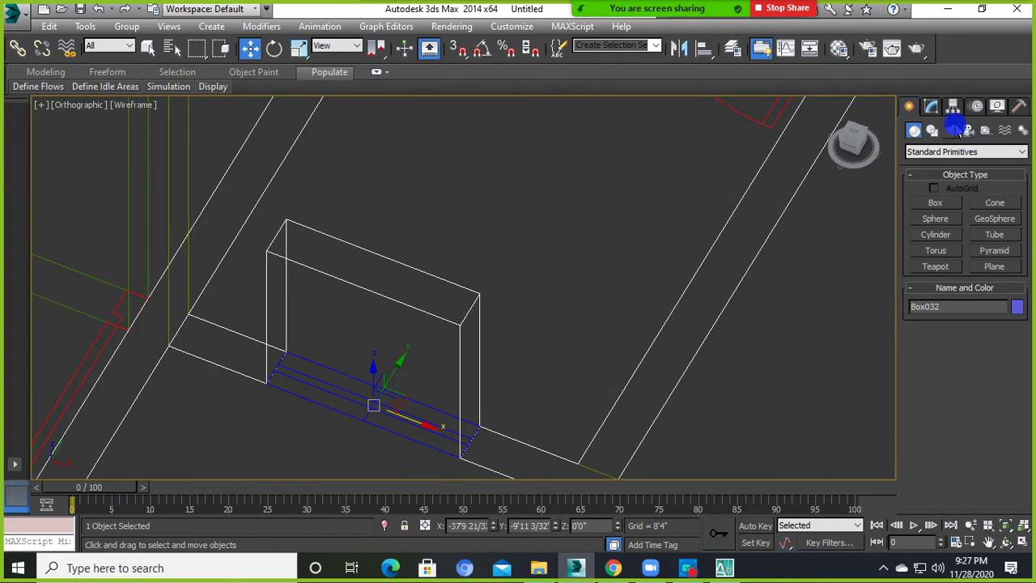
Set Box032's length to 1'9 6/32" in the Modify panel and view it shaded.
left_click(931, 106)
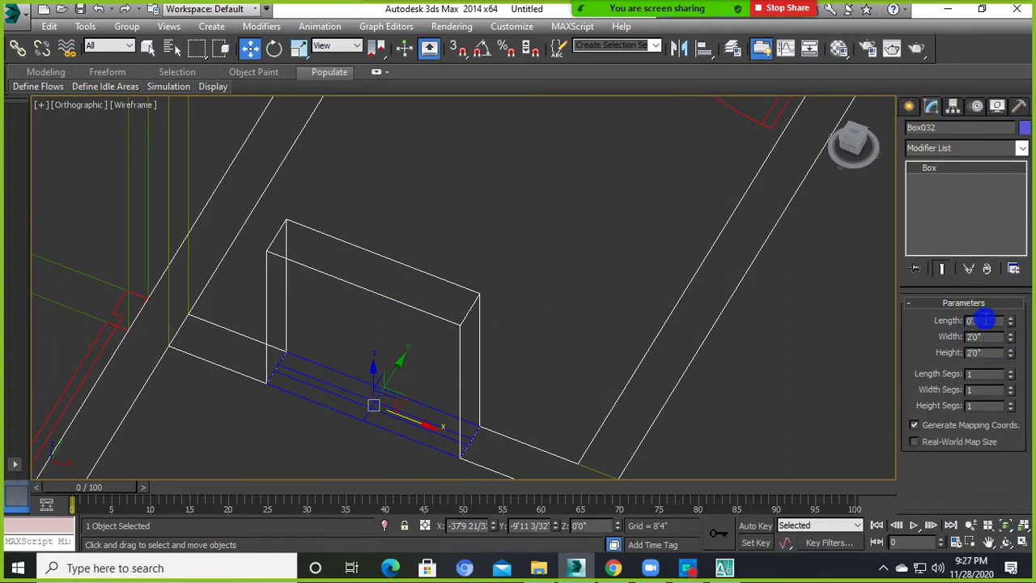
mouse_move(1008, 321)
left_mouse_down()
mouse_move(1010, 303)
mouse_move(855, 143)
left_mouse_up()
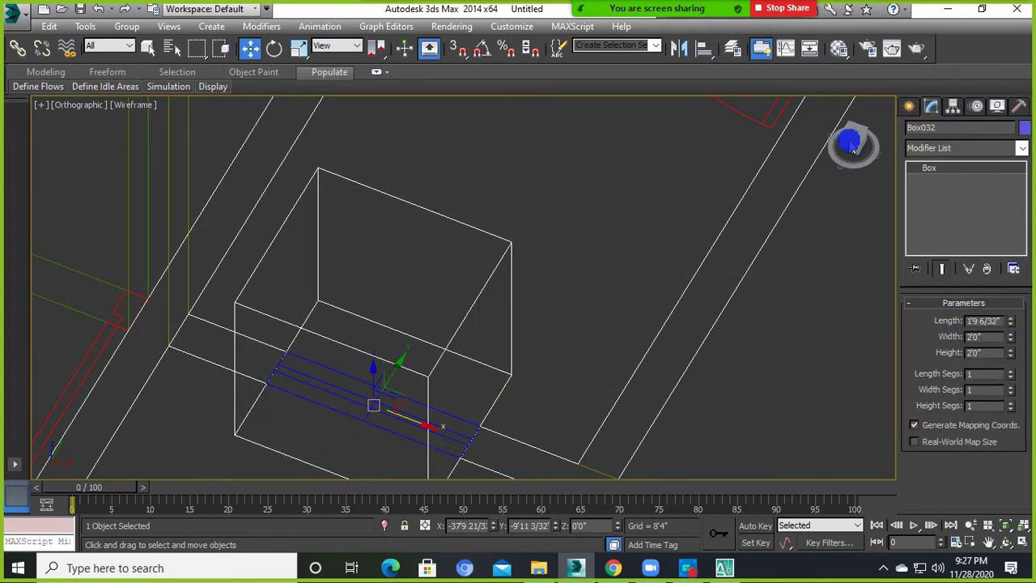
key("F3")
mouse_move(511, 246)
middle_mouse_down("alt")
mouse_move(507, 302)
mouse_move(527, 266)
mouse_move(458, 340)
mouse_move(276, 417)
mouse_move(440, 415)
mouse_move(628, 384)
mouse_move(407, 388)
mouse_move(400, 396)
mouse_move(413, 422)
middle_mouse_up("alt")
scroll(407, 388, "down", 5)
scroll(400, 396, "up", 5)
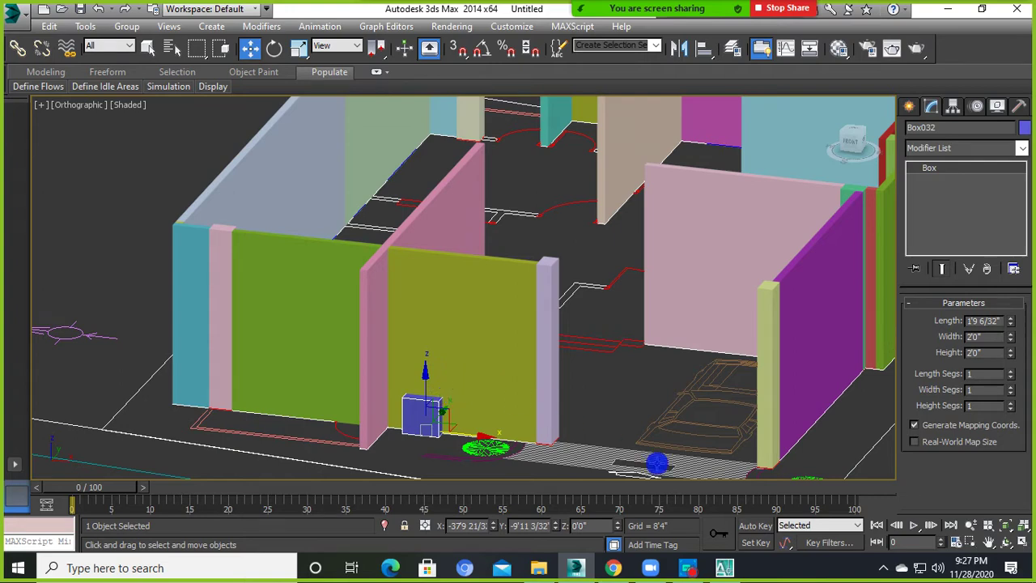
Pan the view and reselect the blue box beside the yellow-green wall.
left_click(688, 564)
left_click(688, 564)
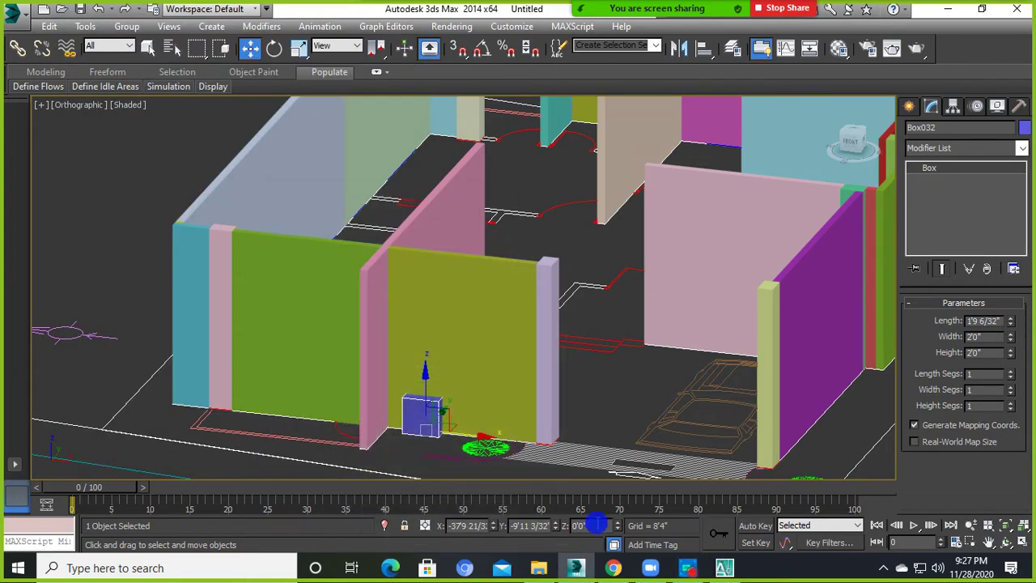
mouse_move(384, 422)
middle_mouse_down()
mouse_move(476, 429)
mouse_move(448, 429)
middle_mouse_up()
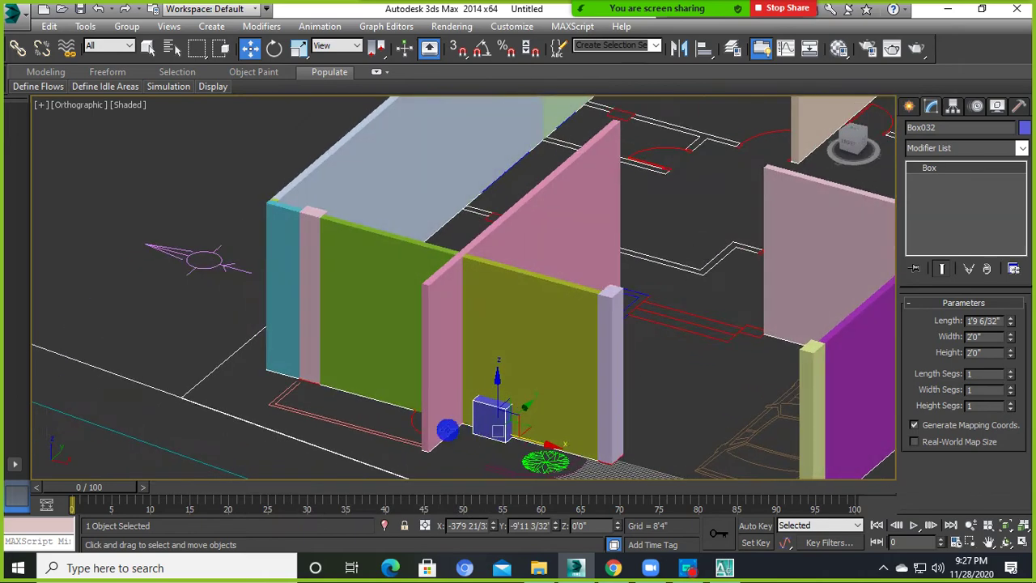
left_click(172, 182)
left_click(489, 417)
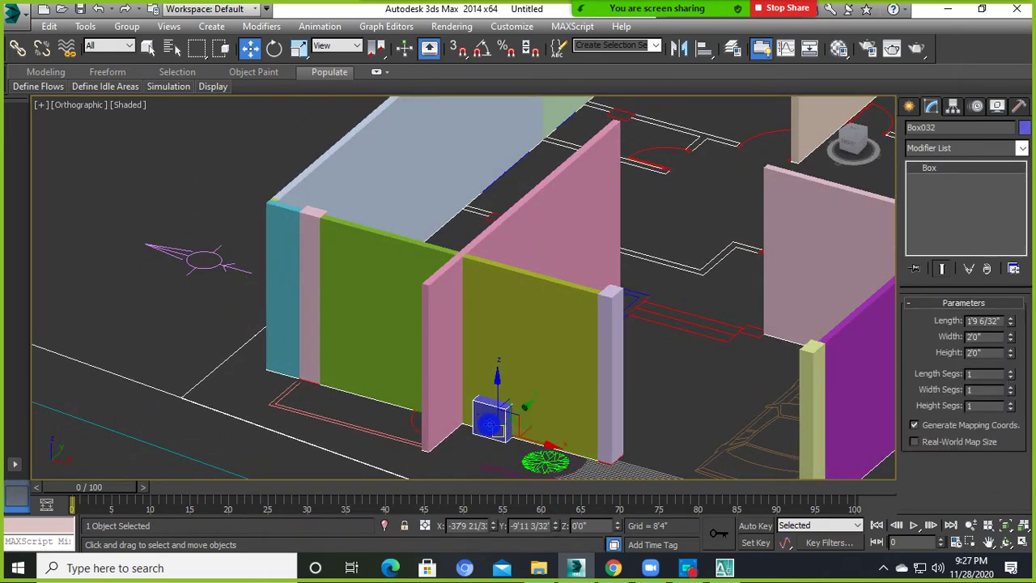
left_click(200, 178)
scroll(509, 437, "up", 2)
left_click(453, 404)
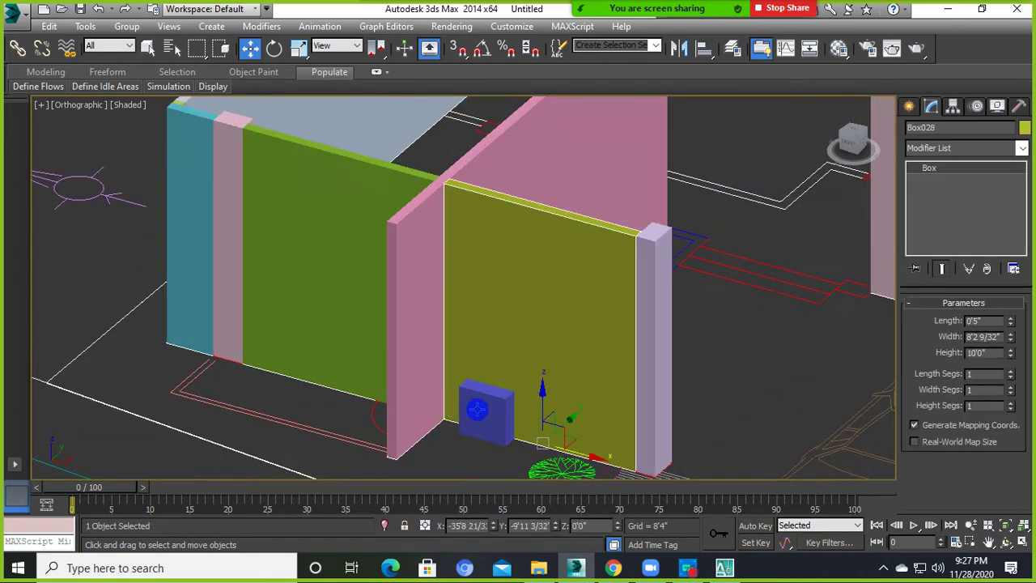
left_click(477, 408)
middle_click_drag(492, 412, 491, 416, "alt")
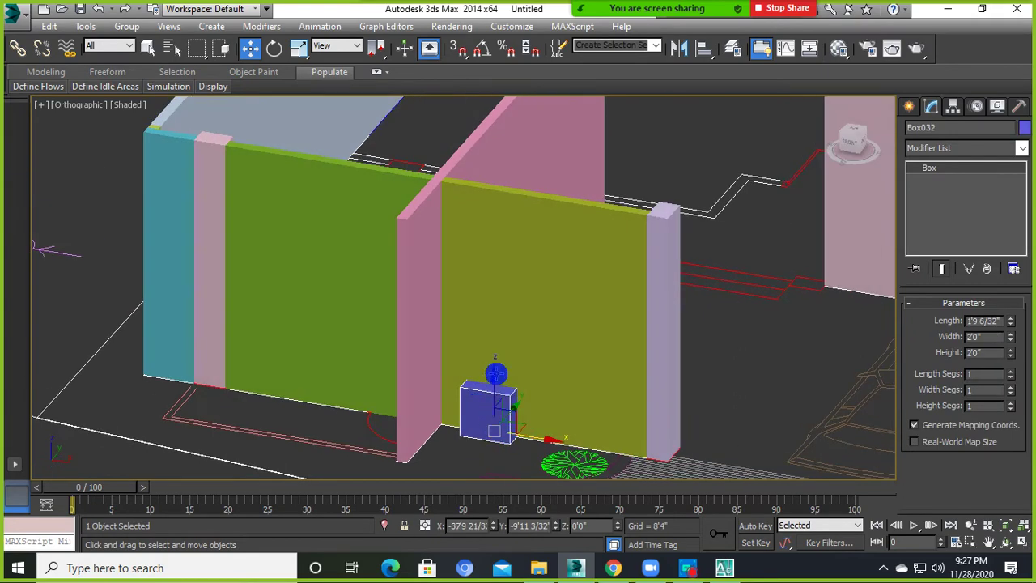
left_click(474, 424)
left_click(488, 403)
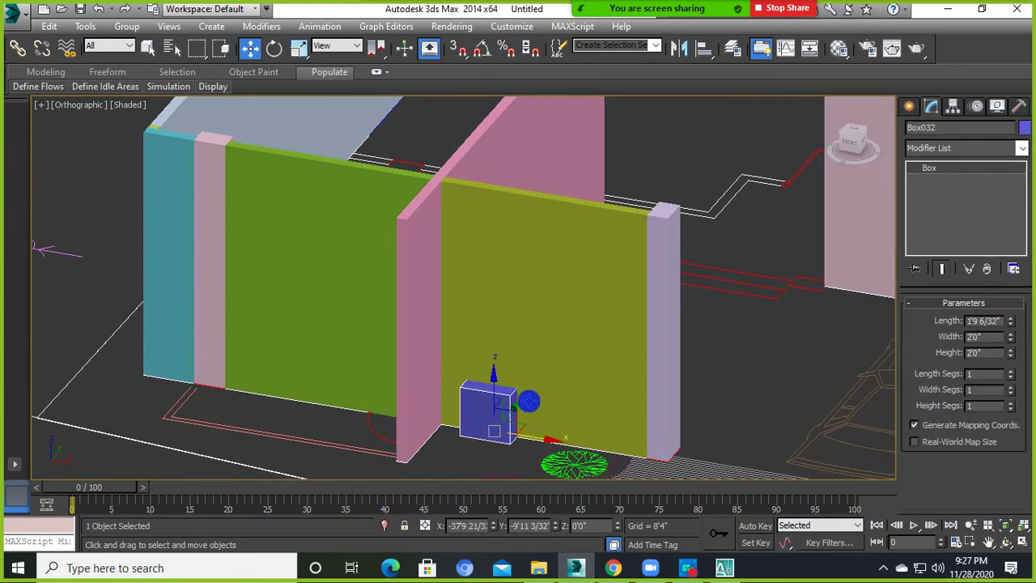
left_click(474, 429)
left_click(496, 408)
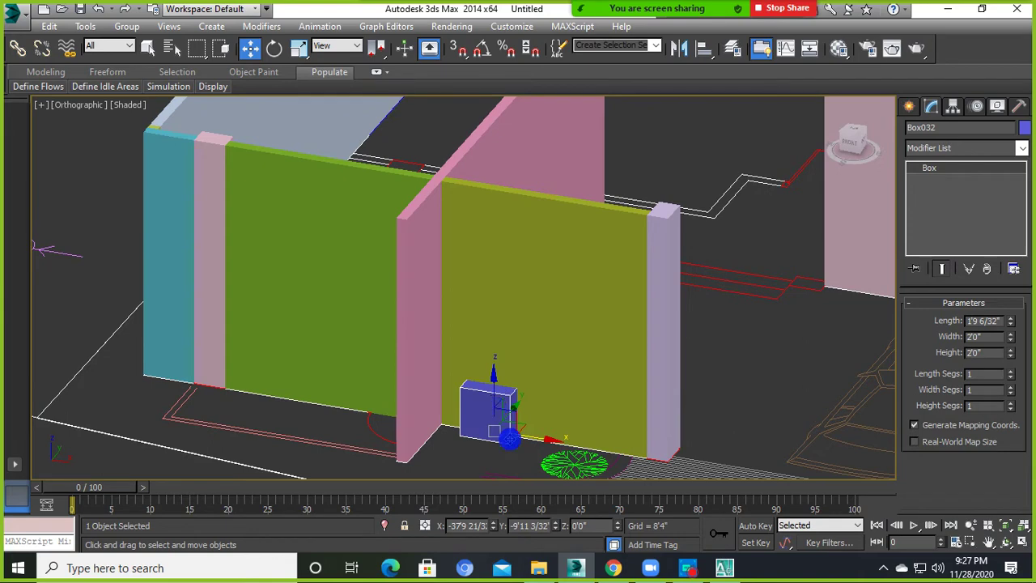
Raise the box to a Z height of 6'0" after undoing a 7'0" try, then select the wall.
left_click(573, 526)
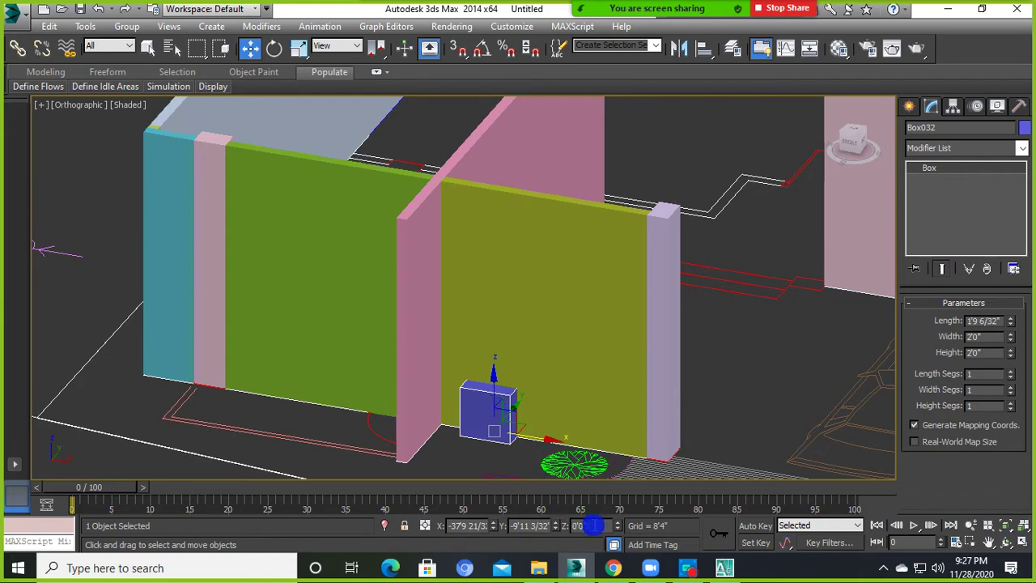
key("Return")
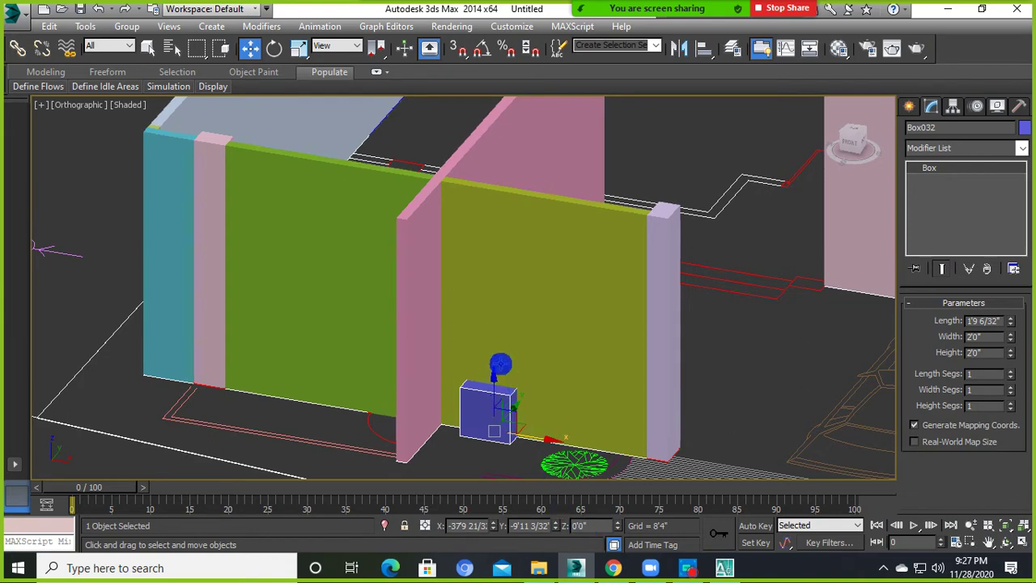
double_click(589, 526)
type("7")
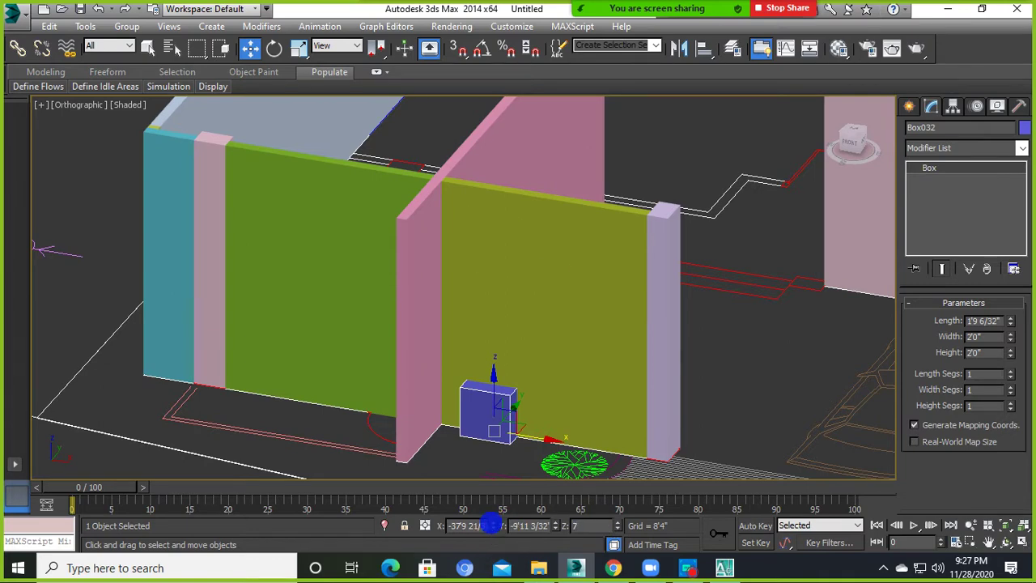
key("Return")
middle_click_drag(444, 283, 423, 264, "alt")
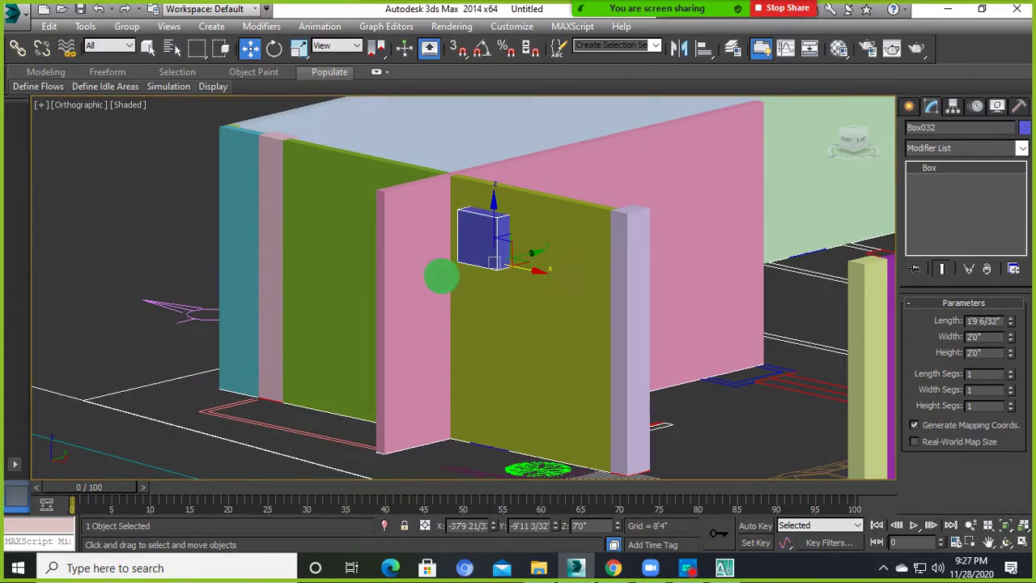
middle_click_drag(424, 264, 484, 300, "alt")
key("ctrl+z")
type("6")
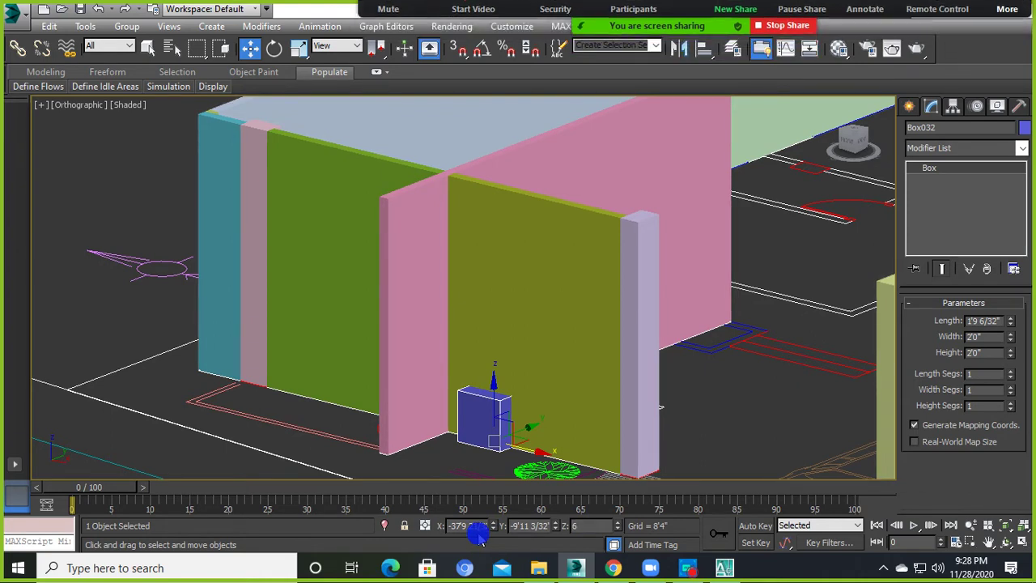
key("Return")
mouse_move(458, 319)
middle_mouse_down("alt")
mouse_move(555, 278)
mouse_move(536, 323)
mouse_move(483, 315)
mouse_move(513, 270)
mouse_move(393, 379)
mouse_move(526, 341)
mouse_move(548, 231)
mouse_move(509, 265)
mouse_move(539, 215)
mouse_move(515, 291)
middle_mouse_up("alt")
left_click(549, 231)
left_click(559, 282)
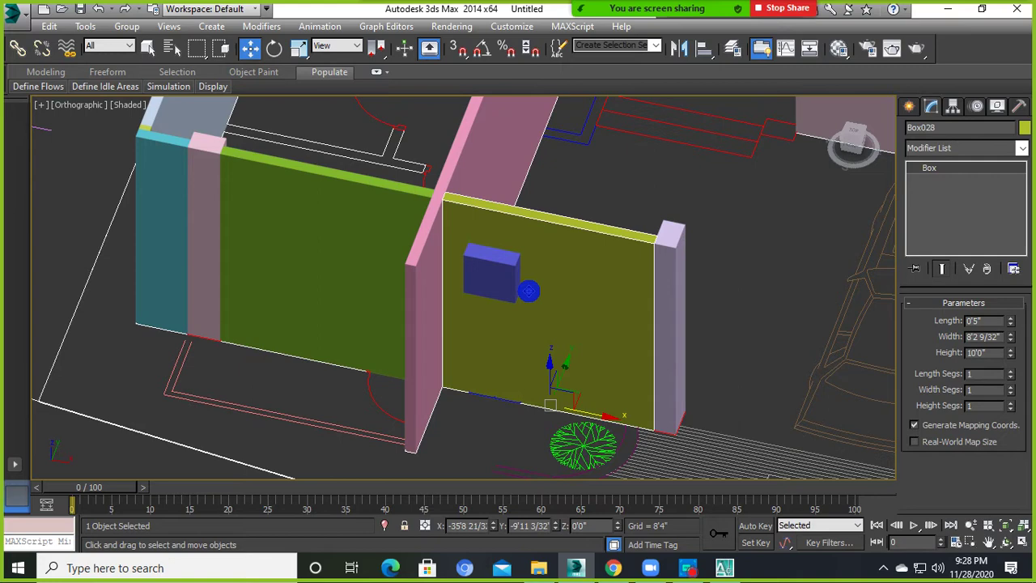
Select the yellow wall, clearing and reselecting it several times.
left_click(513, 446)
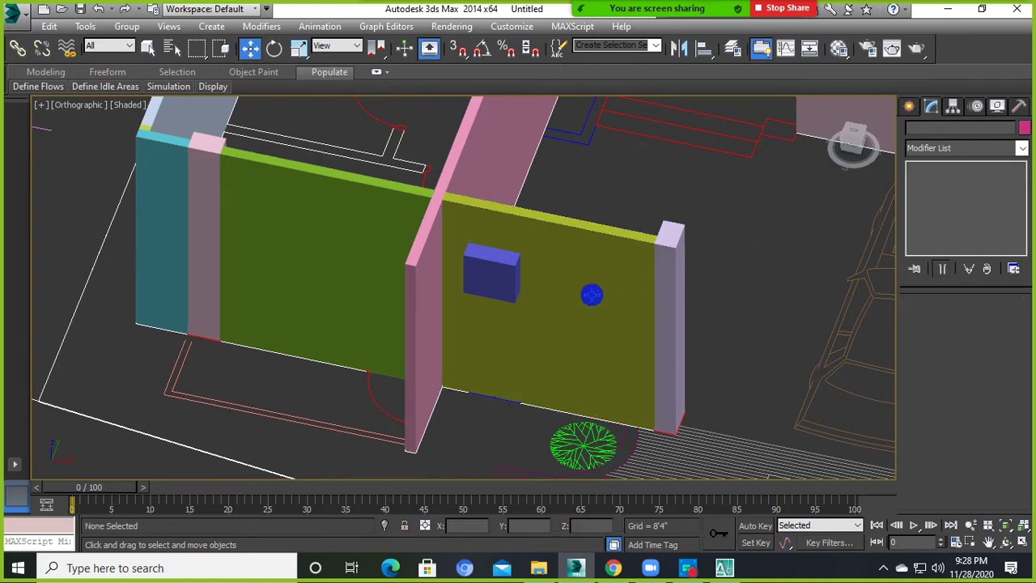
left_click(636, 277)
left_click(726, 268)
left_click(581, 277)
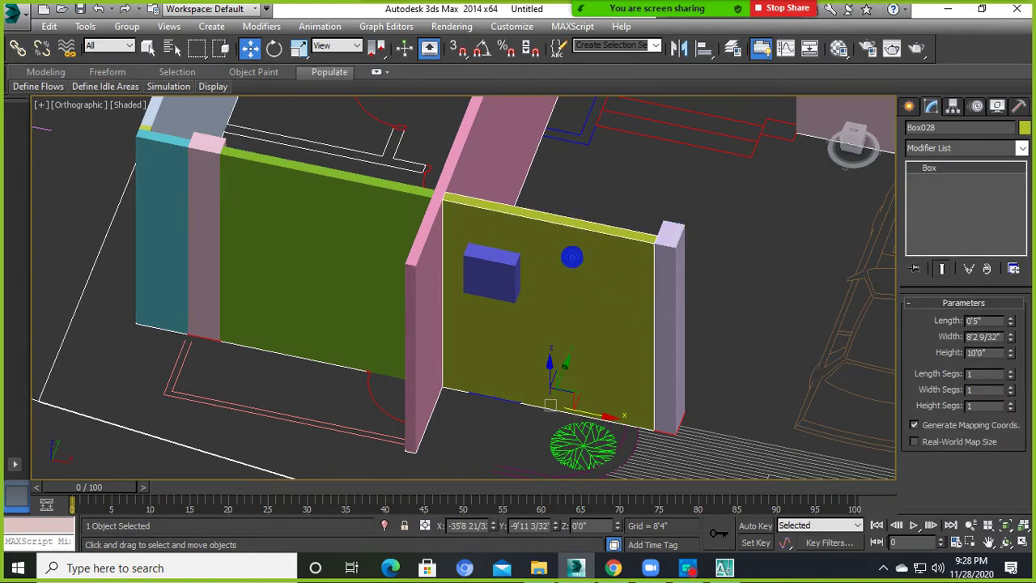
left_click(718, 197)
left_click(592, 262)
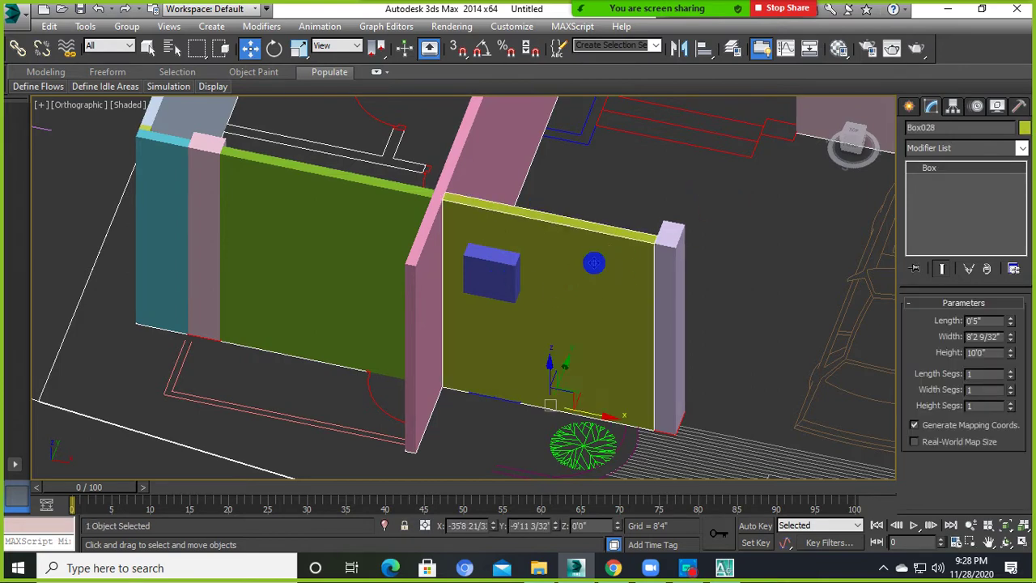
left_click(645, 178)
scroll(569, 261, "up", 2)
left_click(574, 220)
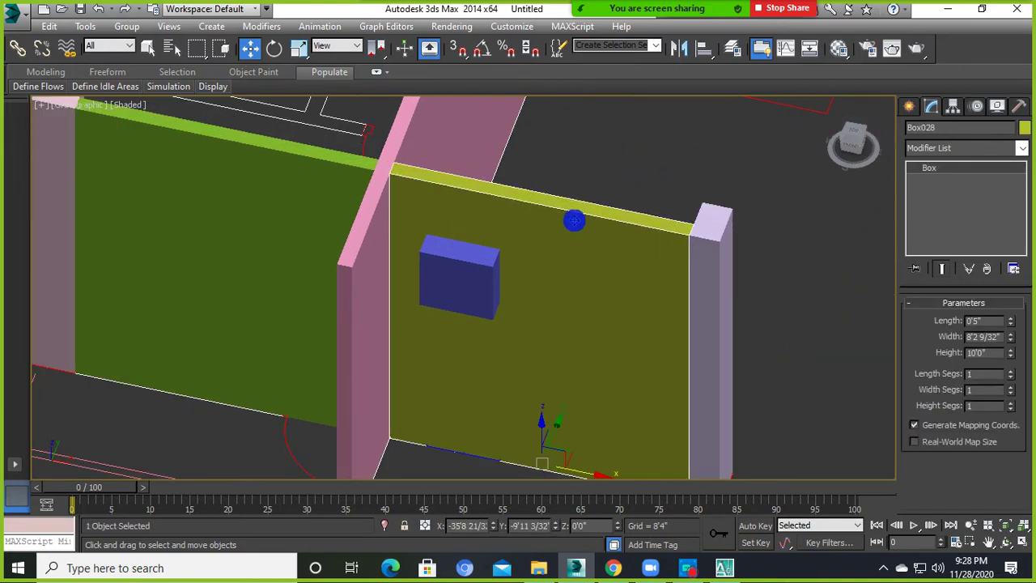
Create a ProBoolean from Compound Objects, picking the blue box as the operand.
left_click(907, 106)
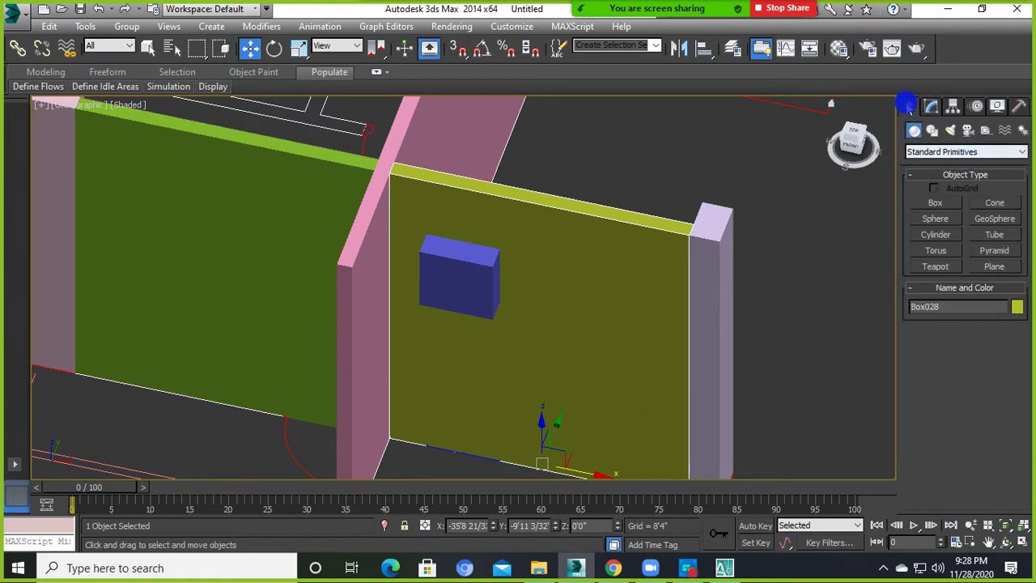
left_click(960, 154)
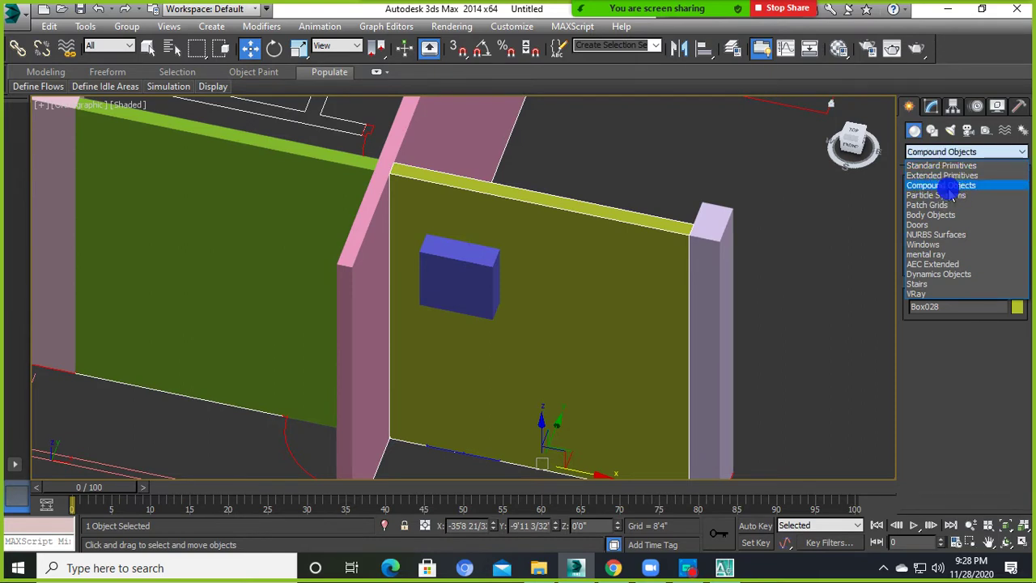
left_click(948, 186)
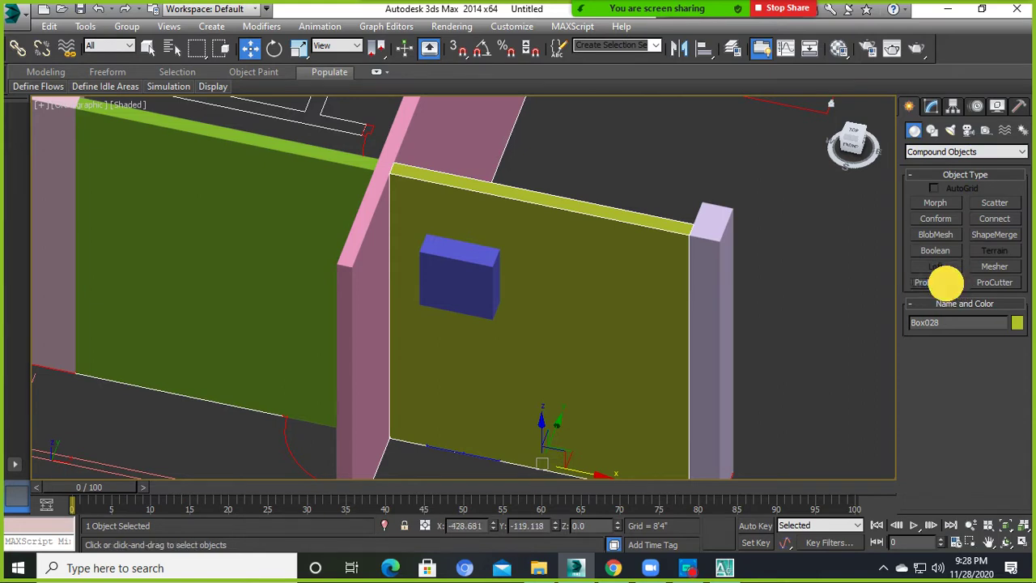
left_click(940, 284)
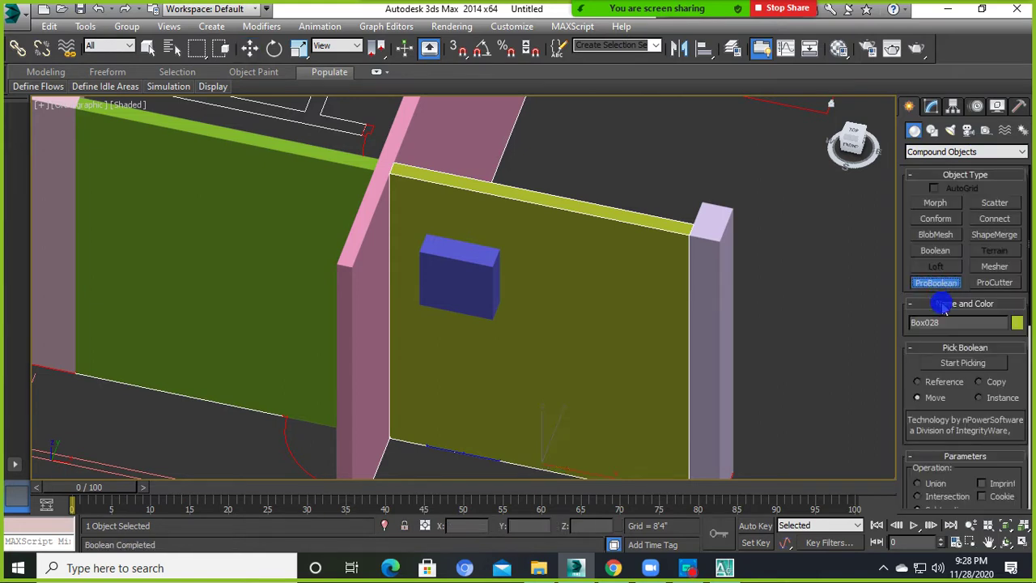
left_click(975, 364)
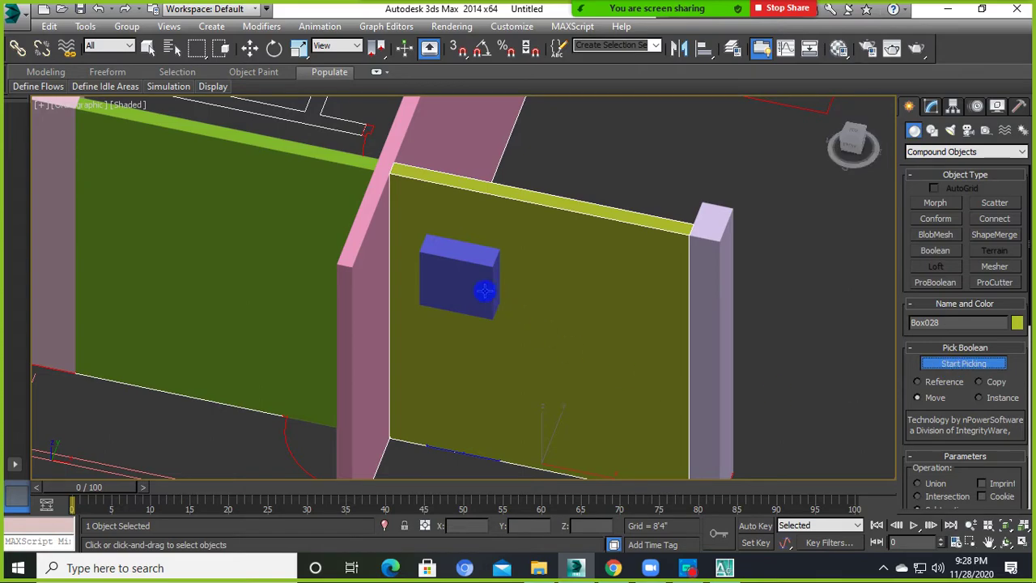
left_click(467, 279)
mouse_move(451, 315)
middle_mouse_down("alt")
mouse_move(472, 259)
mouse_move(393, 278)
mouse_move(485, 272)
mouse_move(591, 238)
mouse_move(567, 469)
mouse_move(481, 250)
mouse_move(453, 280)
mouse_move(365, 295)
mouse_move(544, 282)
middle_mouse_up("alt")
left_click(546, 279)
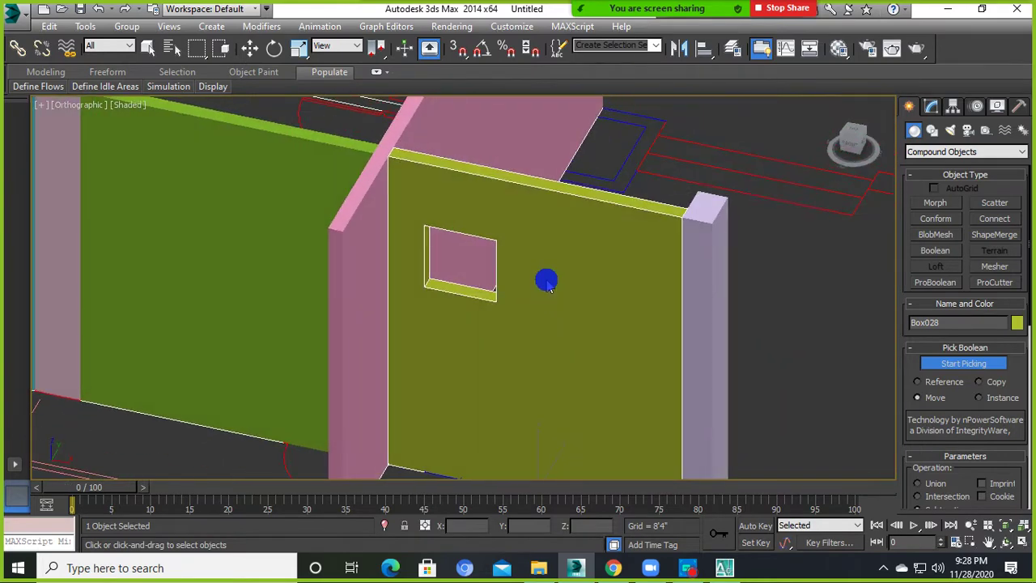
Leave boolean picking and set the Create panel back to Standard Primitives.
key("w")
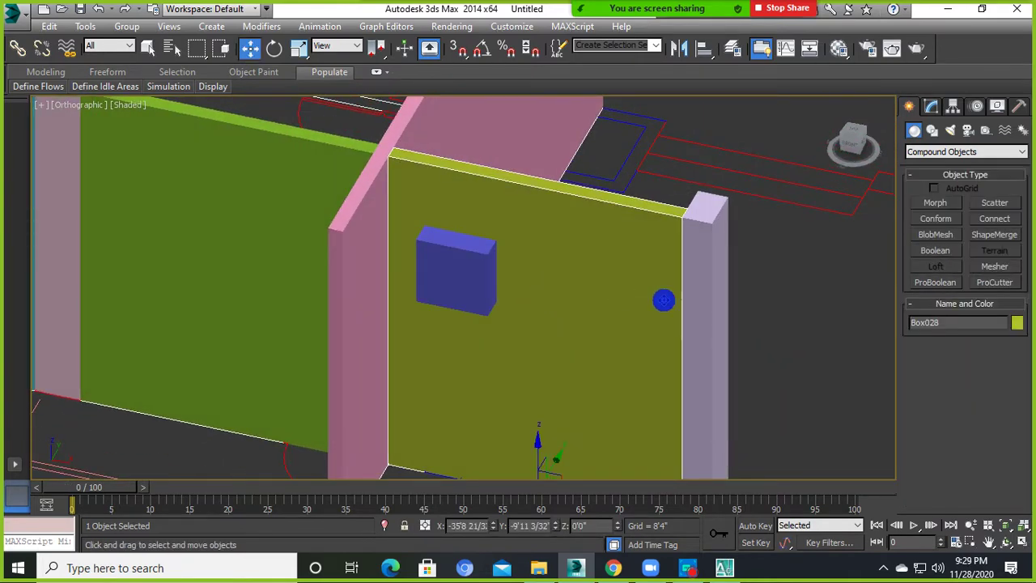
left_click(963, 151)
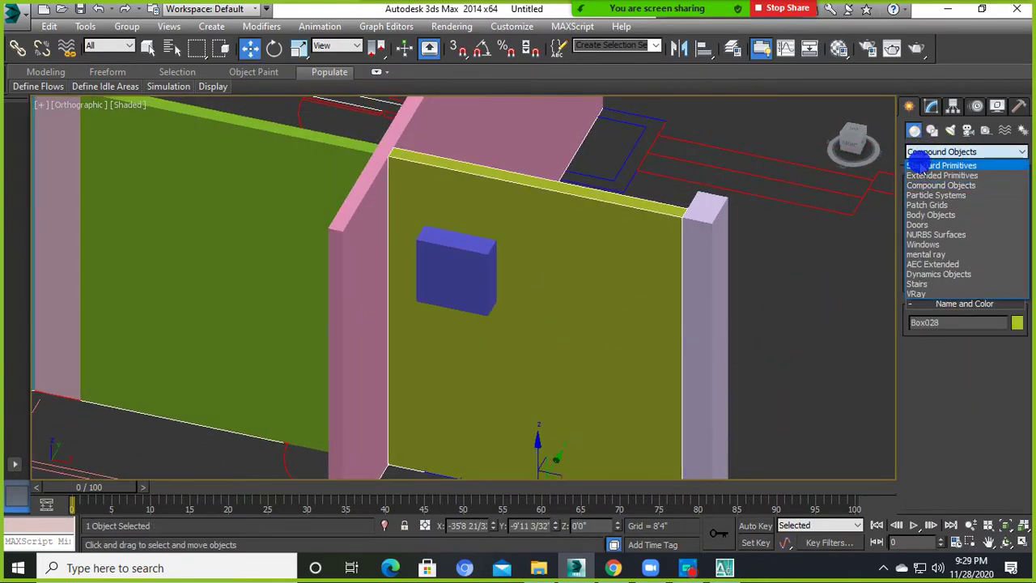
left_click(931, 162)
scroll(612, 312, "down", 5)
scroll(654, 322, "up", 1)
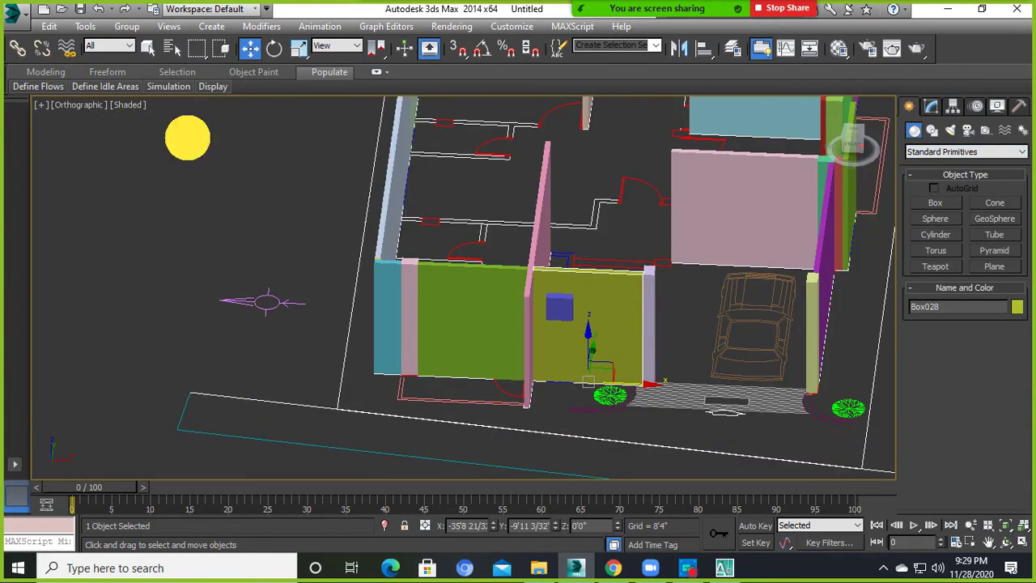
scroll(580, 303, "up", 2)
scroll(606, 301, "up", 1)
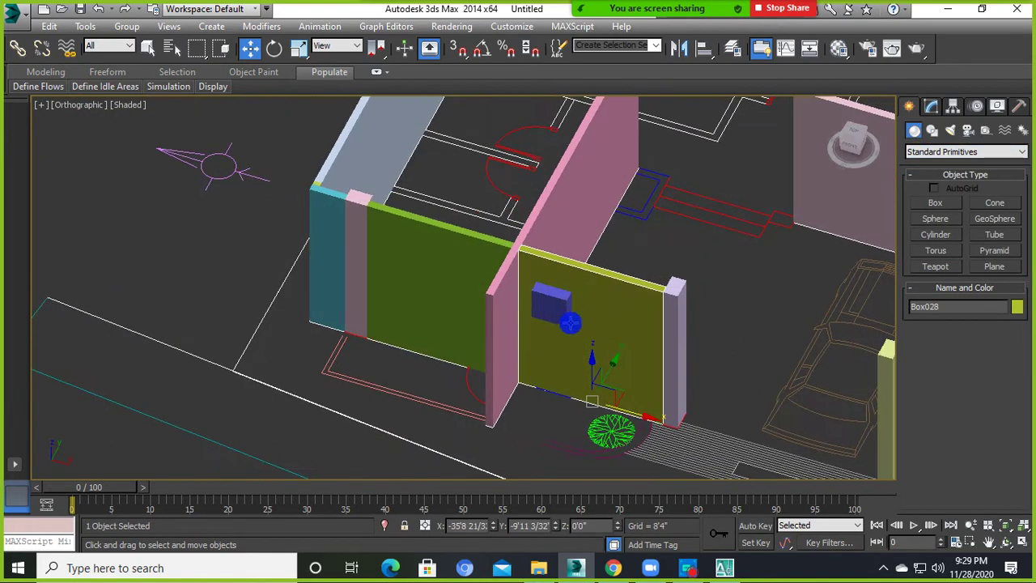
Reselect the yellow wall and reopen the object category list.
left_click(763, 296)
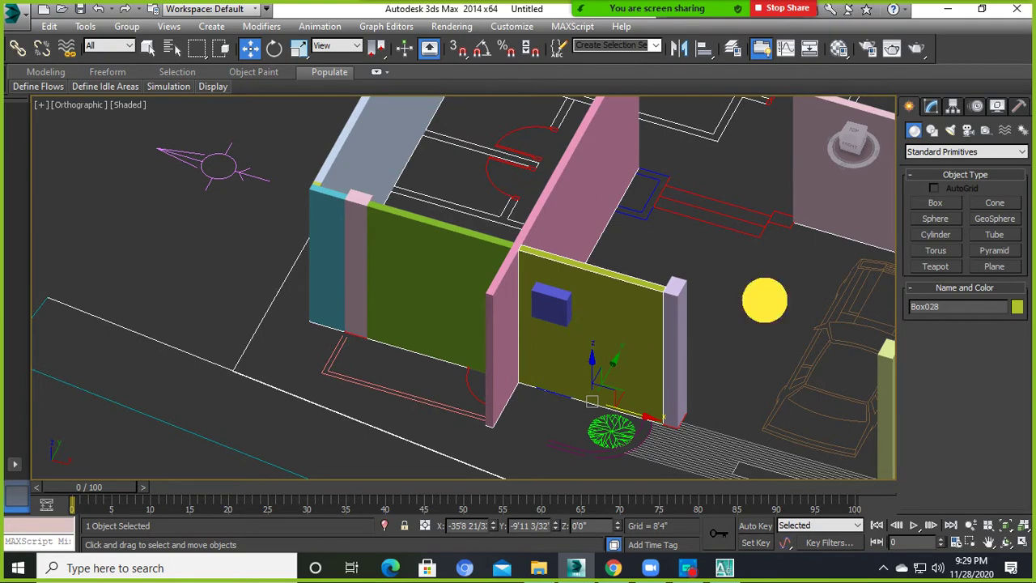
left_click(615, 320)
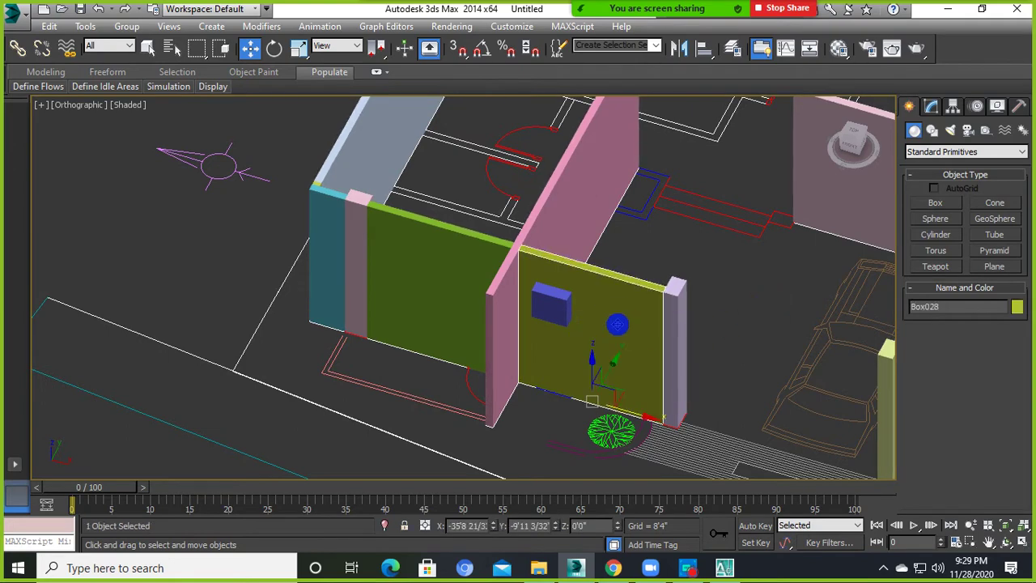
left_click(758, 276)
left_click(617, 321)
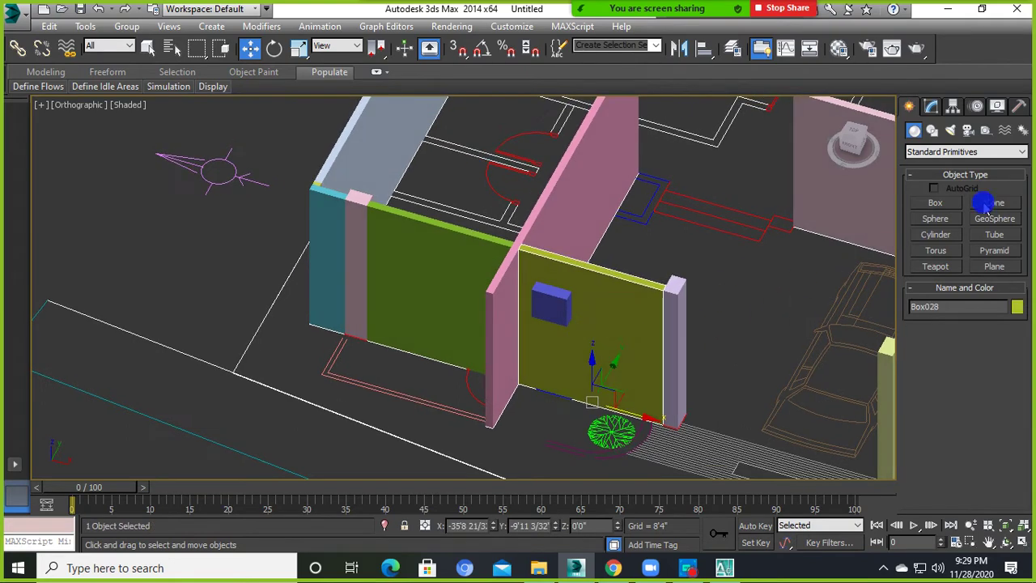
left_click(945, 151)
left_click(942, 154)
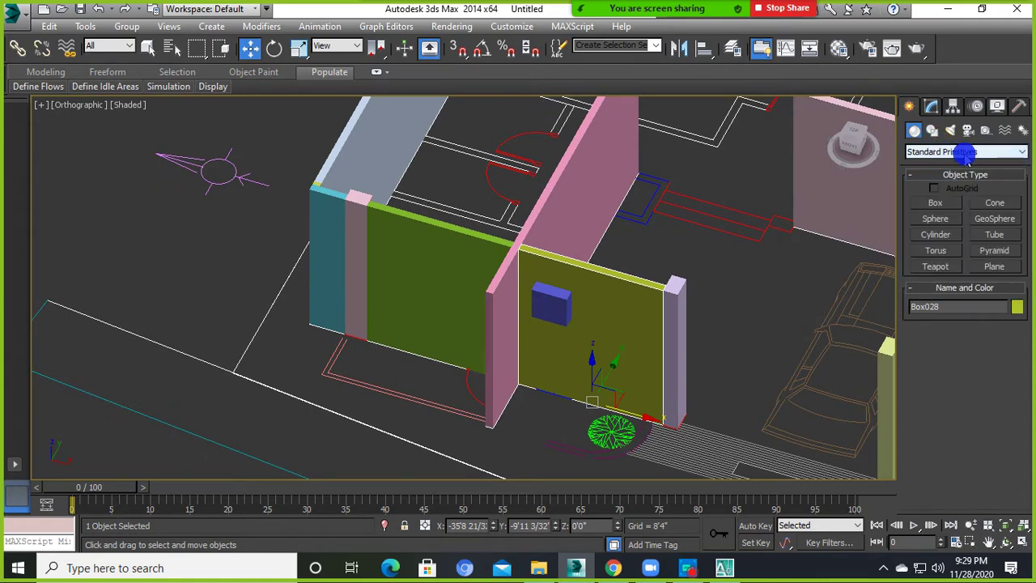
left_click(963, 153)
left_click(959, 153)
Apply a Compound Objects ProBoolean to the wall, picking the blue box to cut the window opening.
left_click(953, 154)
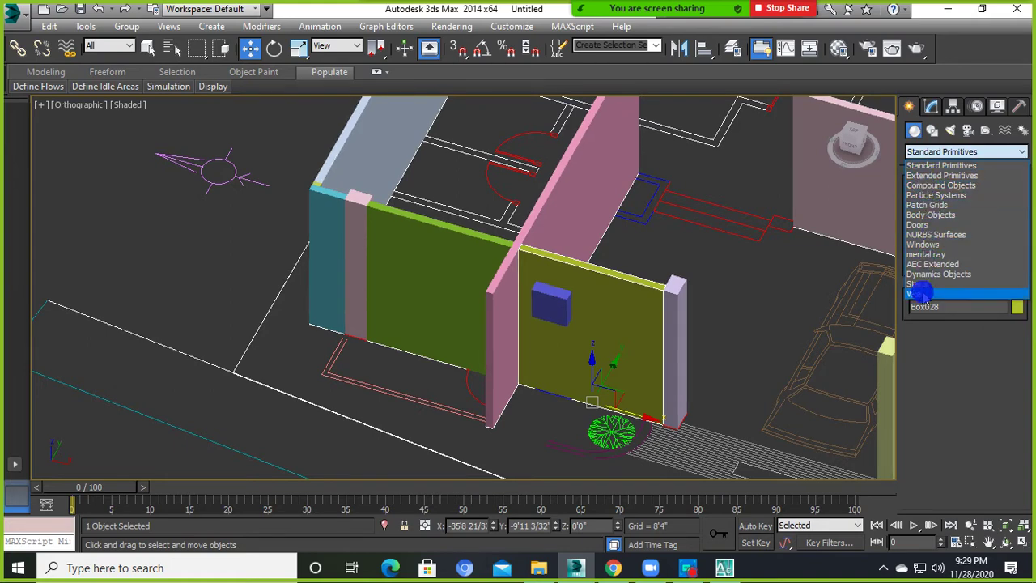
left_click(929, 186)
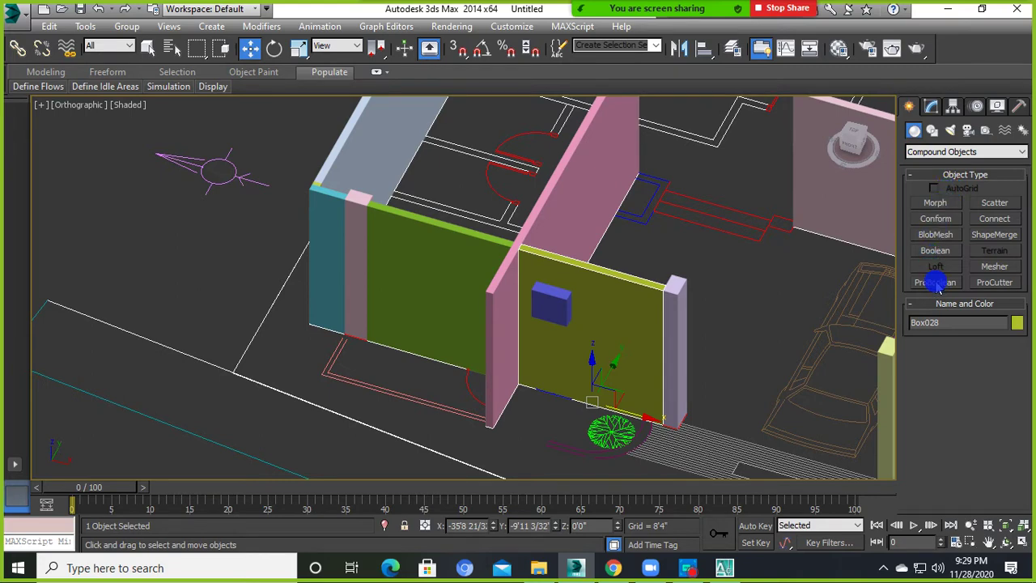
left_click(934, 281)
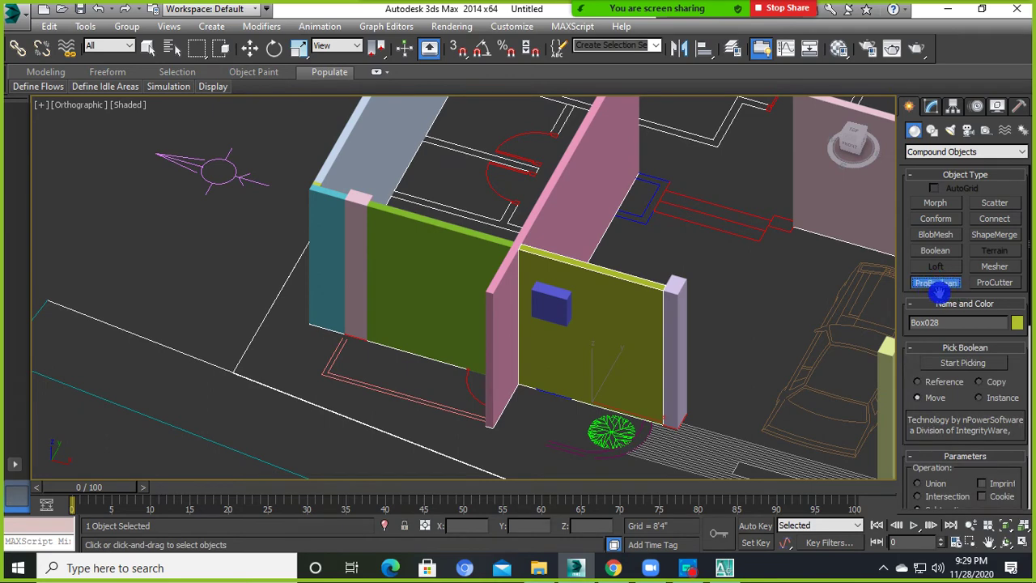
left_click(963, 364)
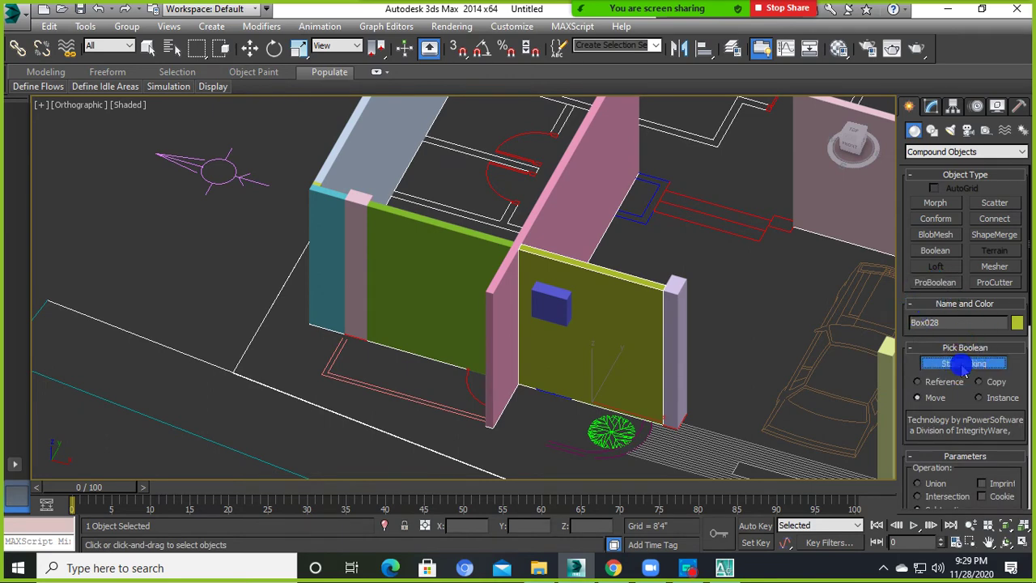
left_click(960, 364)
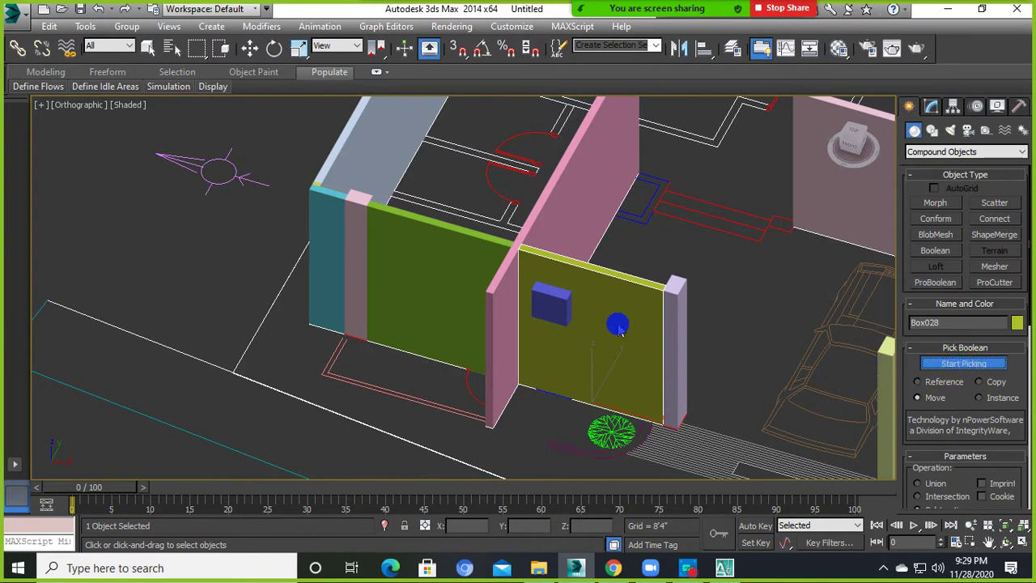
scroll(535, 315, "up", 5)
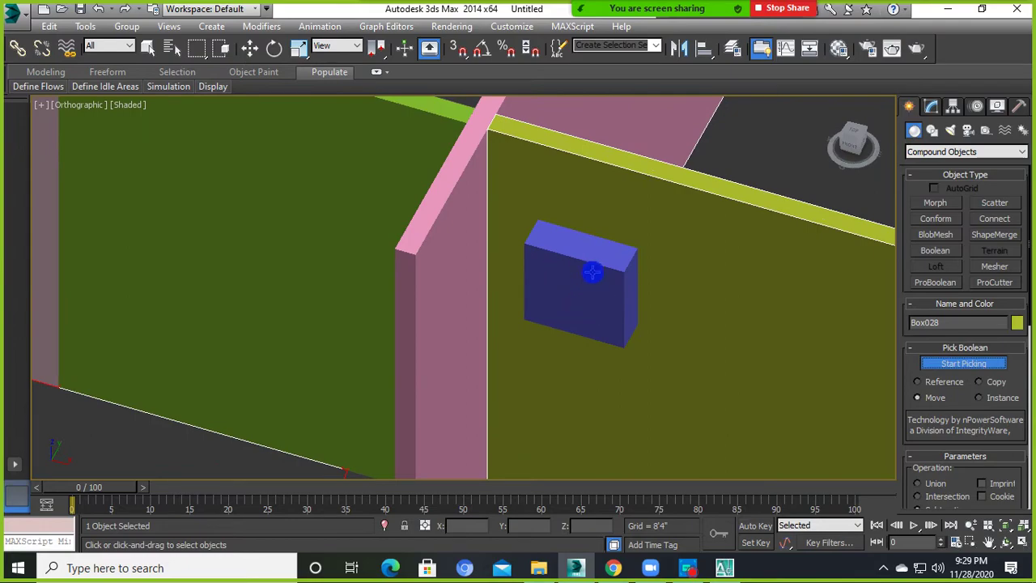
left_click(570, 268)
mouse_move(621, 321)
middle_mouse_down("alt")
mouse_move(650, 292)
mouse_move(675, 214)
mouse_move(580, 272)
mouse_move(458, 299)
mouse_move(647, 330)
mouse_move(708, 309)
middle_mouse_up("alt")
Exit boolean picking and return the creation types to Standard Primitives.
key("w")
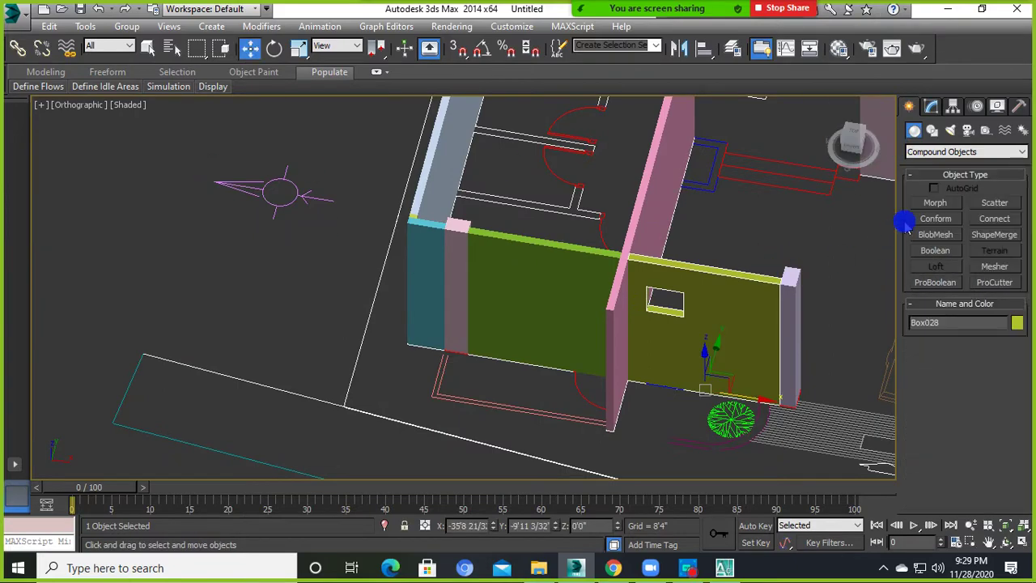
left_click(939, 152)
left_click(936, 162)
scroll(486, 283, "down", 5)
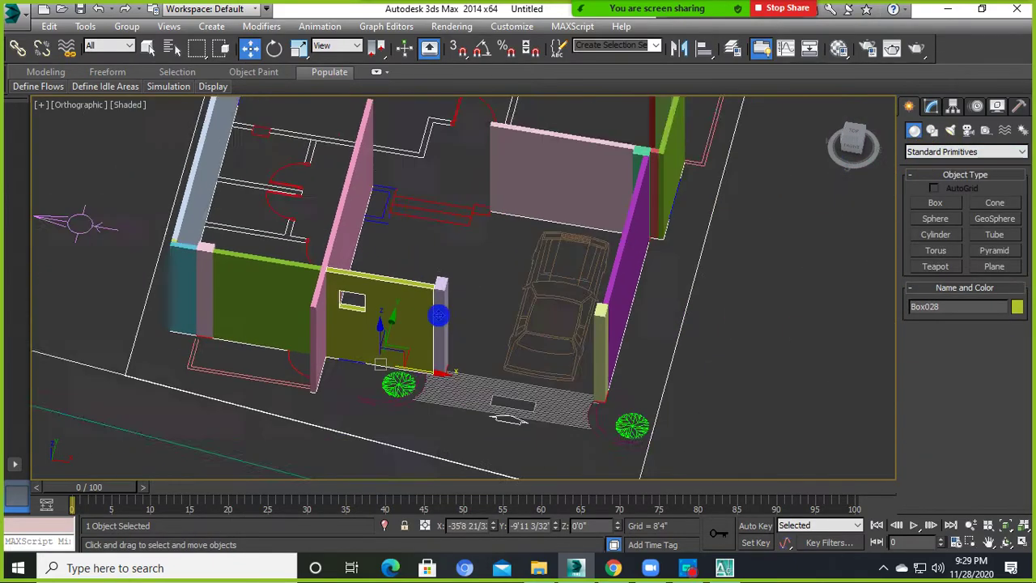
middle_click_drag(364, 243, 233, 174, "alt")
Start the Box tool and orbit to a low close view of the front walls.
left_click(934, 202)
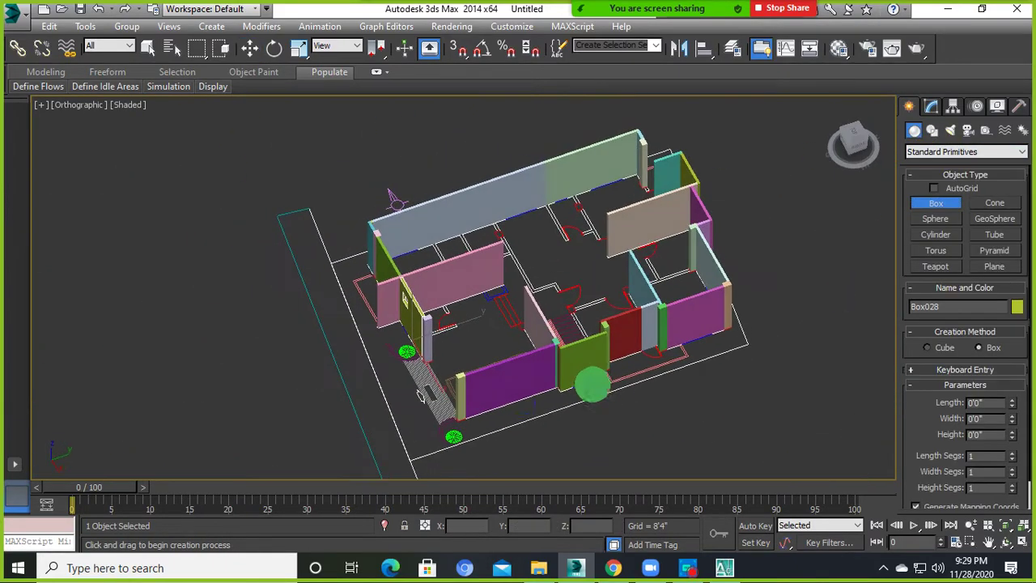
scroll(589, 381, "up", 3)
scroll(530, 381, "down", 1)
mouse_move(530, 381)
middle_mouse_down("alt")
mouse_move(508, 357)
mouse_move(415, 381)
mouse_move(488, 381)
mouse_move(419, 333)
mouse_move(577, 424)
mouse_move(552, 423)
middle_mouse_up("alt")
key("F3")
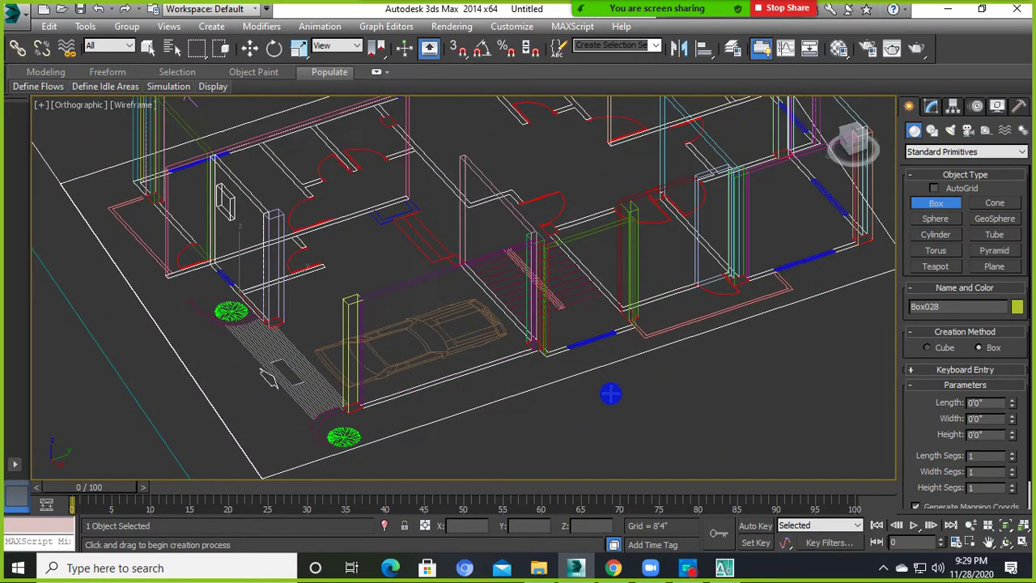
mouse_move(610, 394)
middle_mouse_down("alt")
mouse_move(689, 359)
mouse_move(486, 427)
mouse_move(531, 315)
mouse_move(539, 402)
mouse_move(612, 428)
mouse_move(666, 395)
mouse_move(623, 311)
mouse_move(481, 377)
middle_mouse_up("alt")
key("F3")
scroll(609, 428, "up", 3)
key("F3")
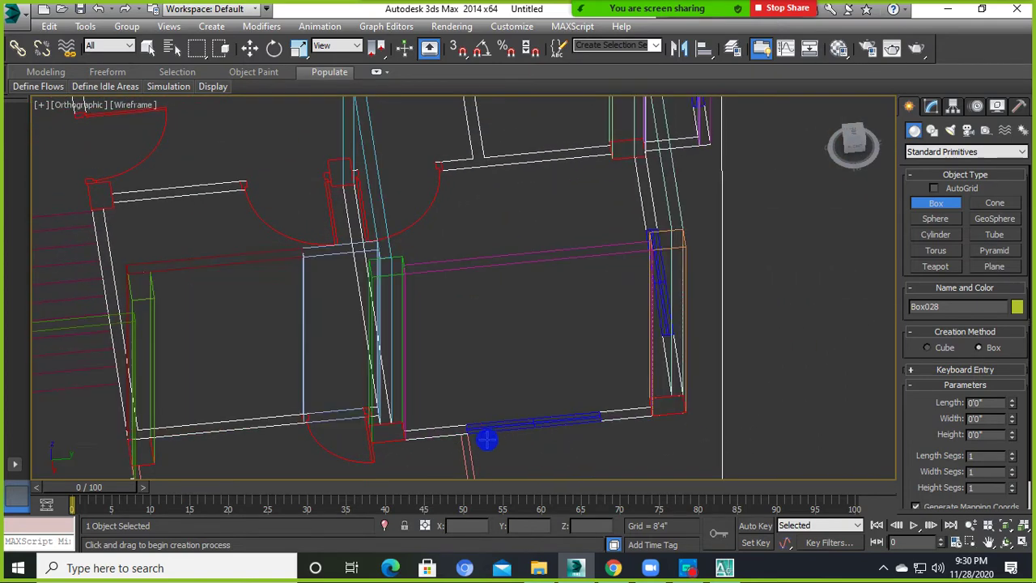
middle_click_drag(486, 435, 511, 427, "alt")
middle_click_drag(583, 399, 441, 423)
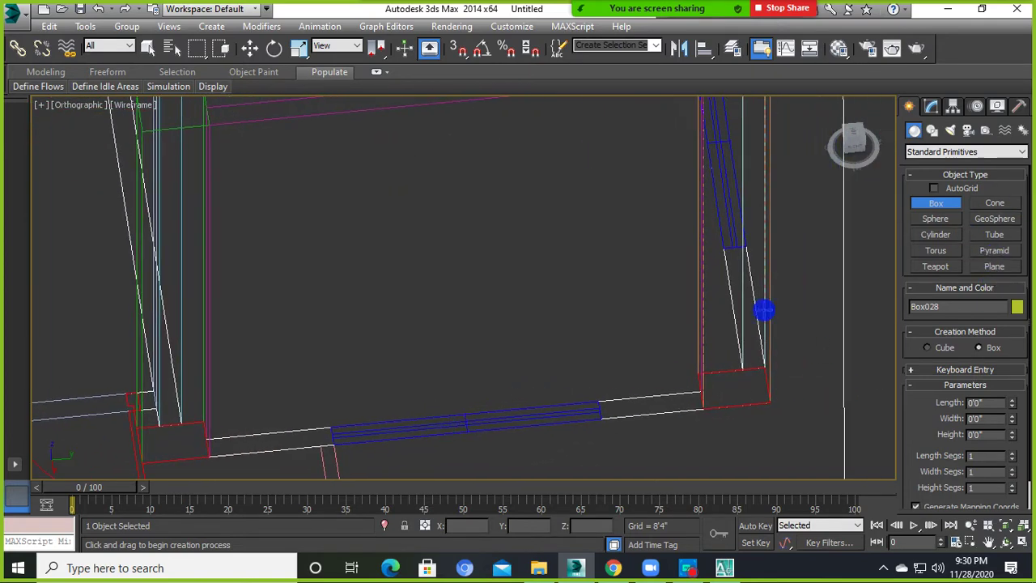
With vertex snapping on, draw Box032 5'0" long and 0'5" wide across the wall opening.
key("s")
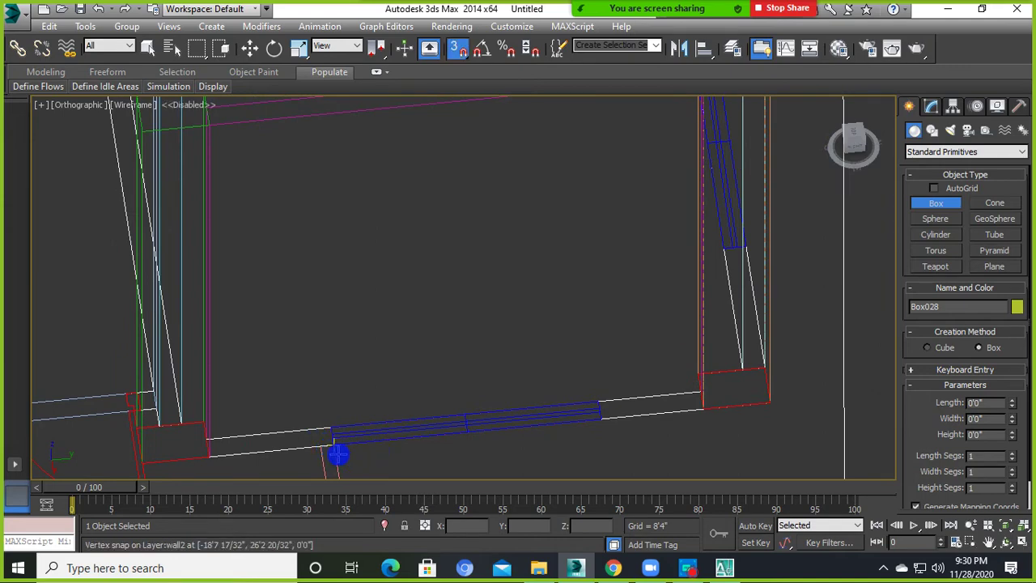
mouse_move(340, 449)
left_mouse_down()
mouse_move(601, 404)
mouse_move(605, 391)
left_mouse_up()
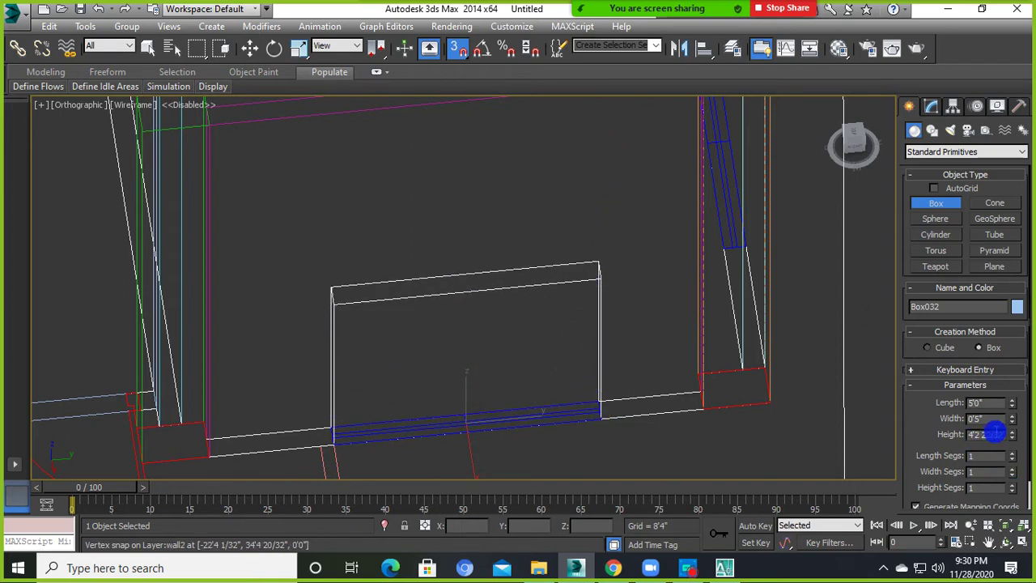
type("32")
left_click(995, 441)
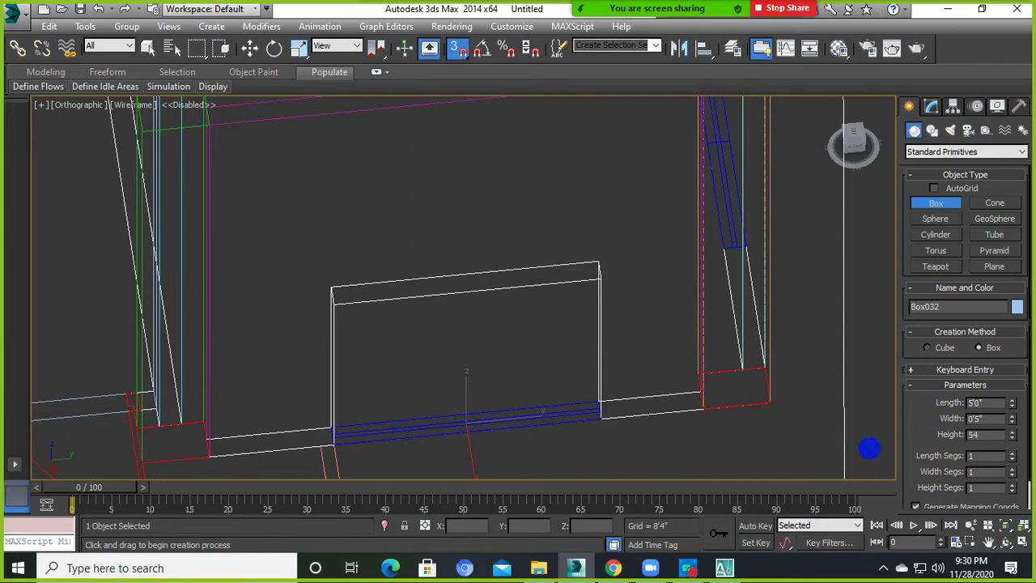
type("0")
key("Return")
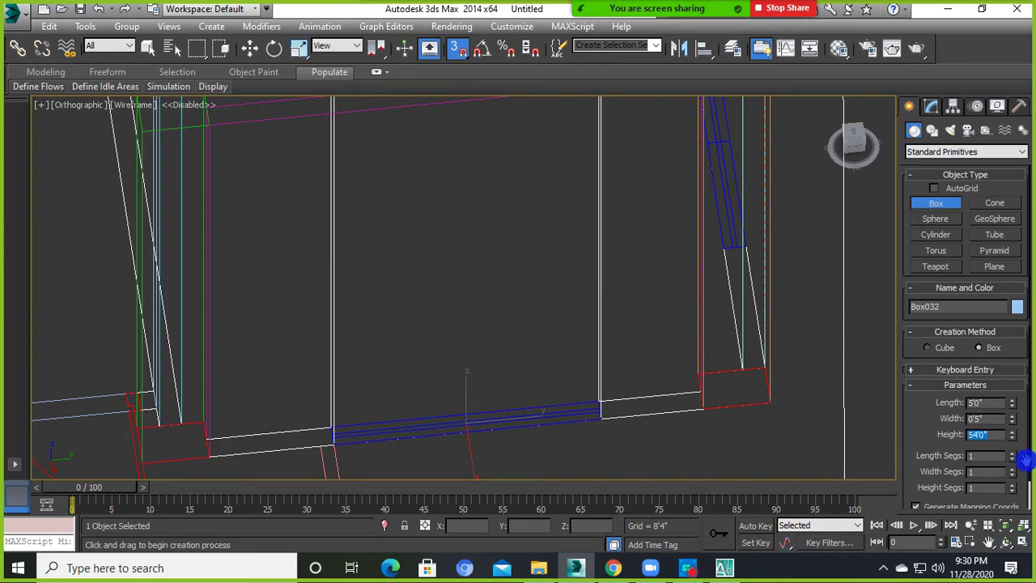
key("w")
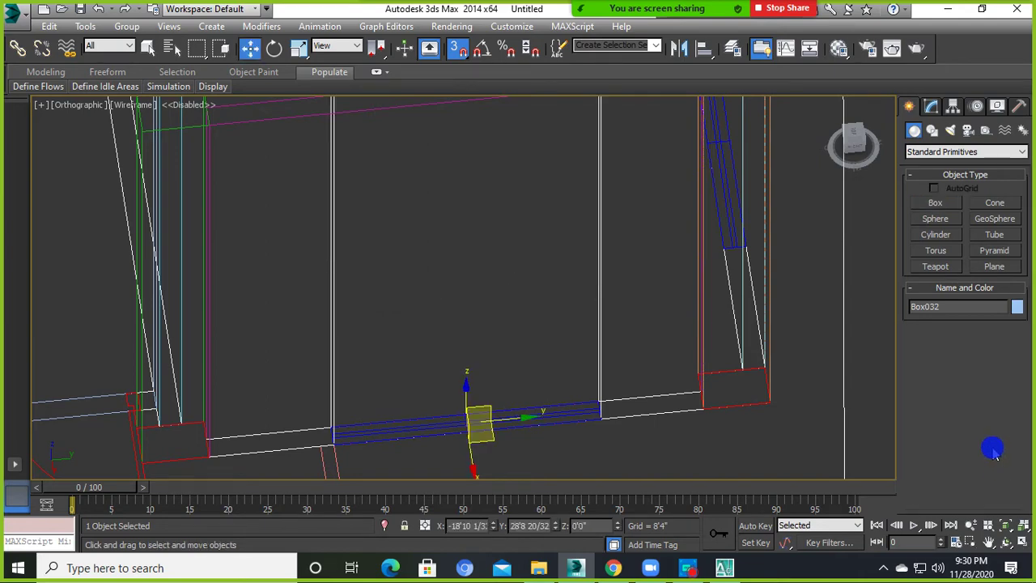
key("ctrl+z")
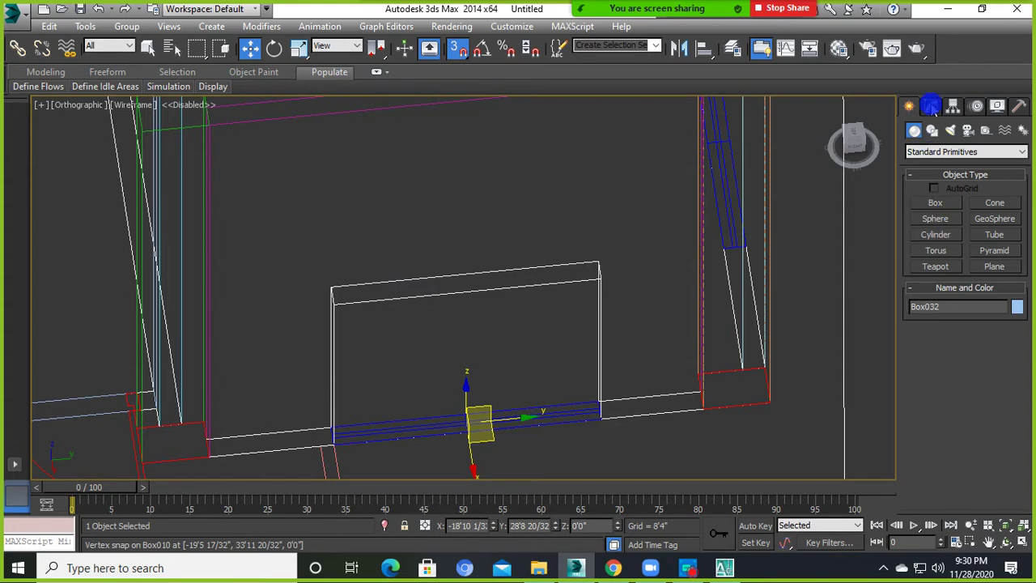
Give Box032 a height of 4'6 29/32" and a width of 1'7 6/32".
left_click(931, 106)
left_click_drag(1011, 354, 1013, 356)
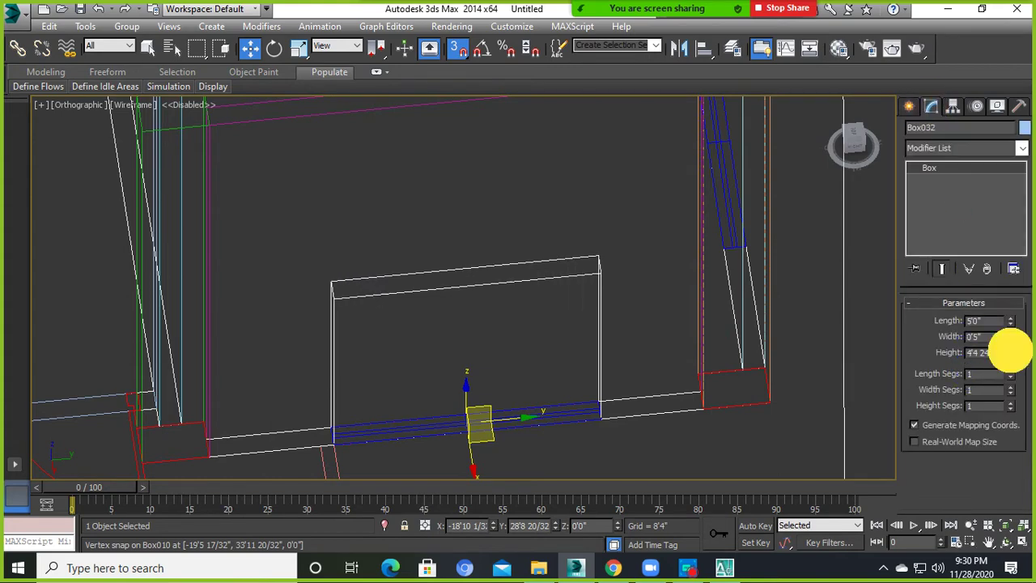
mouse_move(515, 313)
middle_mouse_down("alt")
mouse_move(514, 387)
mouse_move(480, 383)
mouse_move(508, 363)
mouse_move(470, 316)
mouse_move(479, 339)
mouse_move(522, 345)
mouse_move(489, 338)
middle_mouse_up("alt")
key("F3")
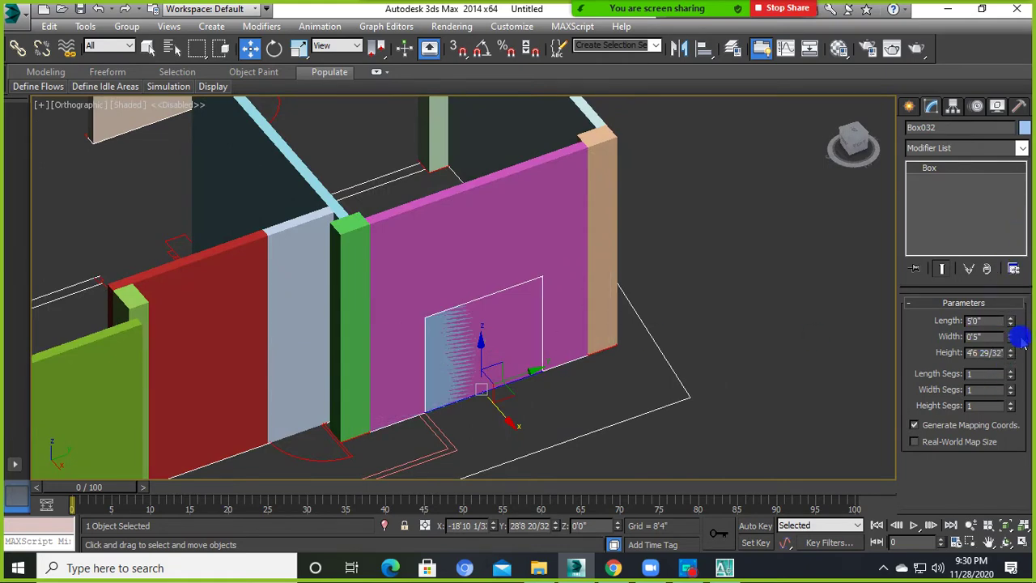
left_click_drag(1012, 336, 1021, 125)
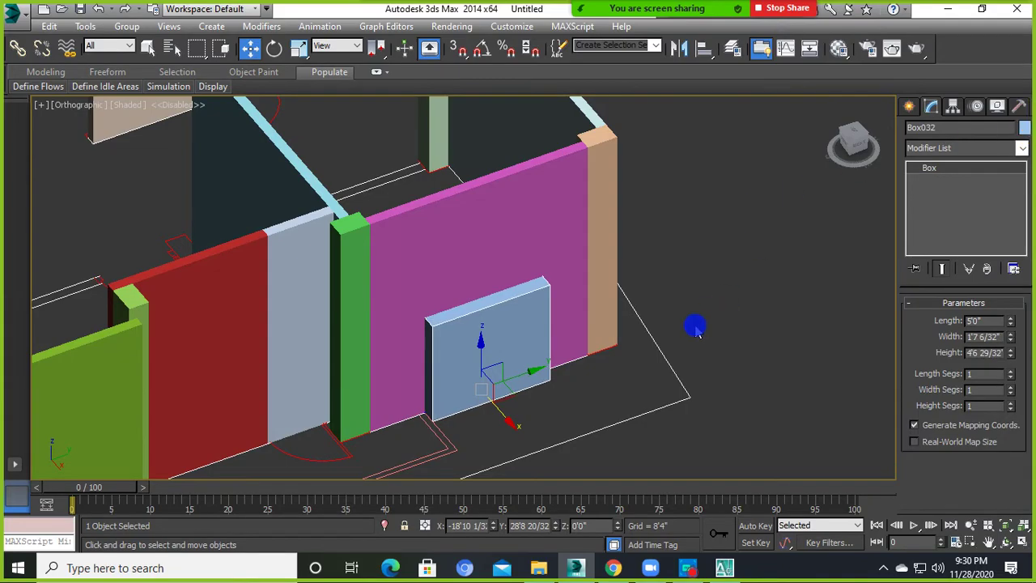
mouse_move(693, 327)
middle_mouse_down("alt")
mouse_move(527, 314)
mouse_move(385, 340)
mouse_move(566, 294)
mouse_move(786, 261)
mouse_move(651, 356)
mouse_move(837, 351)
mouse_move(494, 353)
mouse_move(425, 322)
mouse_move(421, 301)
mouse_move(433, 353)
middle_mouse_up("alt")
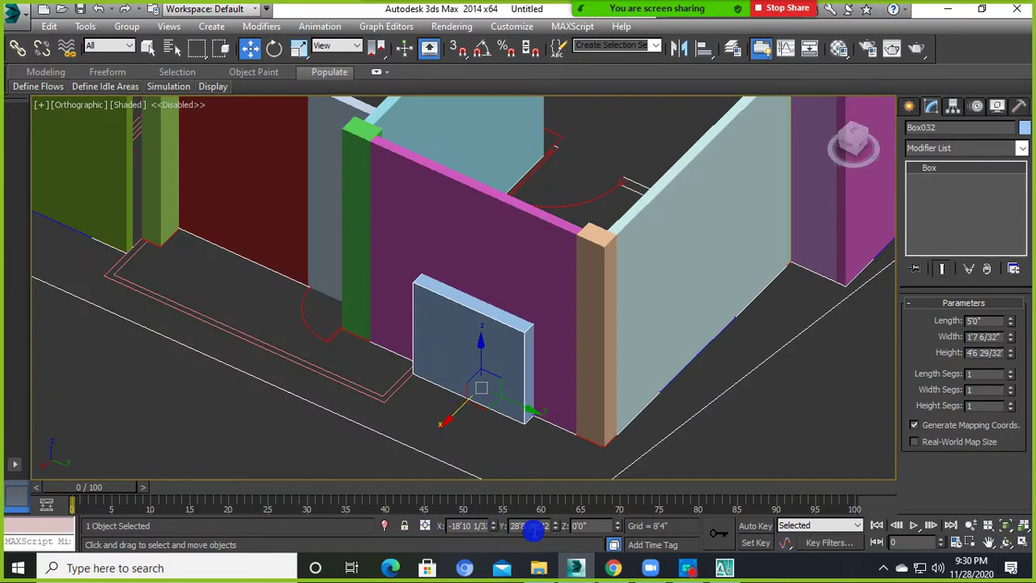
Lift the box about 2'4" up the magenta wall via its Z coordinate, then deselect it.
double_click(593, 525)
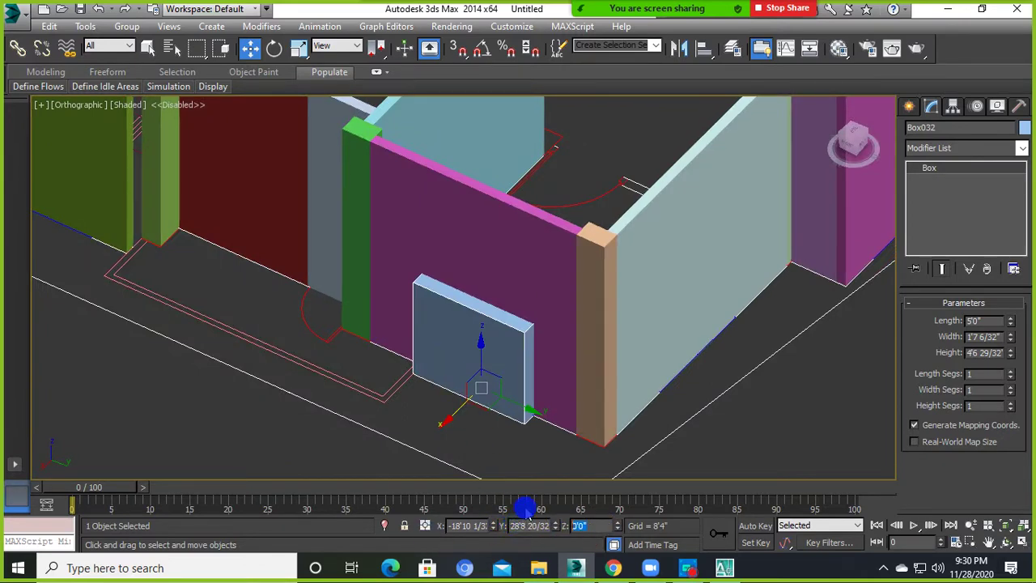
middle_click_drag(479, 410, 585, 385, "alt")
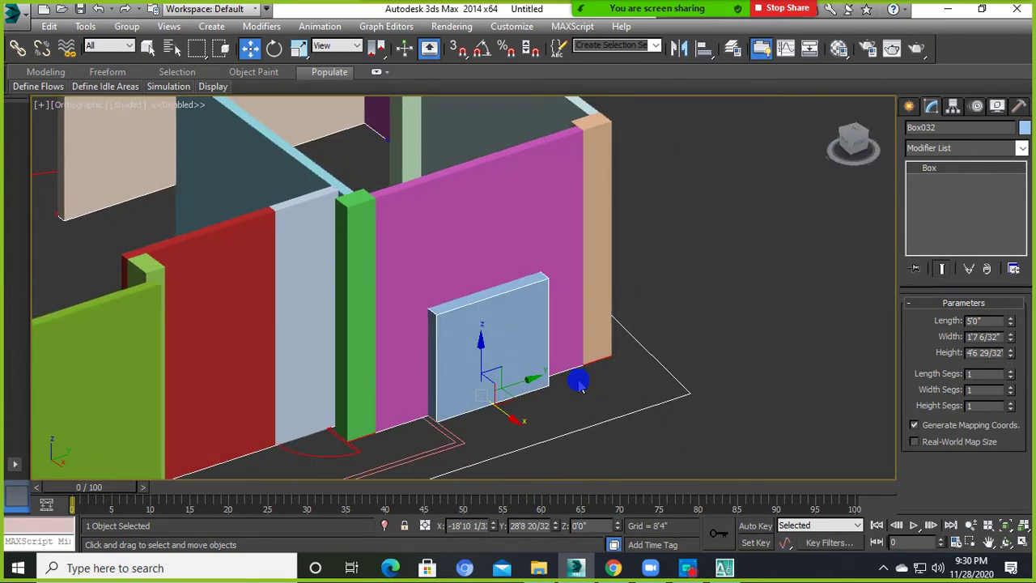
double_click(594, 526)
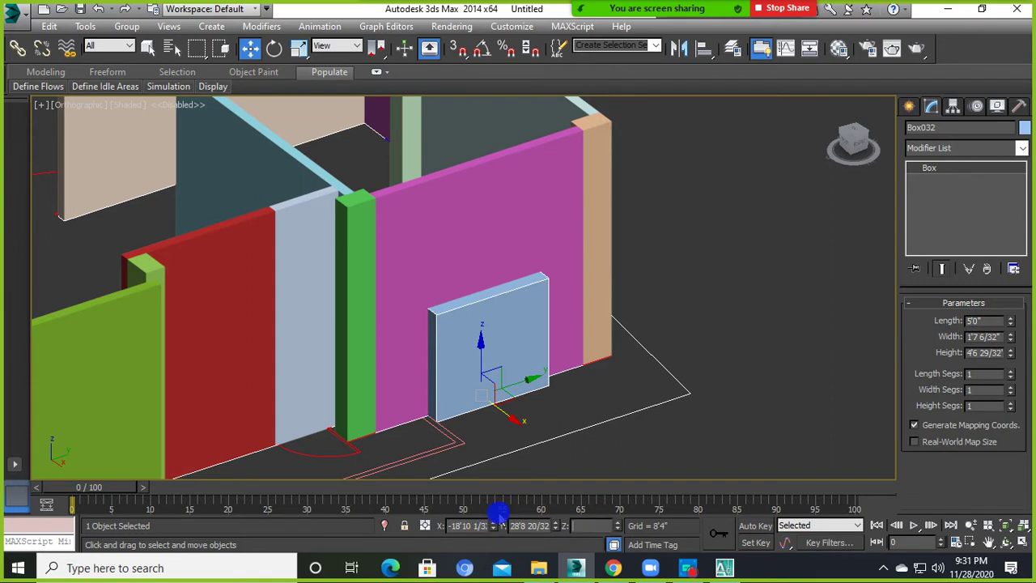
left_click(600, 530)
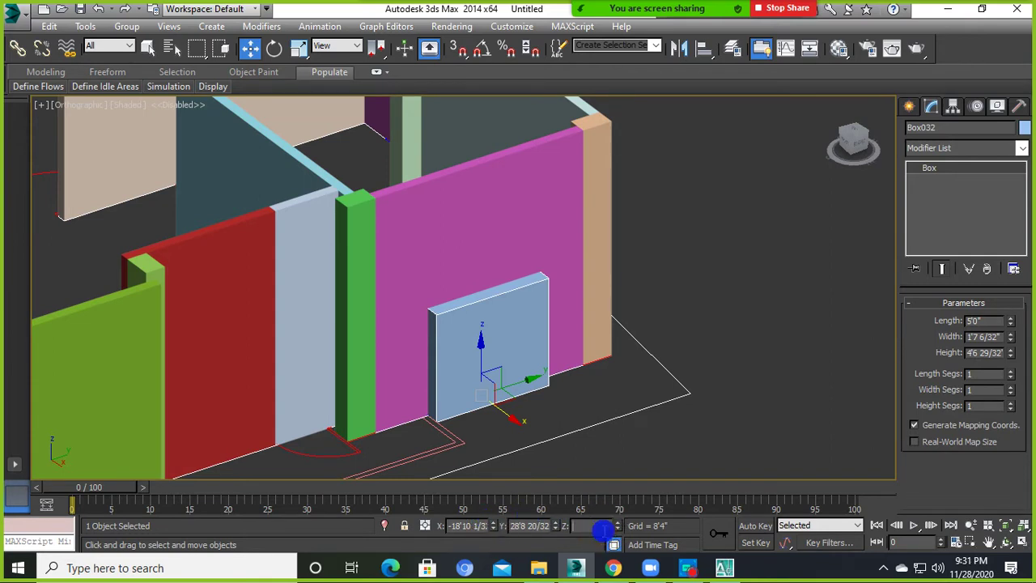
type("2")
key("Return")
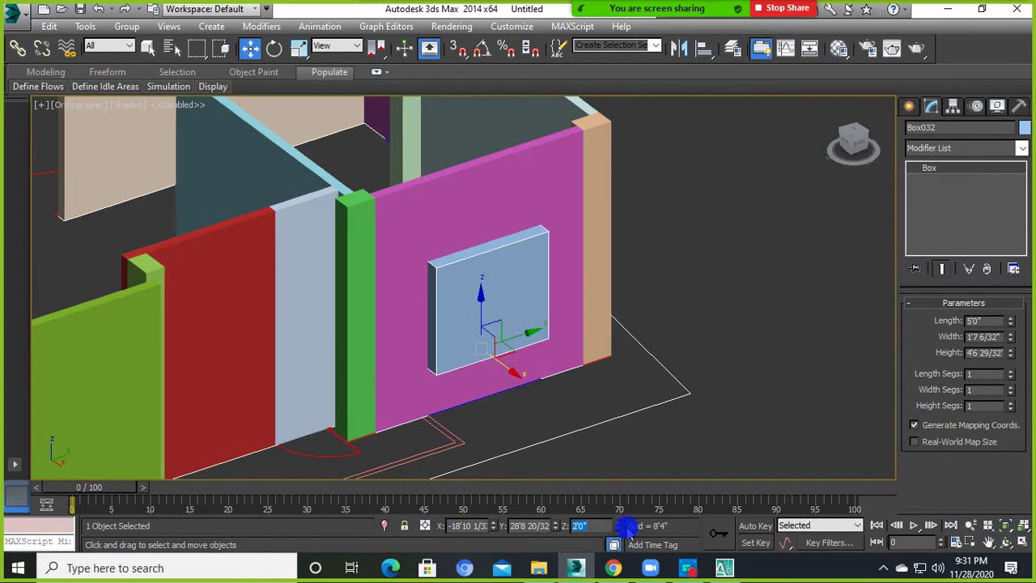
left_click_drag(617, 524, 615, 524)
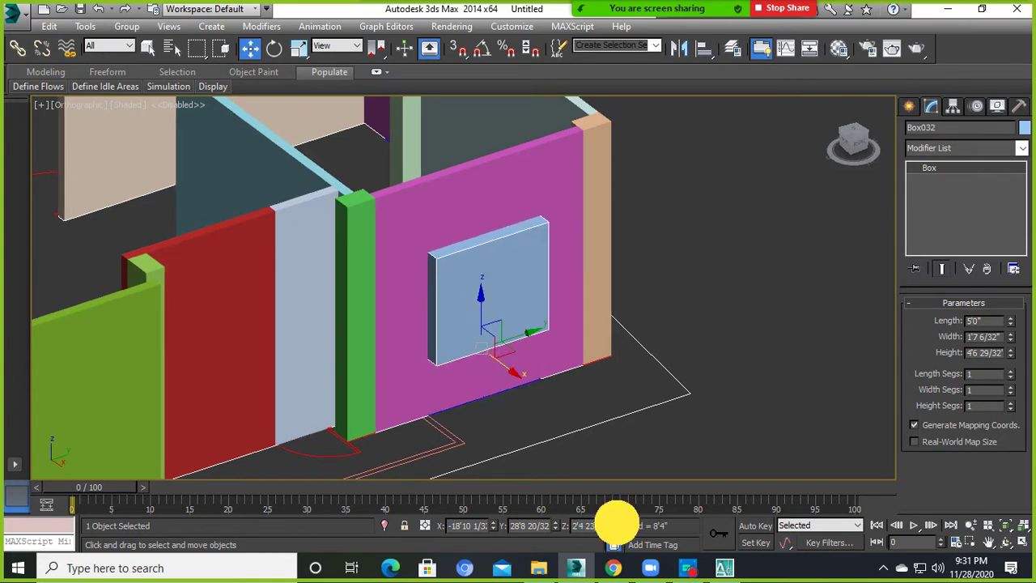
left_click(703, 301)
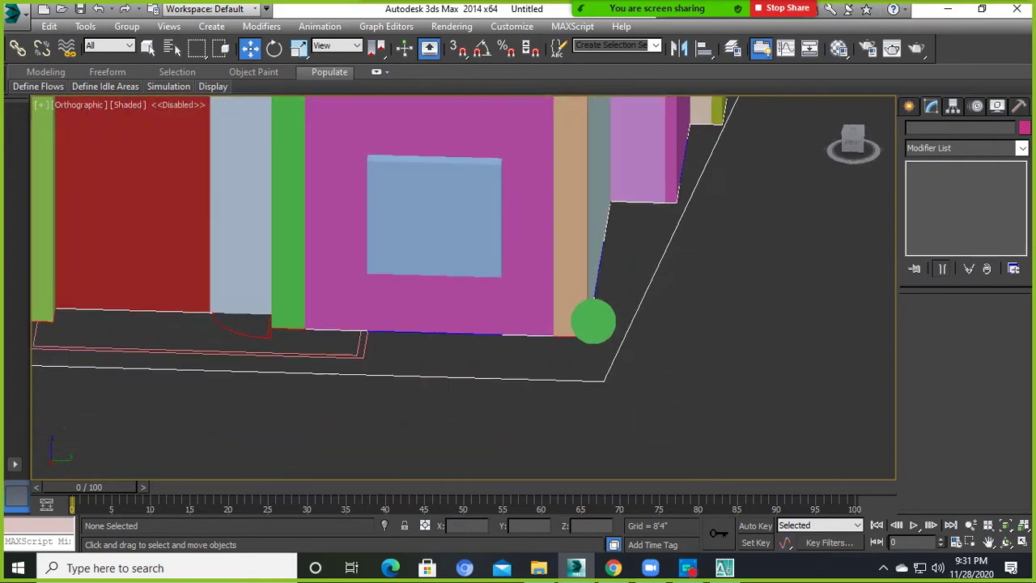
Orbit to a frontal view of the magenta wall and select Box008.
mouse_move(650, 329)
middle_mouse_down("alt")
mouse_move(594, 319)
mouse_move(534, 402)
middle_mouse_up("alt")
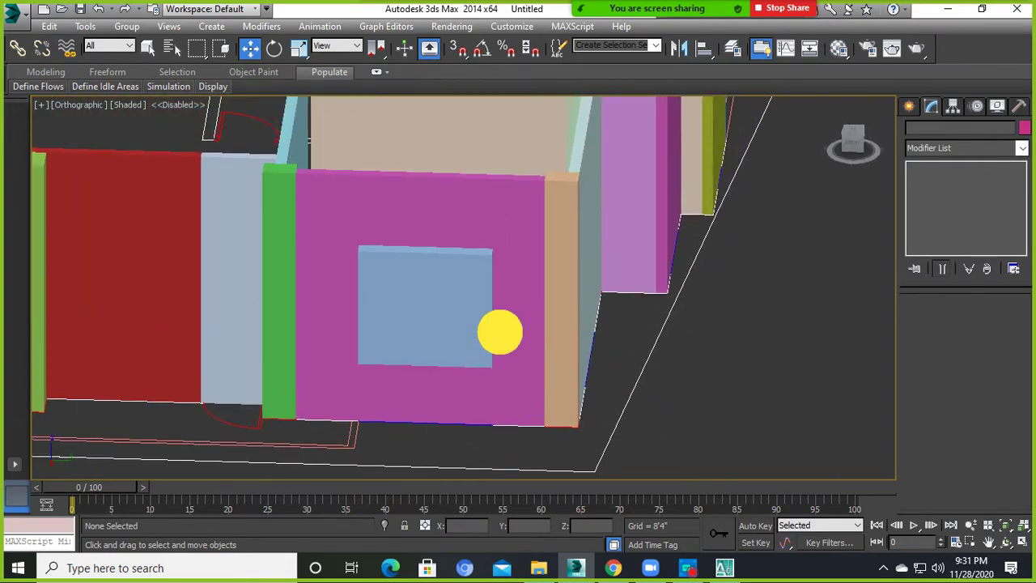
left_click(499, 331)
mouse_move(499, 331)
middle_mouse_down("alt")
mouse_move(517, 289)
mouse_move(550, 335)
mouse_move(703, 348)
middle_mouse_up("alt")
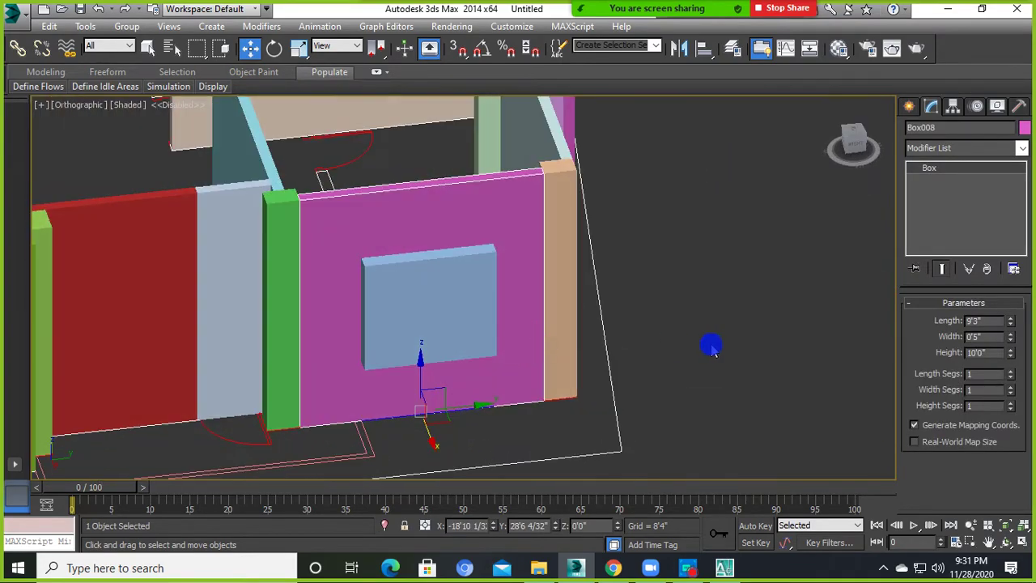
left_click(704, 348)
left_click(470, 234)
mouse_move(475, 241)
middle_mouse_down("alt")
mouse_move(545, 232)
mouse_move(518, 296)
mouse_move(670, 312)
middle_mouse_up("alt")
left_click(671, 312)
left_click(447, 216)
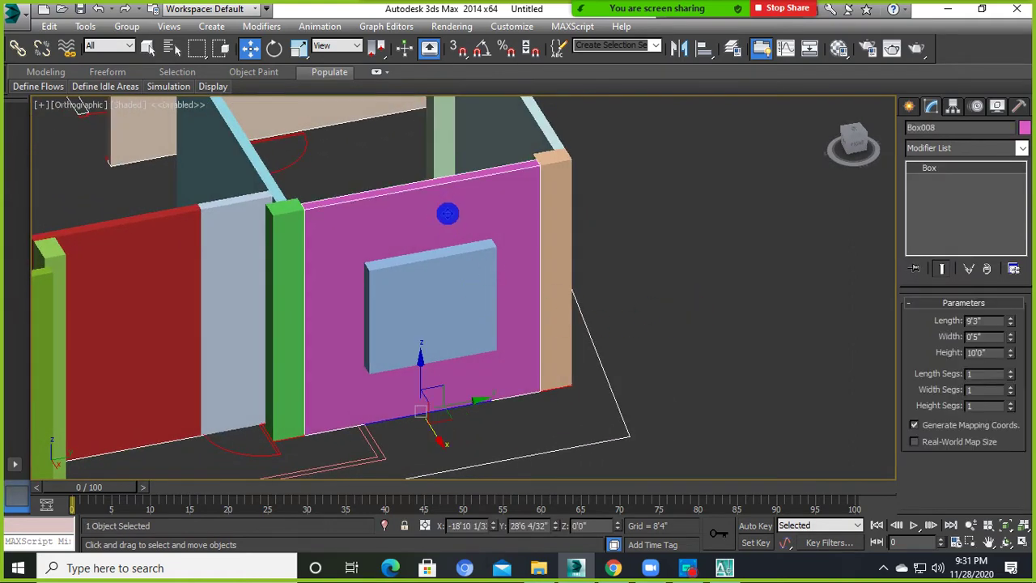
middle_click_drag(447, 216, 474, 208, "alt")
left_click(518, 208)
left_click(465, 189)
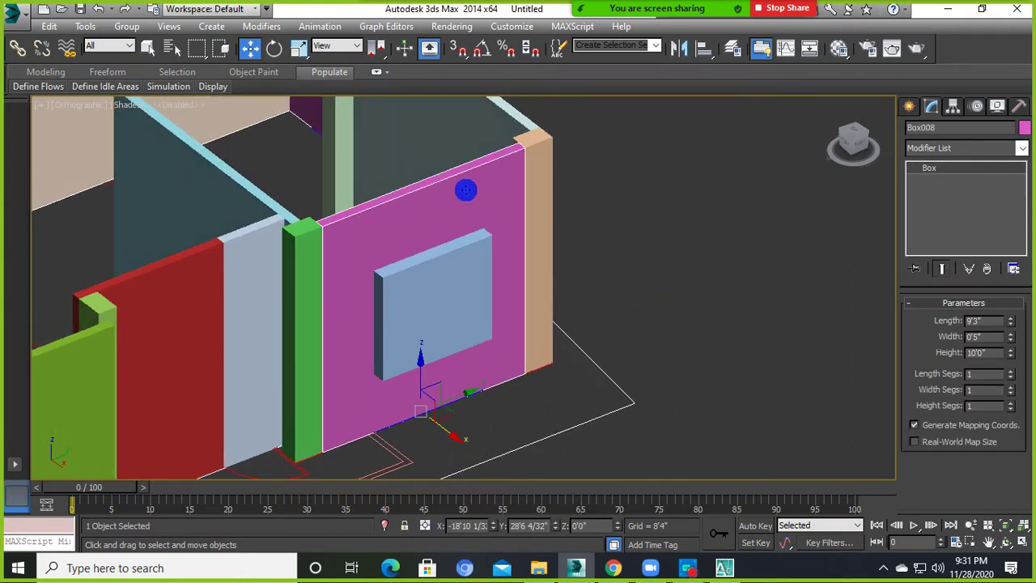
Use a Compound Objects ProBoolean to subtract Box032 from the magenta wall.
left_click(908, 108)
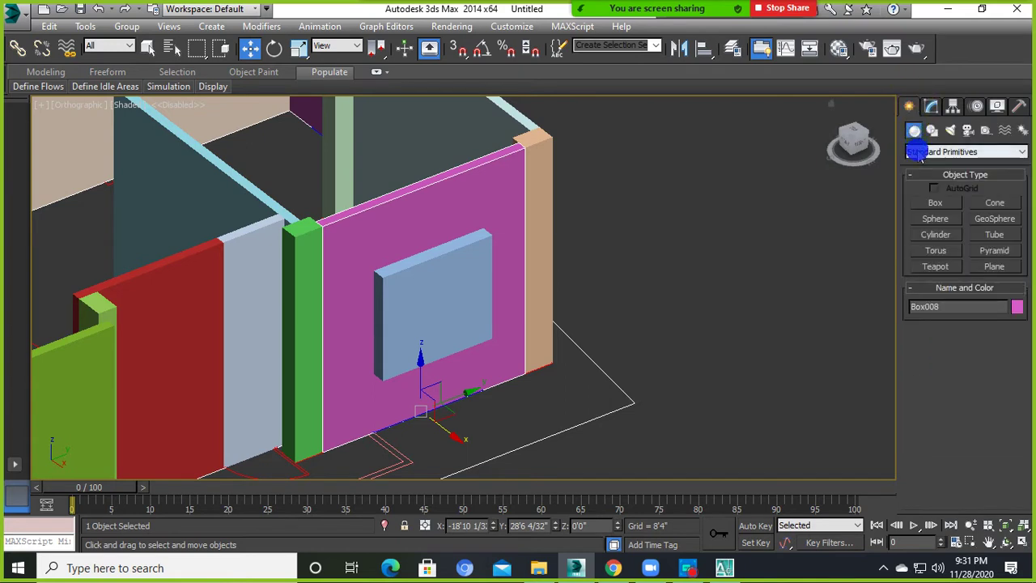
left_click(923, 151)
left_click(926, 192)
left_click(942, 154)
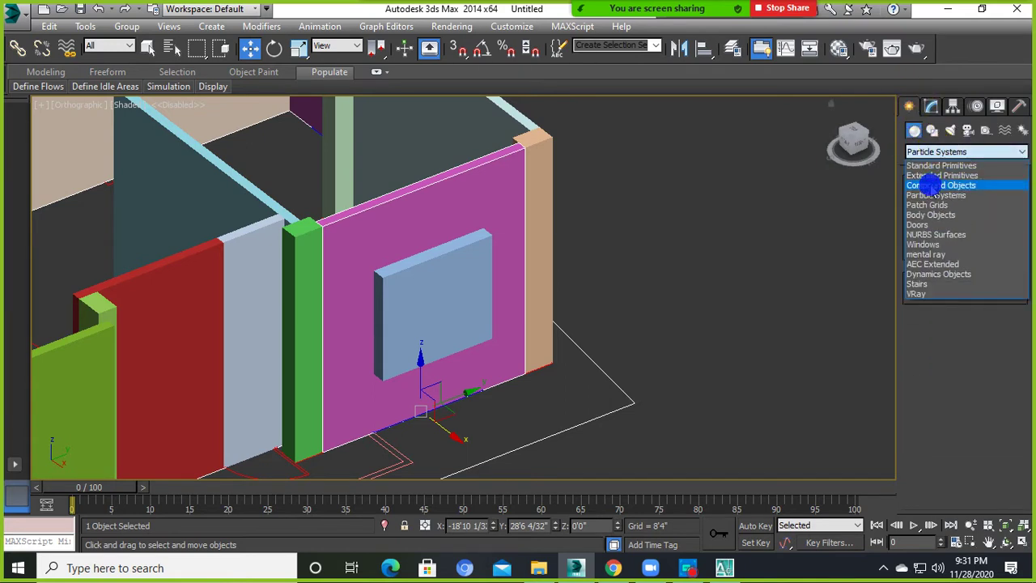
left_click(922, 192)
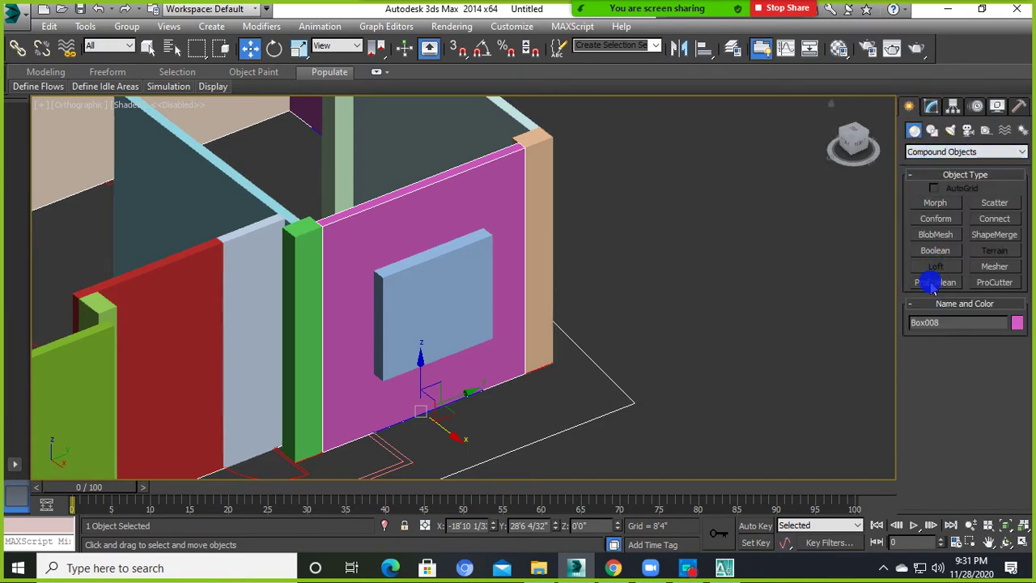
left_click(933, 283)
left_click(964, 363)
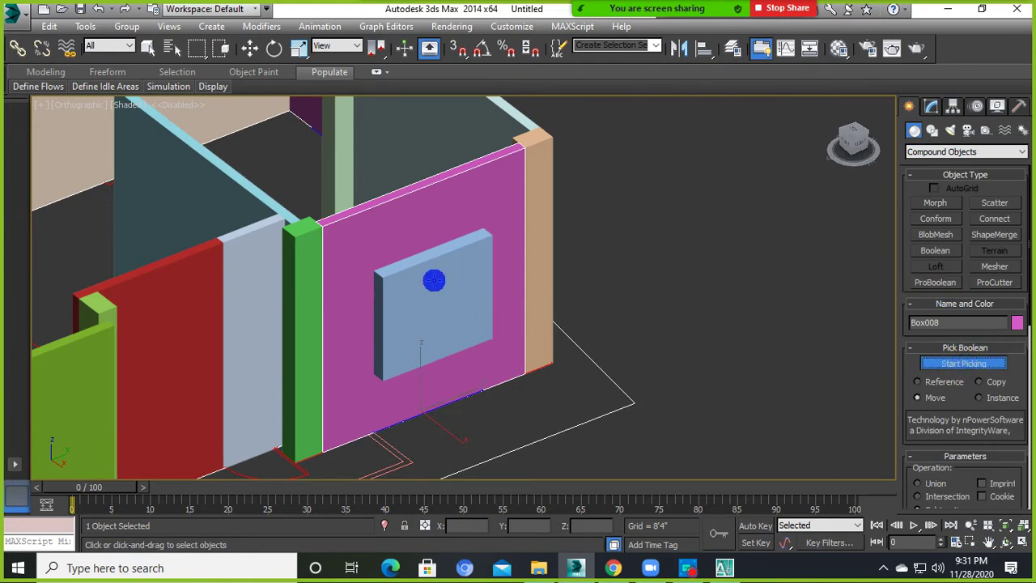
left_click(473, 293)
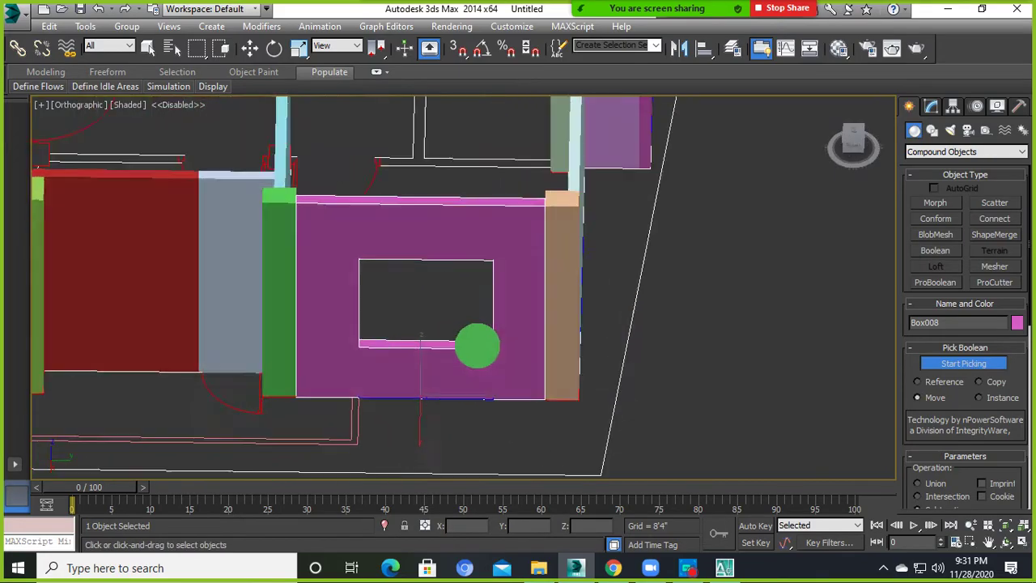
mouse_move(426, 300)
middle_mouse_down("alt")
mouse_move(461, 321)
mouse_move(693, 377)
mouse_move(760, 349)
mouse_move(839, 364)
mouse_move(728, 370)
mouse_move(656, 421)
mouse_move(473, 410)
mouse_move(537, 369)
mouse_move(661, 390)
mouse_move(698, 384)
middle_mouse_up("alt")
Zoom out to see the whole house and deselect the wall.
scroll(662, 389, "down", 3)
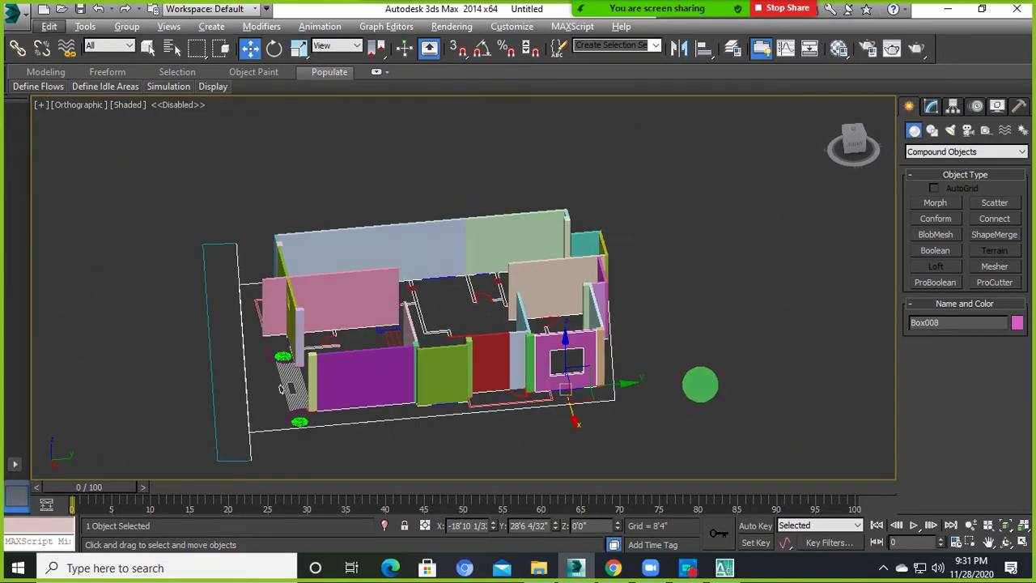
left_click(698, 384)
mouse_move(518, 359)
middle_mouse_down()
mouse_move(518, 383)
mouse_move(483, 354)
mouse_move(453, 373)
mouse_move(545, 324)
mouse_move(722, 361)
mouse_move(547, 300)
mouse_move(636, 314)
middle_mouse_up()
left_click(483, 353)
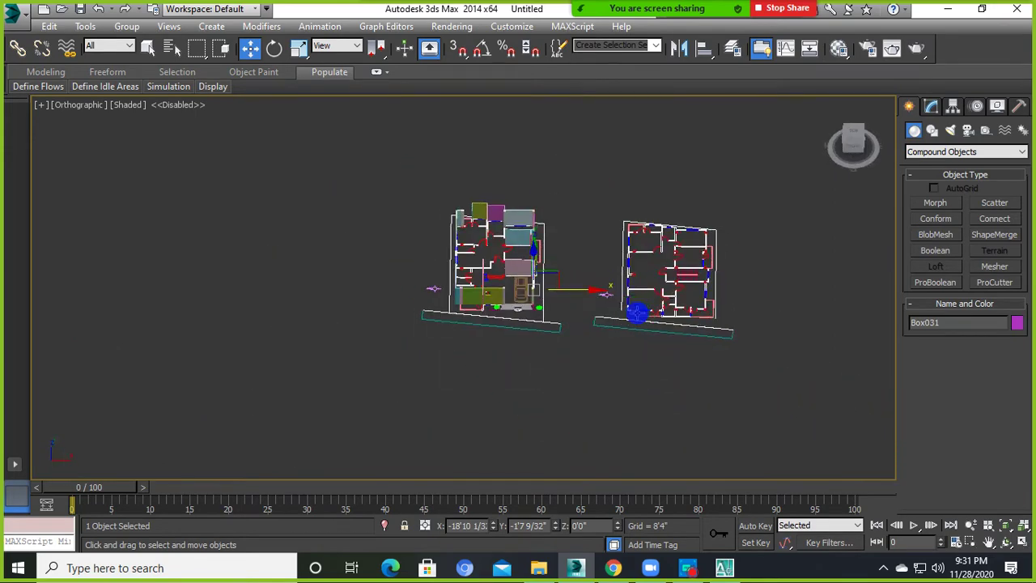
Clear the selection and choose Save As from the application menu.
mouse_move(831, 228)
left_mouse_down()
mouse_move(642, 278)
mouse_move(449, 382)
left_mouse_up()
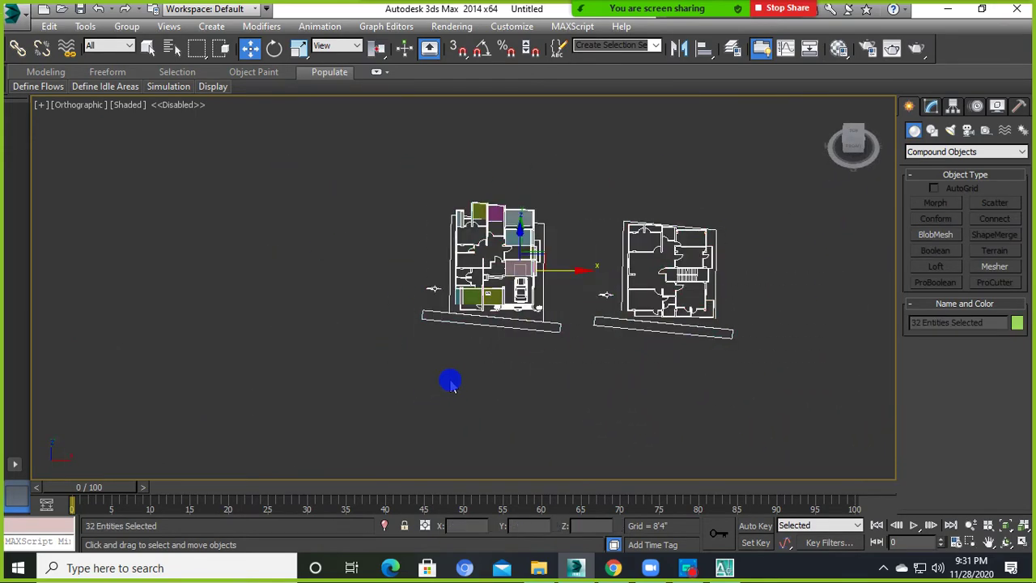
left_click(334, 310)
left_click_drag(752, 213, 402, 384)
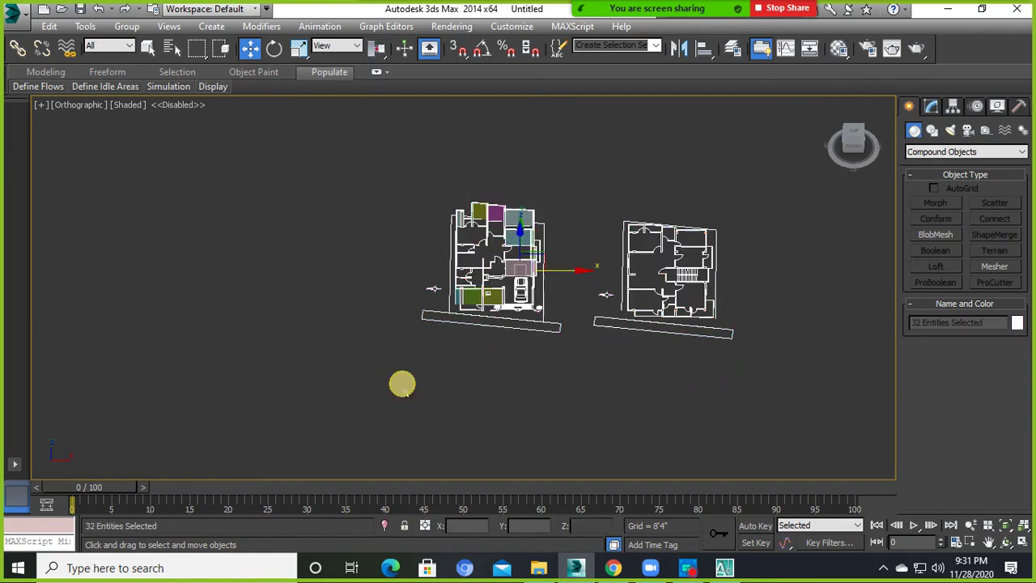
left_click(290, 219)
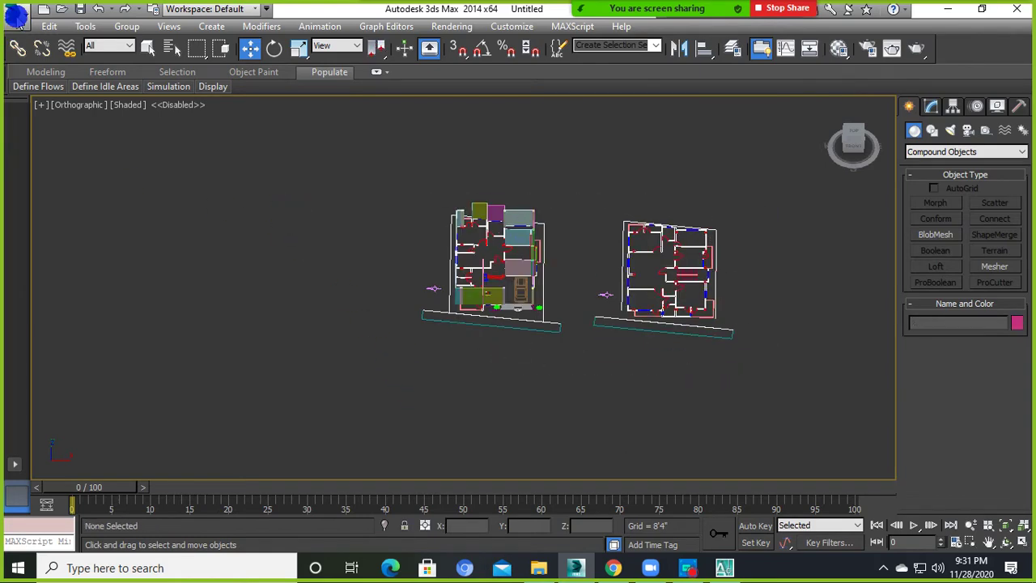
left_click(16, 14)
left_click(53, 198)
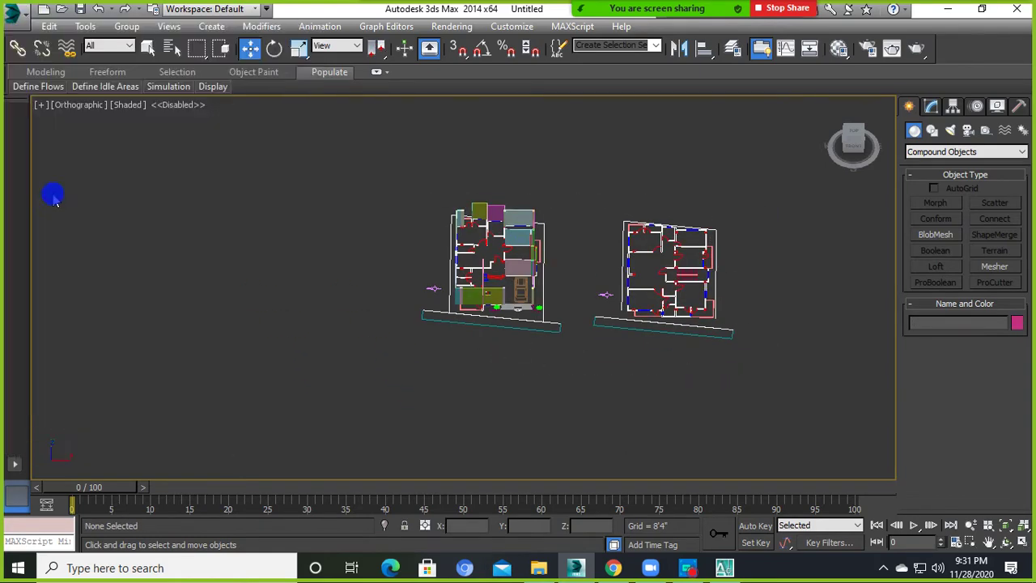
Save the scene as 'house villa.max' in F:\CLASS FOR STUDENT\betch 05 exterior.
left_click(252, 298)
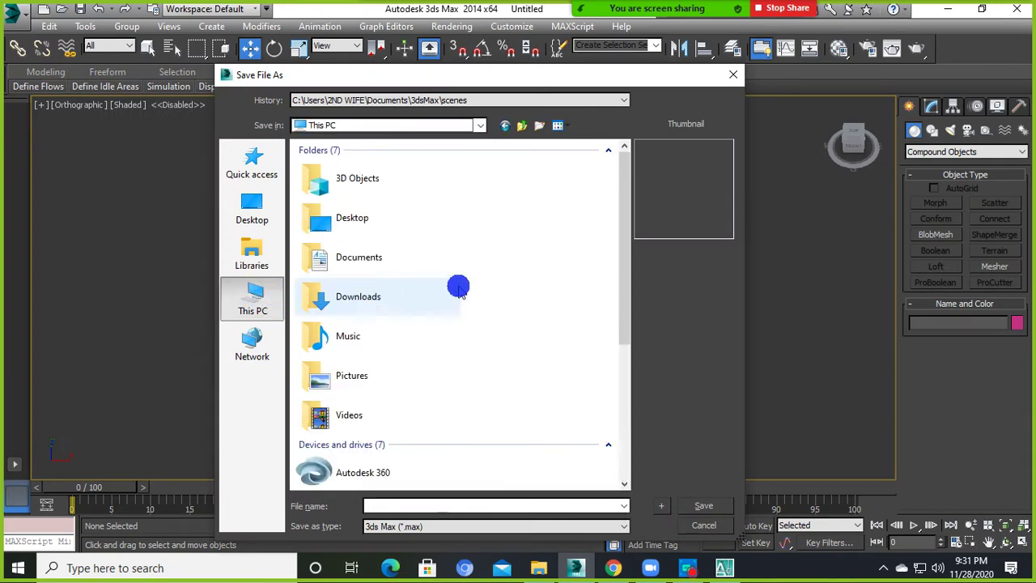
scroll(386, 332, "down", 3)
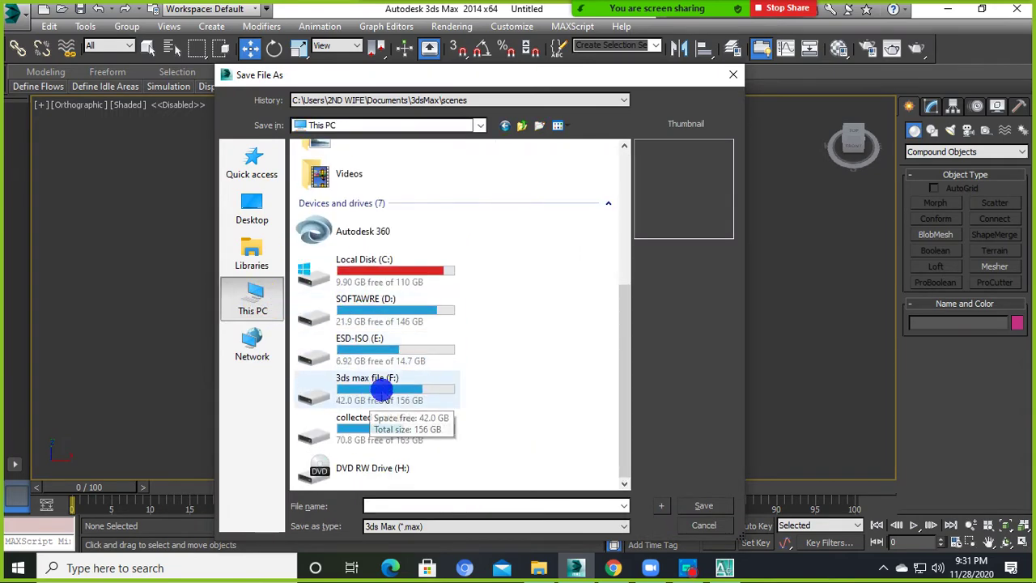
double_click(382, 391)
double_click(335, 249)
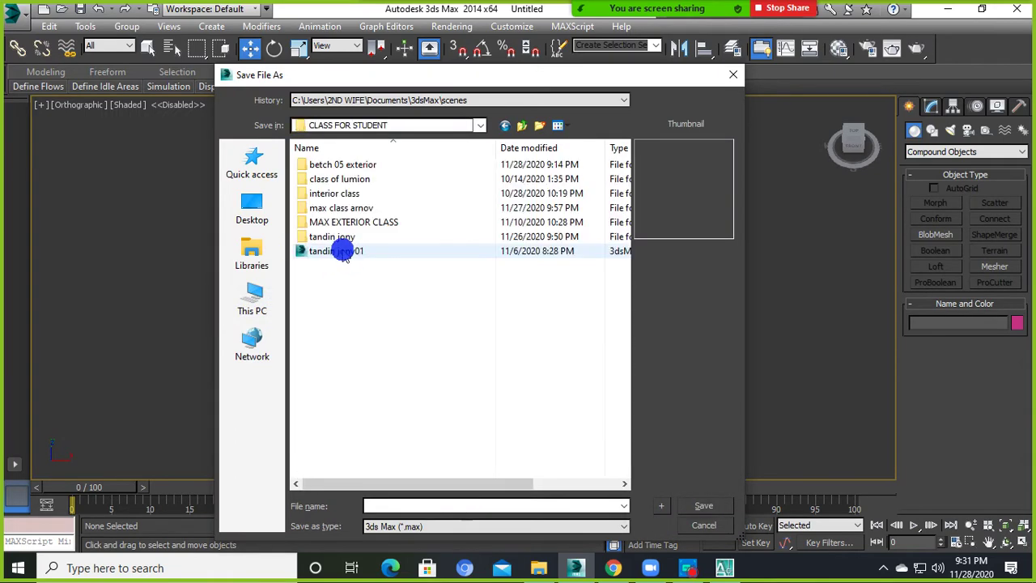
double_click(338, 164)
type("house villa")
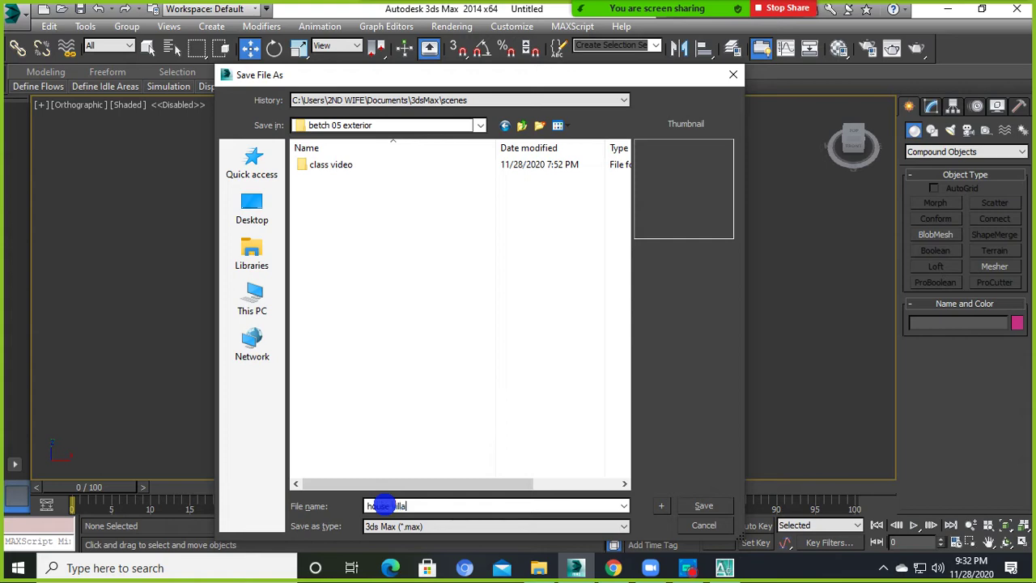
left_click(707, 506)
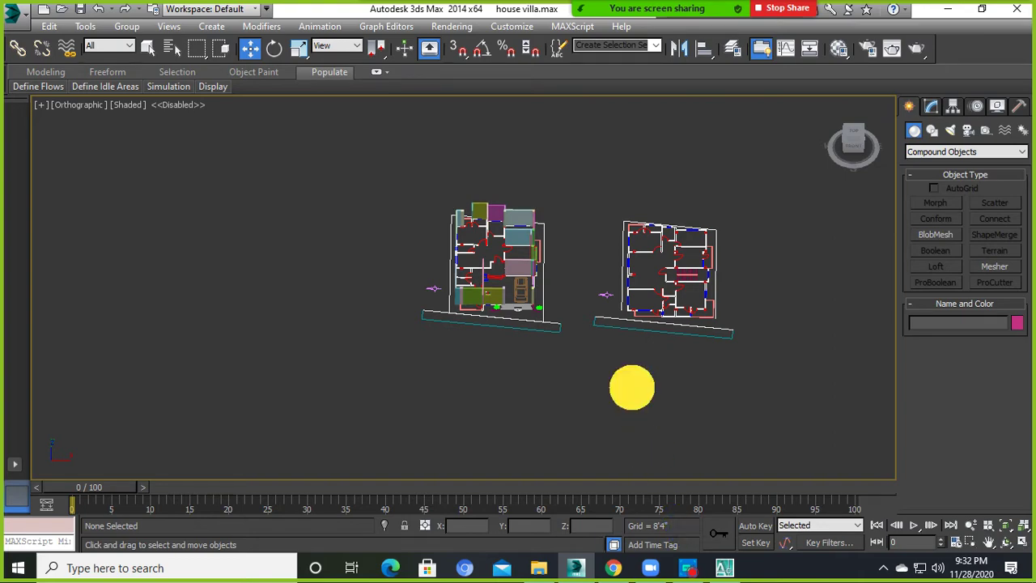
Switch to Standard Primitives and draw a light green wall box in open space.
mouse_move(631, 386)
middle_mouse_down()
mouse_move(557, 359)
mouse_move(537, 316)
mouse_move(474, 296)
middle_mouse_up()
scroll(474, 296, "up", 5)
left_click(938, 152)
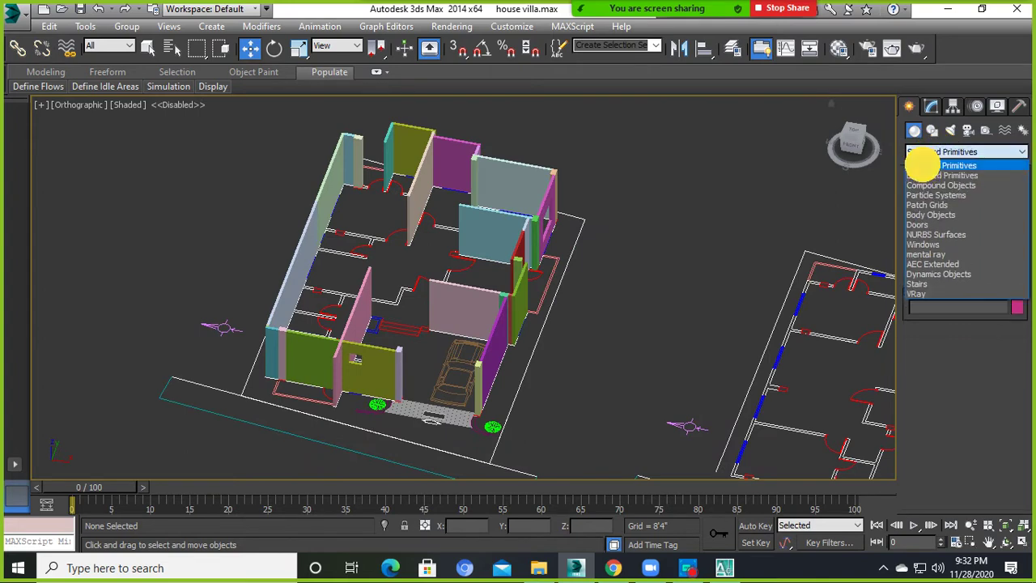
left_click(922, 152)
scroll(542, 243, "down", 4)
scroll(569, 289, "down", 4)
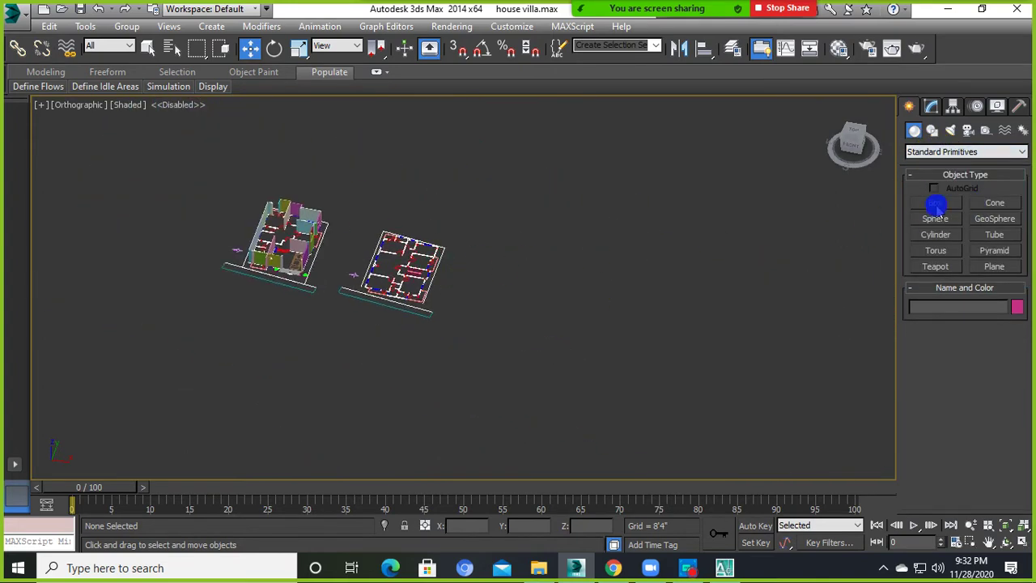
left_click(936, 205)
middle_click_drag(681, 307, 442, 308)
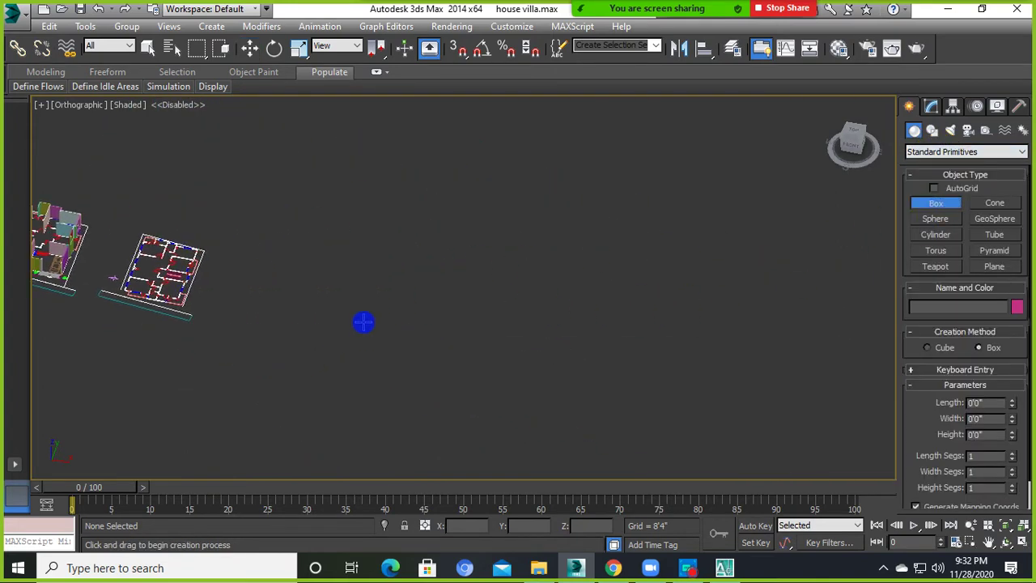
mouse_move(338, 327)
left_mouse_down()
mouse_move(513, 317)
mouse_move(504, 349)
mouse_move(526, 356)
left_mouse_up()
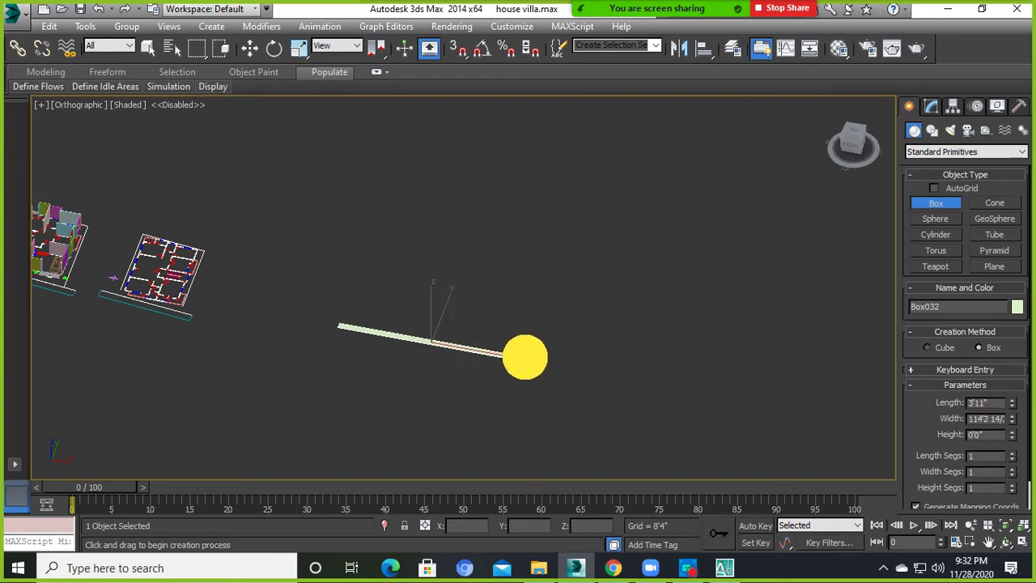
middle_click_drag(526, 203, 479, 290, "alt")
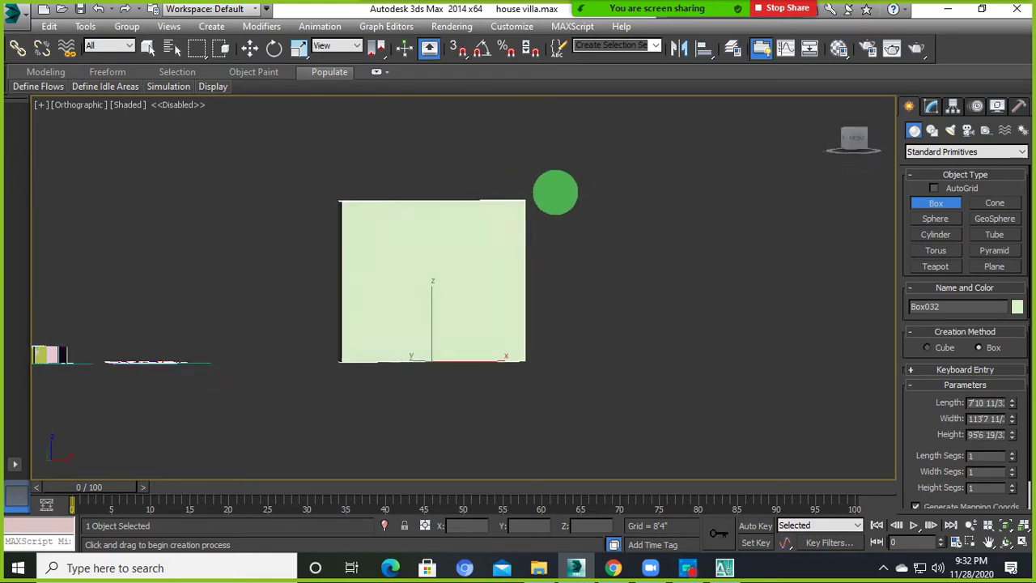
right_click(476, 289)
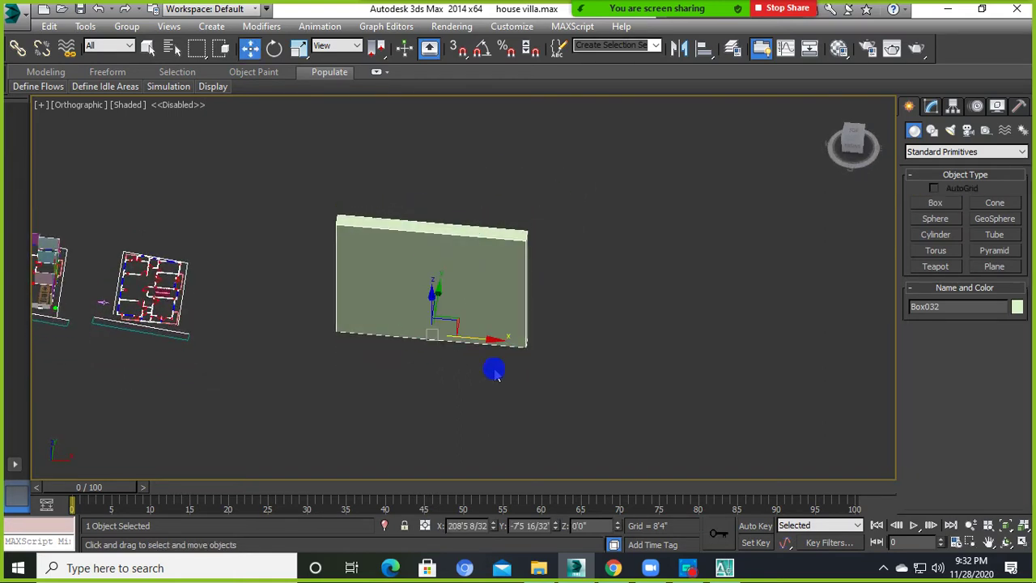
middle_click_drag(457, 348, 620, 301, "alt")
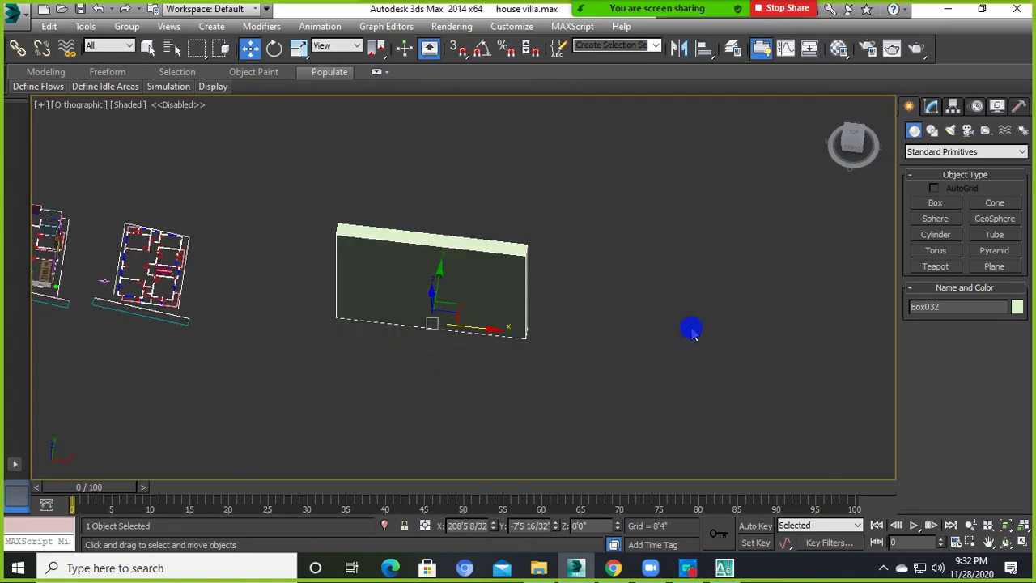
Draw a tall box through the wall's lower middle as a door cutter.
left_click(934, 202)
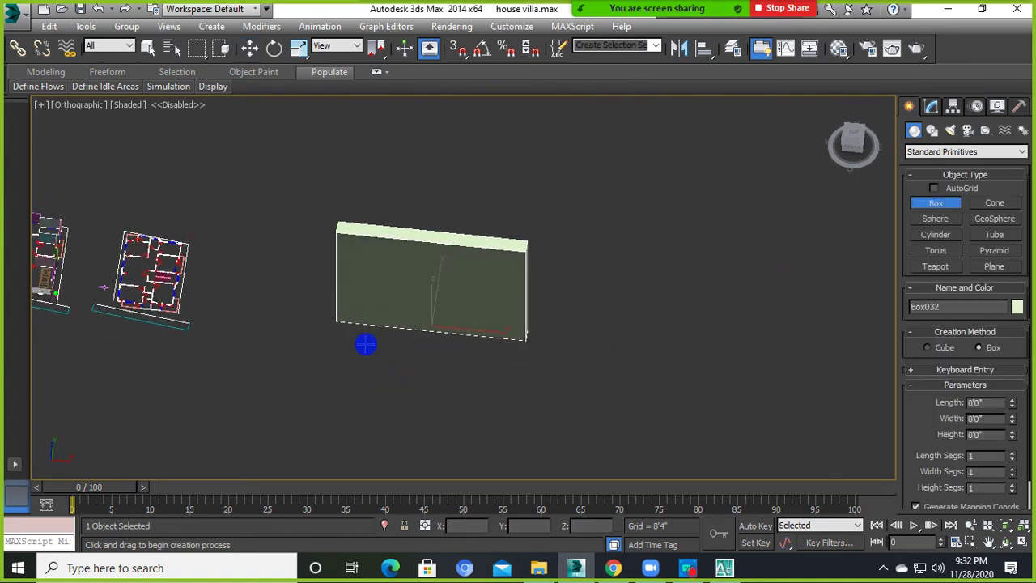
mouse_move(391, 370)
middle_mouse_down("alt")
mouse_move(372, 351)
mouse_move(538, 332)
middle_mouse_up("alt")
scroll(341, 345, "up", 5)
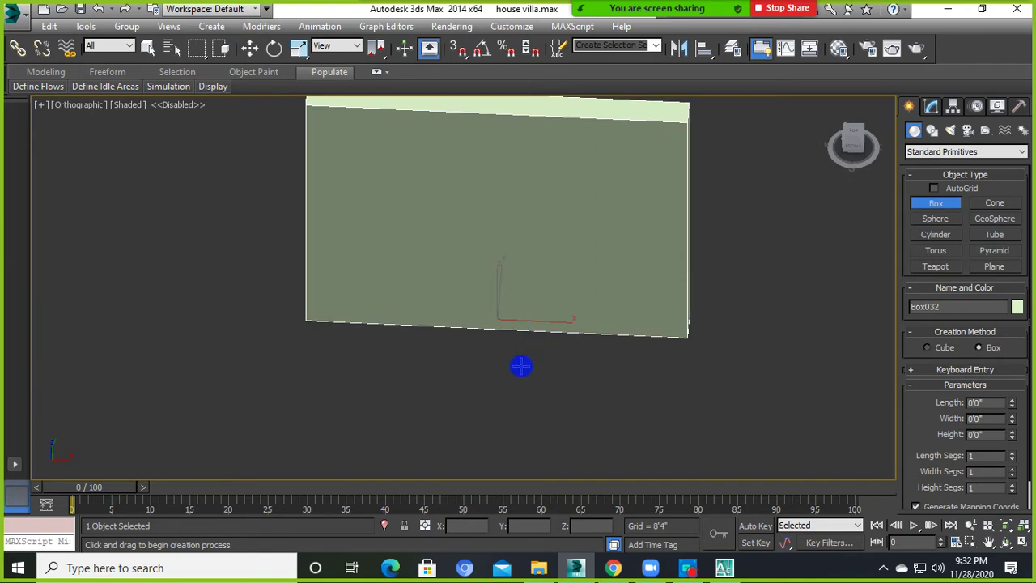
key("F3")
left_click_drag(416, 345, 553, 294)
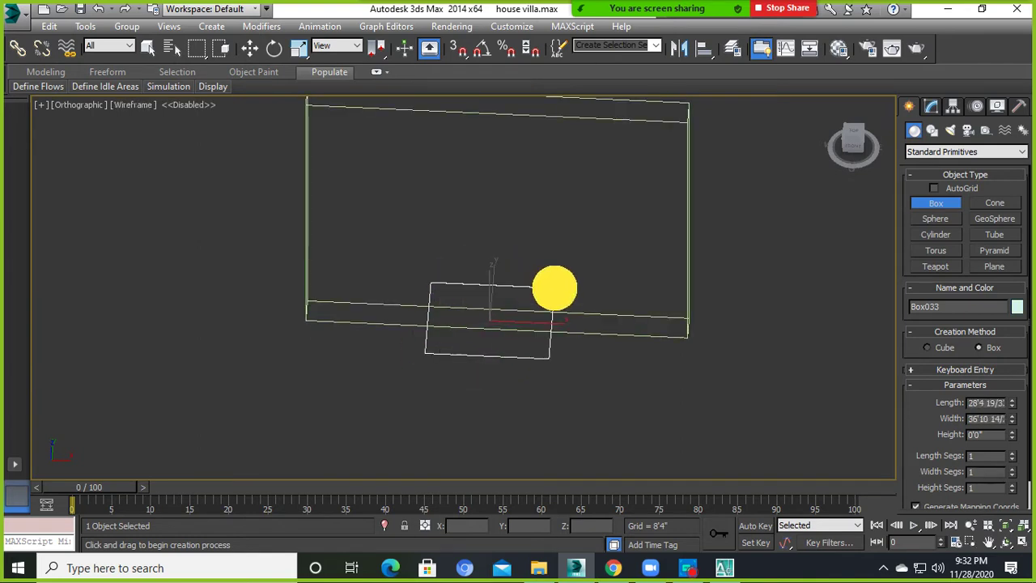
middle_click_drag(547, 144, 555, 196, "alt")
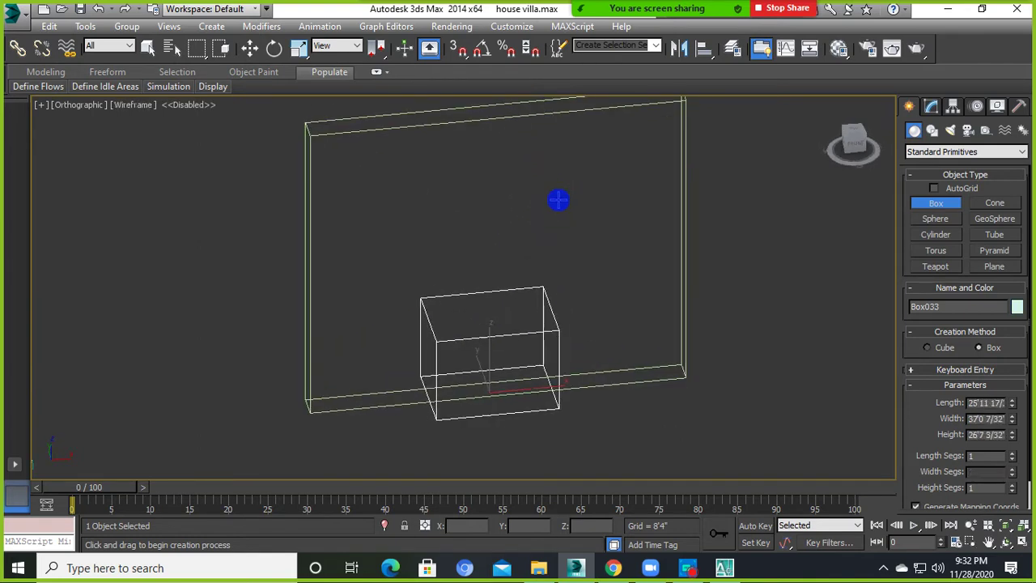
right_click(546, 192)
scroll(520, 262, "down", 4)
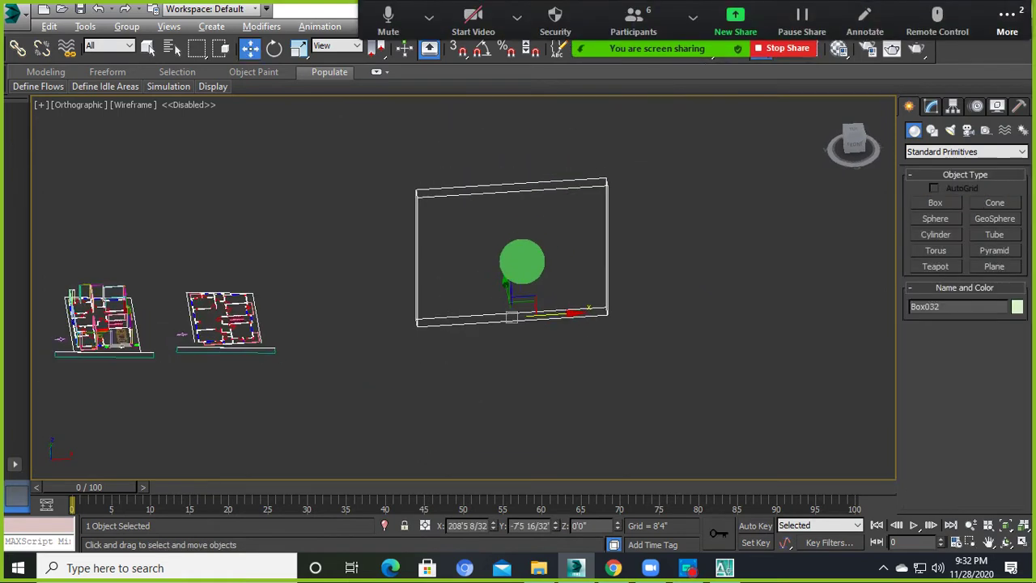
left_click(938, 204)
middle_click_drag(409, 337, 380, 407)
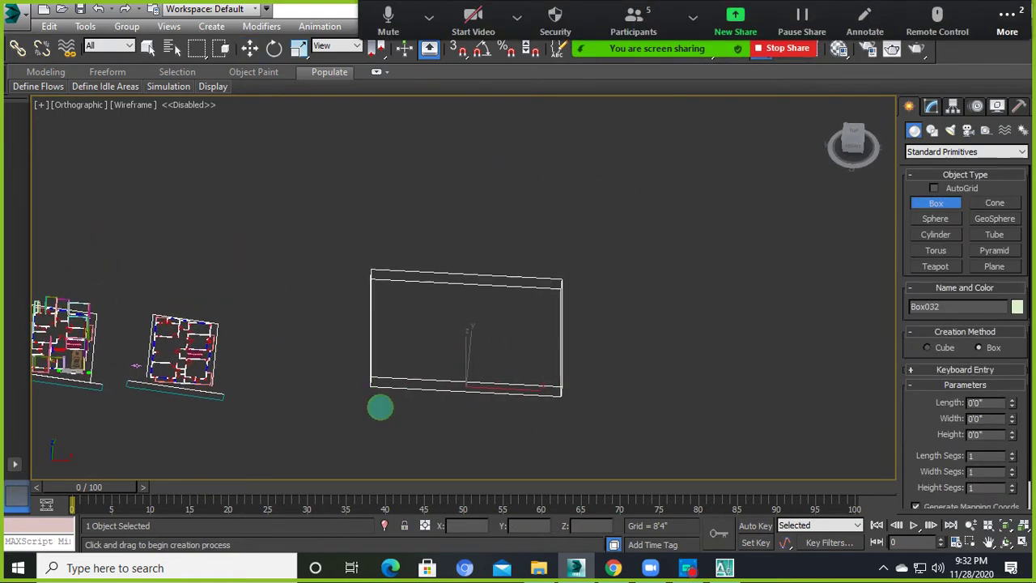
left_click_drag(442, 396, 499, 344)
key("F3")
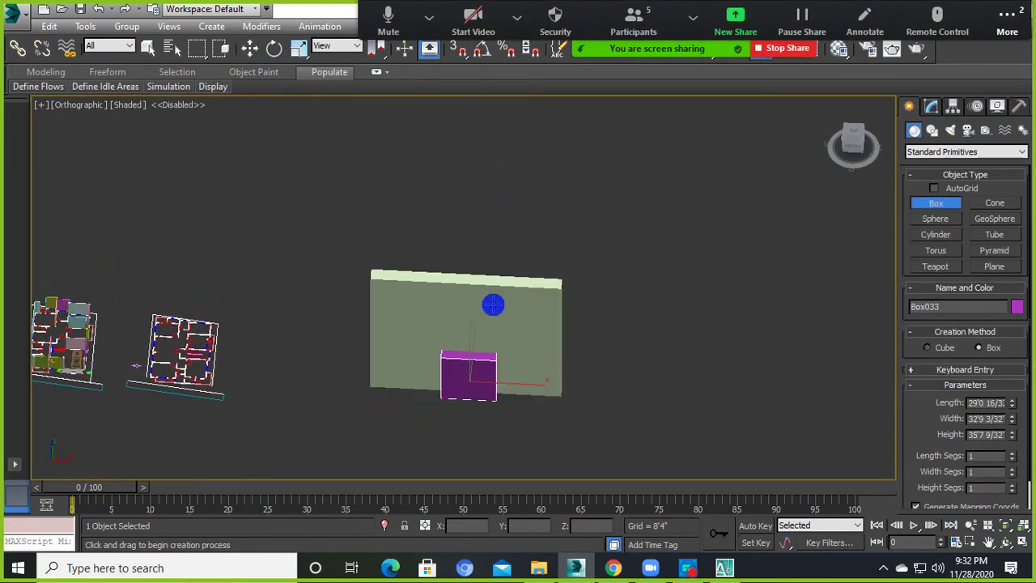
Fix the door box height, then ProBoolean-subtract it from the light green wall.
left_click(552, 182)
key("w")
left_click(462, 254)
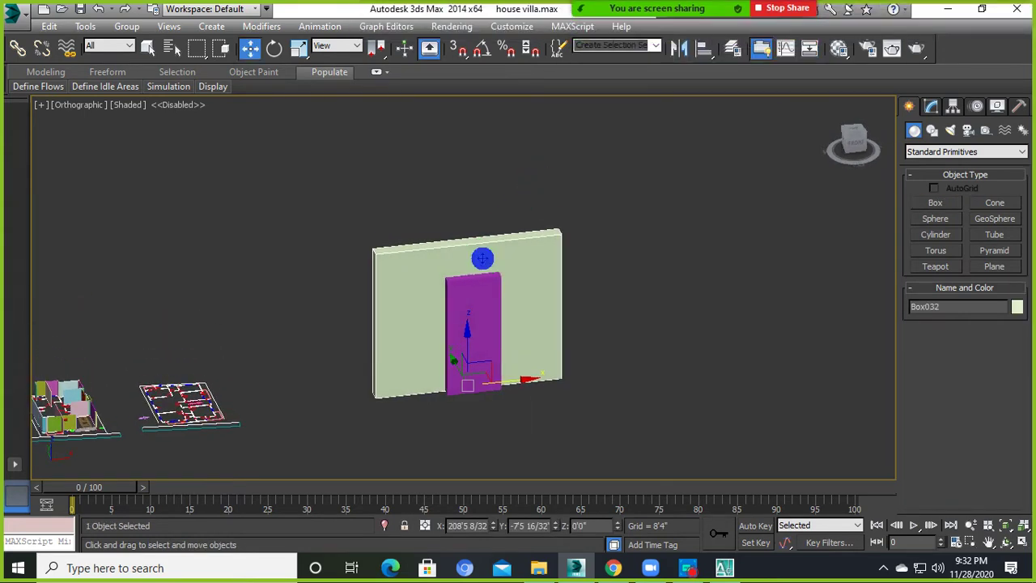
left_click(963, 152)
left_click(955, 184)
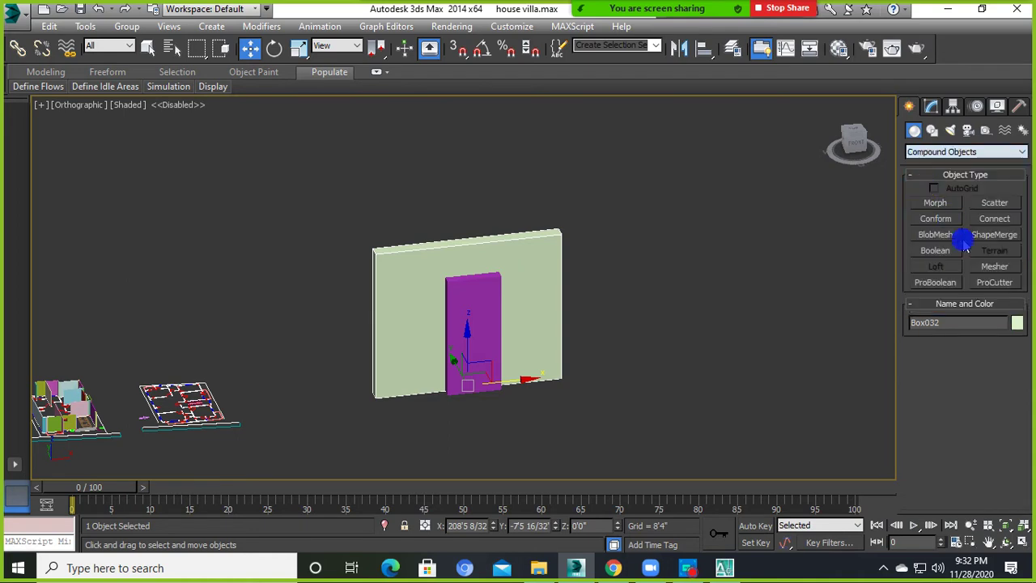
left_click(936, 283)
left_click(962, 361)
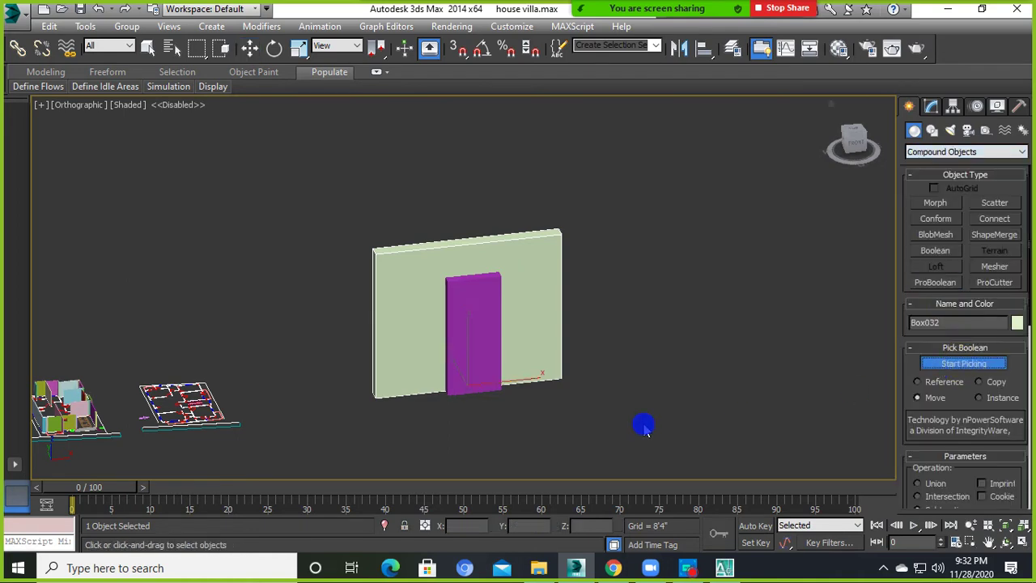
left_click(478, 348)
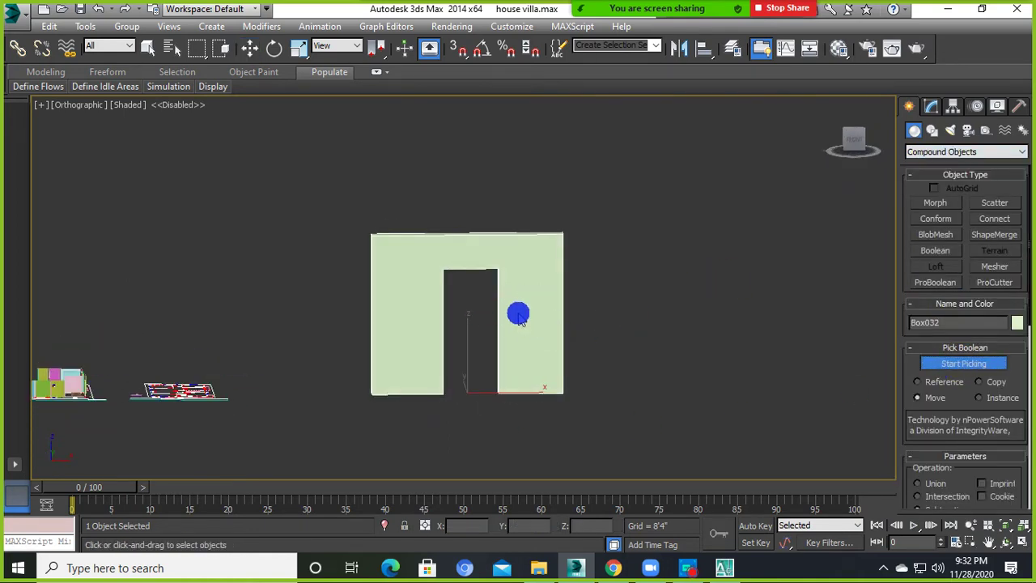
Orbit to inspect the door opening, then delete the practice wall.
scroll(521, 314, "up", 3)
key("w")
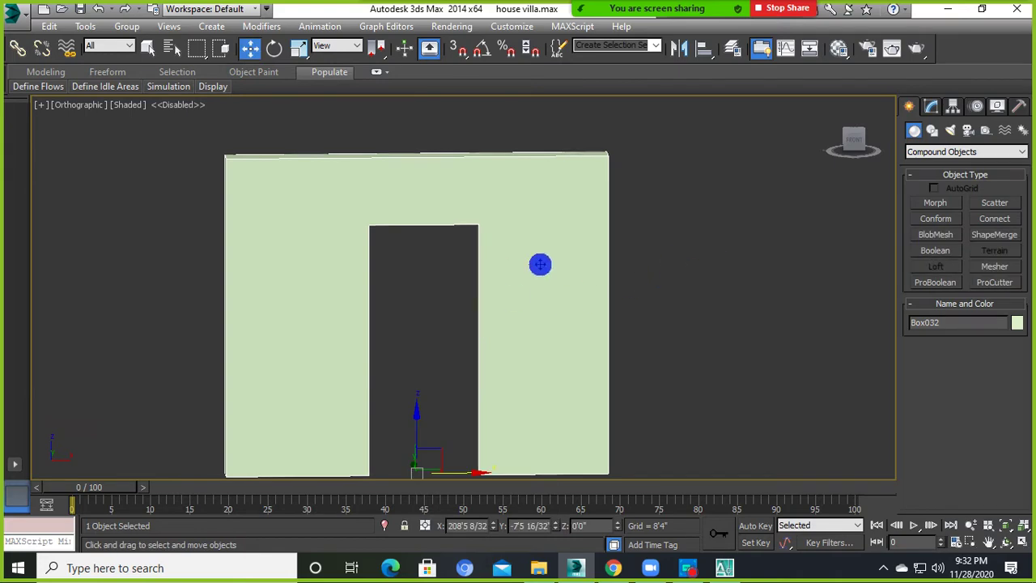
mouse_move(539, 261)
middle_mouse_down("alt")
mouse_move(618, 223)
mouse_move(529, 305)
middle_mouse_up("alt")
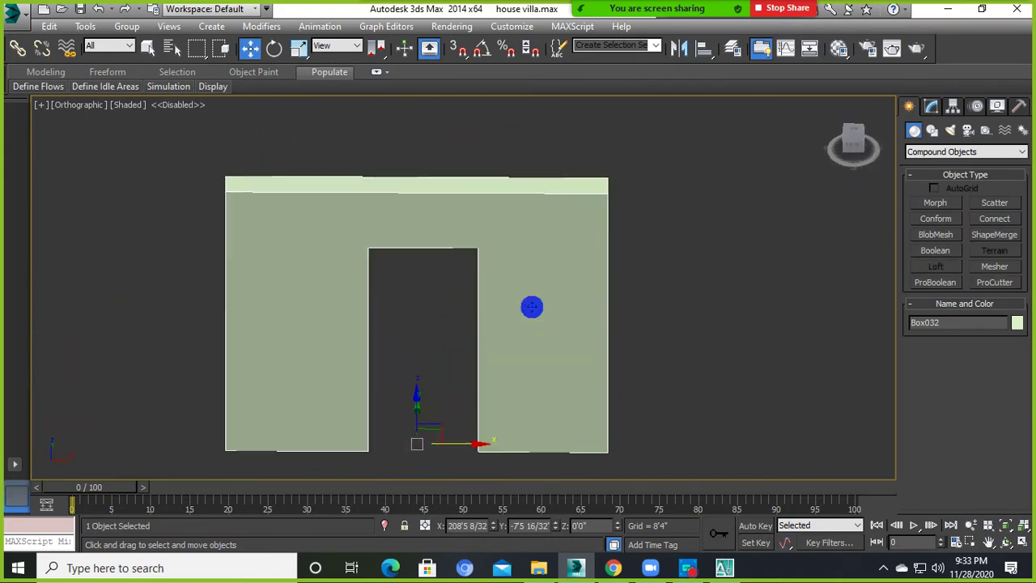
scroll(583, 266, "down", 3)
mouse_move(583, 267)
middle_mouse_down("alt")
mouse_move(480, 312)
mouse_move(398, 307)
mouse_move(460, 342)
mouse_move(647, 251)
middle_mouse_up("alt")
left_click_drag(666, 243, 416, 404)
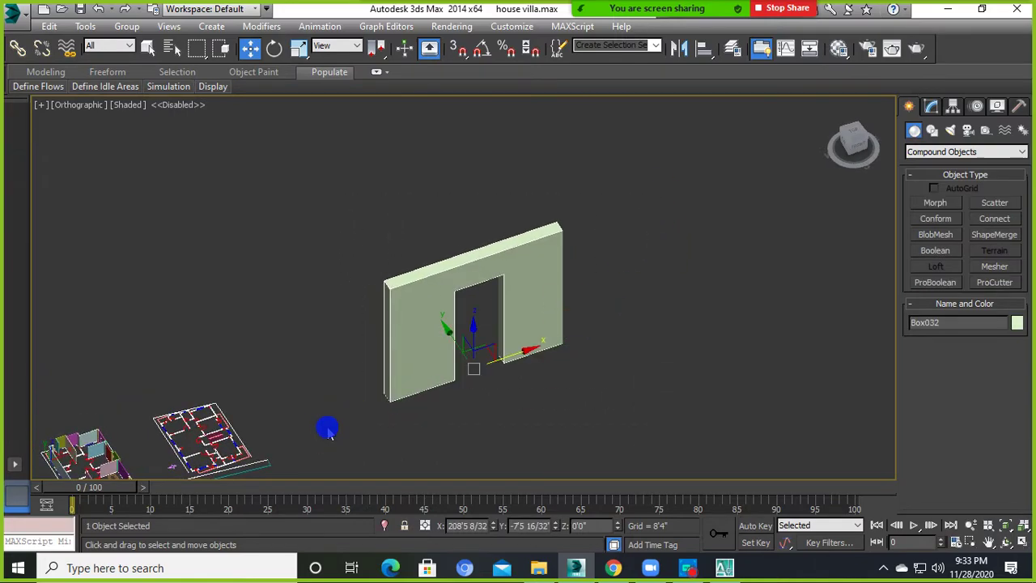
key("Delete")
Bring the coloured-wall house back into view and select the red wall.
mouse_move(273, 376)
middle_mouse_down()
mouse_move(360, 407)
mouse_move(439, 386)
middle_mouse_up()
scroll(361, 407, "up", 2)
scroll(389, 397, "up", 4)
left_click(409, 393)
scroll(409, 393, "down", 2)
scroll(388, 397, "down", 3)
scroll(430, 398, "up", 2)
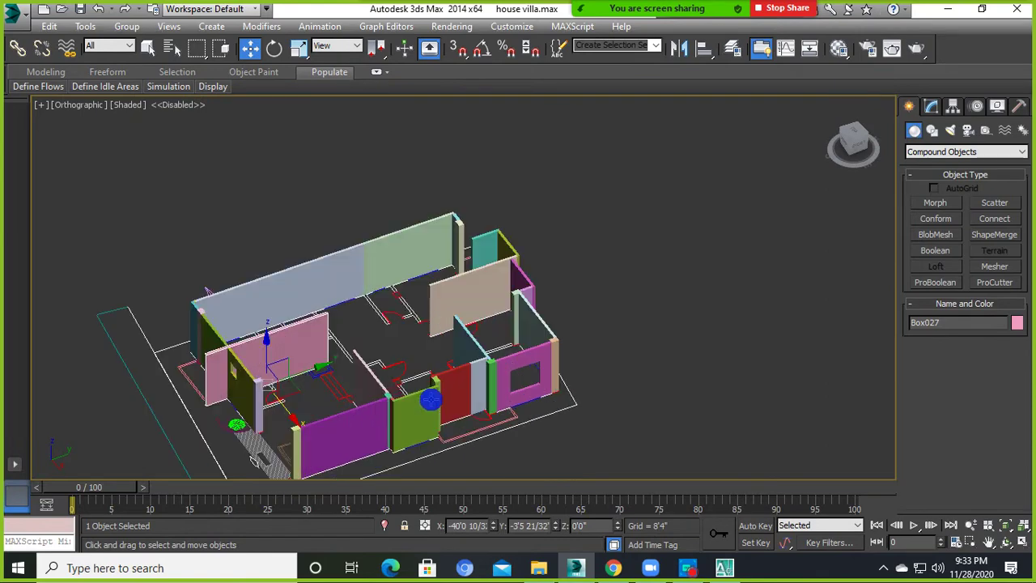
scroll(453, 392, "up", 2)
scroll(466, 382, "up", 3)
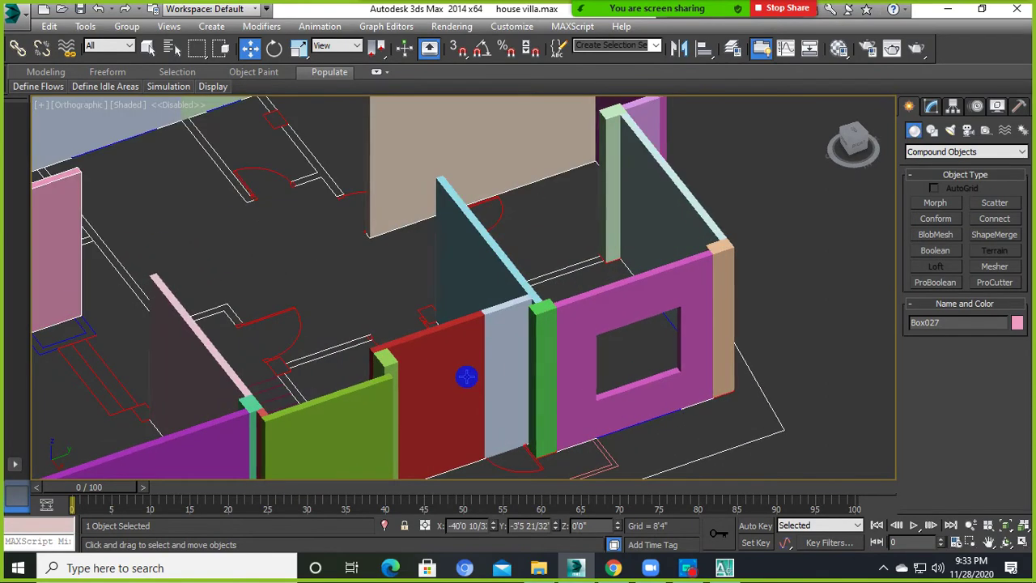
left_click(484, 332)
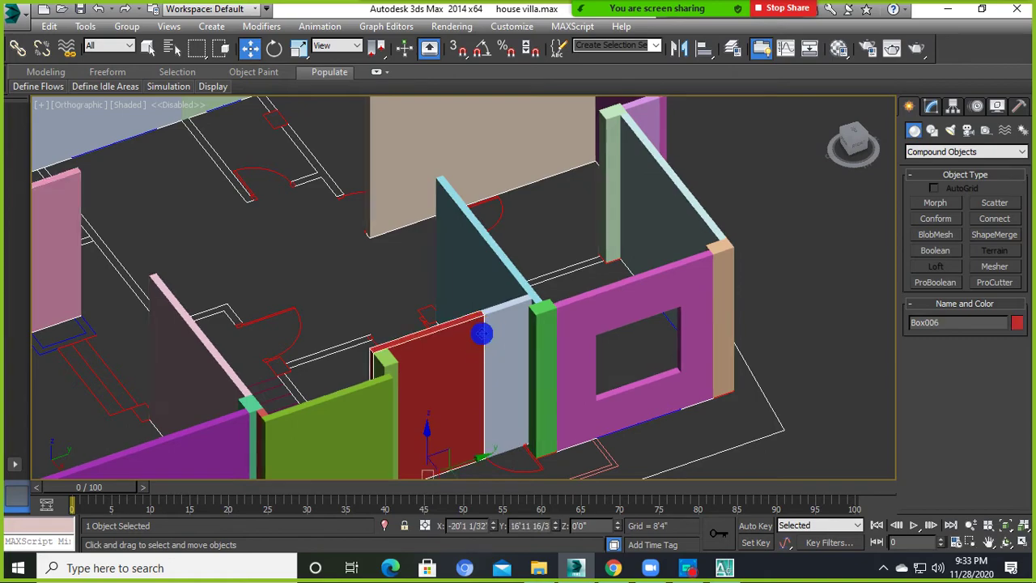
scroll(496, 346, "down", 4)
mouse_move(497, 346)
middle_mouse_down("alt")
mouse_move(676, 250)
mouse_move(555, 331)
mouse_move(575, 379)
mouse_move(373, 372)
mouse_move(407, 359)
middle_mouse_up("alt")
scroll(576, 354, "down", 3)
scroll(407, 358, "up", 3)
mouse_move(456, 388)
middle_mouse_down("alt")
mouse_move(558, 329)
mouse_move(566, 301)
mouse_move(629, 316)
mouse_move(596, 335)
middle_mouse_up("alt")
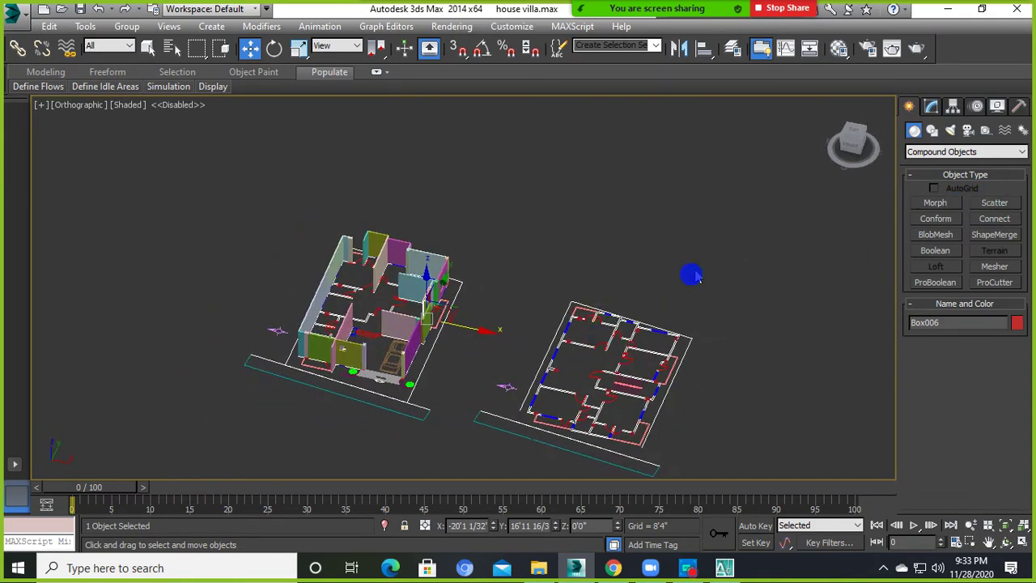
Set the Create panel to Standard Primitives and start the Box tool.
left_click(931, 130)
left_click(913, 129)
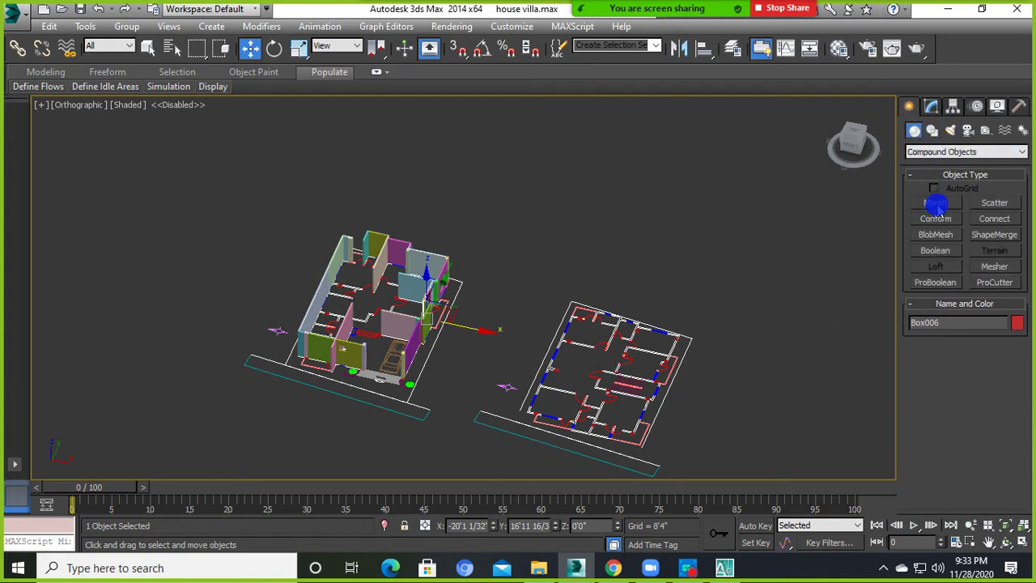
left_click(934, 152)
left_click(930, 161)
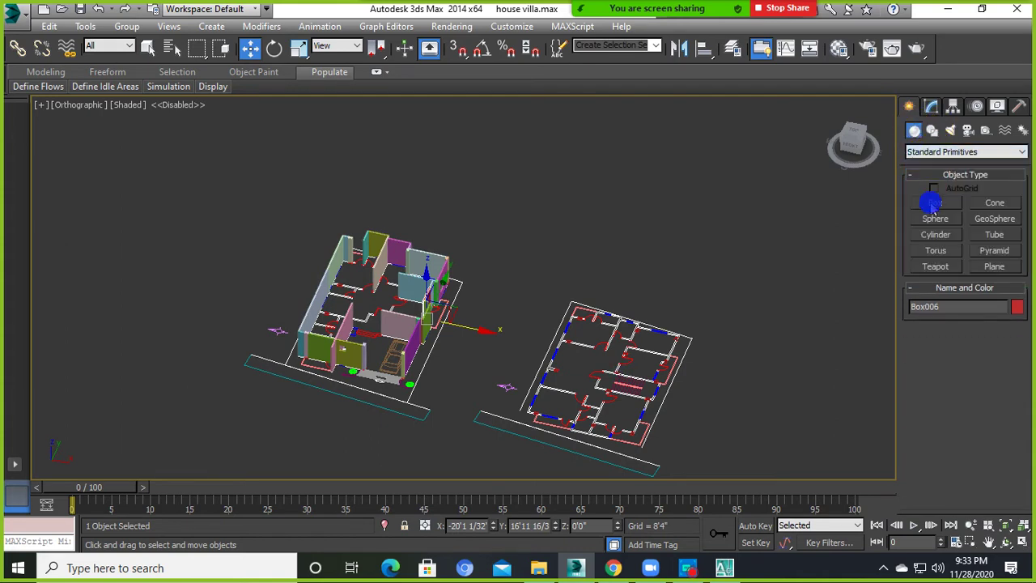
left_click(930, 202)
scroll(405, 397, "up", 3)
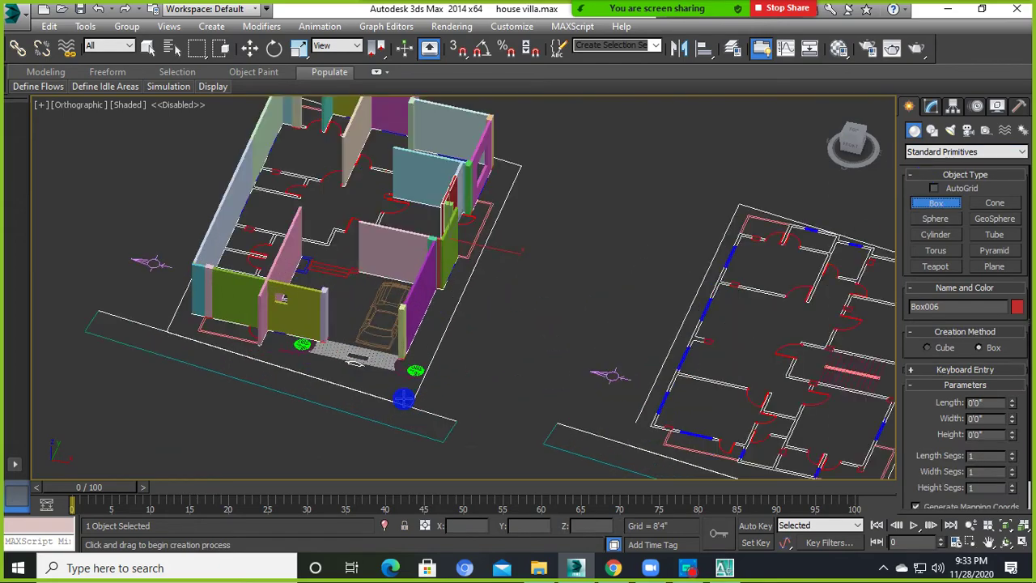
scroll(352, 392, "up", 2)
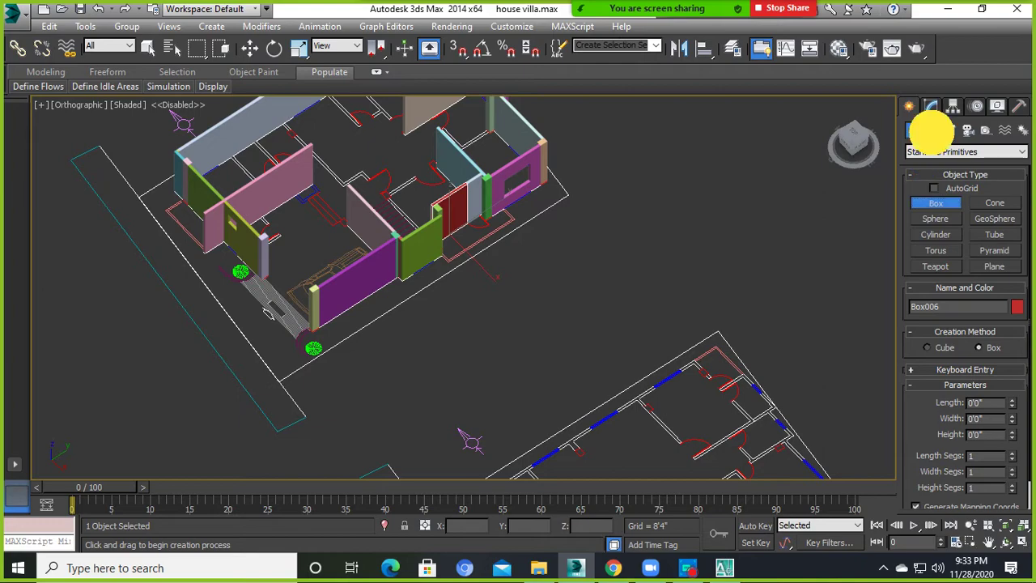
left_click(931, 130)
left_click(913, 131)
scroll(427, 291, "down", 5)
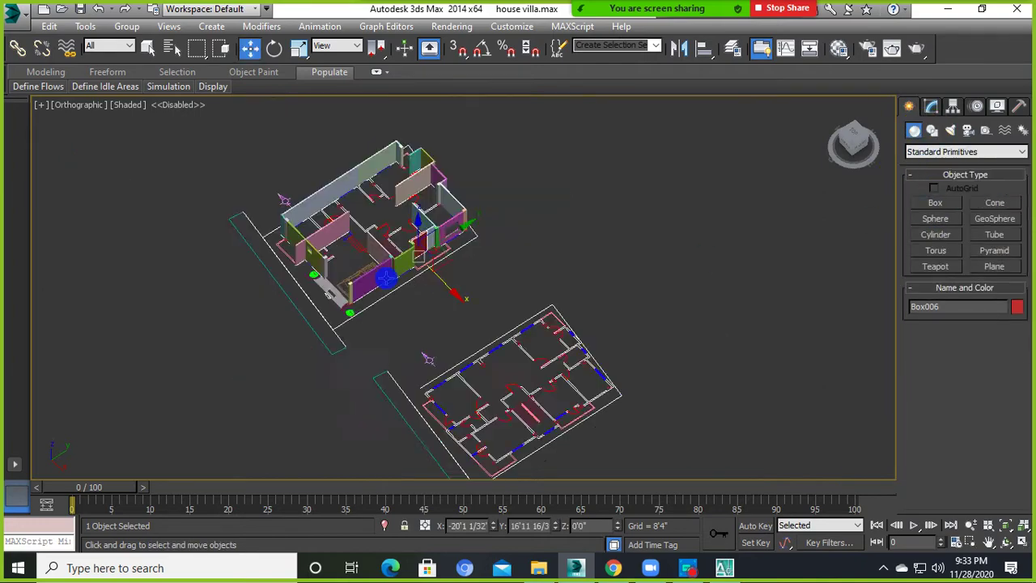
mouse_move(427, 291)
middle_mouse_down("alt")
mouse_move(418, 352)
mouse_move(435, 388)
middle_mouse_up("alt")
scroll(437, 306, "up", 3)
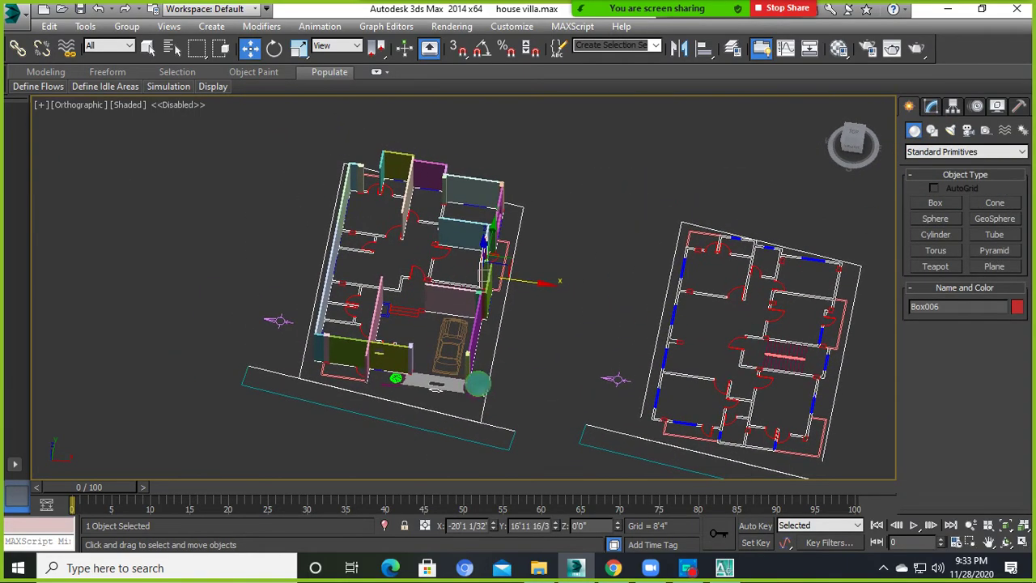
mouse_move(659, 304)
middle_mouse_down("alt")
mouse_move(520, 315)
mouse_move(555, 354)
mouse_move(610, 282)
middle_mouse_up("alt")
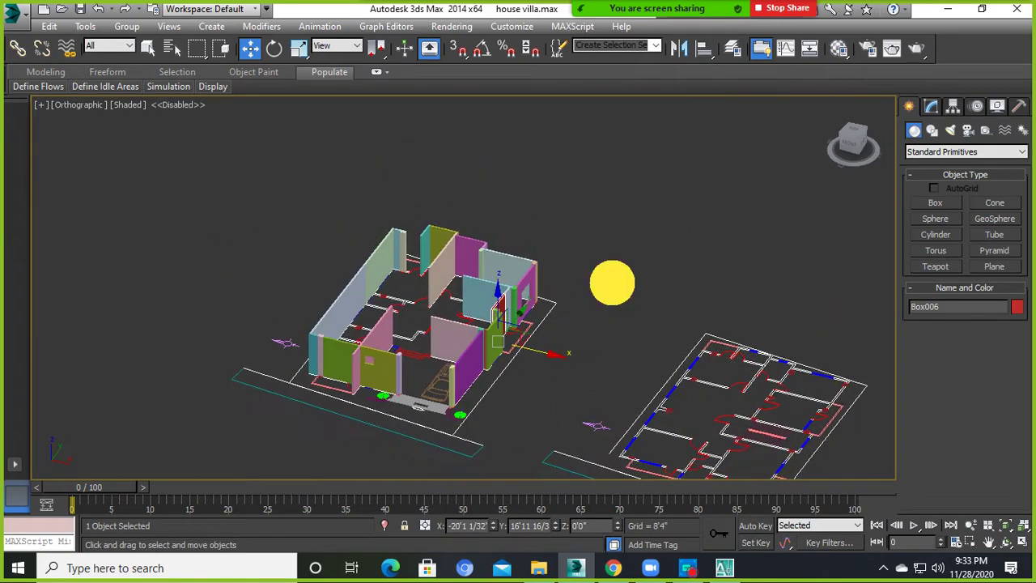
scroll(448, 370, "up", 5)
left_click(507, 356)
scroll(508, 356, "down", 5)
left_click(474, 374)
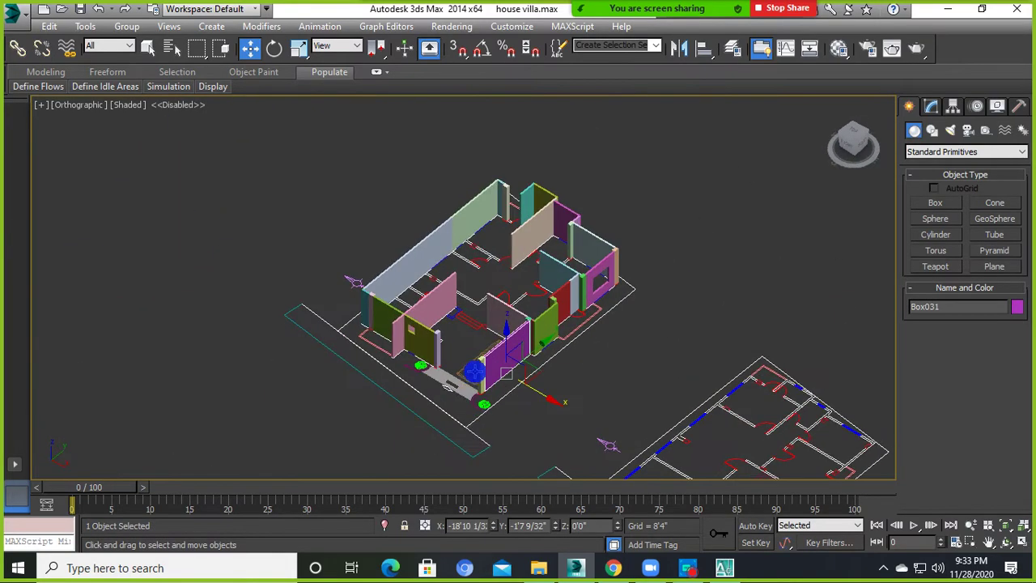
scroll(491, 361, "up", 5)
scroll(491, 361, "down", 5)
middle_click_drag(491, 362, 509, 358, "alt")
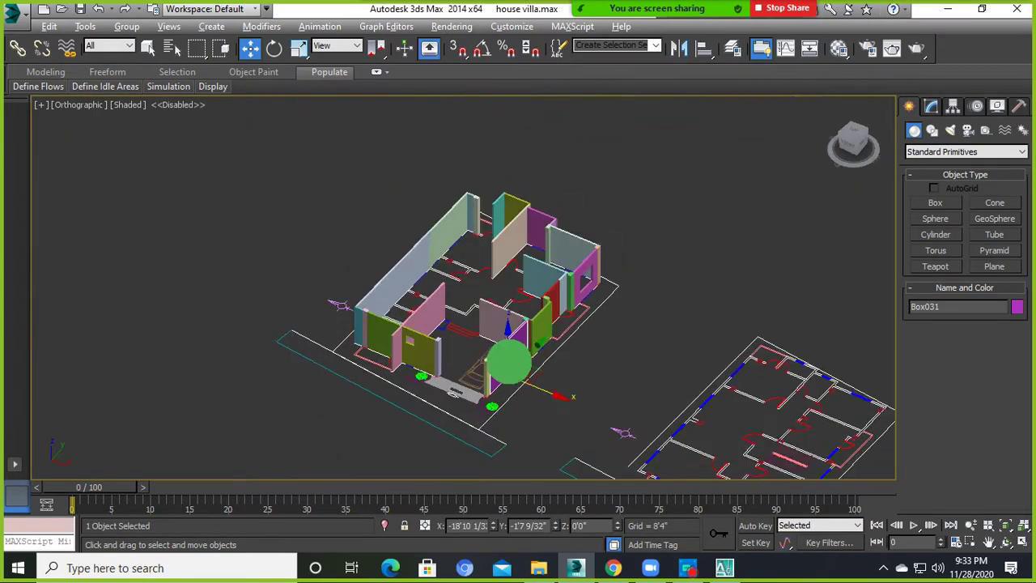
left_click(649, 314)
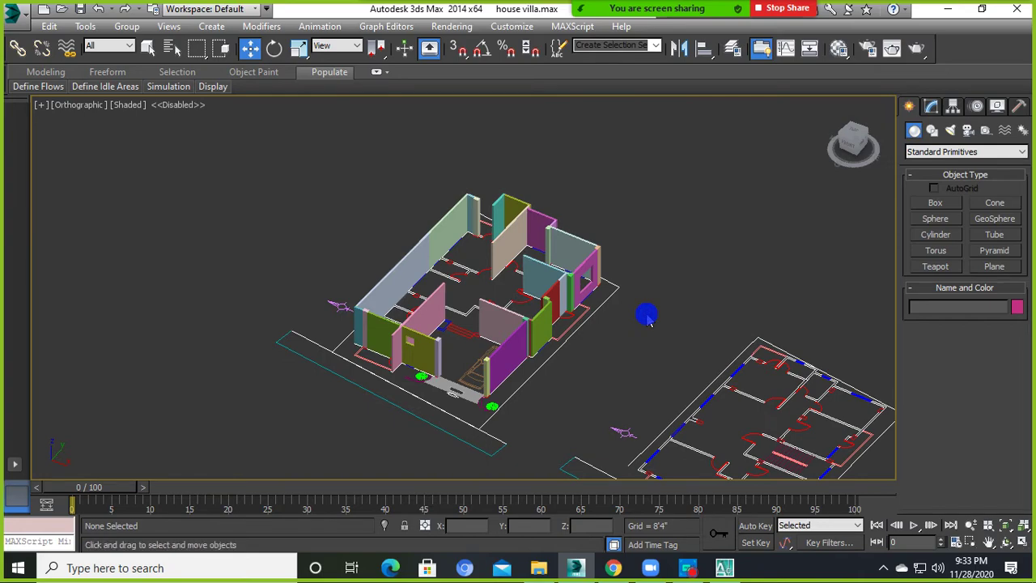
scroll(526, 356, "up", 3)
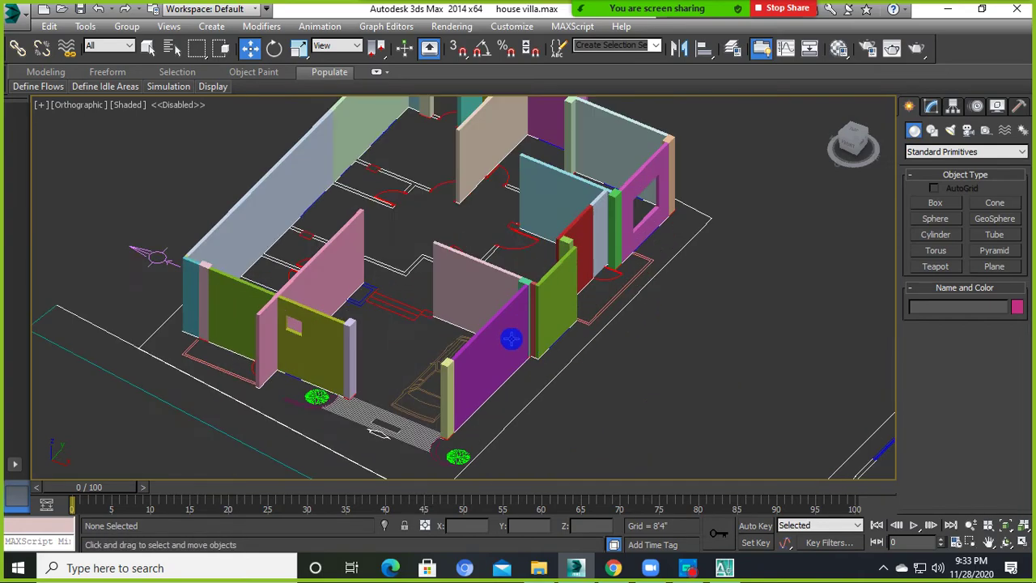
scroll(511, 339, "down", 5)
middle_click_drag(509, 324, 558, 324, "alt")
middle_click_drag(596, 266, 541, 319, "alt")
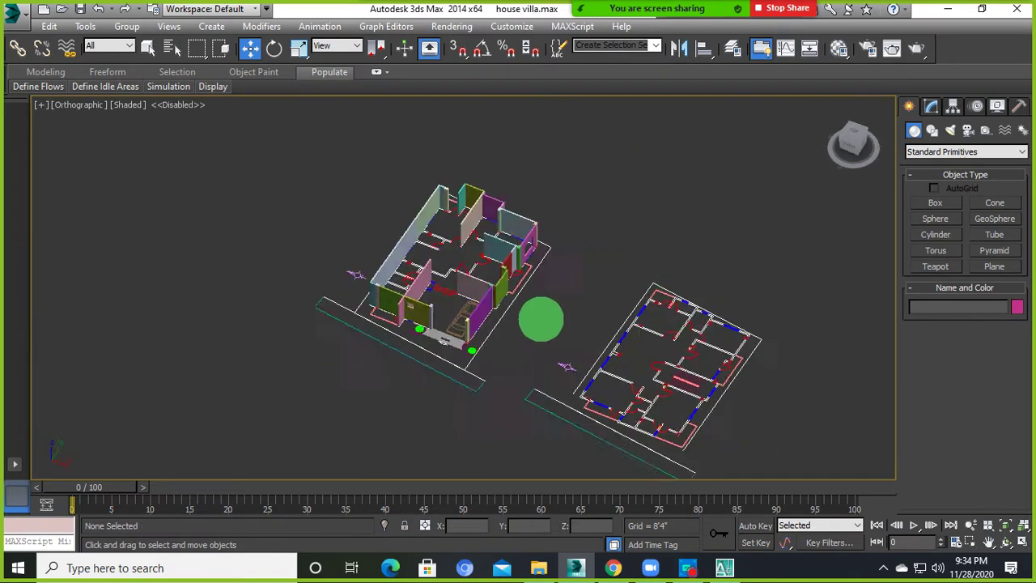
scroll(540, 319, "up", 4)
scroll(488, 316, "up", 2)
middle_click_drag(506, 364, 553, 379, "alt")
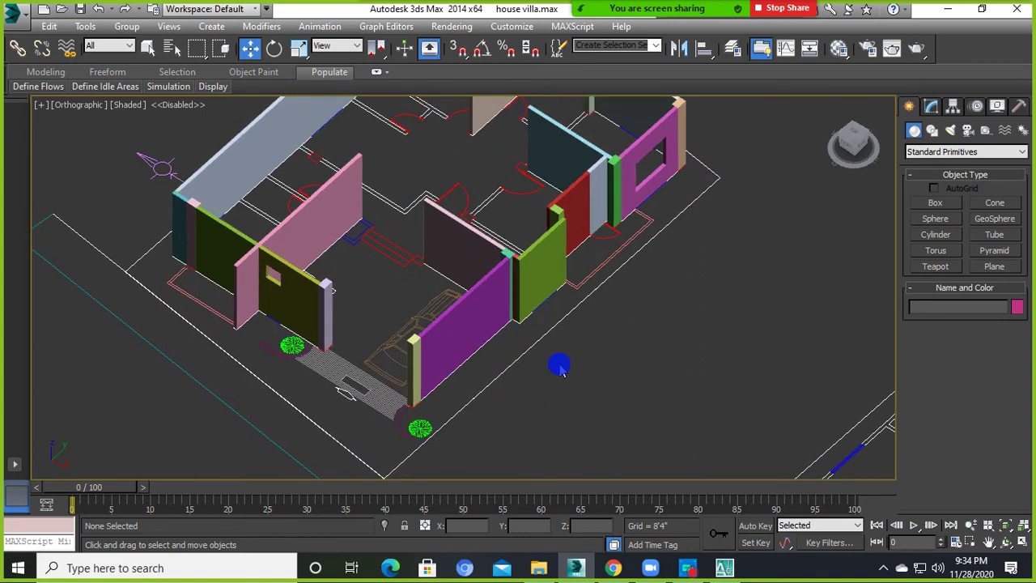
middle_click_drag(559, 367, 559, 365, "alt")
scroll(583, 387, "down", 2)
scroll(620, 397, "down", 2)
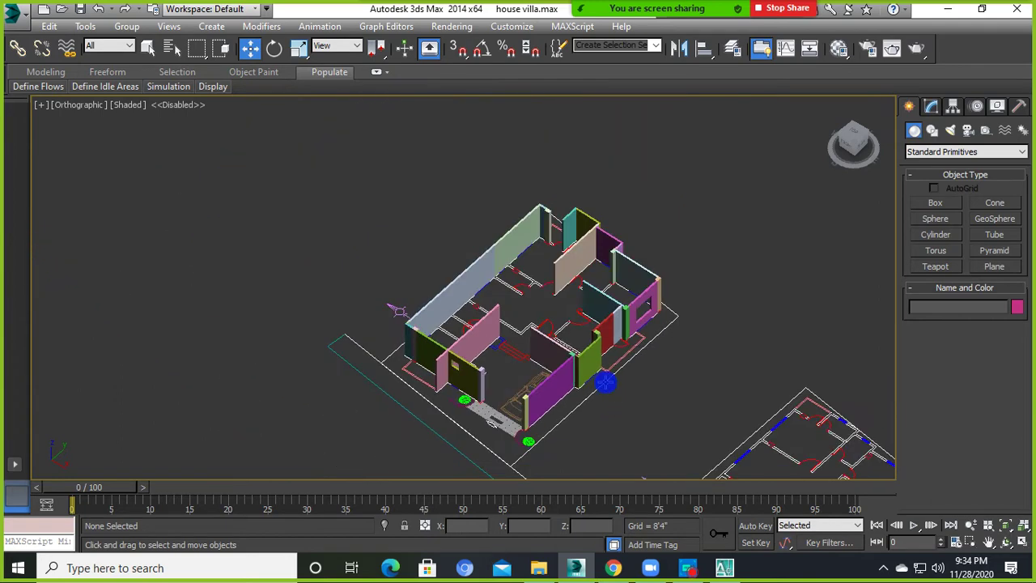
scroll(623, 374, "up", 4)
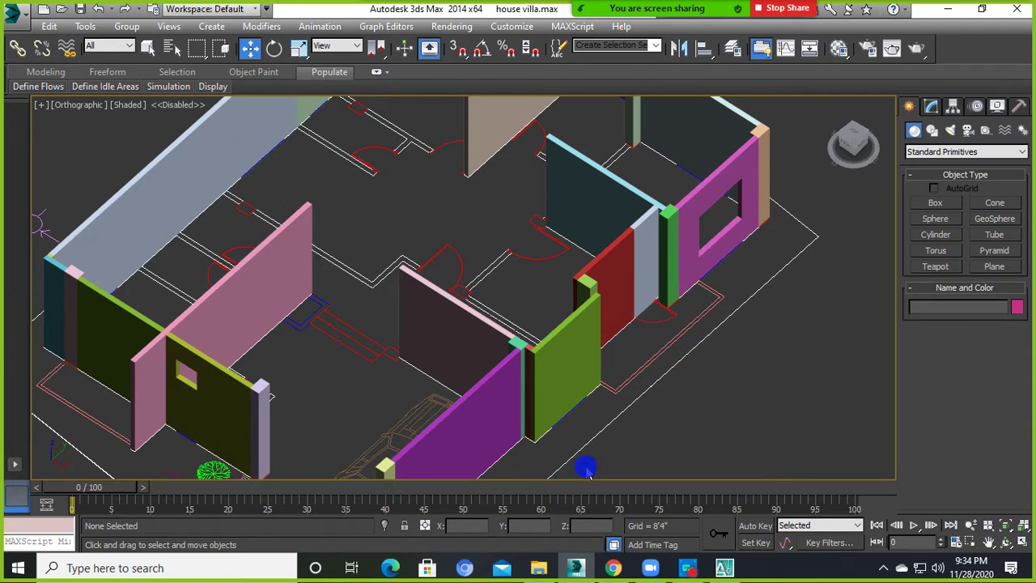
scroll(619, 327, "down", 3)
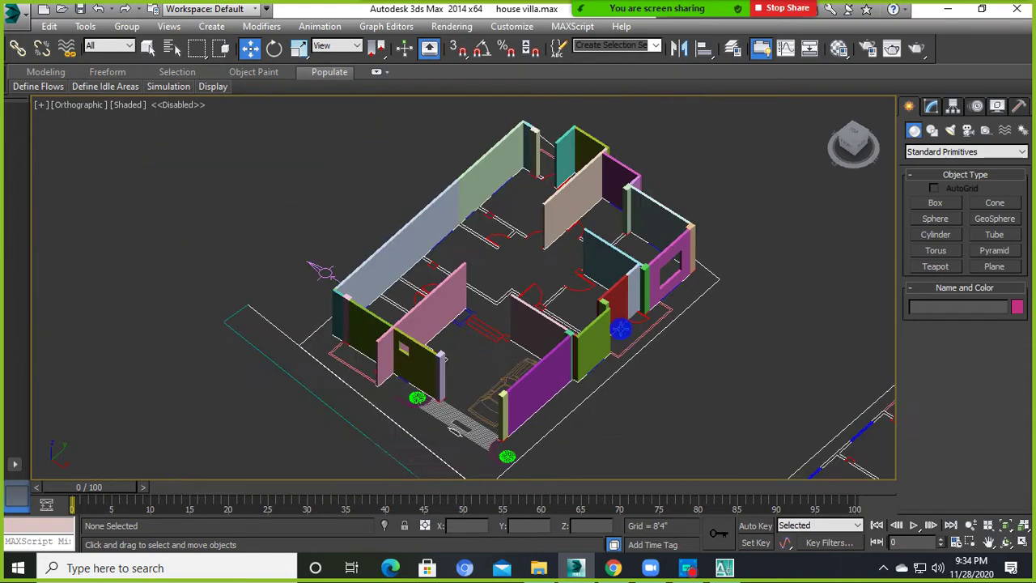
scroll(761, 235, "down", 3)
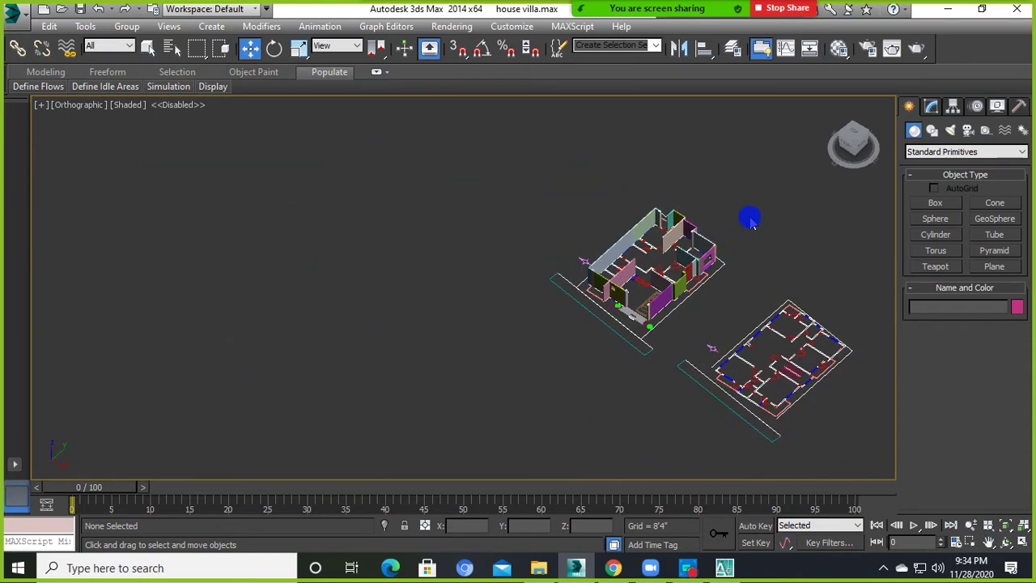
left_click_drag(742, 189, 490, 383)
middle_click_drag(513, 359, 593, 419)
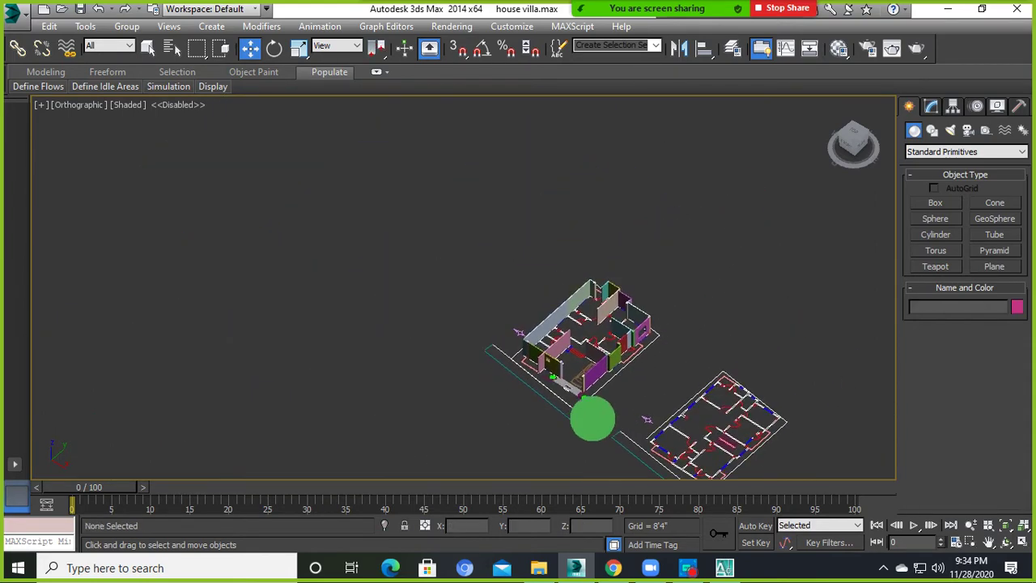
scroll(558, 409, "up", 2)
scroll(541, 403, "up", 2)
left_click(539, 396)
scroll(541, 427, "down", 2)
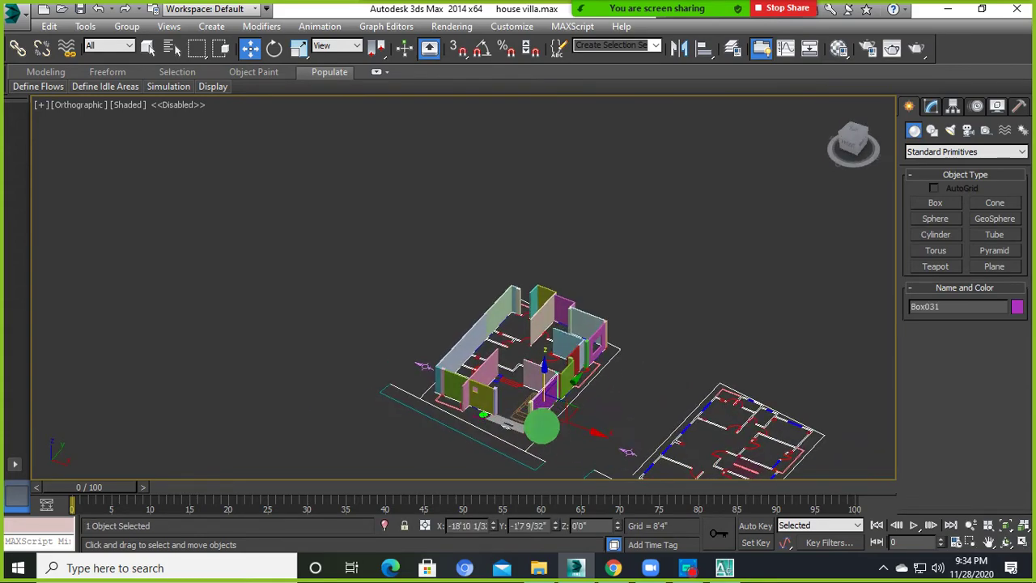
left_click(542, 429)
middle_click_drag(608, 433, 538, 332, "alt")
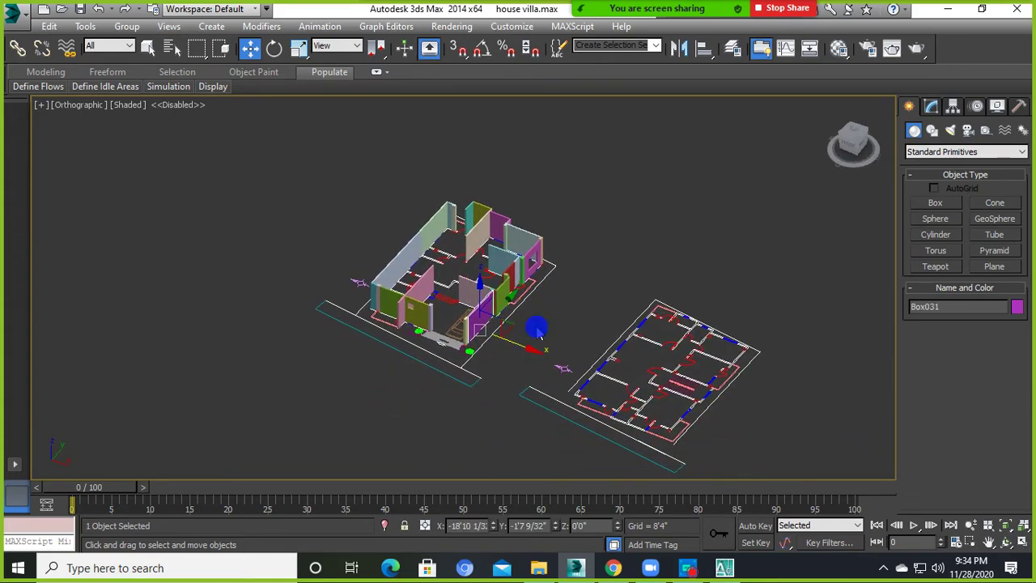
scroll(517, 328, "up", 2)
scroll(503, 327, "up", 2)
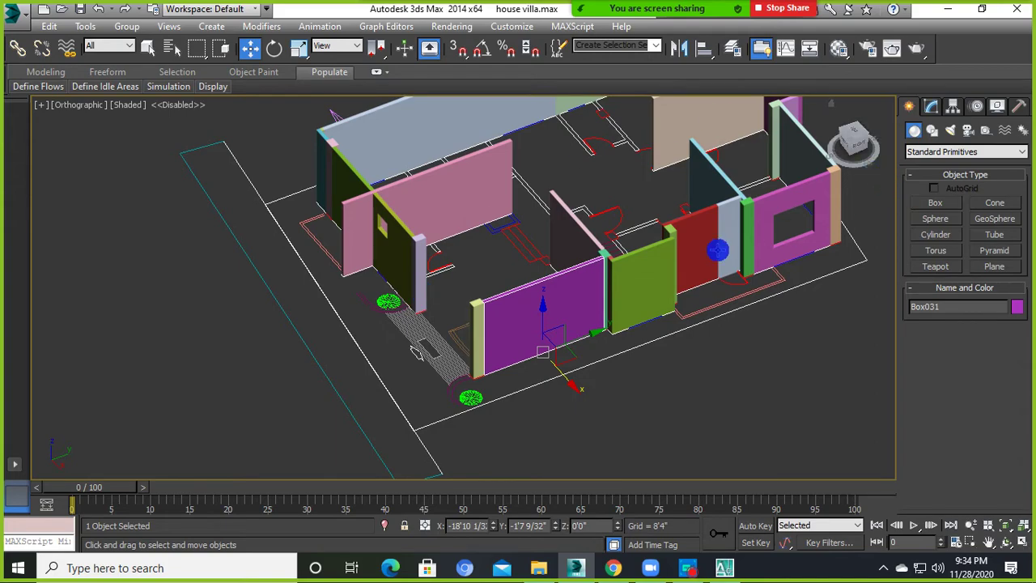
scroll(627, 291, "down", 3)
key("F3")
scroll(736, 338, "up", 5)
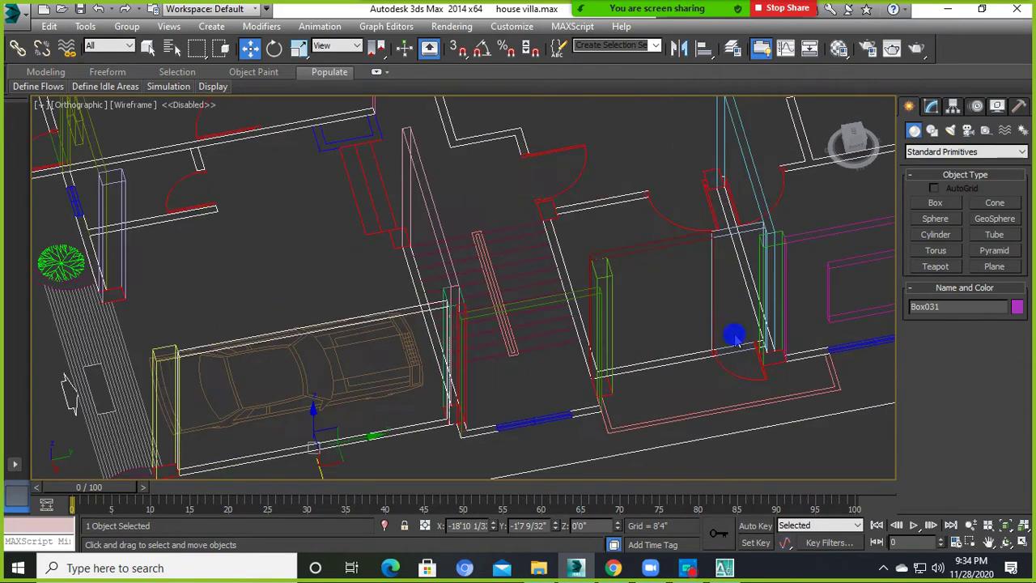
scroll(734, 335, "up", 3)
key("F3")
key("F3")
key("F3")
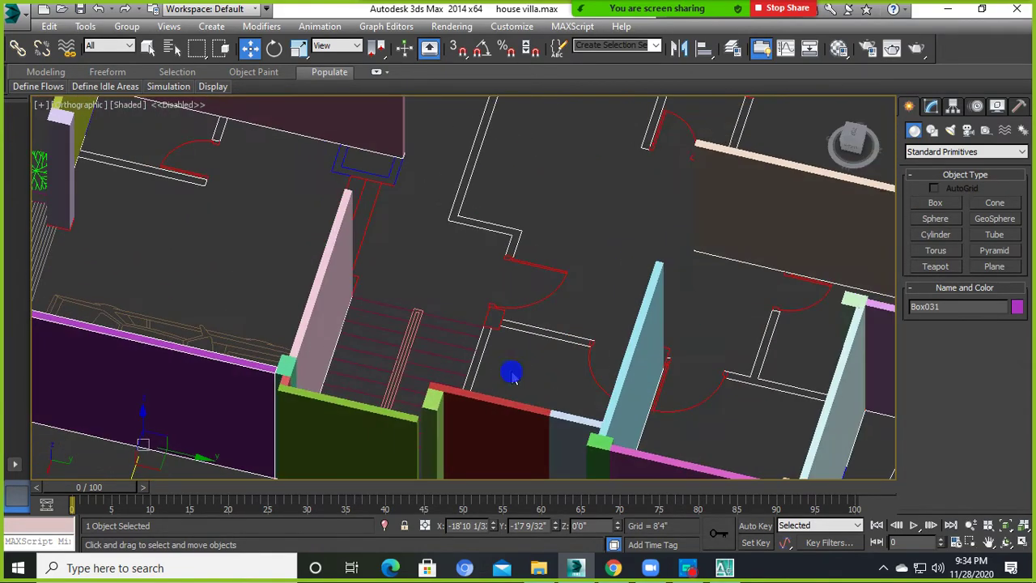
middle_click_drag(511, 374, 532, 393, "alt")
scroll(532, 393, "down", 3)
middle_click_drag(513, 359, 551, 343, "alt")
scroll(550, 342, "up", 4)
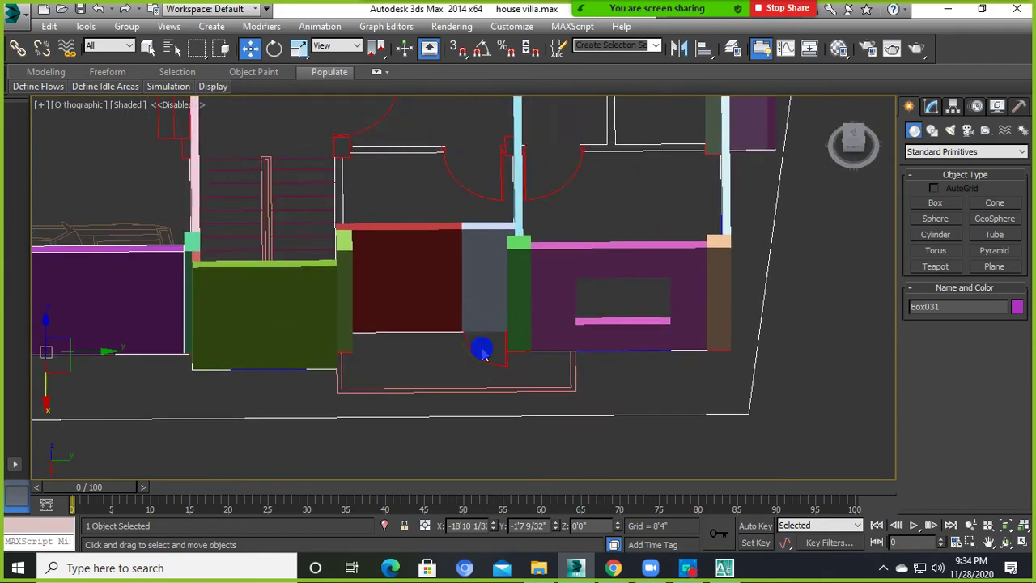
scroll(481, 349, "up", 4)
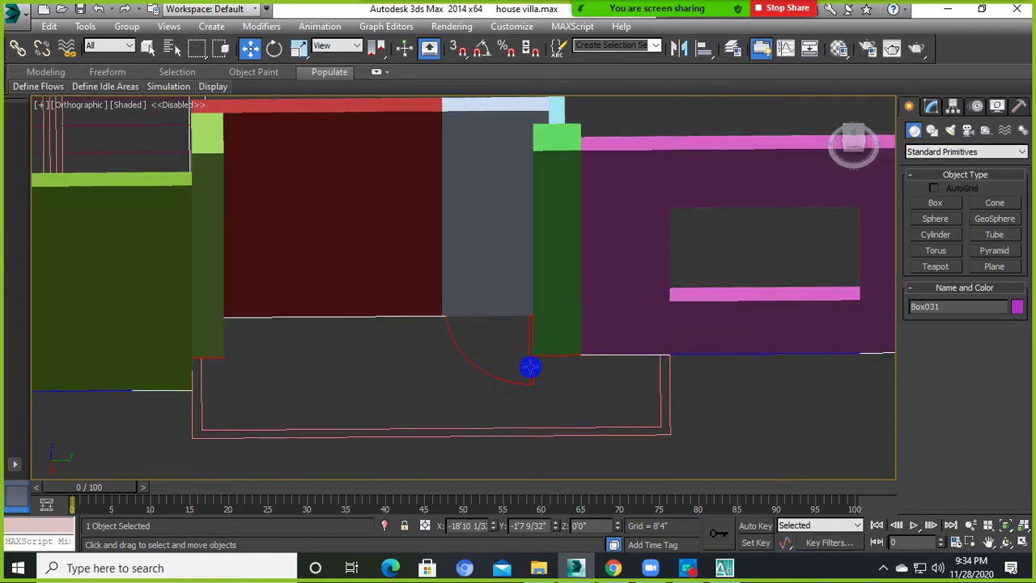
mouse_move(545, 356)
middle_mouse_down("alt")
mouse_move(499, 384)
mouse_move(469, 374)
middle_mouse_up("alt")
Draw a 2'6" door box across the entrance opening using vertex snapping.
left_click(934, 205)
scroll(307, 324, "up", 3)
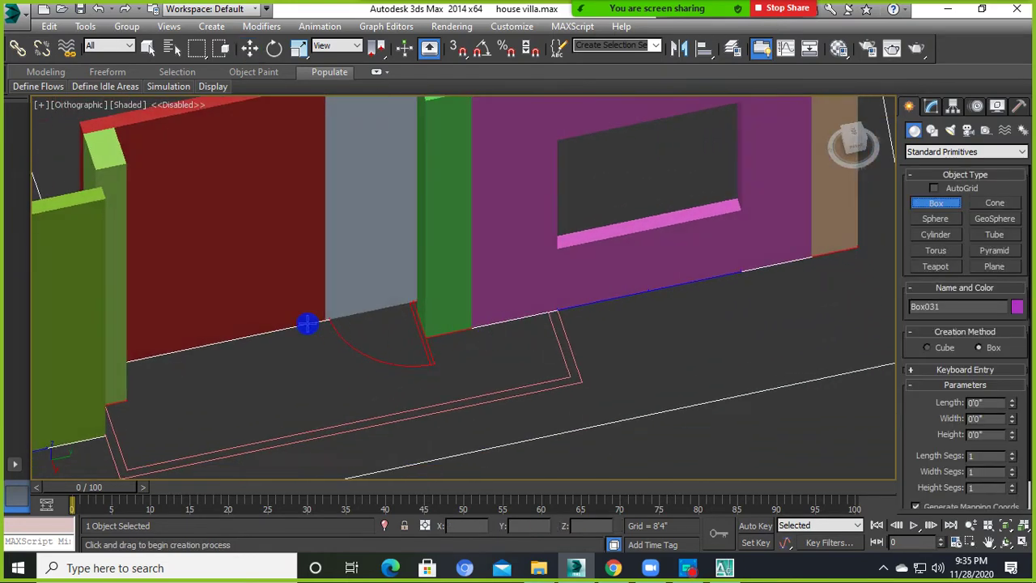
scroll(326, 321, "up", 2)
middle_click_drag(326, 321, 311, 370)
key("F3")
scroll(332, 367, "up", 2)
scroll(291, 381, "up", 2)
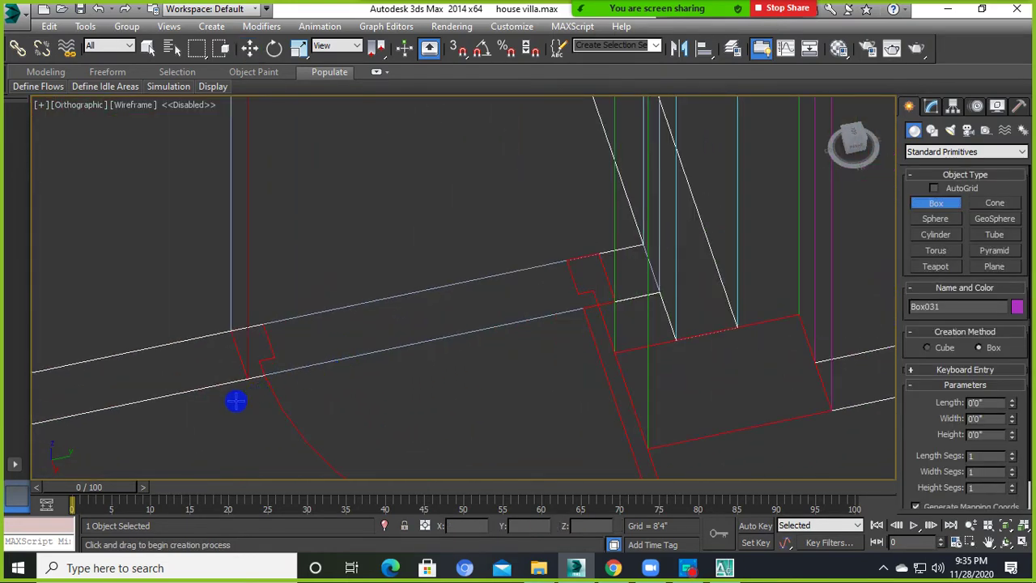
key("s")
left_click_drag(220, 330, 620, 303)
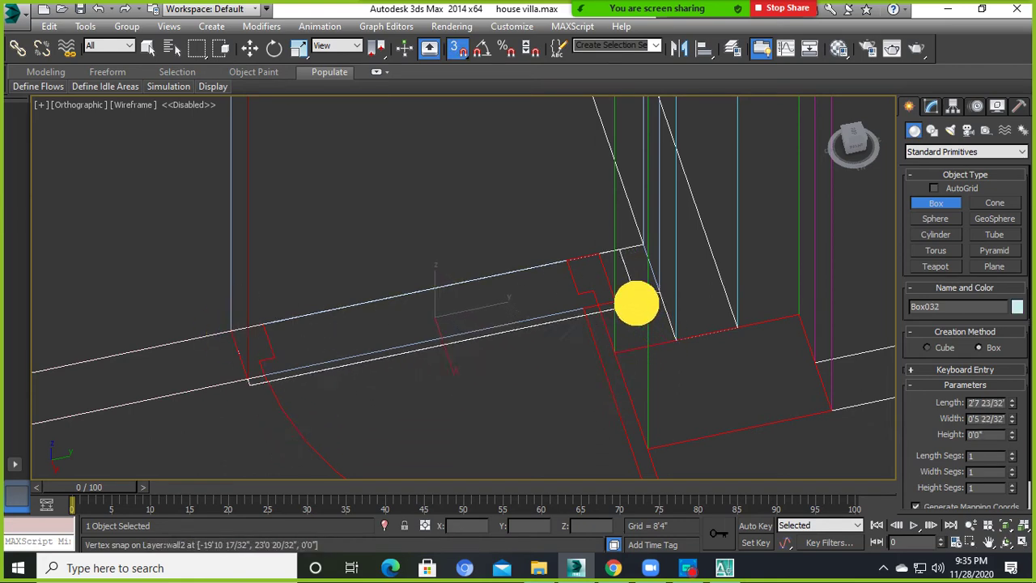
mouse_move(577, 157)
middle_mouse_down("alt")
mouse_move(555, 268)
mouse_move(523, 256)
middle_mouse_up("alt")
key("F3")
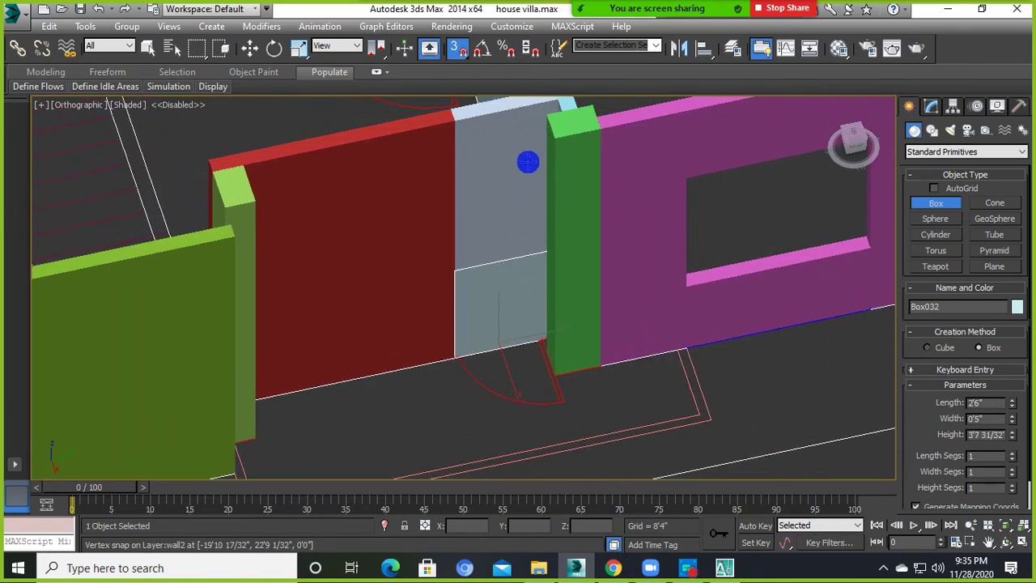
left_click(531, 150)
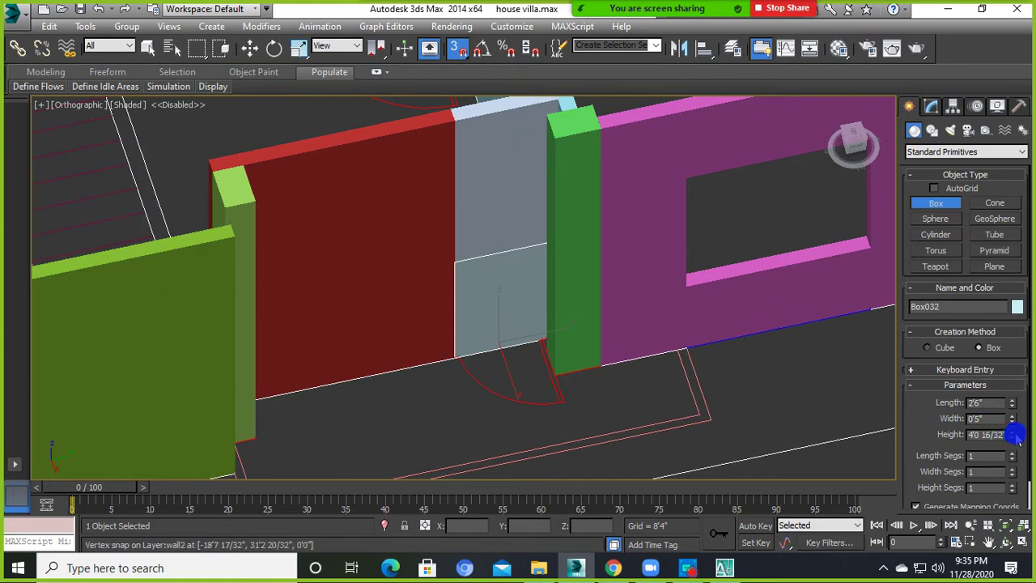
Set the door box height to 7'3 26/32" and width to 0'9 3/32".
left_click_drag(1012, 435, 1019, 369)
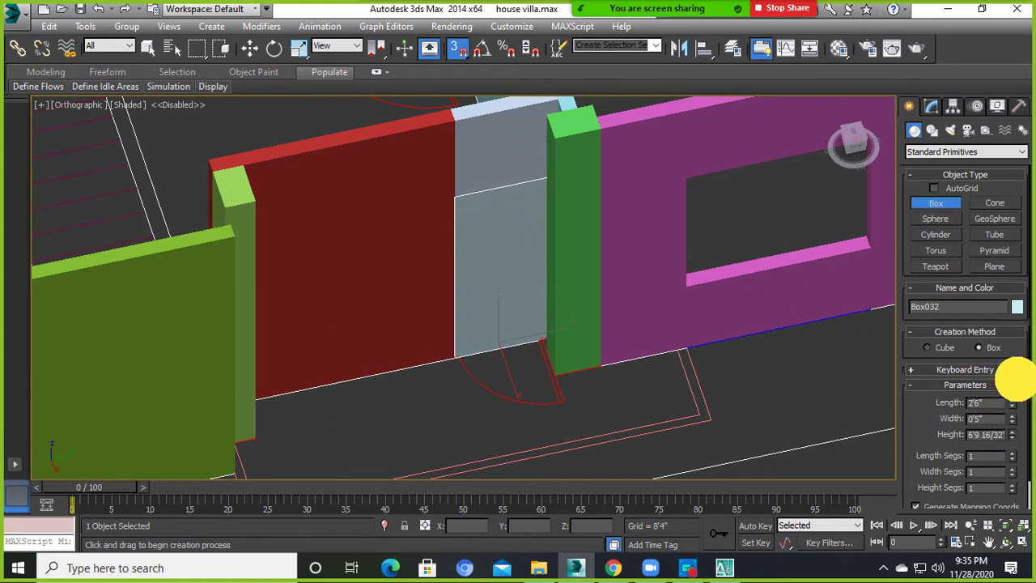
middle_click_drag(623, 307, 440, 291, "alt")
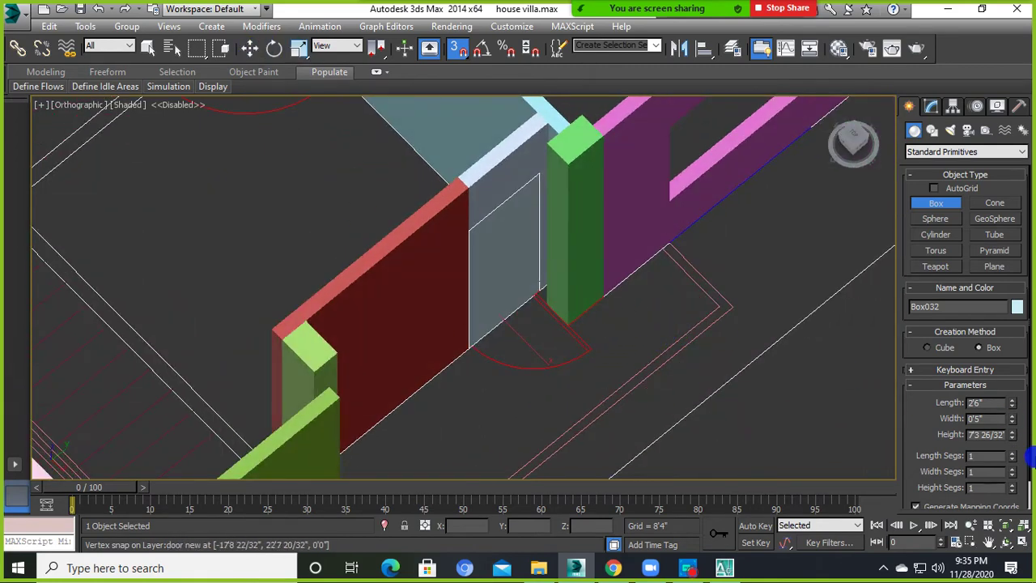
left_click_drag(1012, 419, 1021, 354)
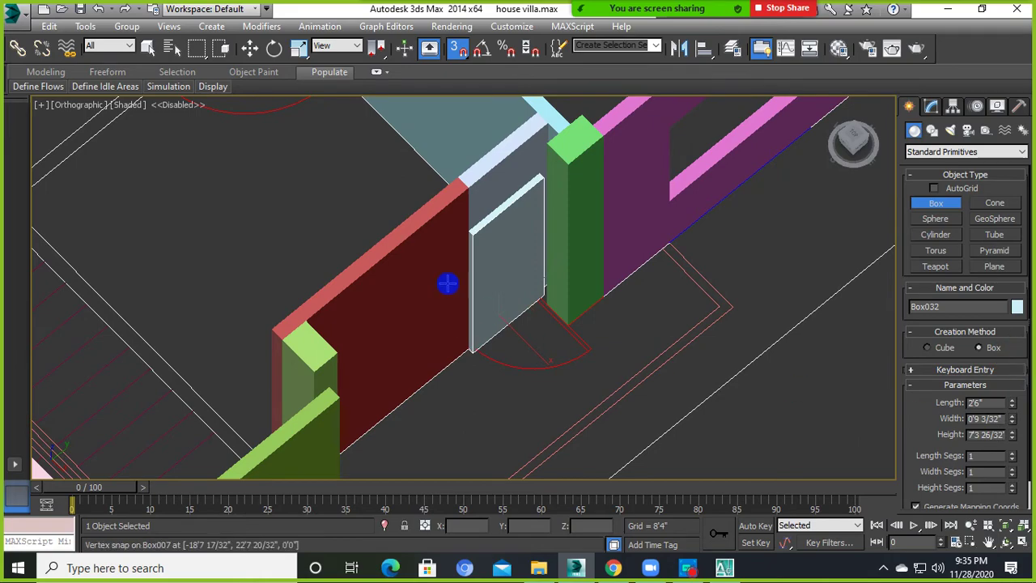
mouse_move(449, 284)
middle_mouse_down("alt")
mouse_move(545, 290)
mouse_move(487, 300)
mouse_move(413, 282)
mouse_move(354, 201)
middle_mouse_up("alt")
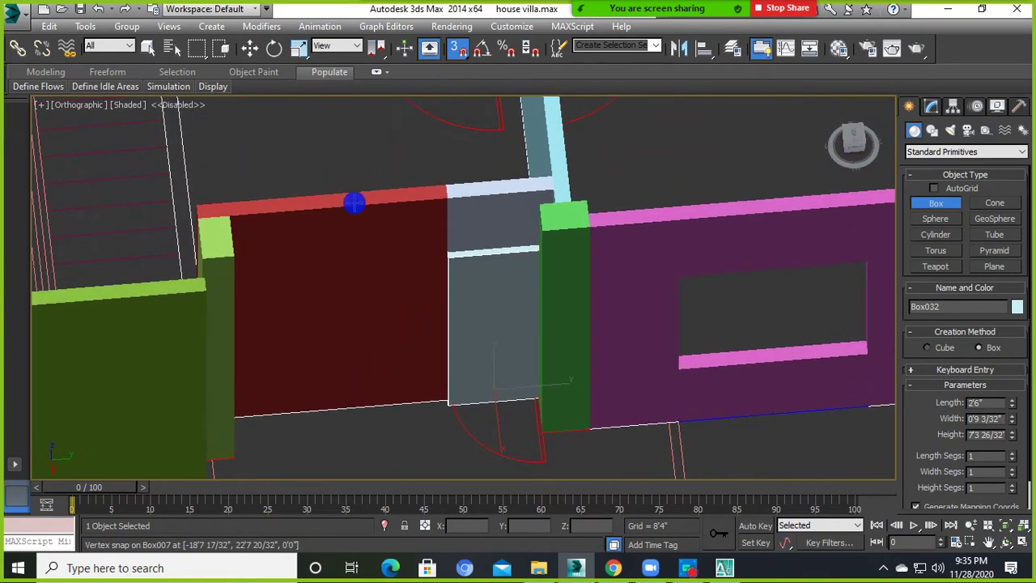
Turn off snapping, switch to Select and Move, and select the lintel above the door.
left_click(458, 48)
left_click(249, 48)
left_click(373, 139)
mouse_move(373, 139)
middle_mouse_down("alt")
mouse_move(474, 351)
mouse_move(495, 348)
middle_mouse_up("alt")
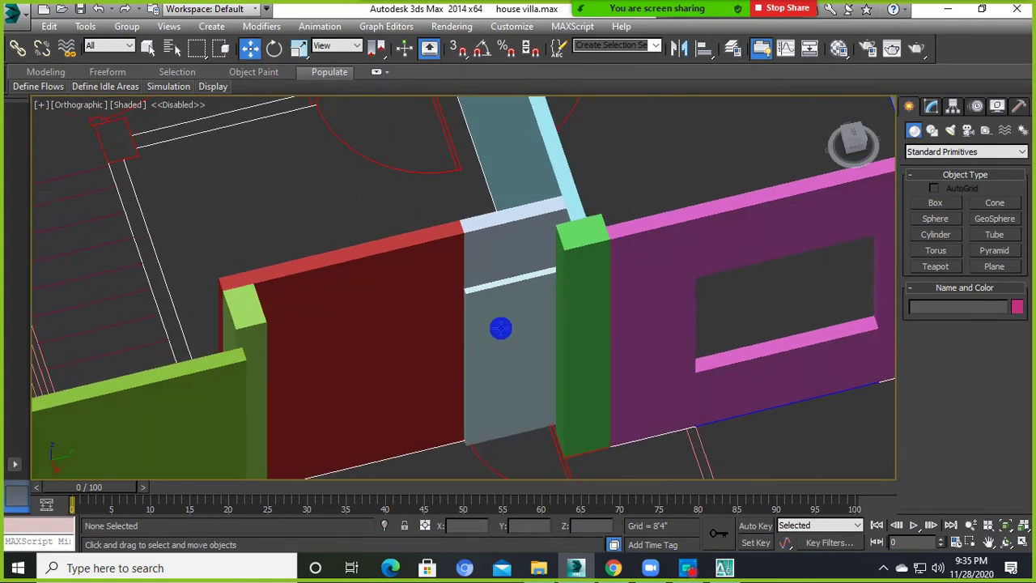
left_click(502, 306)
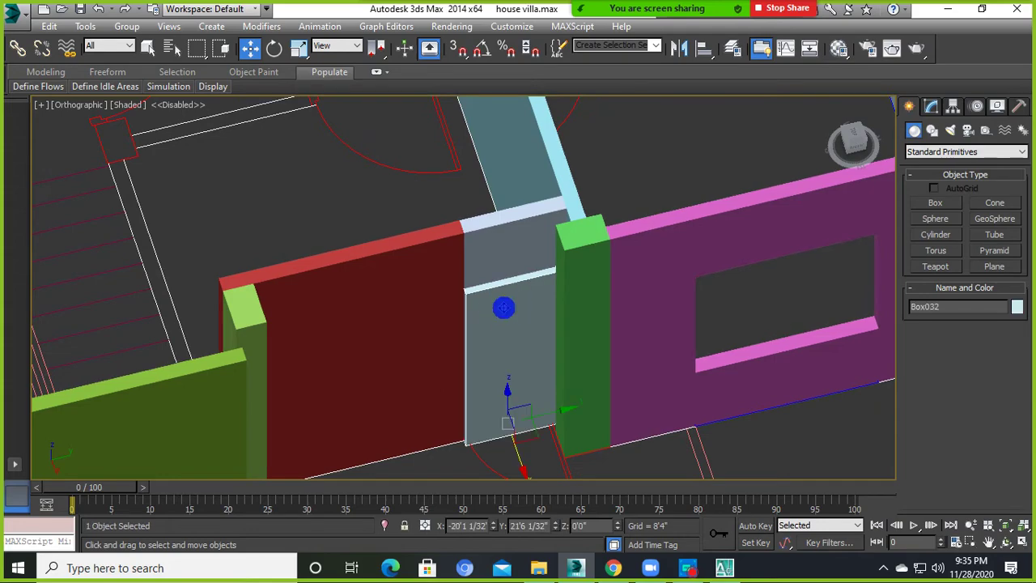
mouse_move(502, 306)
middle_mouse_down("alt")
mouse_move(673, 292)
mouse_move(517, 304)
middle_mouse_up("alt")
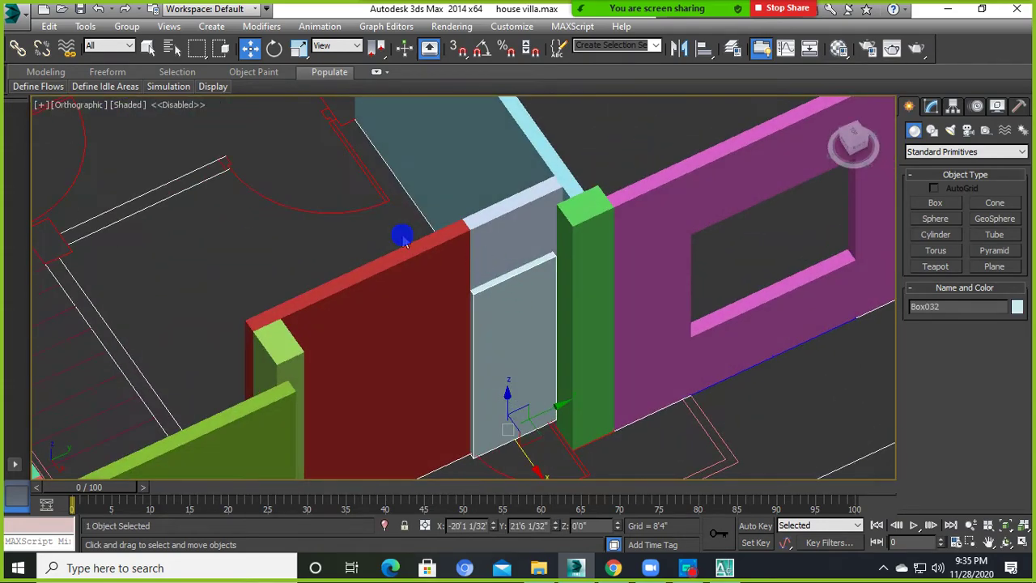
left_click(516, 287)
mouse_move(518, 264)
middle_mouse_down("alt")
mouse_move(462, 319)
mouse_move(460, 246)
middle_mouse_up("alt")
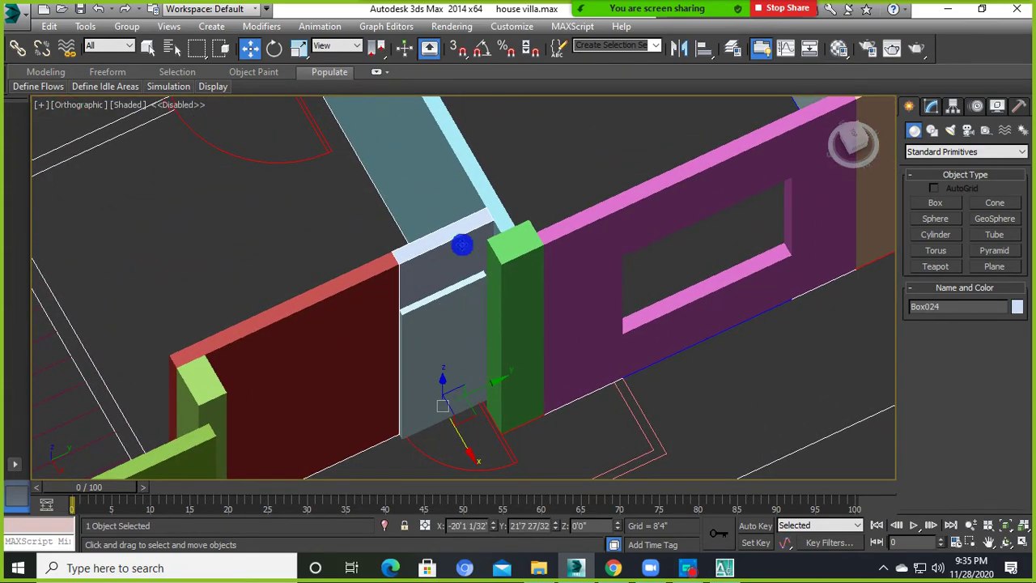
ProBoolean-subtract the doorway block from Box024 to cut the entrance.
left_click(969, 154)
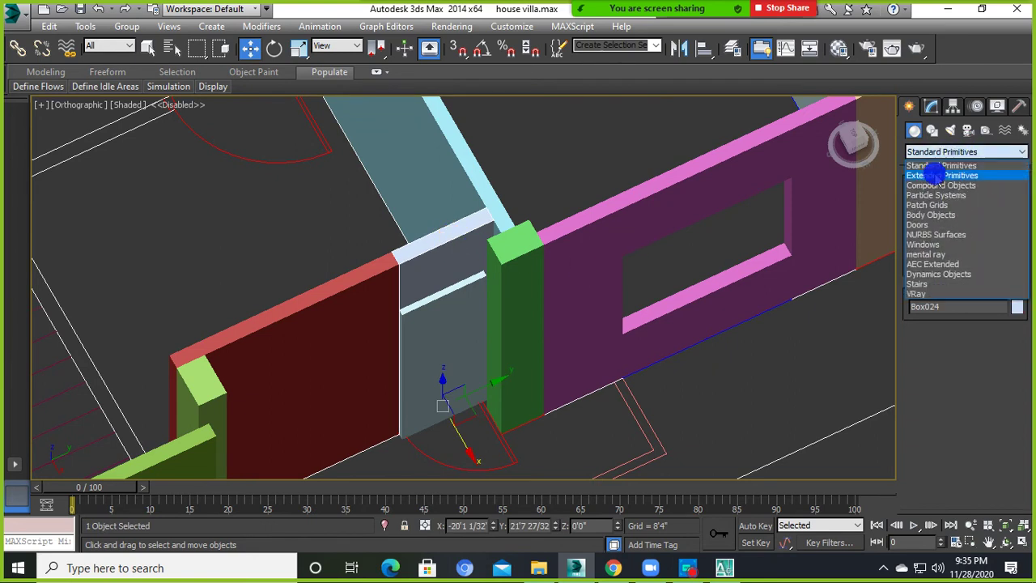
left_click(937, 183)
left_click(940, 284)
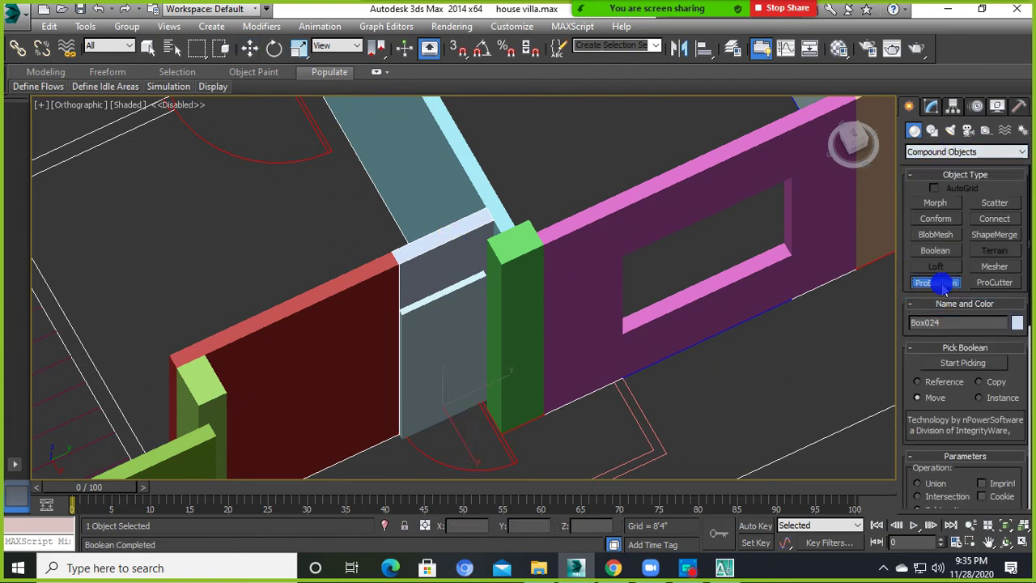
left_click(973, 364)
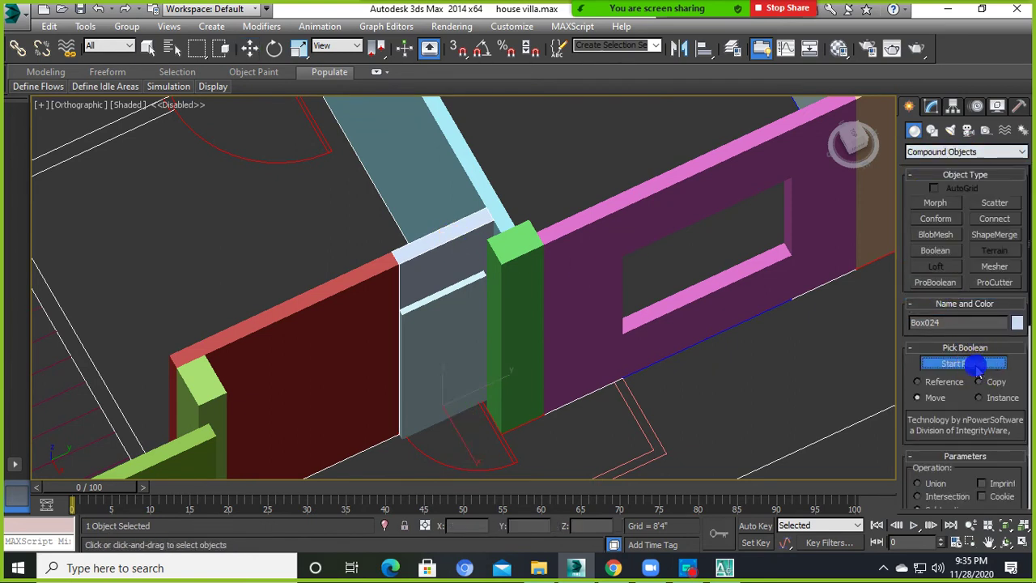
left_click(458, 355)
Zoom and orbit around the doorway to inspect the new opening.
scroll(419, 294, "down", 3)
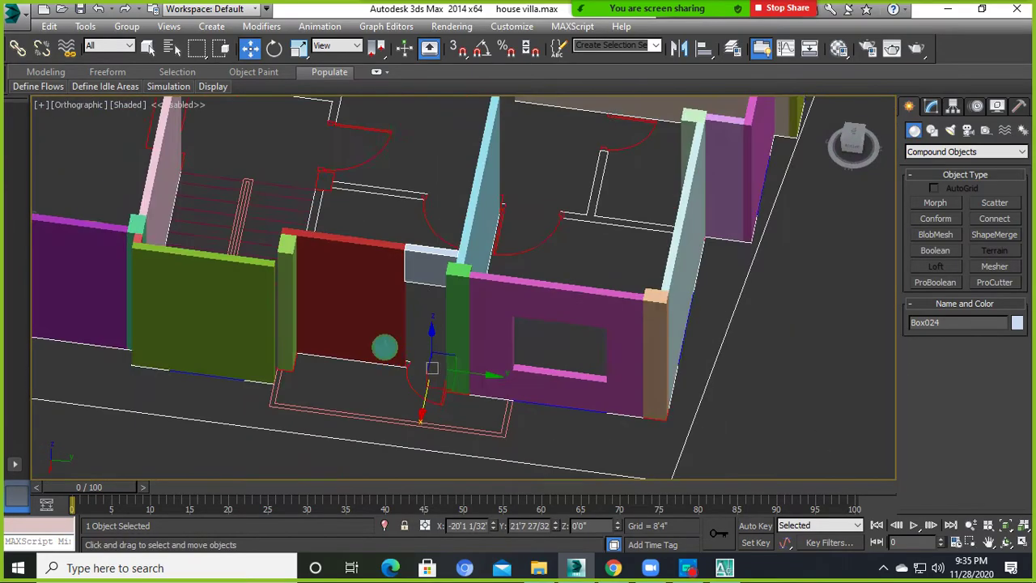
scroll(384, 347, "up", 5)
scroll(407, 356, "up", 2)
scroll(502, 340, "up", 2)
scroll(548, 346, "down", 1)
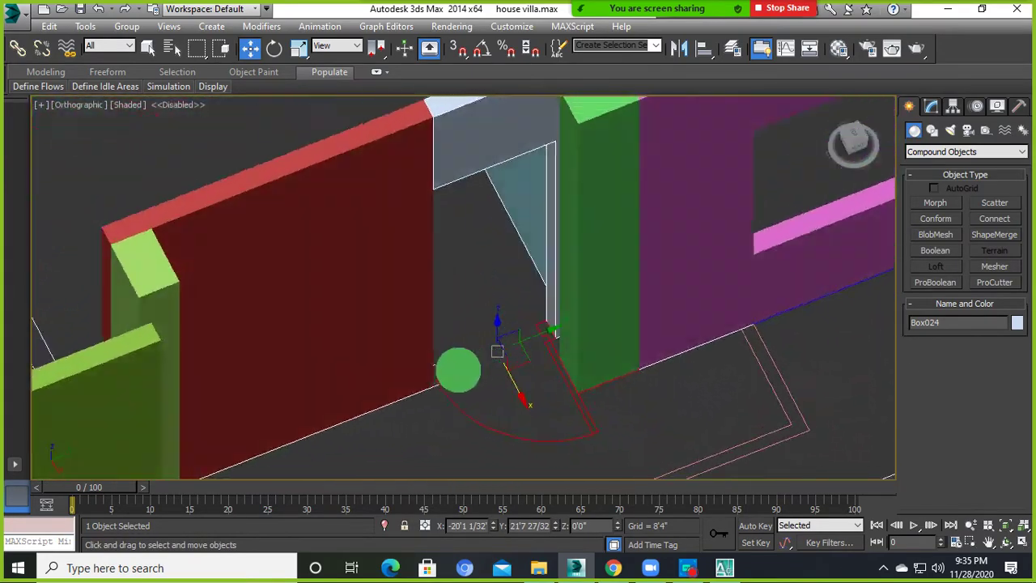
middle_click_drag(458, 370, 446, 326, "alt")
scroll(513, 331, "down", 3)
mouse_move(513, 331)
middle_mouse_down("alt")
mouse_move(605, 349)
mouse_move(513, 367)
middle_mouse_up("alt")
scroll(502, 365, "down", 5)
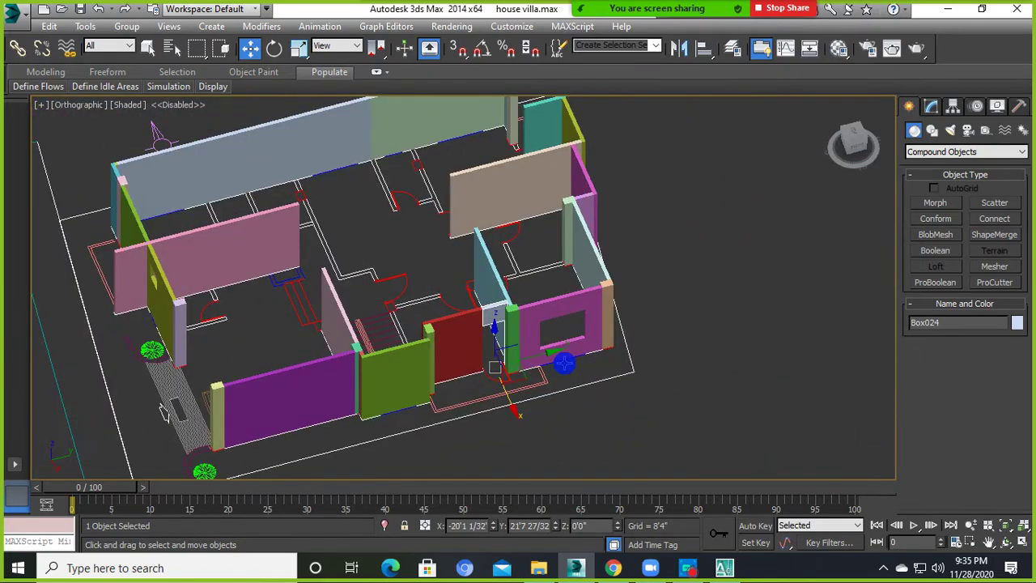
Orbit and zoom around the house to inspect the magenta window wall.
left_click(551, 363)
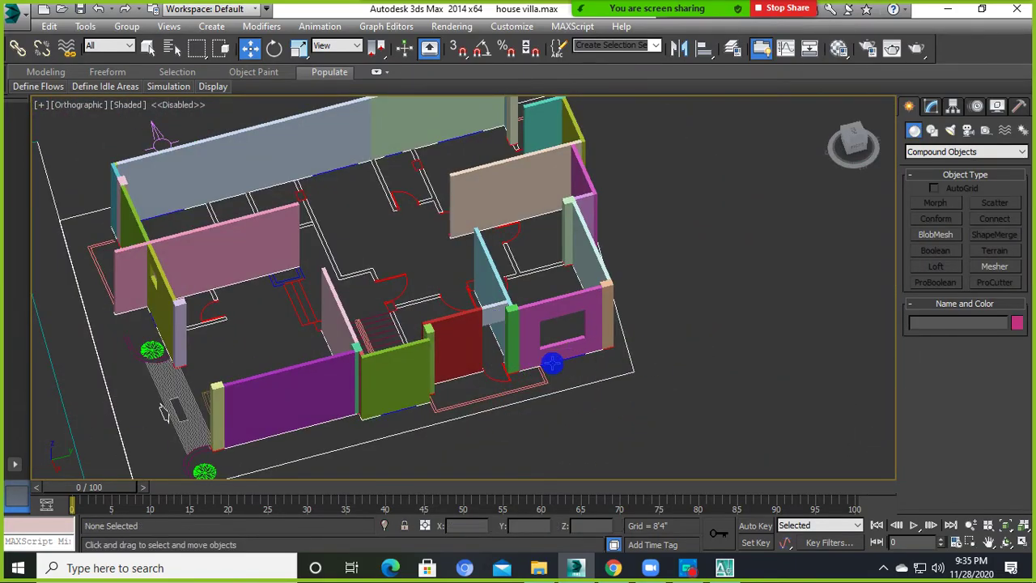
mouse_move(552, 364)
middle_mouse_down("alt")
mouse_move(509, 351)
mouse_move(647, 365)
mouse_move(719, 342)
middle_mouse_up("alt")
scroll(647, 365, "up", 3)
scroll(617, 348, "down", 4)
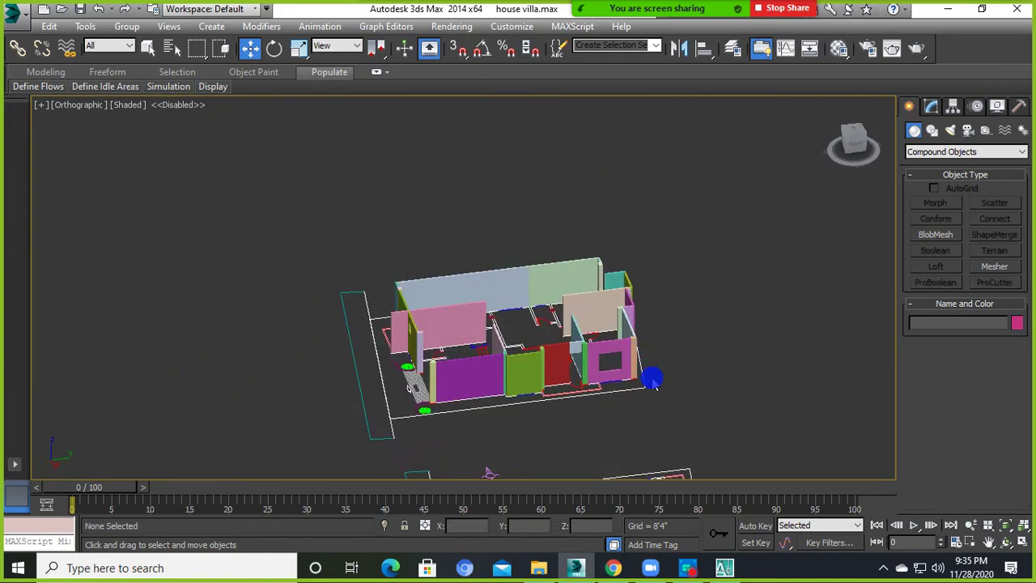
scroll(653, 384, "up", 3)
left_click(623, 364)
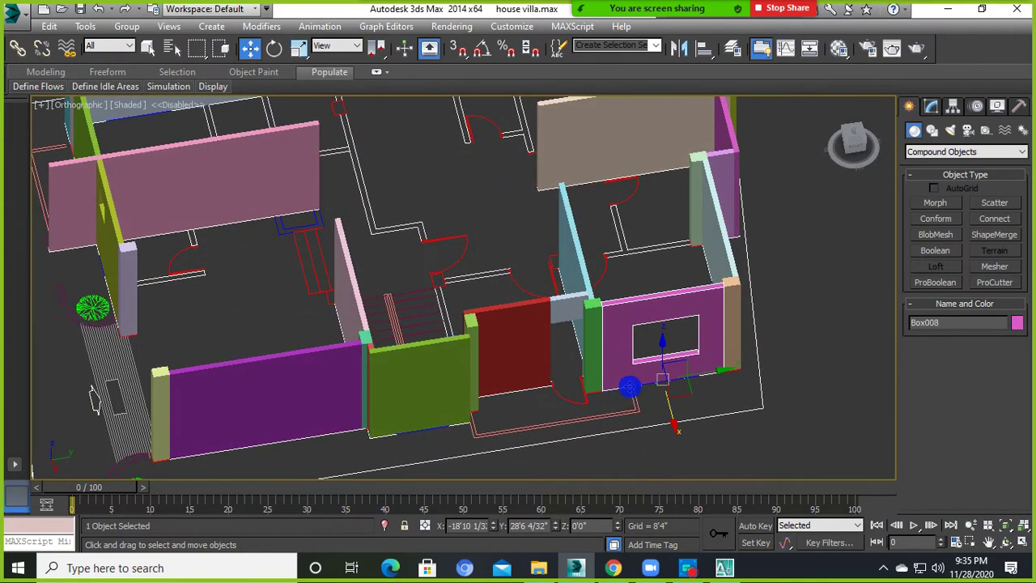
scroll(630, 387, "down", 5)
mouse_move(629, 387)
middle_mouse_down("alt")
mouse_move(566, 365)
mouse_move(536, 386)
mouse_move(571, 364)
mouse_move(503, 363)
mouse_move(527, 310)
mouse_move(582, 276)
middle_mouse_up("alt")
left_click(566, 365)
scroll(549, 386, "up", 5)
left_click(549, 386)
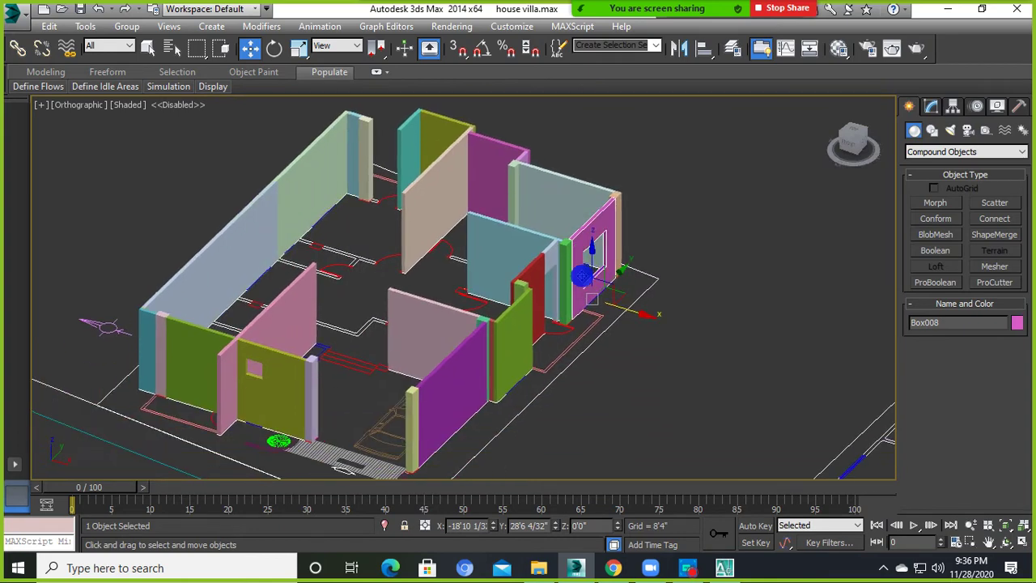
Orbit to a new angle and zoom in on the doorway lintel and magenta wall.
scroll(457, 356, "up", 5)
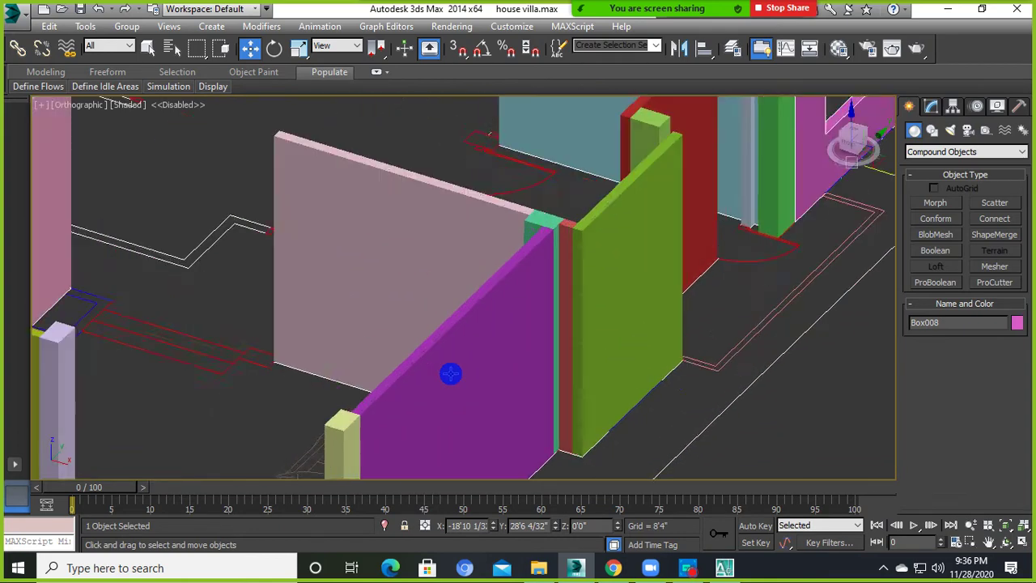
scroll(462, 370, "down", 5)
scroll(462, 324, "down", 4)
mouse_move(462, 324)
middle_mouse_down("alt")
mouse_move(586, 267)
mouse_move(537, 280)
mouse_move(564, 302)
mouse_move(564, 271)
middle_mouse_up("alt")
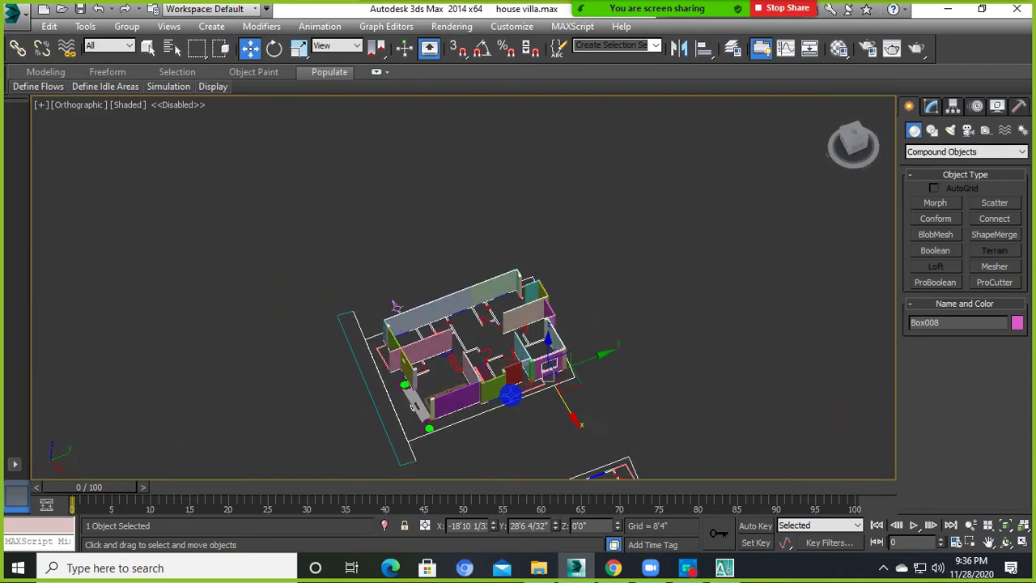
middle_click_drag(395, 306, 243, 356, "alt")
scroll(210, 369, "up", 4)
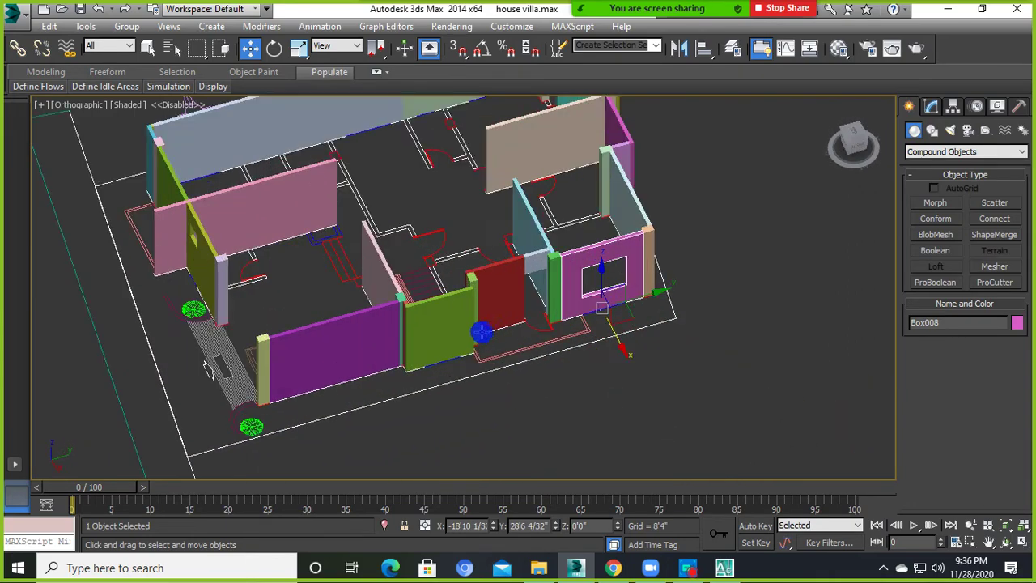
scroll(480, 332, "up", 2)
scroll(530, 388, "up", 2)
scroll(539, 359, "up", 2)
left_click(494, 250)
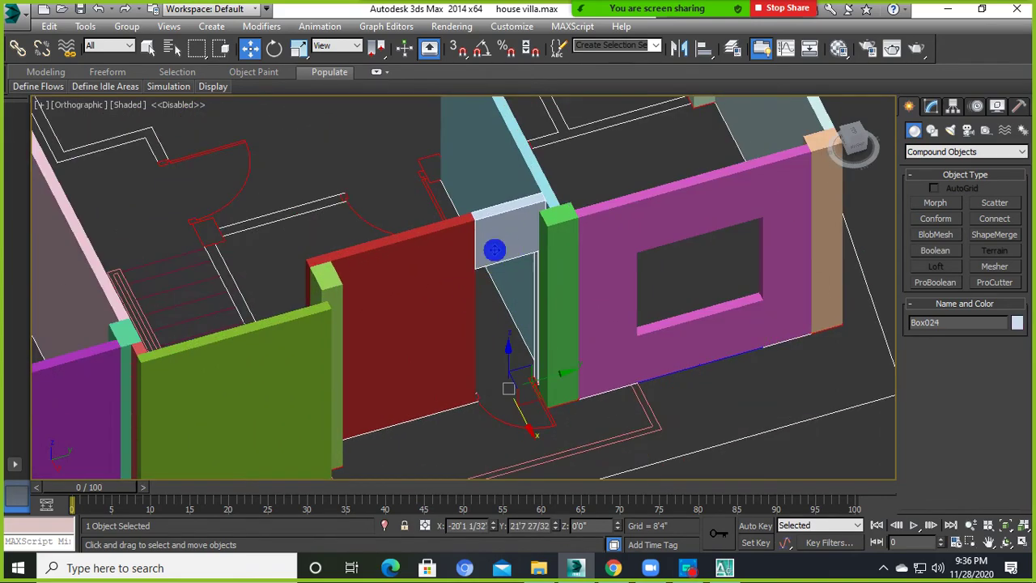
left_click(632, 338)
Tilt toward a top-down view and window-select all 32 pieces of the left house.
scroll(670, 330, "down", 5)
middle_click_drag(669, 330, 424, 394, "alt")
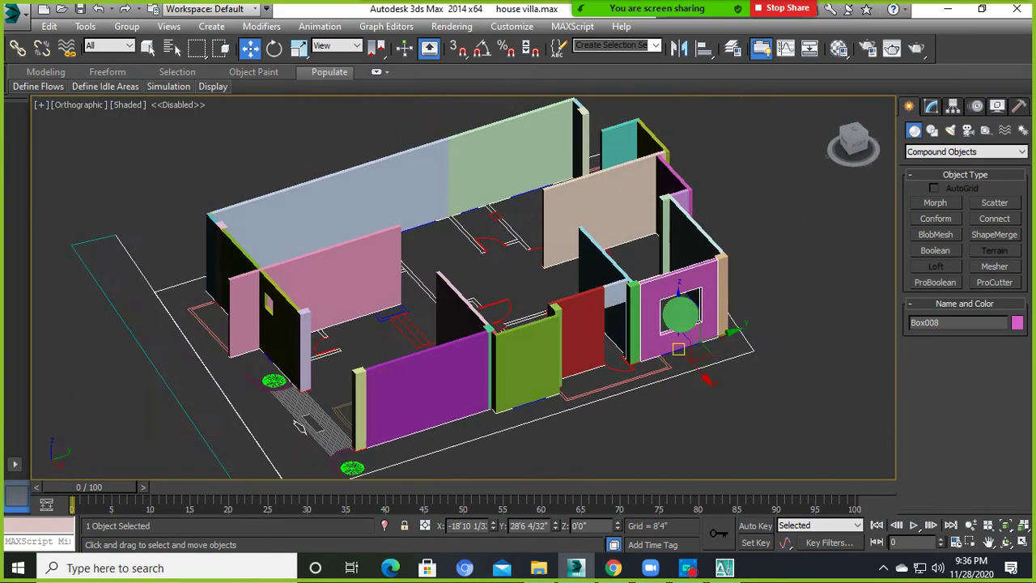
scroll(459, 394, "up", 3)
scroll(527, 416, "up", 3)
scroll(543, 326, "down", 6)
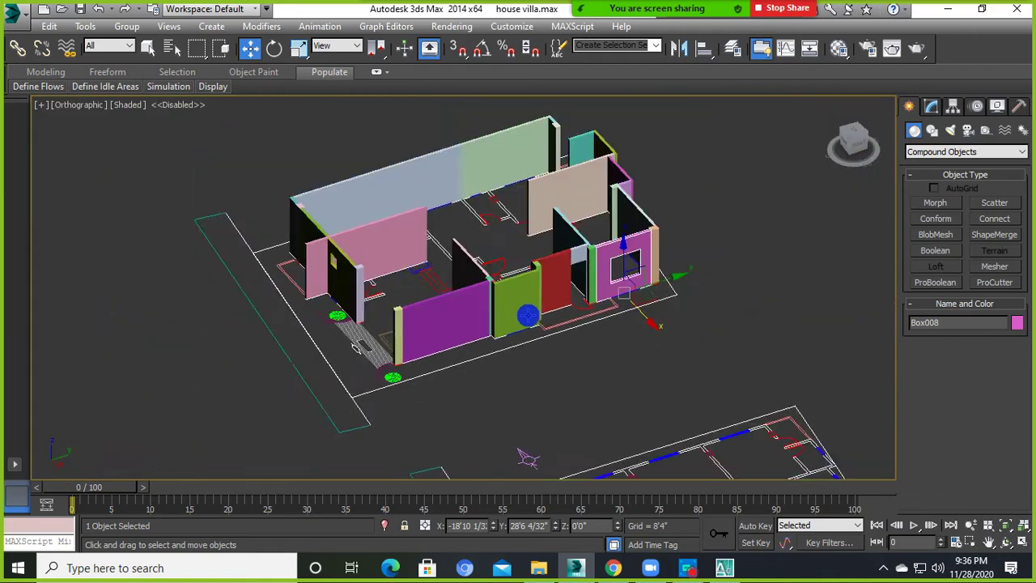
mouse_move(527, 312)
middle_mouse_down("alt")
mouse_move(452, 361)
mouse_move(555, 335)
mouse_move(543, 335)
mouse_move(532, 289)
mouse_move(571, 251)
mouse_move(558, 308)
mouse_move(526, 332)
middle_mouse_up("alt")
middle_click_drag(599, 284, 583, 308, "alt")
scroll(583, 307, "down", 3)
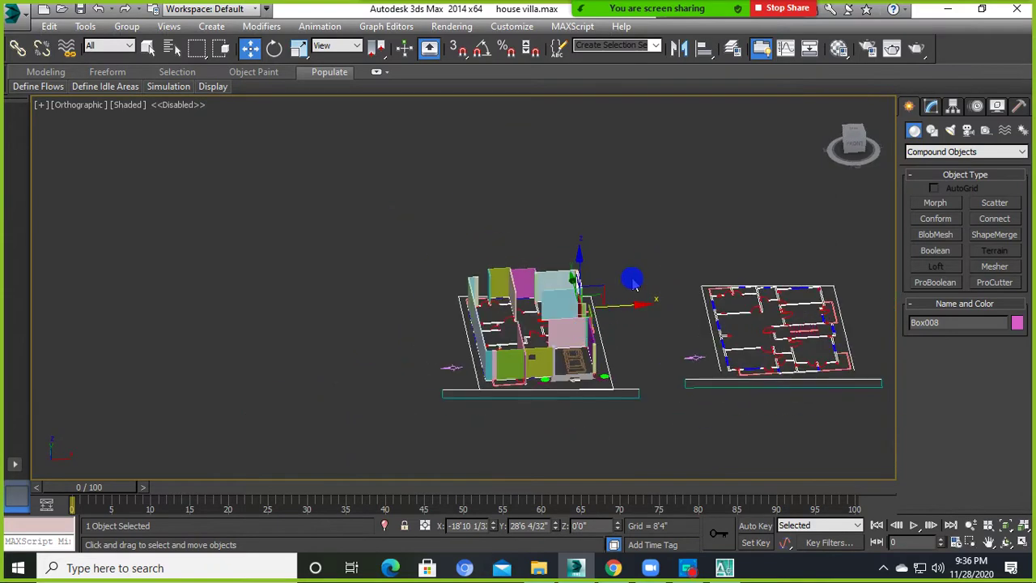
middle_click_drag(636, 282, 615, 310, "alt")
left_click_drag(634, 231, 481, 407)
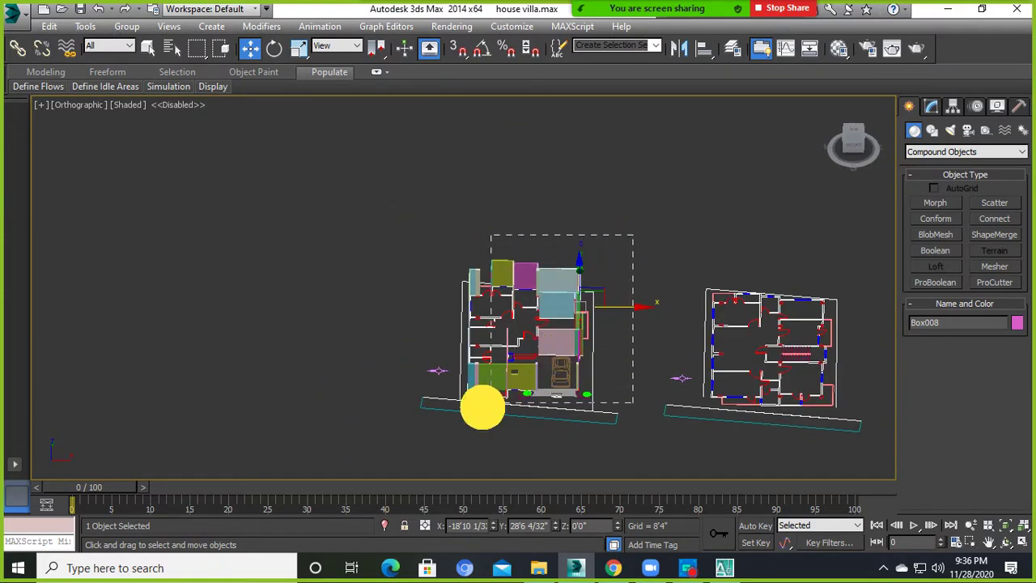
Orbit to an oblique view, checking the green Box001 and magenta Box031 walls.
scroll(469, 356, "up", 4)
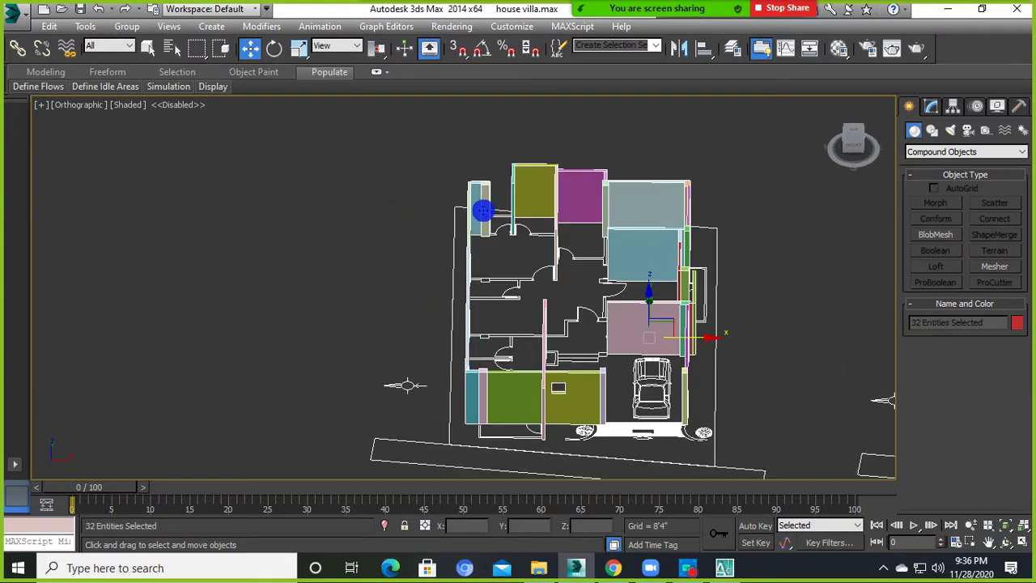
middle_click_drag(606, 278, 554, 271, "alt")
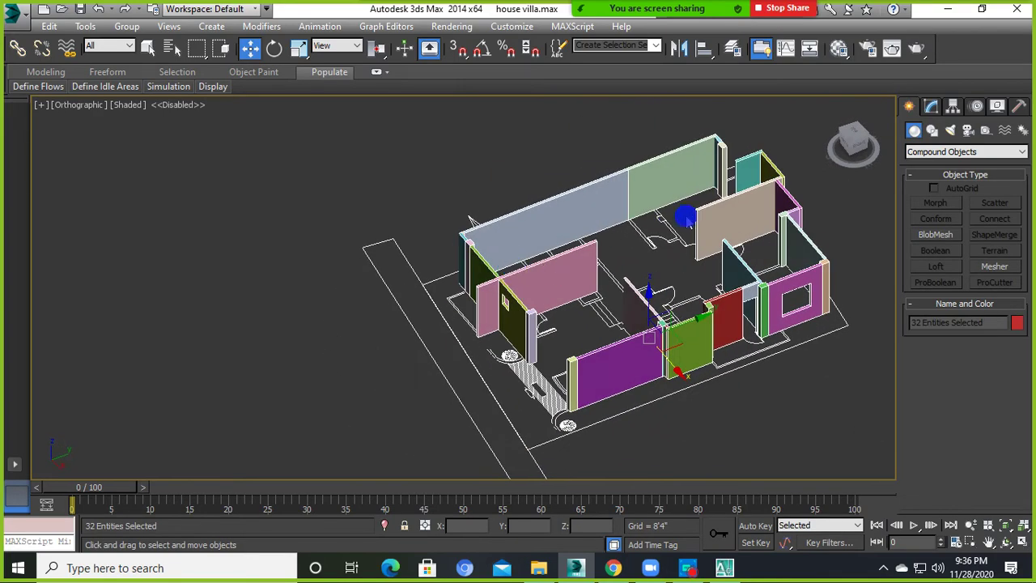
mouse_move(685, 217)
middle_mouse_down("alt")
mouse_move(527, 319)
mouse_move(539, 282)
middle_mouse_up("alt")
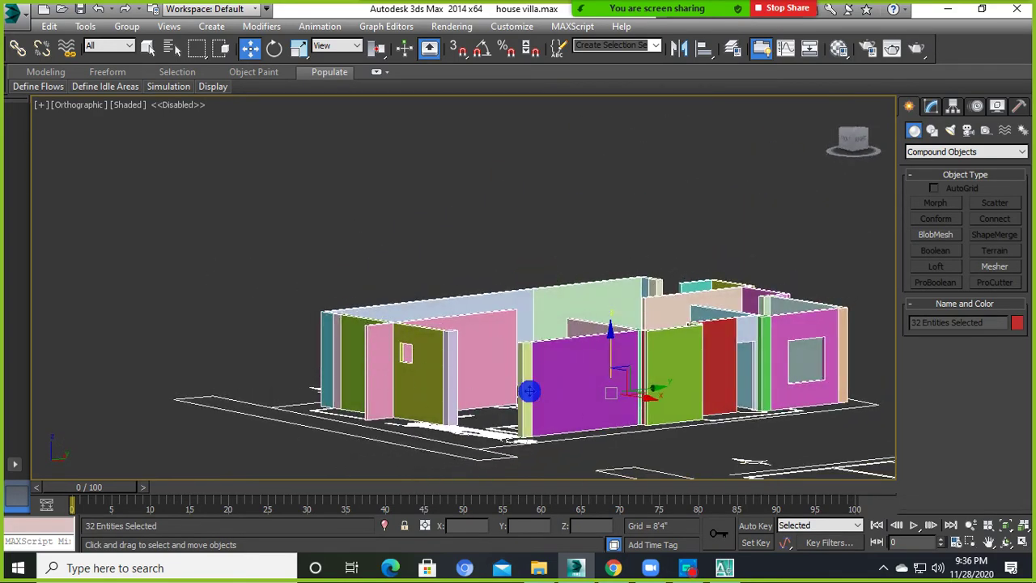
left_click(654, 379)
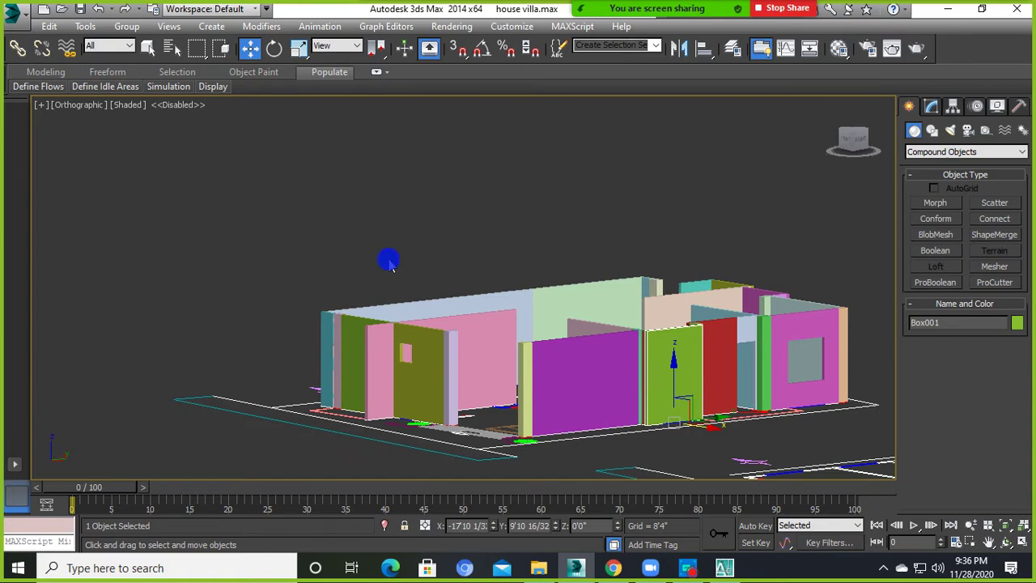
middle_click_drag(716, 312, 646, 296)
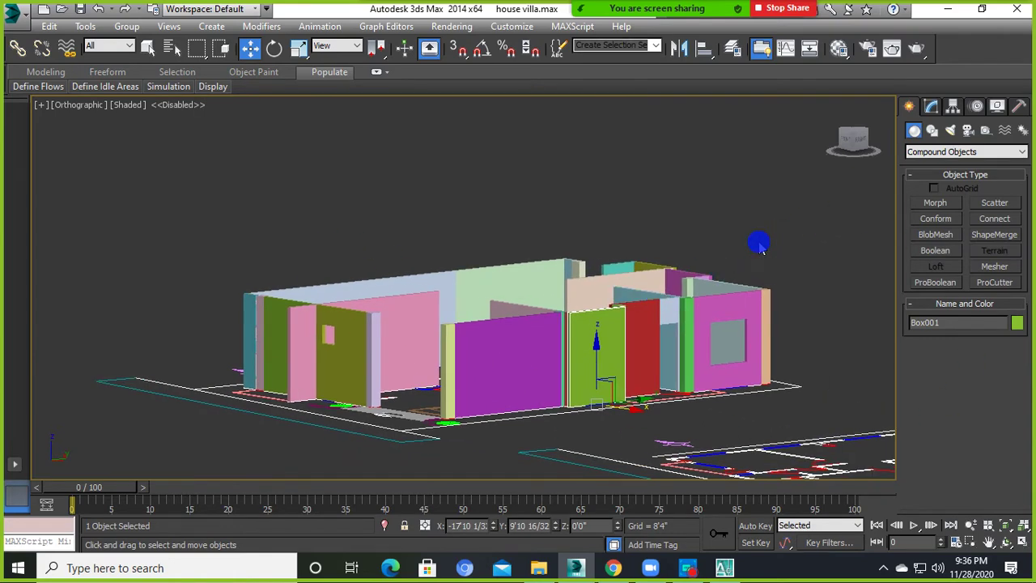
middle_click_drag(759, 243, 750, 287, "alt")
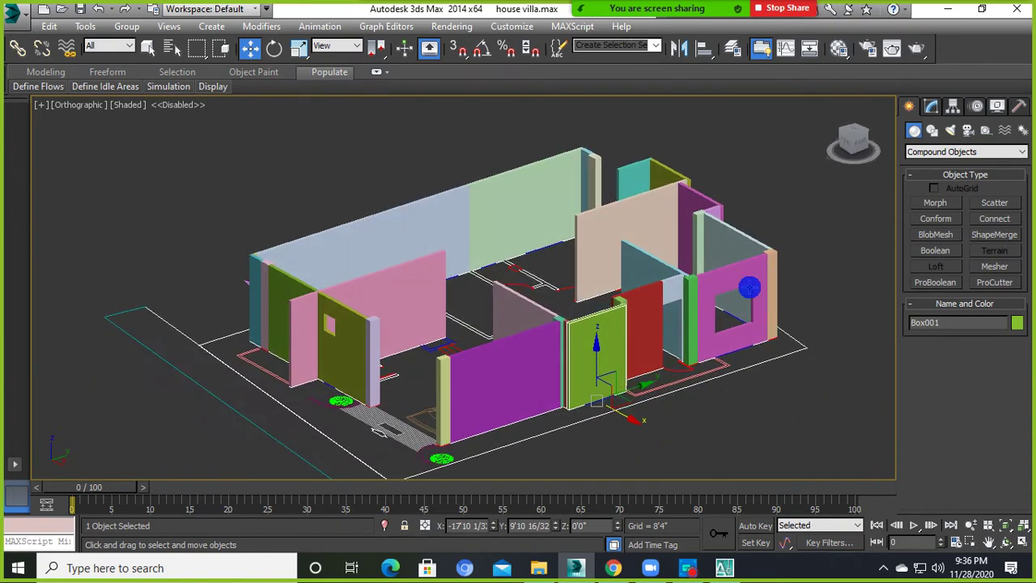
left_click(774, 409)
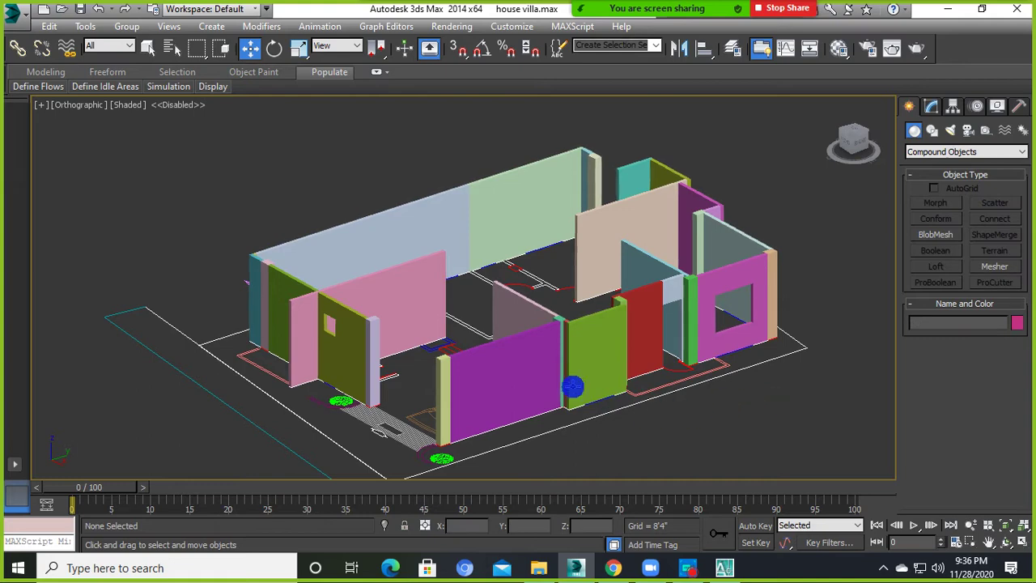
left_click(540, 373)
middle_click_drag(538, 374, 534, 390, "alt")
left_click(661, 434)
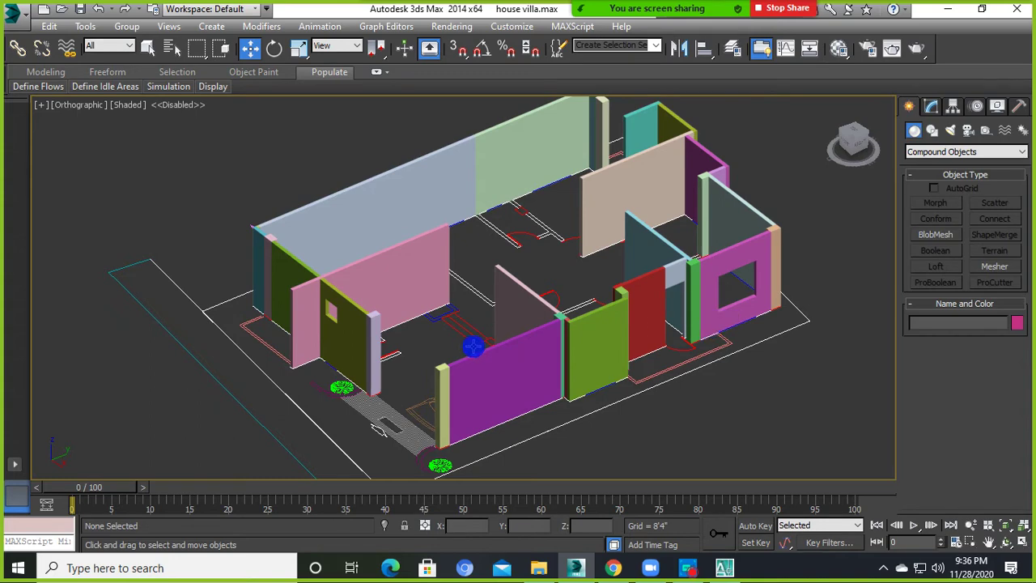
Orbit and pan to reveal the floor plan beneath the house, checking green wall Box001.
mouse_move(526, 318)
middle_mouse_down("alt")
mouse_move(537, 340)
mouse_move(513, 343)
middle_mouse_up("alt")
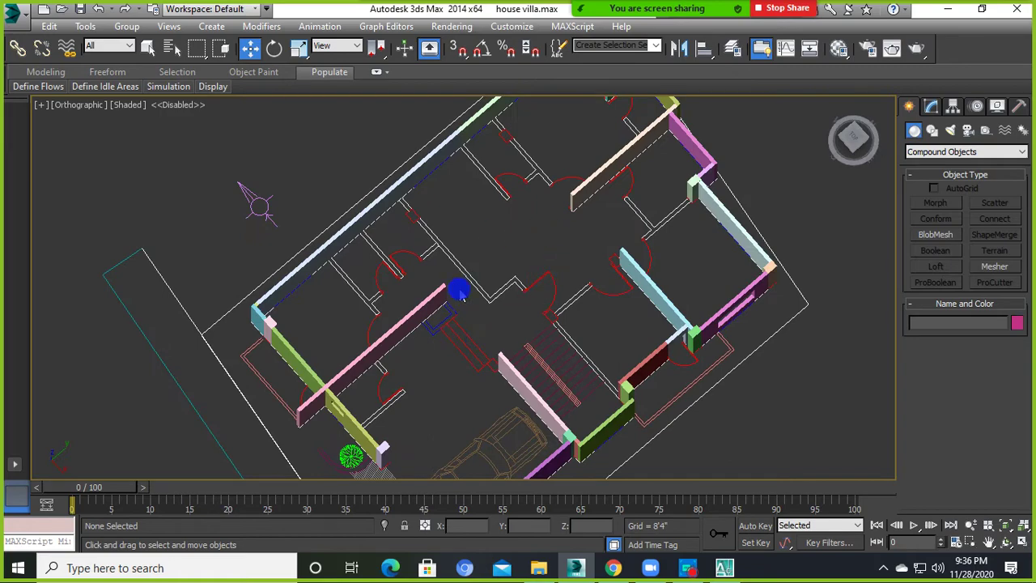
mouse_move(527, 278)
middle_mouse_down("alt")
mouse_move(541, 303)
mouse_move(536, 372)
mouse_move(522, 340)
mouse_move(523, 363)
mouse_move(559, 360)
mouse_move(525, 377)
middle_mouse_up("alt")
mouse_move(425, 377)
middle_mouse_down("alt")
mouse_move(435, 347)
mouse_move(416, 343)
middle_mouse_up("alt")
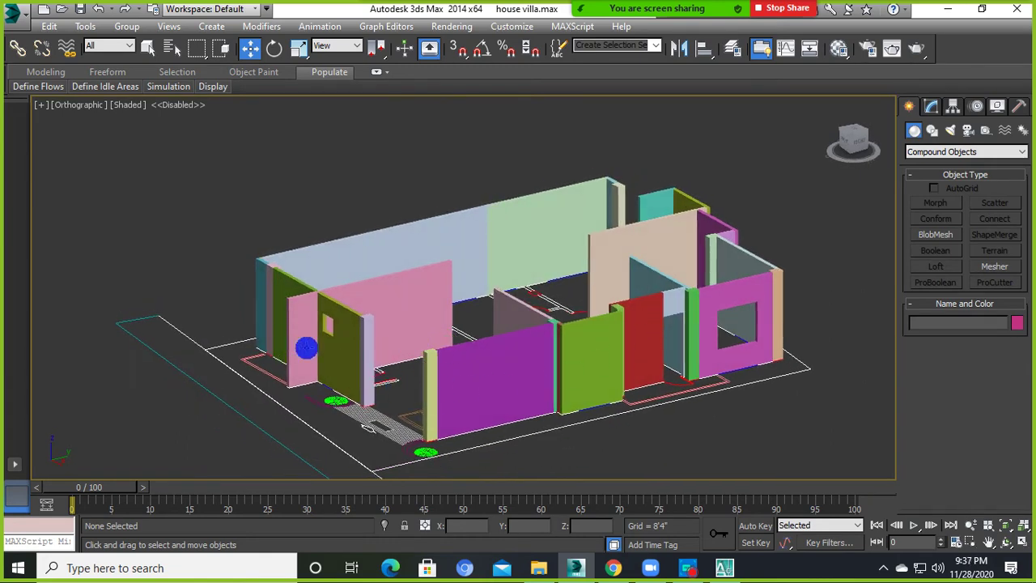
scroll(504, 392, "down", 3)
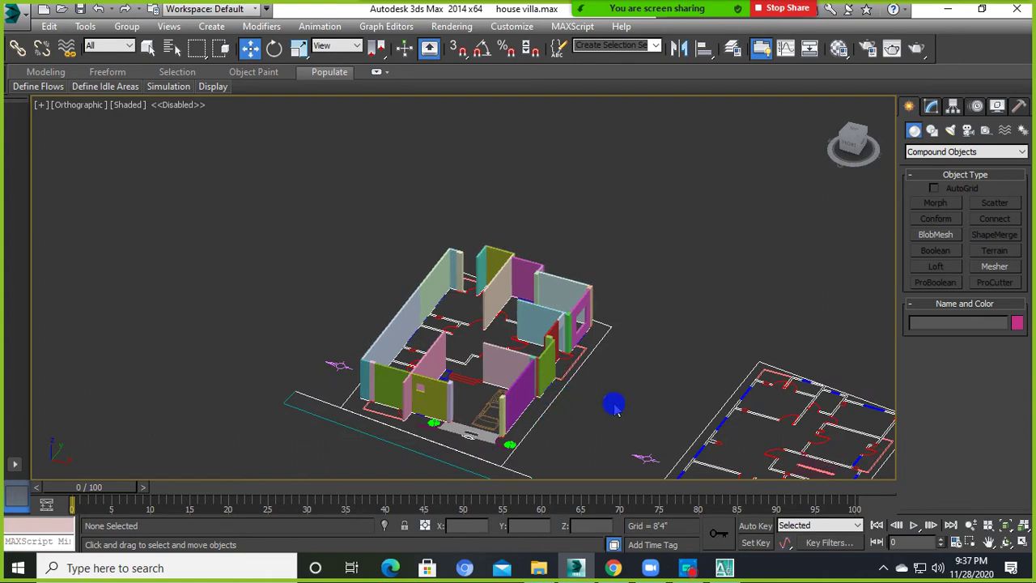
mouse_move(614, 409)
middle_mouse_down()
mouse_move(497, 282)
mouse_move(516, 316)
middle_mouse_up()
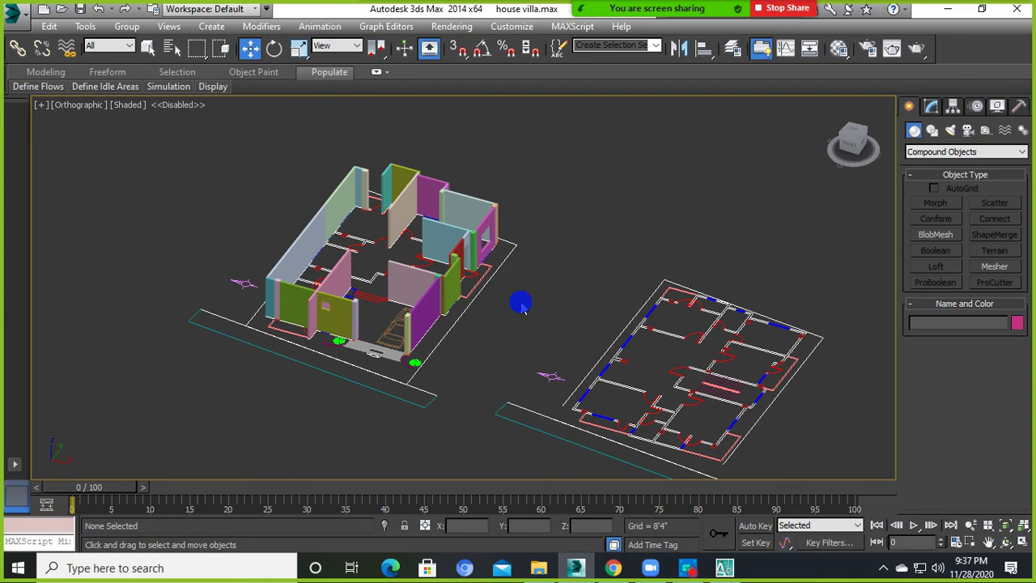
middle_click_drag(520, 304, 527, 331)
scroll(518, 343, "up", 3)
left_click(503, 312)
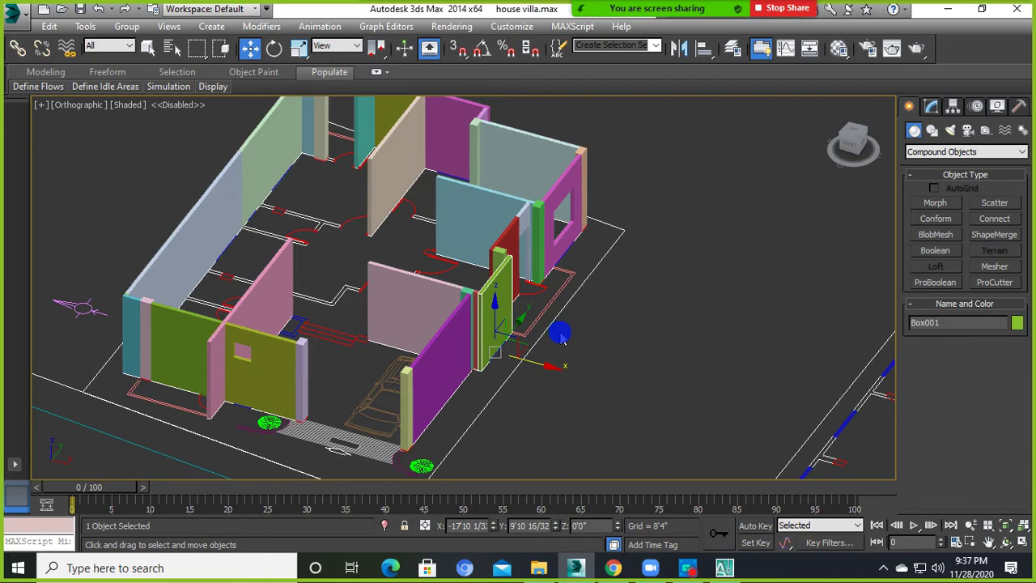
scroll(561, 332, "down", 3)
scroll(578, 343, "down", 2)
scroll(597, 352, "up", 1)
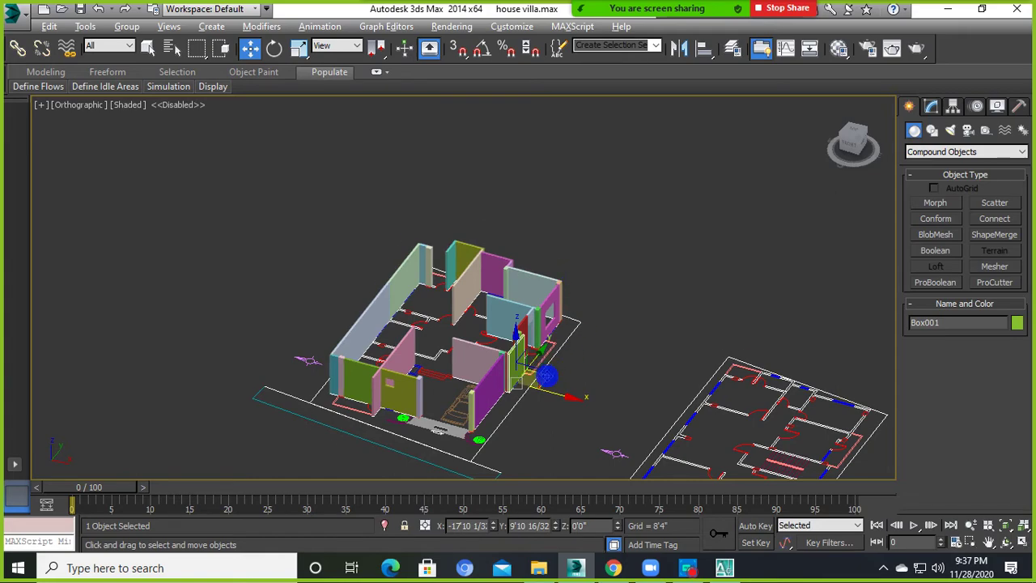
Orbit to a top-down view of the house and pan both floor plans left.
mouse_move(547, 374)
middle_mouse_down("alt")
mouse_move(539, 456)
mouse_move(507, 415)
mouse_move(562, 423)
mouse_move(559, 377)
mouse_move(486, 351)
mouse_move(513, 365)
mouse_move(534, 410)
middle_mouse_up("alt")
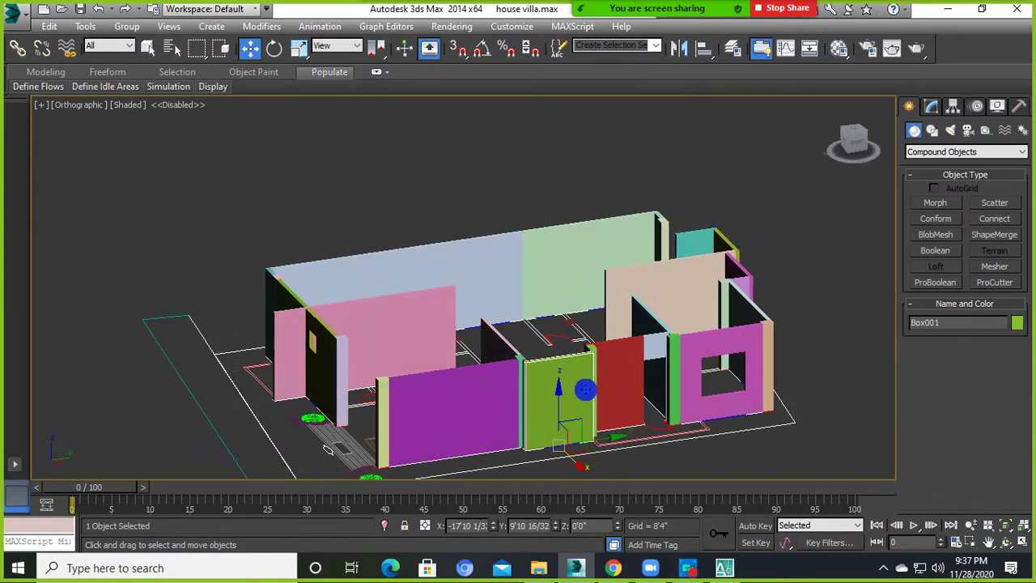
left_click(490, 346)
middle_click_drag(490, 346, 473, 336)
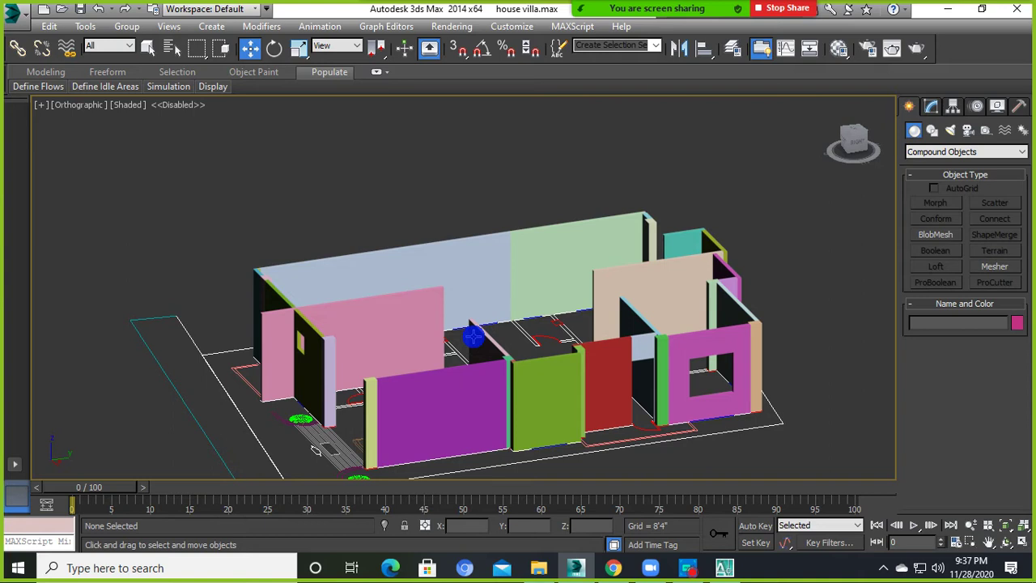
scroll(400, 194, "down", 2)
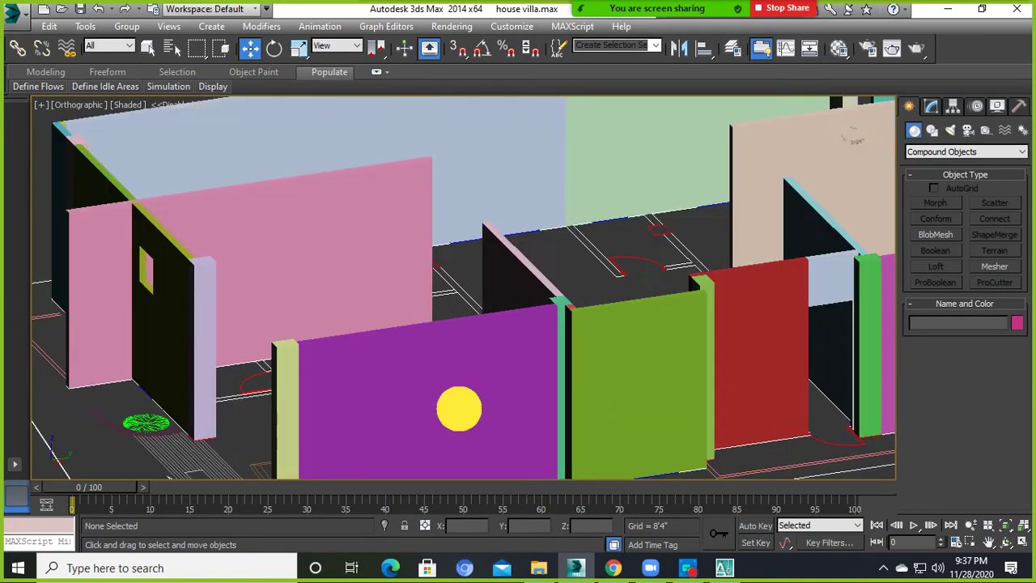
left_click(460, 407)
mouse_move(460, 407)
middle_mouse_down("alt")
mouse_move(564, 304)
mouse_move(587, 361)
mouse_move(602, 345)
middle_mouse_up("alt")
middle_click_drag(590, 411, 520, 377)
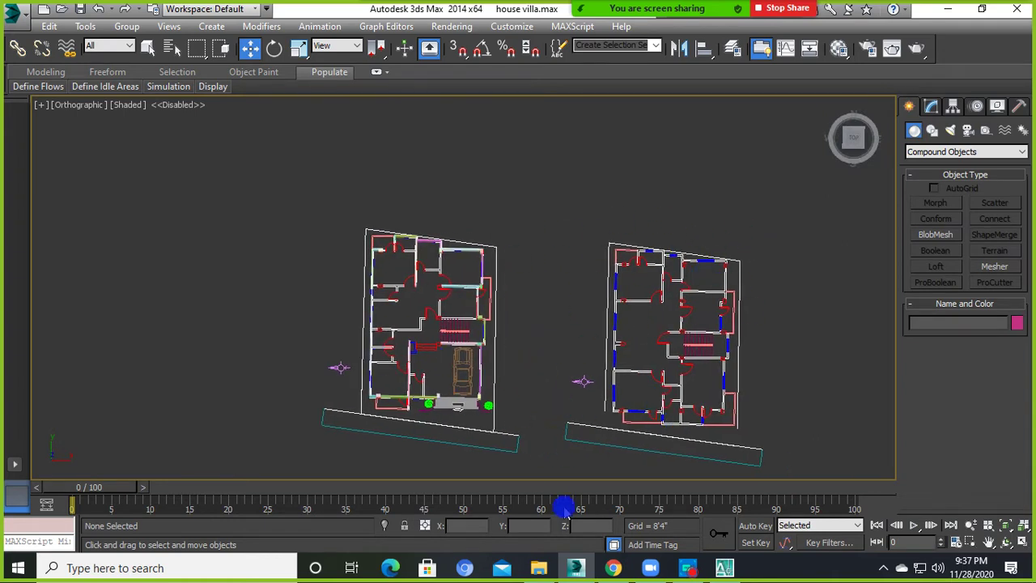
left_click(723, 567)
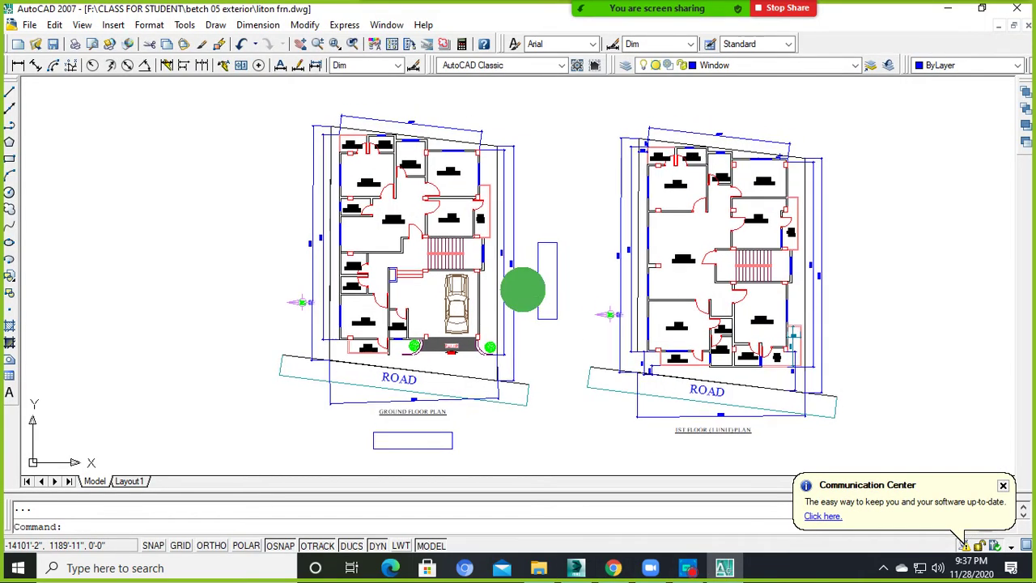
key("Escape")
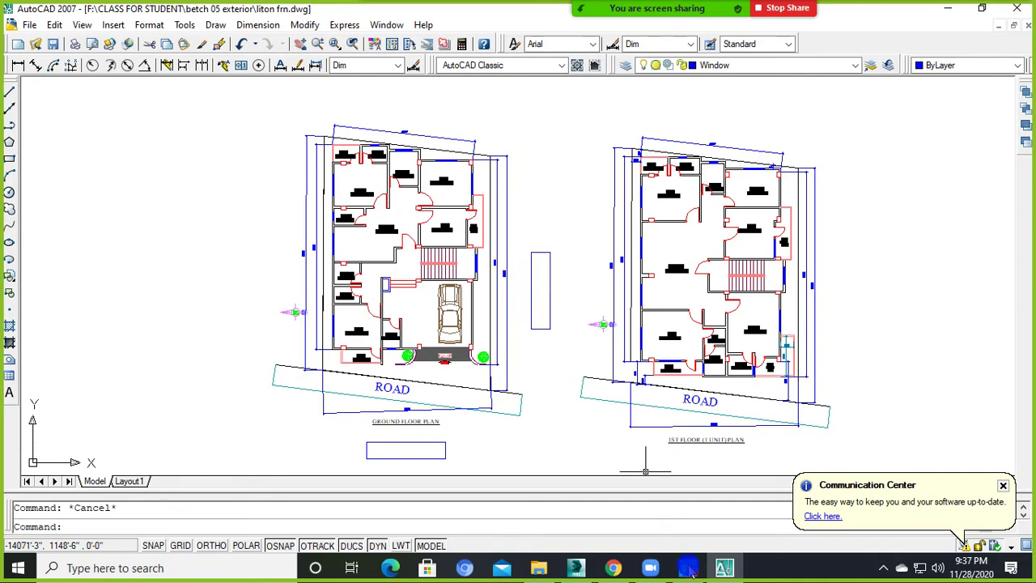
left_click(576, 567)
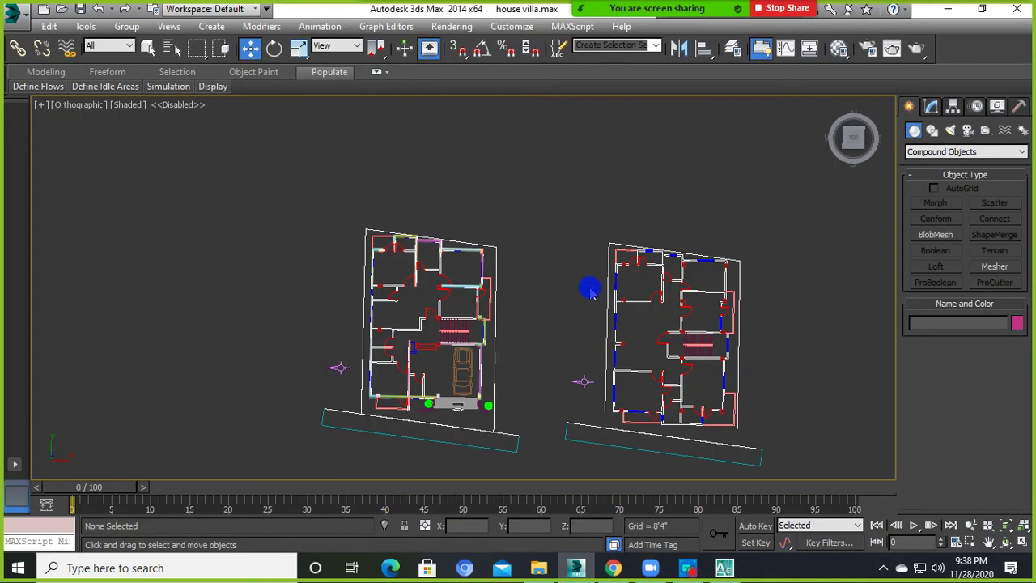
Tilt the plans into 3D and set the Create panel category to Standard Primitives.
middle_click_drag(476, 315, 471, 260)
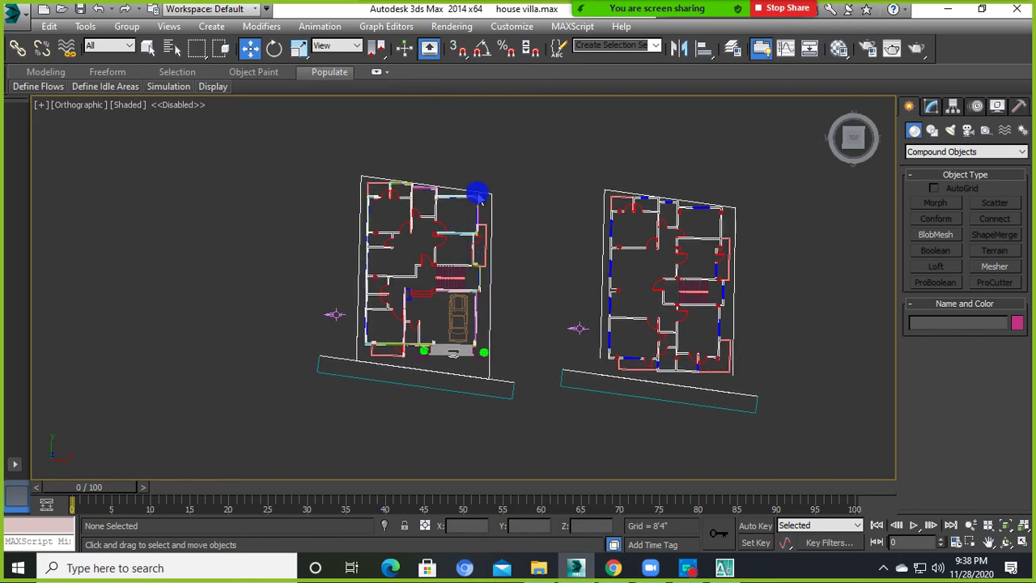
mouse_move(485, 219)
middle_mouse_down("alt")
mouse_move(491, 326)
mouse_move(429, 283)
mouse_move(491, 293)
mouse_move(581, 232)
mouse_move(504, 273)
mouse_move(430, 227)
middle_mouse_up("alt")
scroll(491, 326, "up", 5)
scroll(505, 273, "down", 4)
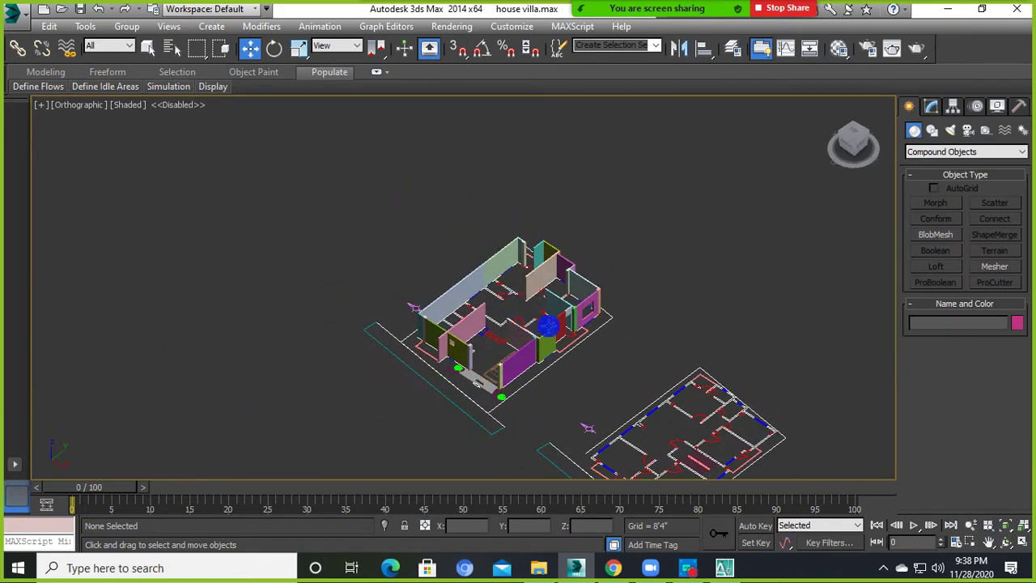
scroll(524, 349, "up", 5)
scroll(557, 397, "down", 4)
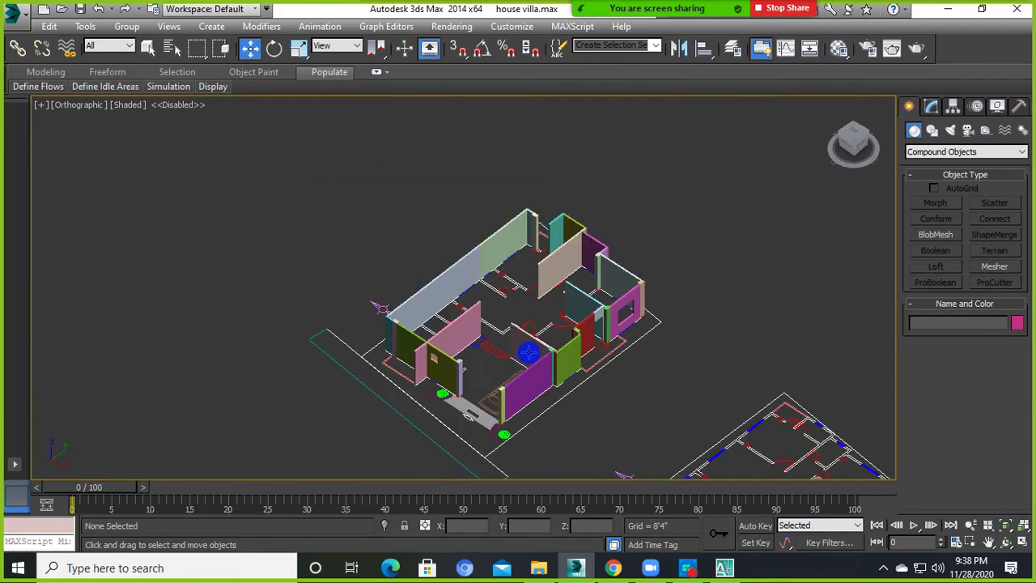
middle_click_drag(545, 341, 430, 335)
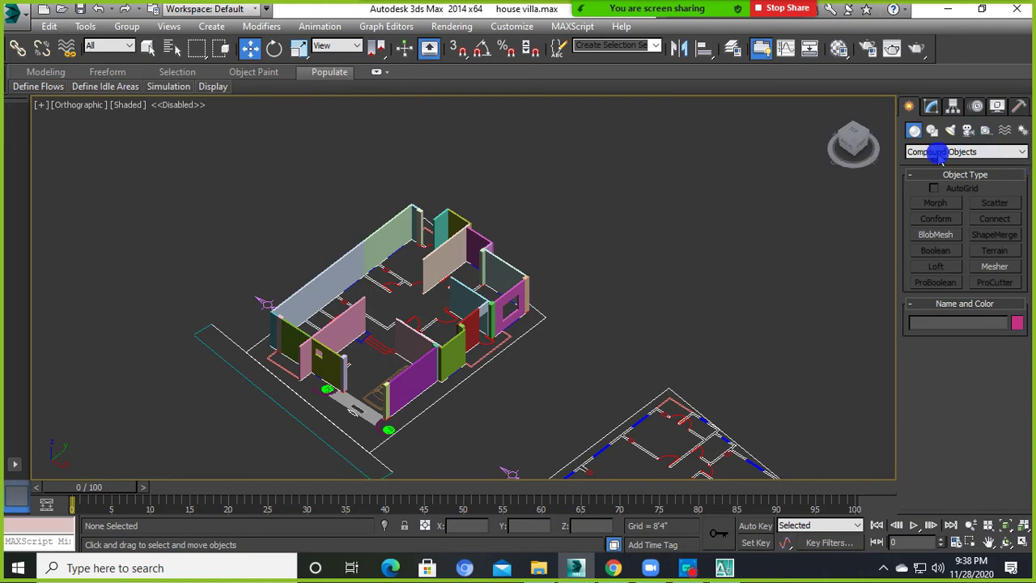
left_click(938, 154)
left_click(926, 164)
Zoom onto the pink window wall and select Box008.
scroll(539, 317, "up", 2)
scroll(518, 305, "up", 4)
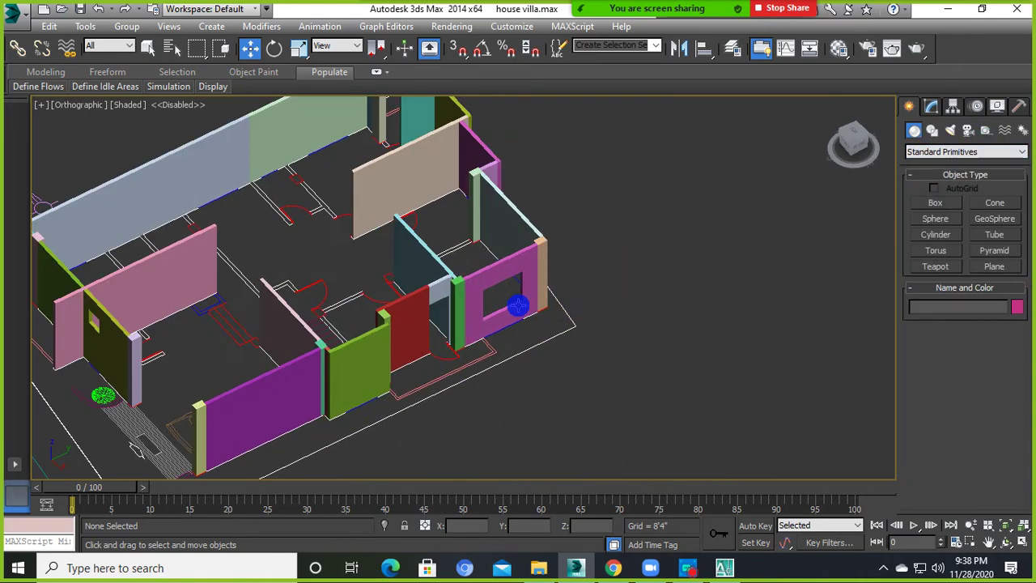
scroll(518, 305, "up", 2)
scroll(509, 342, "up", 4)
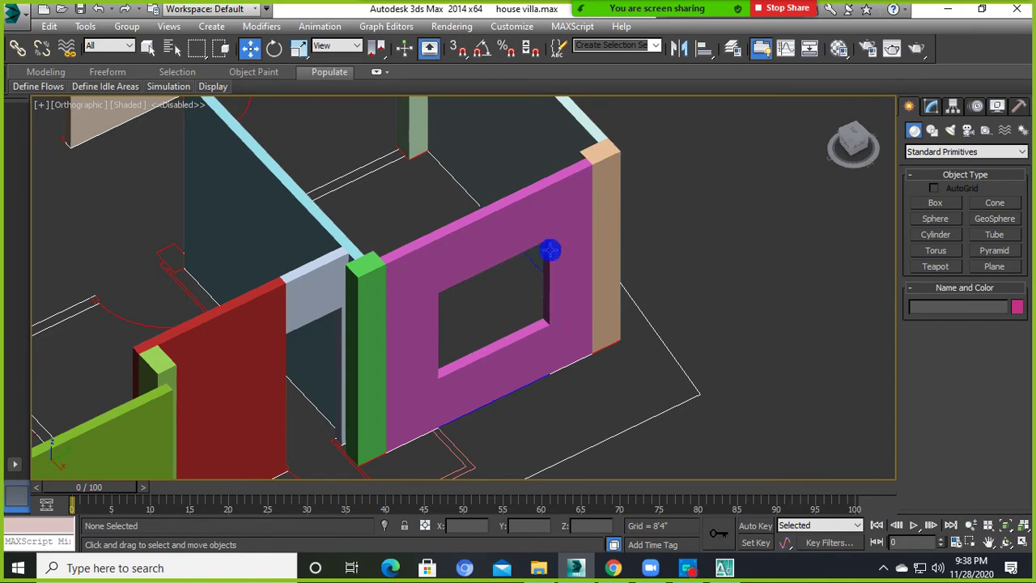
left_click(555, 243)
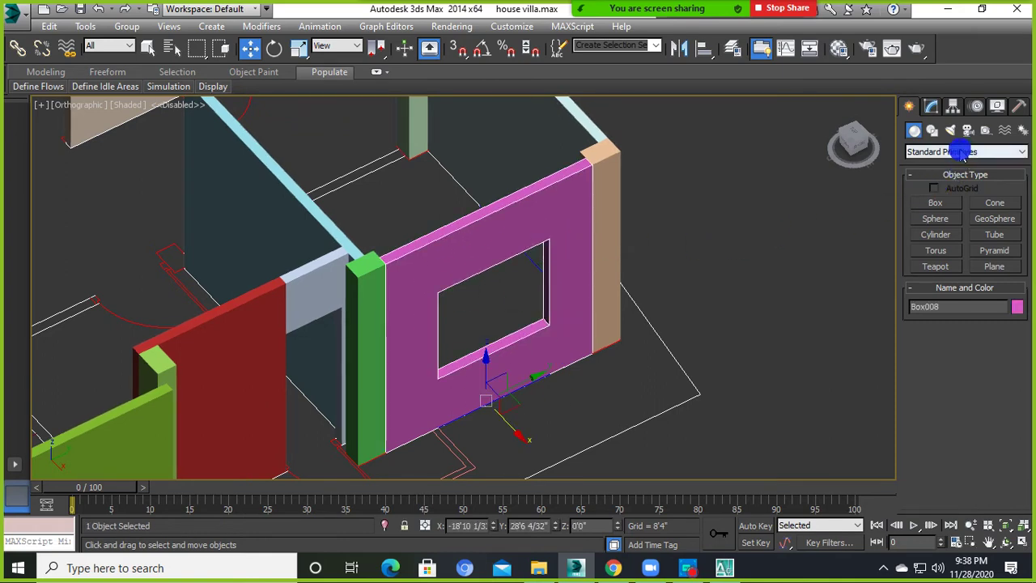
left_click(780, 215)
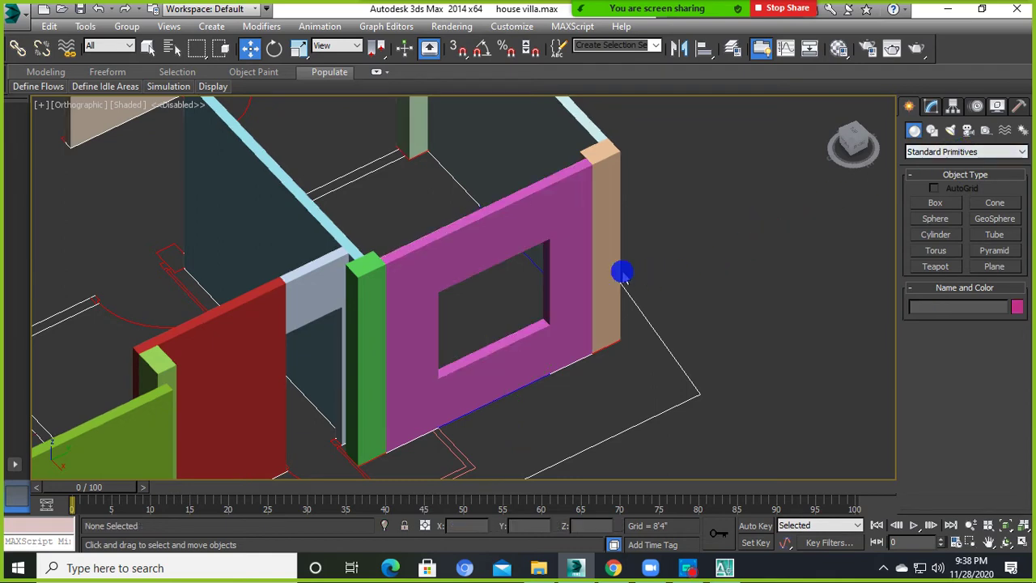
left_click(575, 244)
left_click(645, 244)
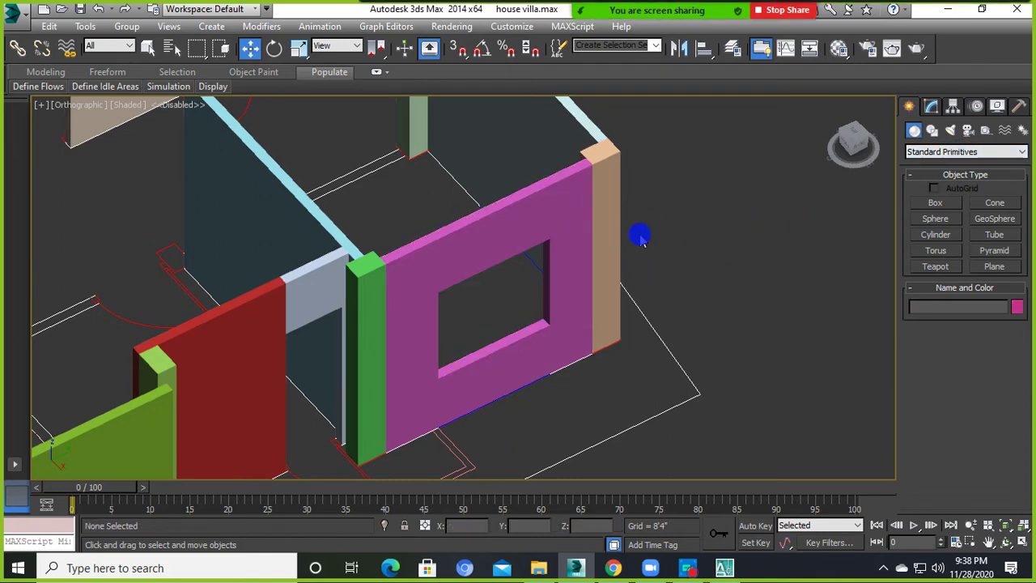
left_click(545, 232)
scroll(712, 281, "down", 3)
left_click(712, 280)
scroll(636, 254, "up", 4)
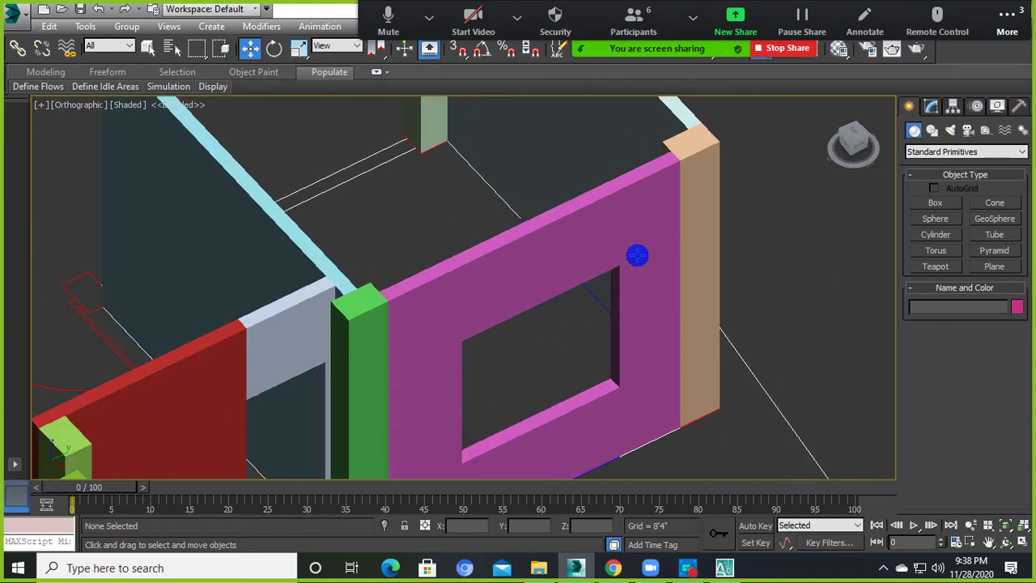
scroll(615, 258, "up", 1)
left_click(636, 228)
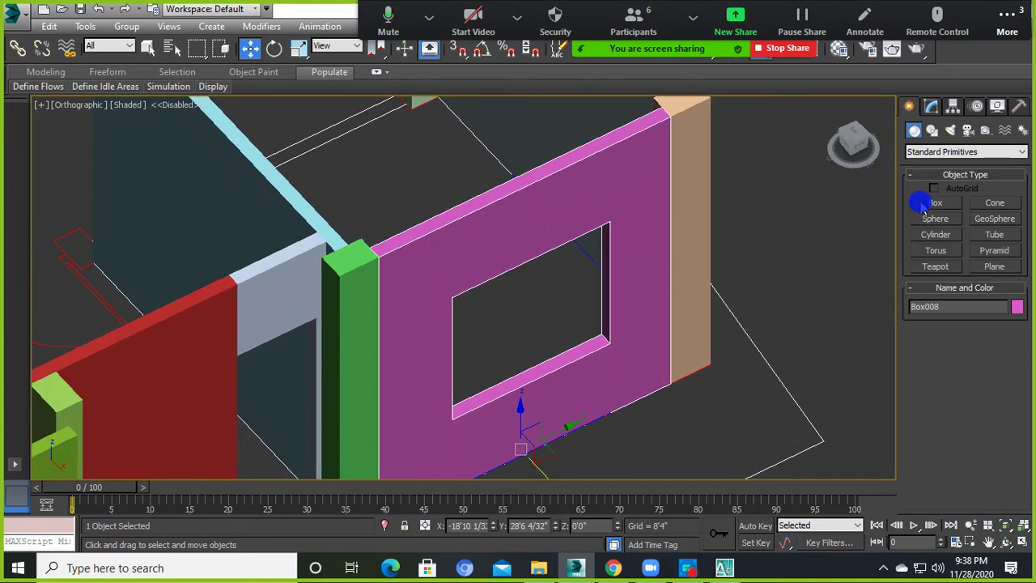
Clear the selection and switch the Create panel category to Windows.
key("ctrl+d")
left_click(953, 154)
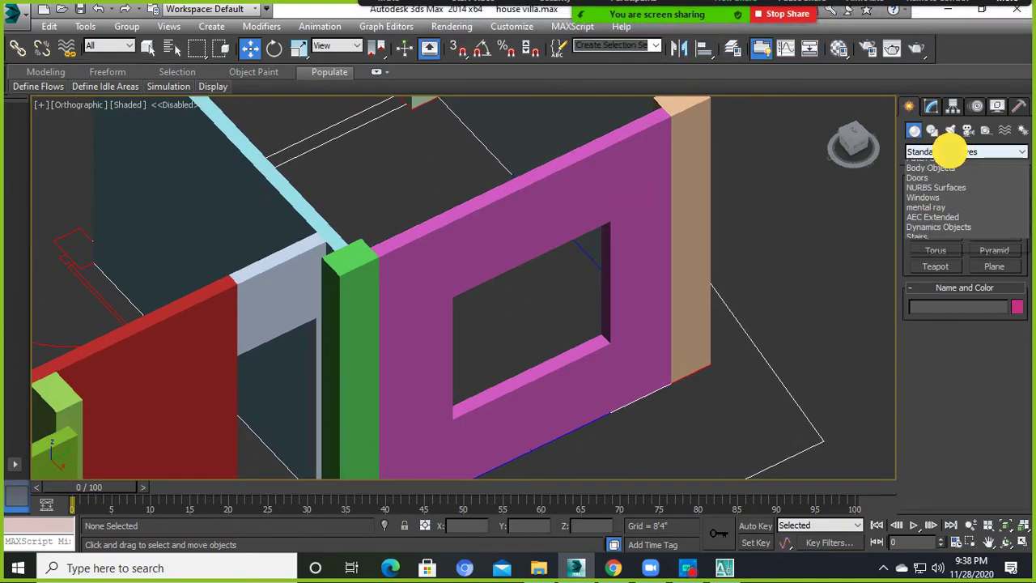
left_click(947, 151)
left_click(935, 155)
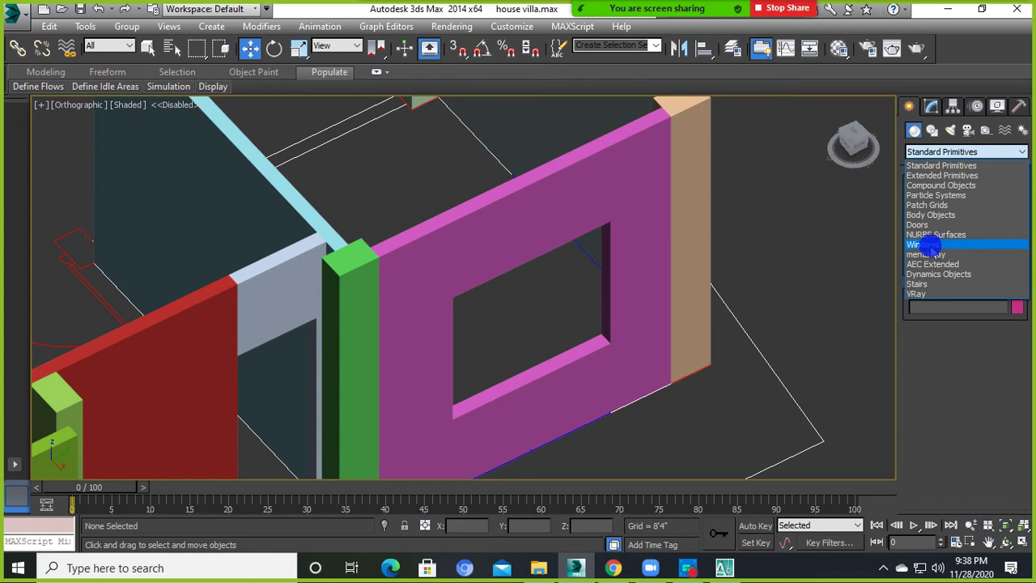
left_click(937, 245)
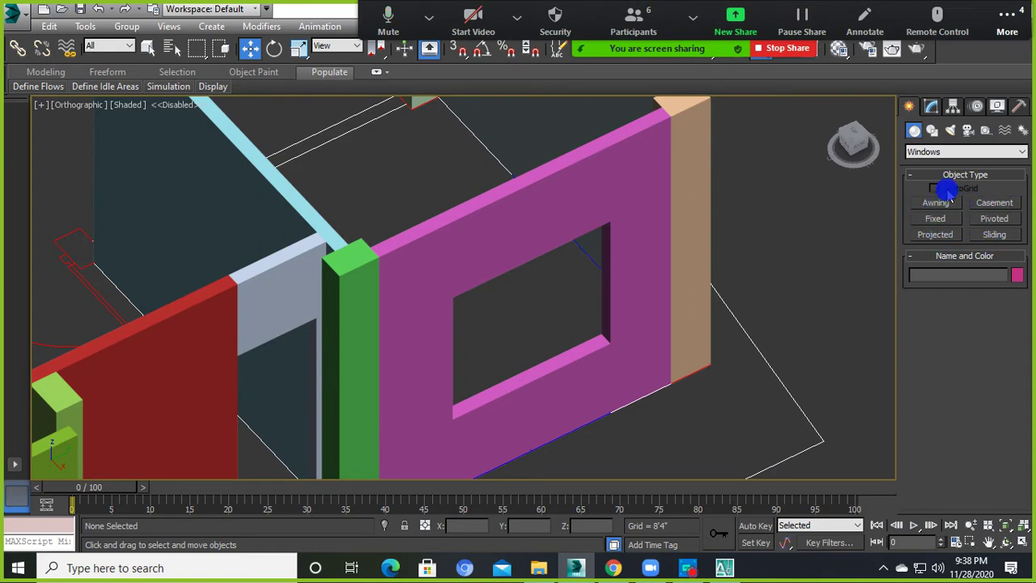
Activate the Sliding window tool, frame the pink wall's opening, and enable Snaps Toggle.
left_click(996, 236)
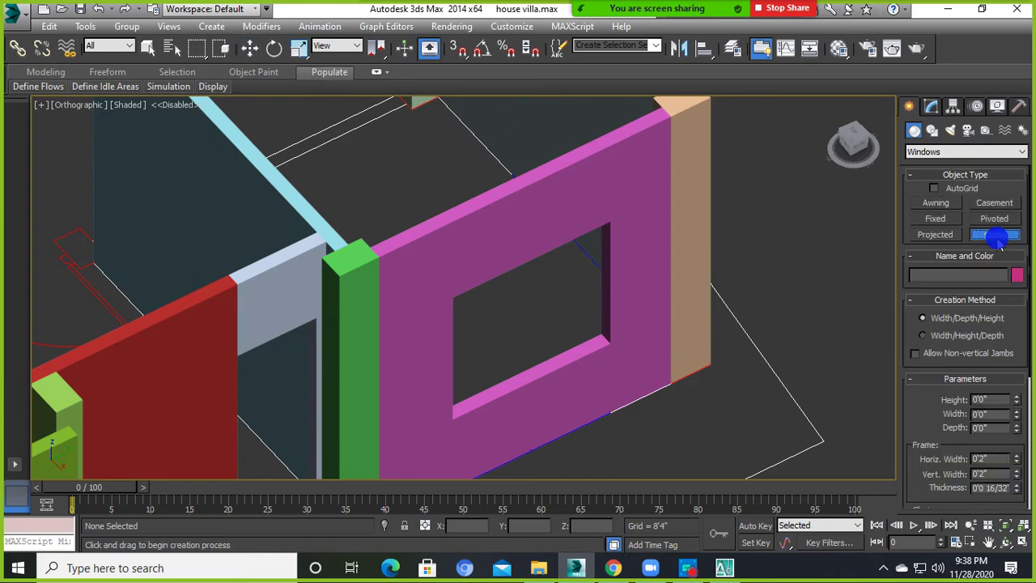
middle_click_drag(537, 370, 518, 380, "alt")
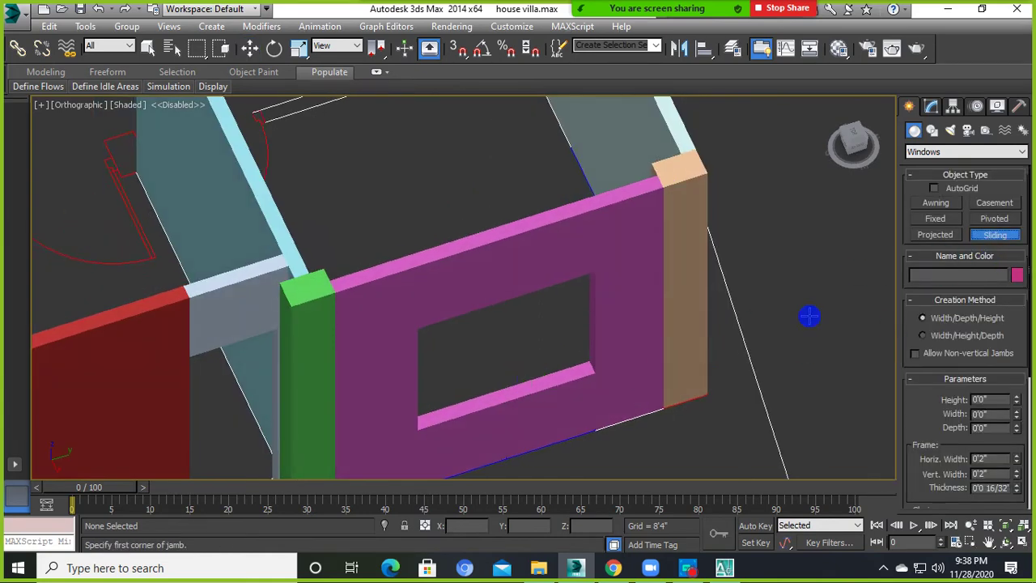
scroll(592, 373, "down", 2)
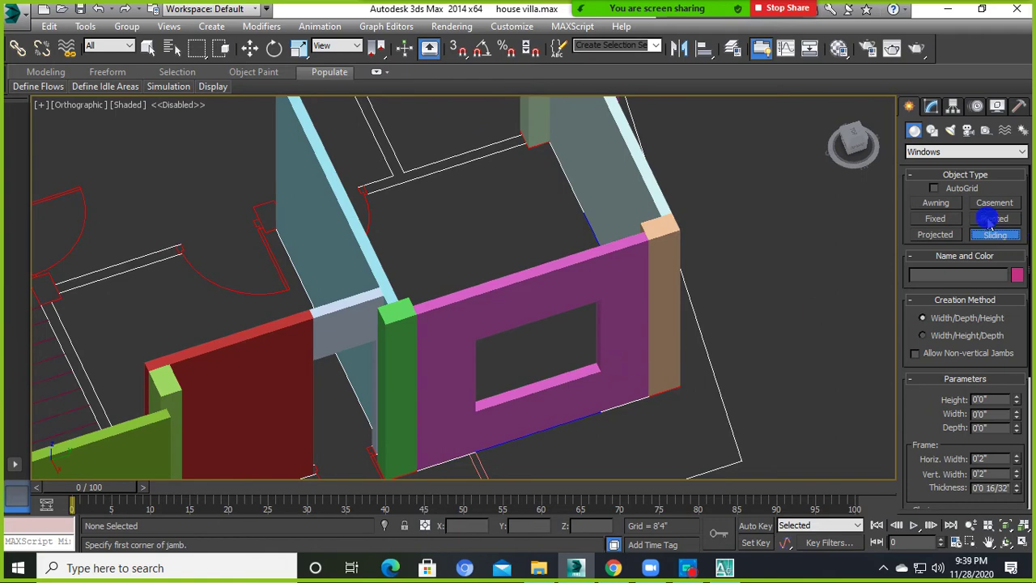
scroll(509, 407, "up", 4)
middle_click_drag(509, 407, 454, 405)
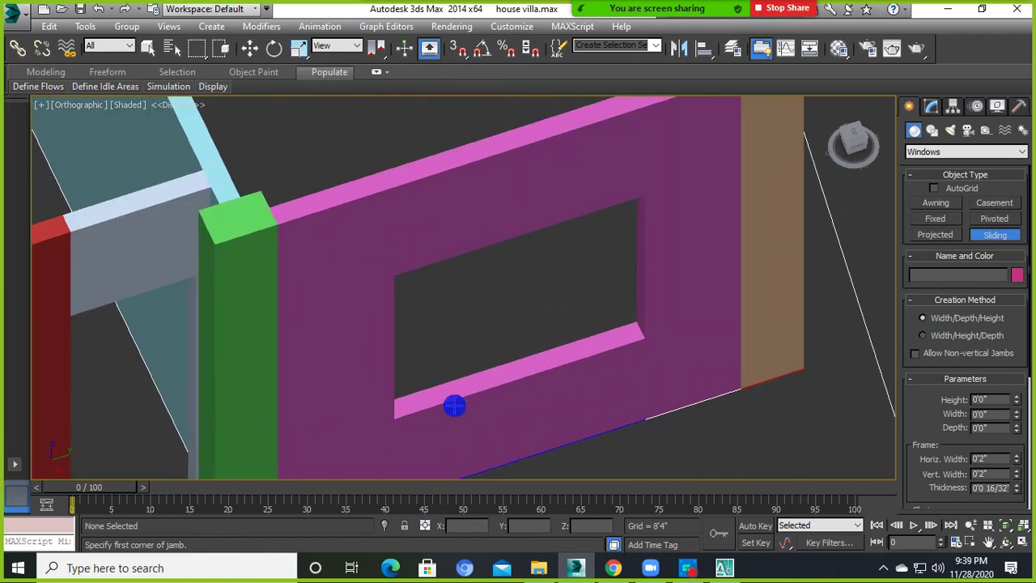
left_click(458, 48)
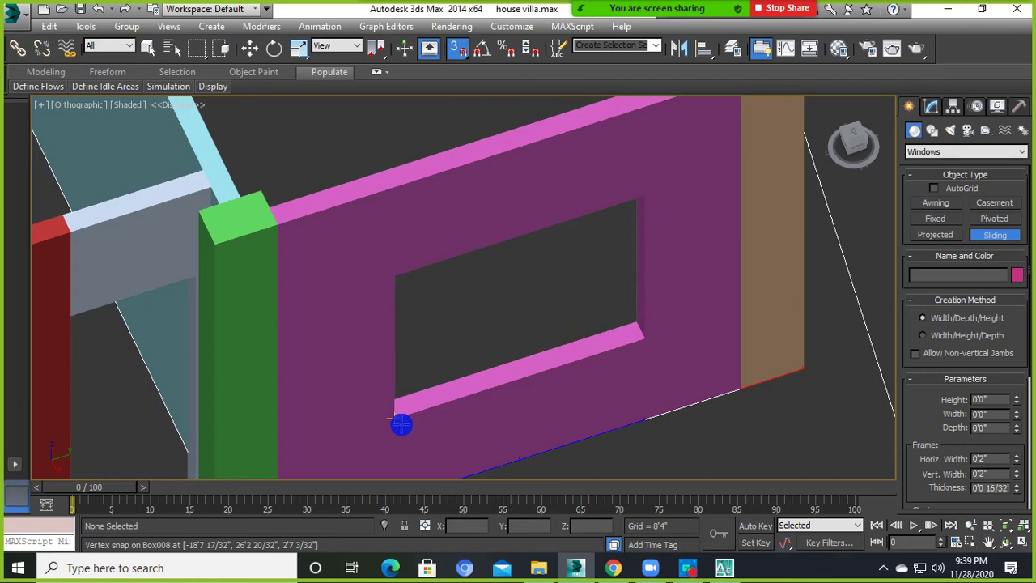
Draw a first sliding window across the opening, then delete it.
mouse_move(397, 419)
left_mouse_down()
mouse_move(446, 386)
mouse_move(647, 342)
left_mouse_up()
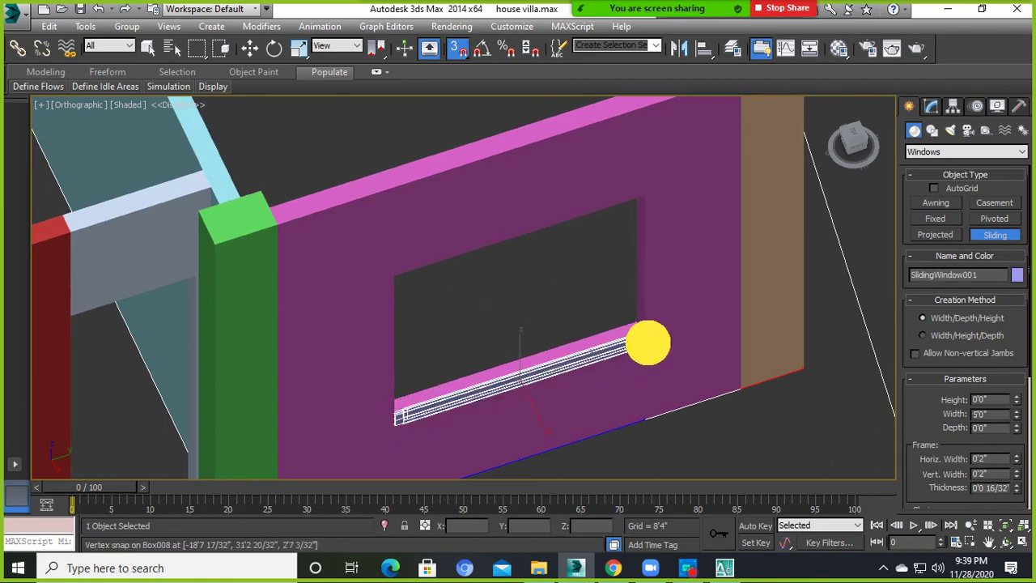
left_click(640, 321)
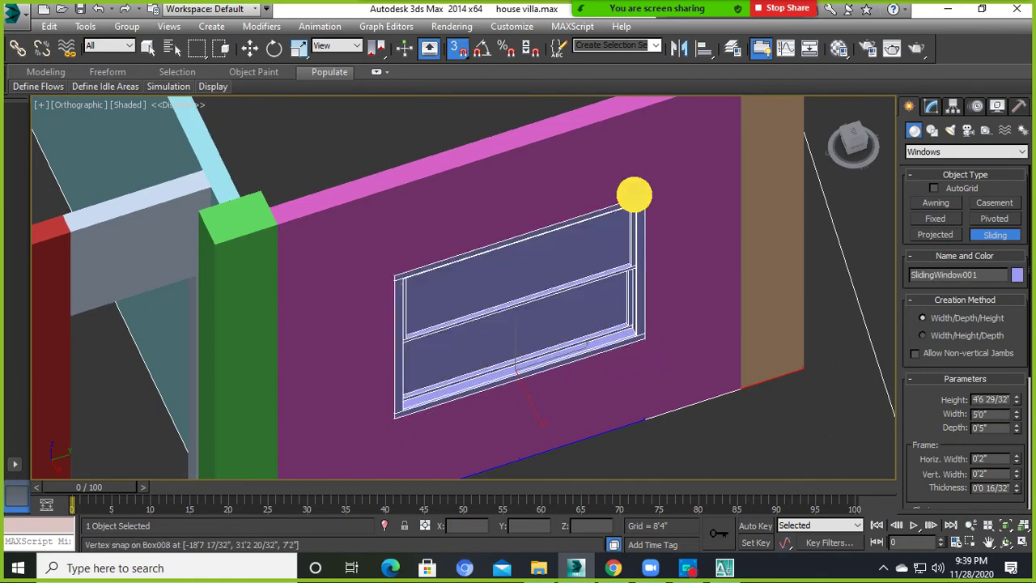
left_click(633, 194)
mouse_move(665, 183)
middle_mouse_down("alt")
mouse_move(615, 275)
mouse_move(720, 248)
mouse_move(663, 238)
mouse_move(565, 256)
mouse_move(636, 287)
mouse_move(574, 351)
middle_mouse_up("alt")
scroll(615, 275, "up", 3)
key("w")
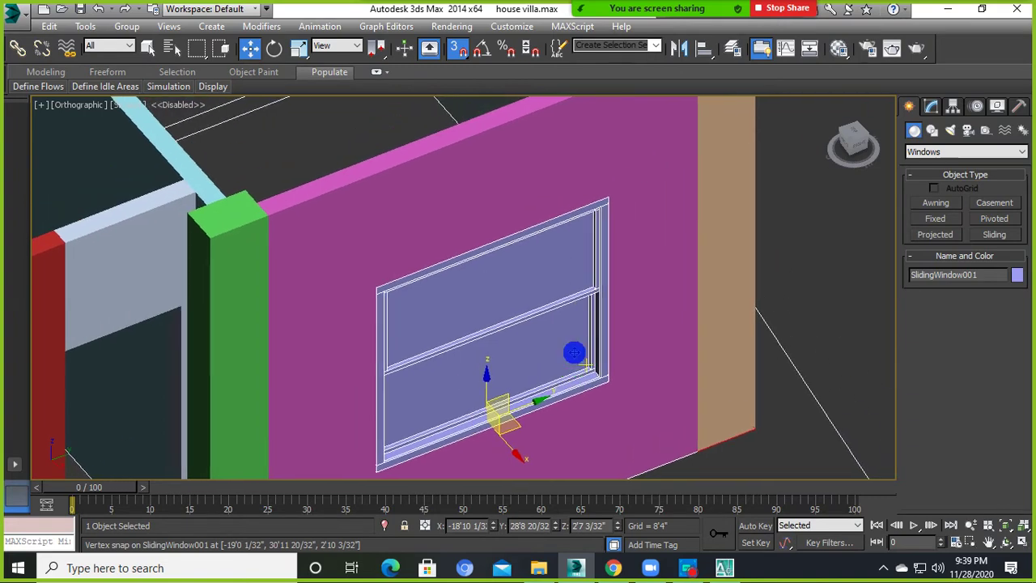
key("Delete")
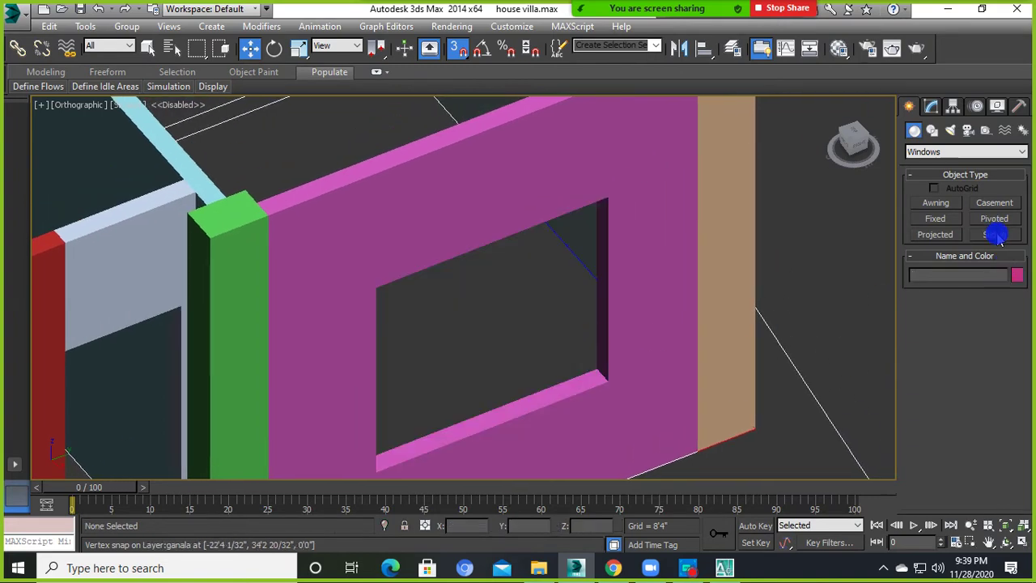
Redraw SlidingWindow001 5'0" wide with depth and height snapped to the opening.
left_click(997, 235)
middle_click_drag(555, 383, 532, 362, "alt")
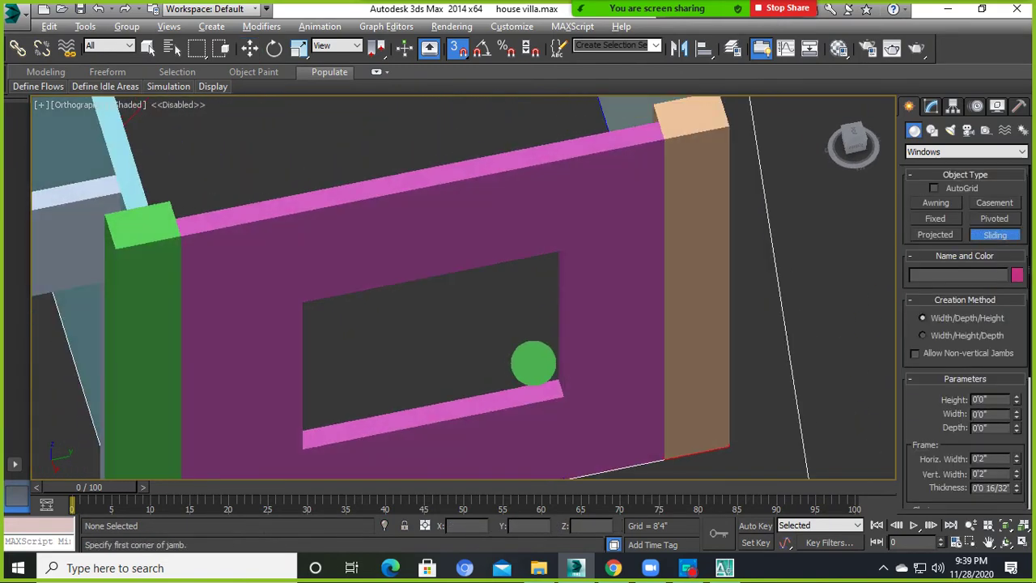
left_click_drag(302, 452, 564, 402)
left_click(303, 452)
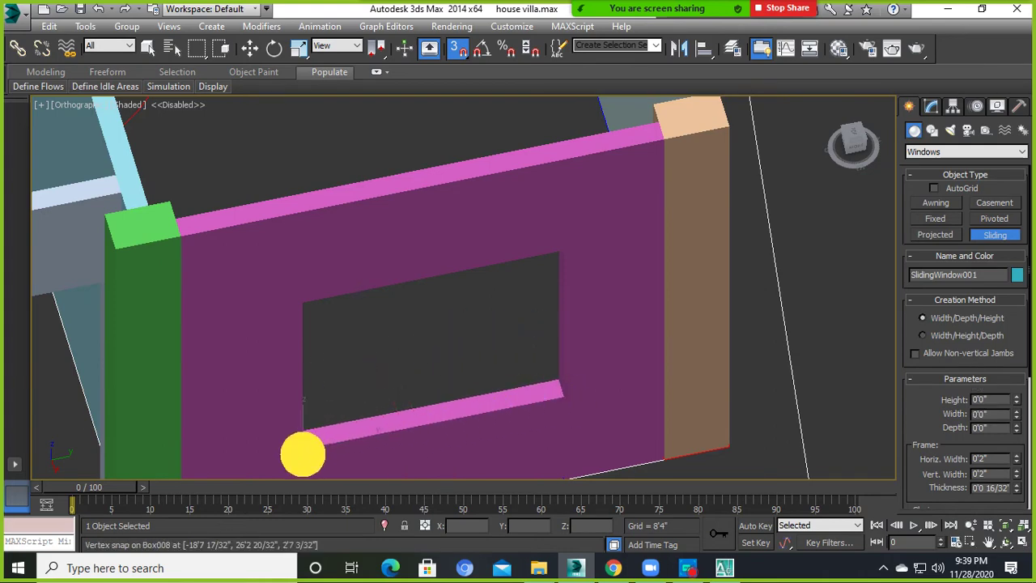
mouse_move(302, 452)
left_mouse_down()
mouse_move(558, 378)
mouse_move(573, 400)
mouse_move(536, 397)
mouse_move(566, 393)
mouse_move(551, 397)
mouse_move(562, 397)
mouse_move(557, 364)
left_mouse_up()
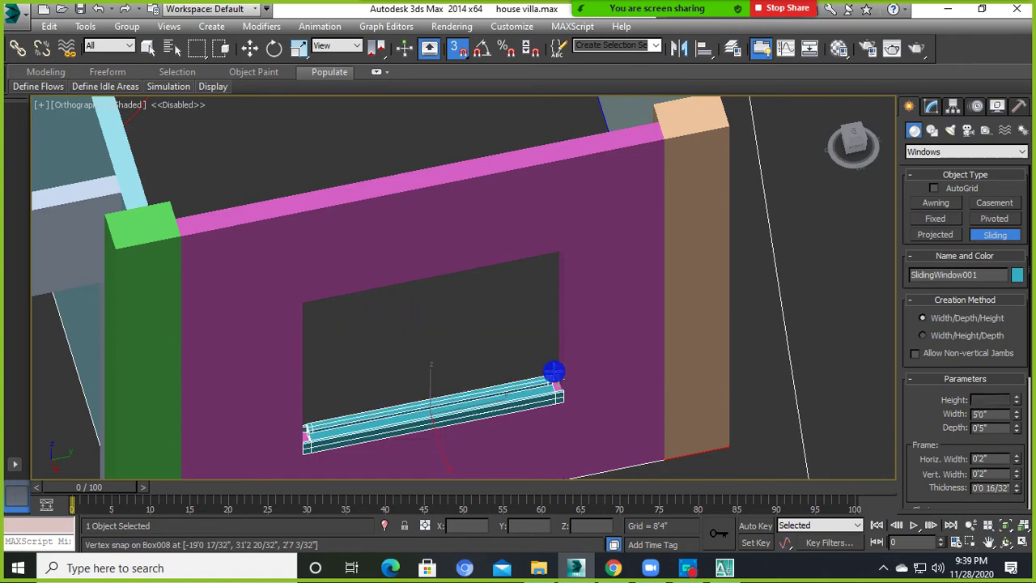
mouse_move(572, 391)
middle_mouse_down("alt")
mouse_move(586, 403)
mouse_move(640, 365)
mouse_move(493, 220)
mouse_move(508, 220)
mouse_move(506, 261)
mouse_move(509, 234)
mouse_move(554, 265)
mouse_move(677, 215)
mouse_move(488, 222)
mouse_move(632, 223)
middle_mouse_up("alt")
scroll(640, 365, "up", 3)
left_click(508, 220)
left_click(558, 172)
scroll(602, 245, "down", 4)
Turn off snapping, select SlidingWindow001, and show its parameters in the Modify panel.
key("w")
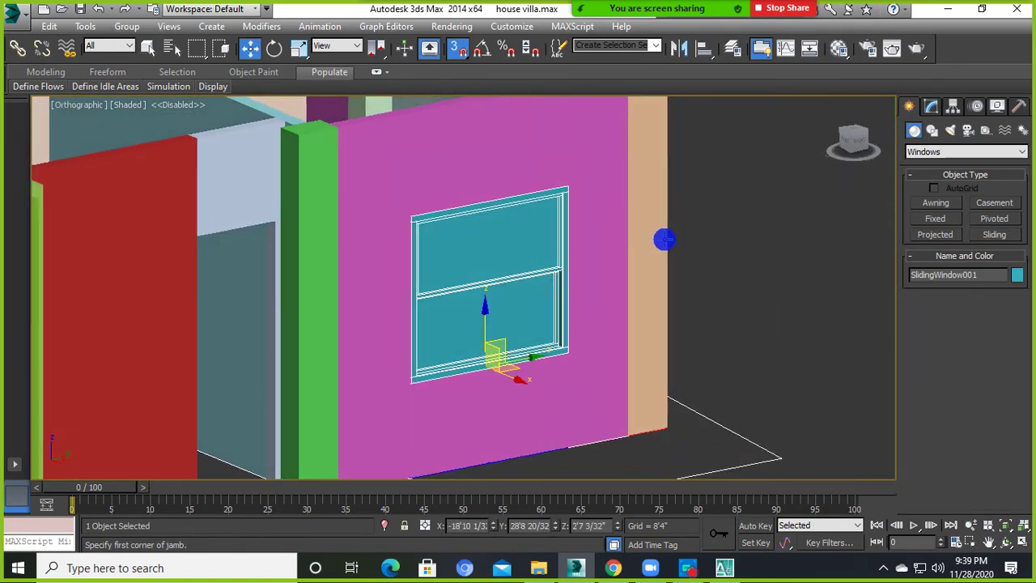
left_click(457, 47)
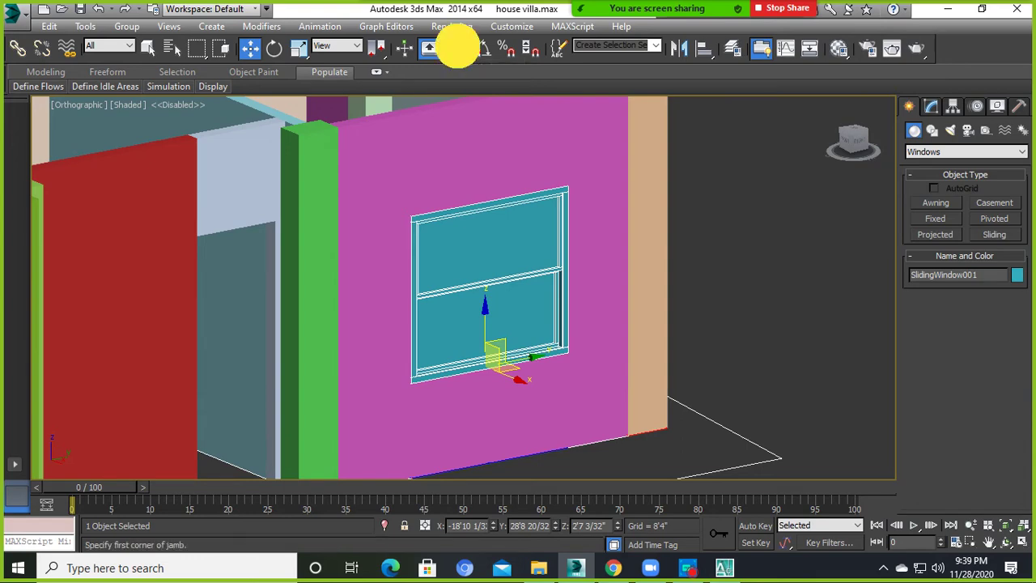
left_click(640, 268)
left_click(513, 268)
mouse_move(513, 268)
middle_mouse_down("alt")
mouse_move(486, 299)
mouse_move(594, 235)
mouse_move(513, 291)
mouse_move(552, 304)
mouse_move(582, 291)
middle_mouse_up("alt")
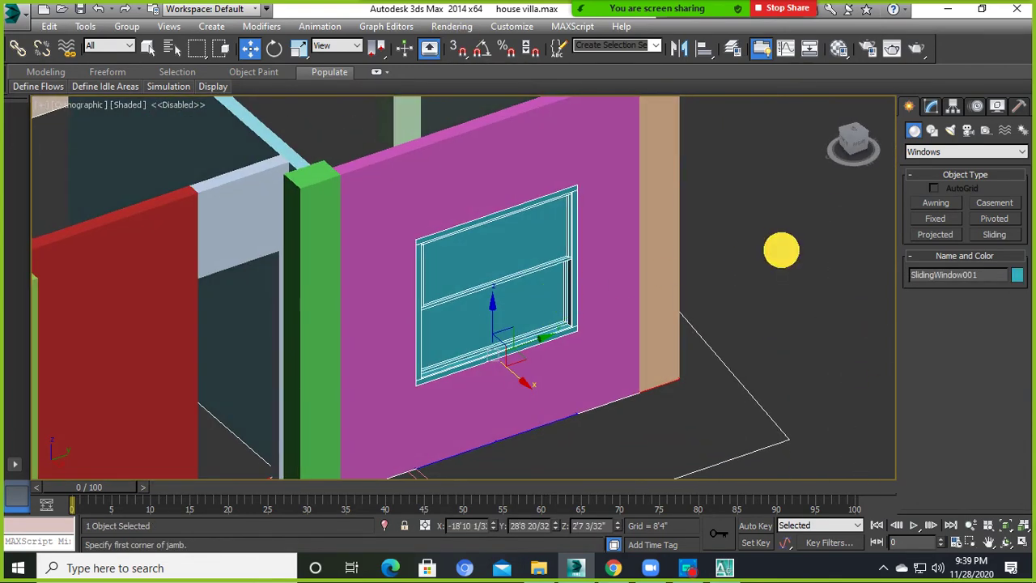
middle_click_drag(520, 264, 480, 299, "alt")
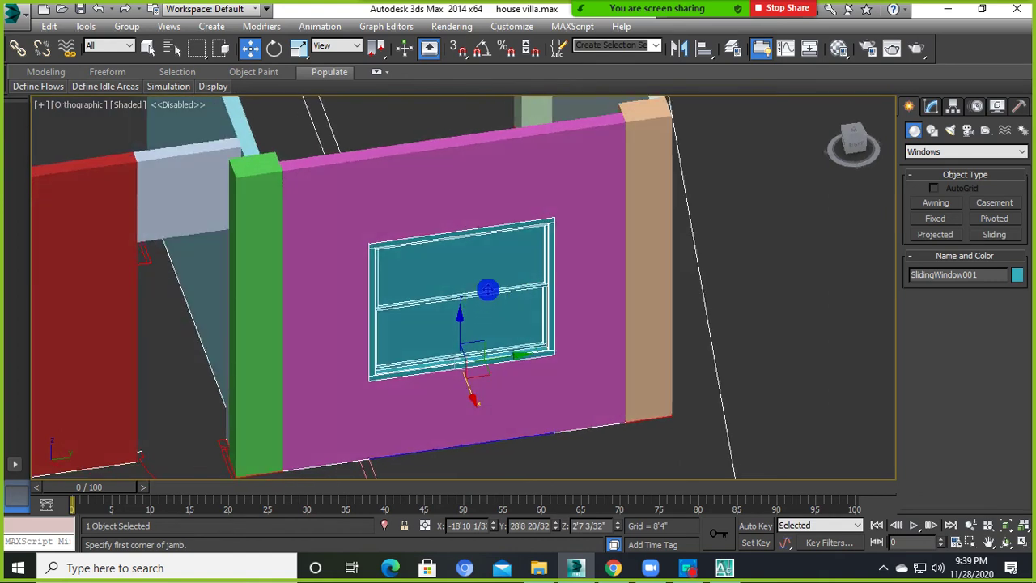
left_click(932, 106)
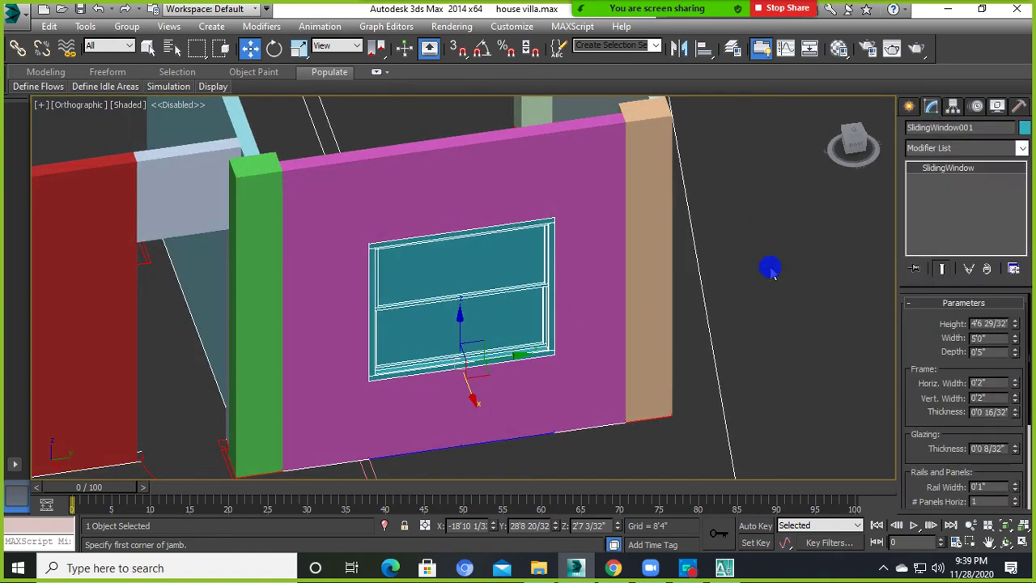
left_click(771, 270)
left_click(548, 296)
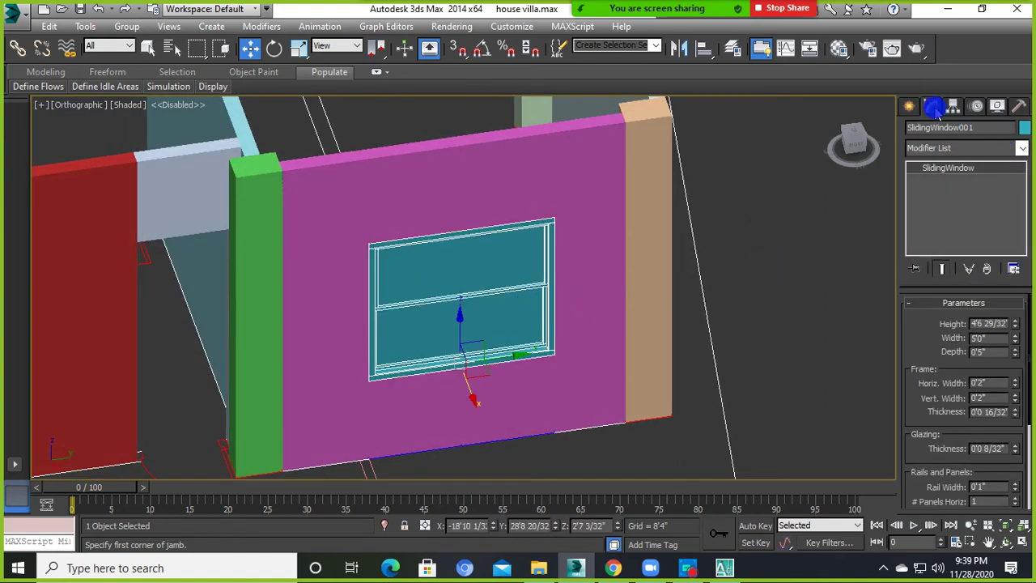
left_click(908, 106)
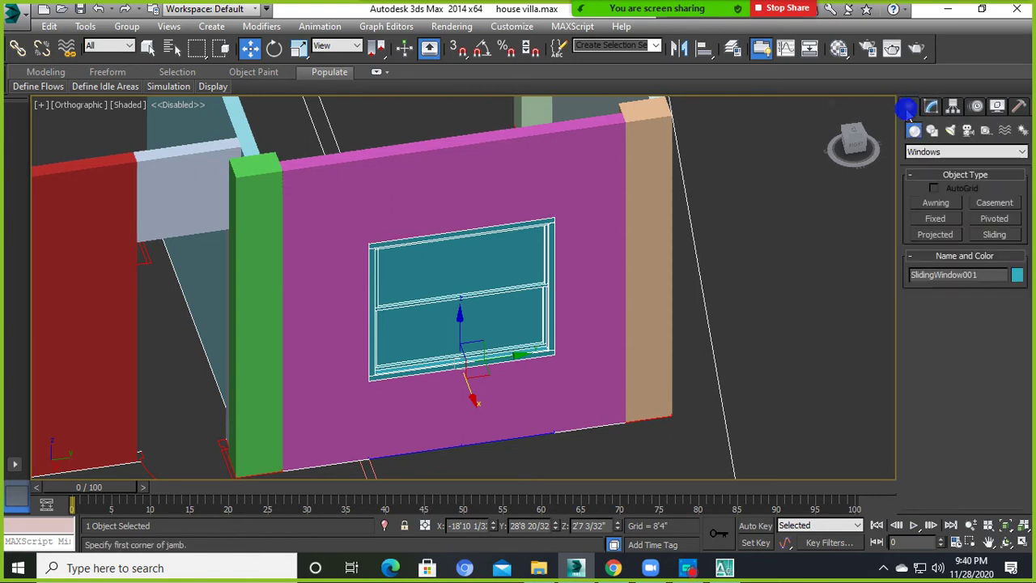
left_click(932, 106)
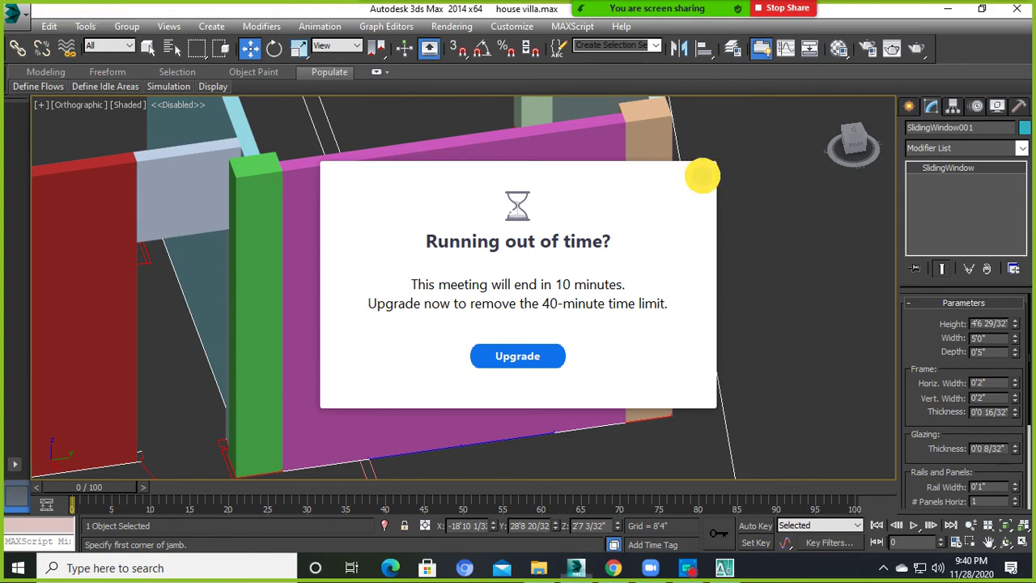
left_click(701, 175)
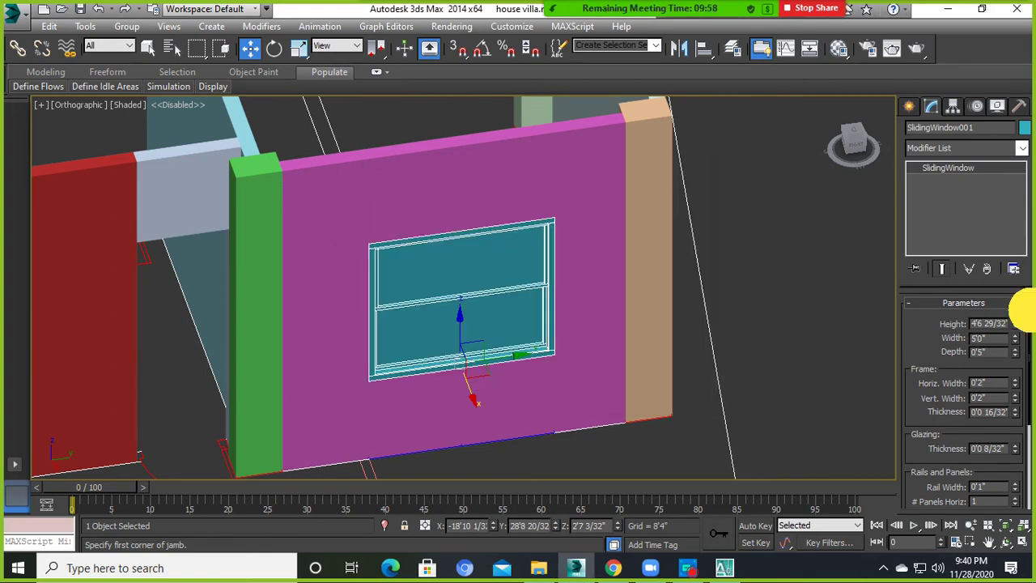
Uncheck Hung under Open Window so the panes slide side by side.
left_click_drag(1026, 309, 1022, 363)
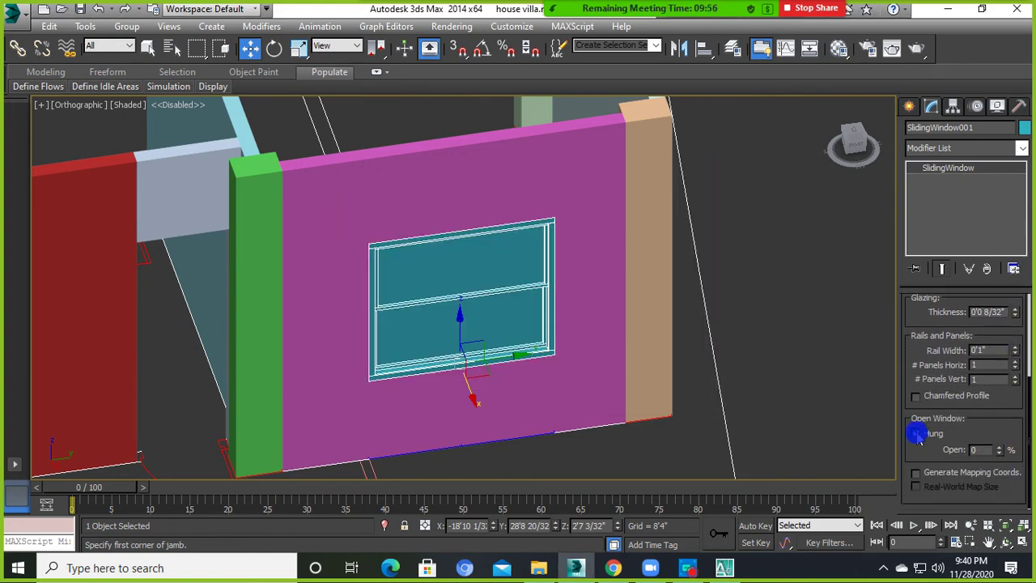
left_click(916, 434)
left_click(916, 434)
left_click(915, 434)
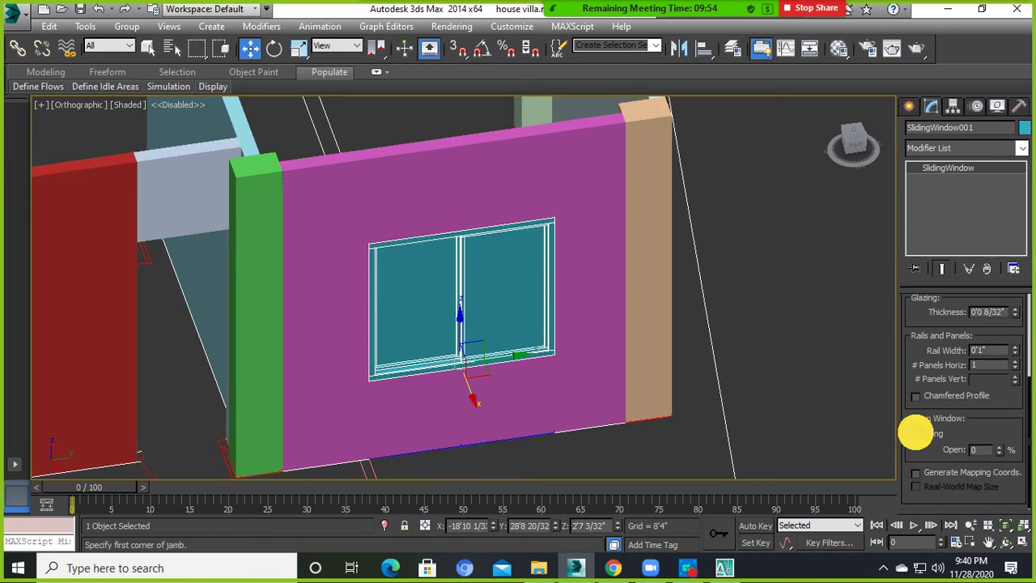
left_click(733, 331)
scroll(504, 313, "up", 3)
left_click(506, 316)
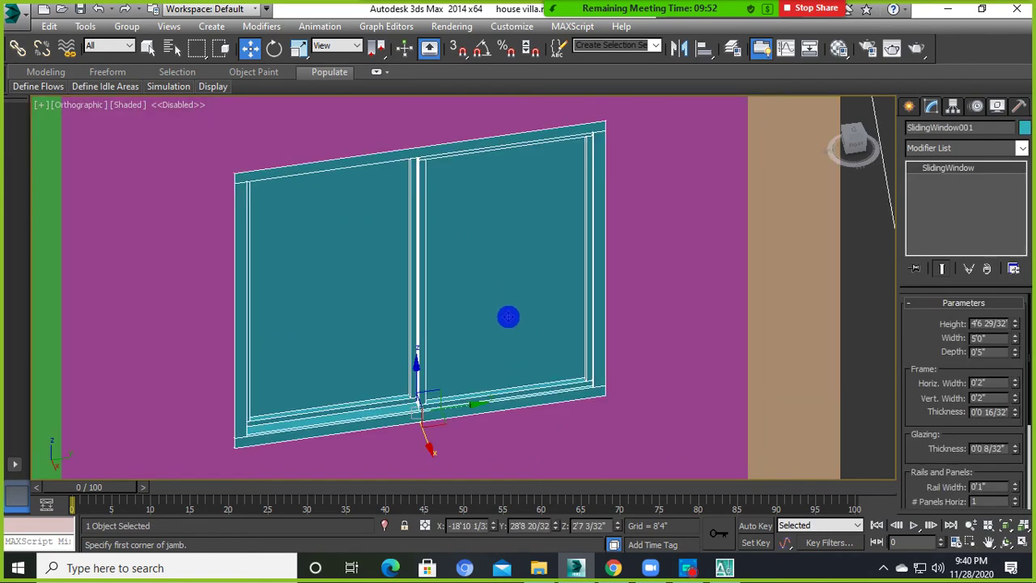
mouse_move(507, 316)
middle_mouse_down("alt")
mouse_move(526, 257)
mouse_move(547, 302)
middle_mouse_up("alt")
scroll(844, 208, "down", 3)
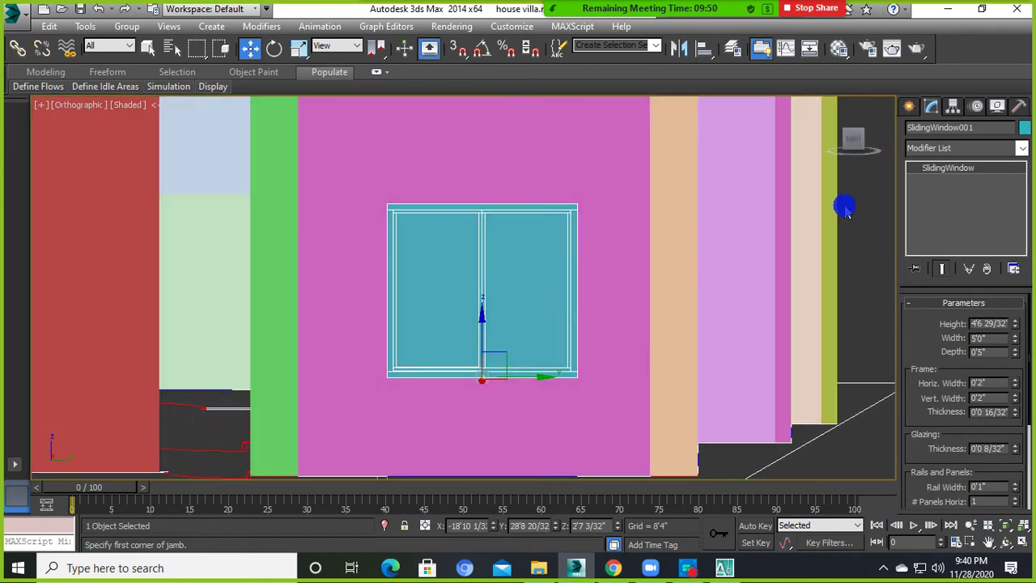
Switch to a Right wireframe view and center the window.
key("shift+z")
key("shift+z")
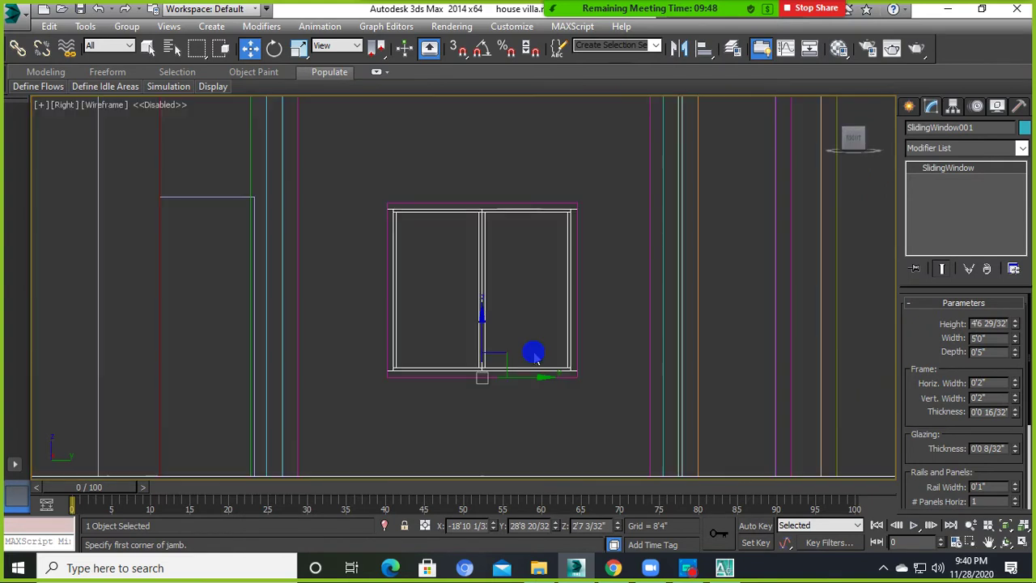
left_click(615, 381)
scroll(539, 386, "up", 3)
scroll(527, 381, "up", 3)
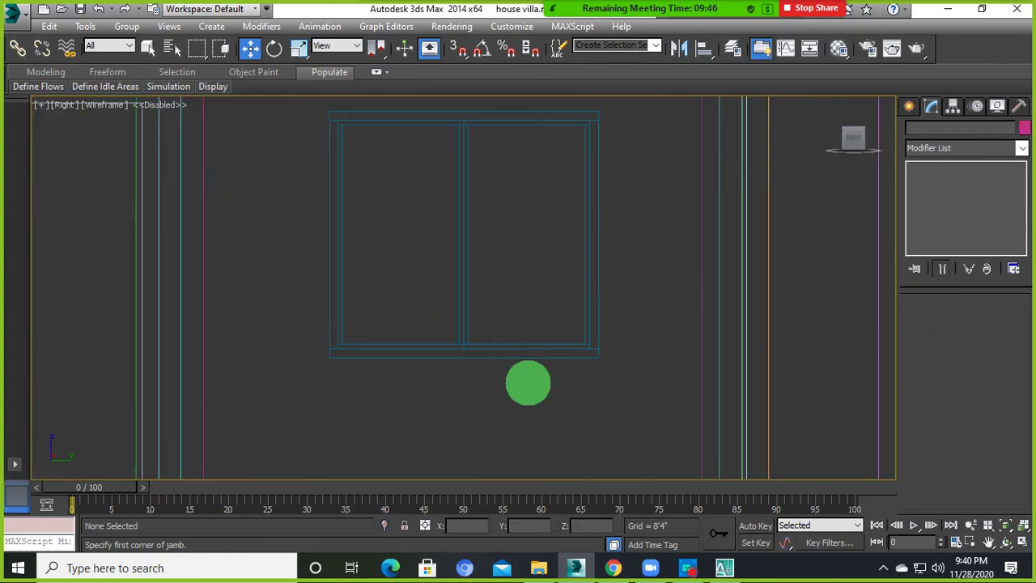
middle_click_drag(526, 381, 562, 433)
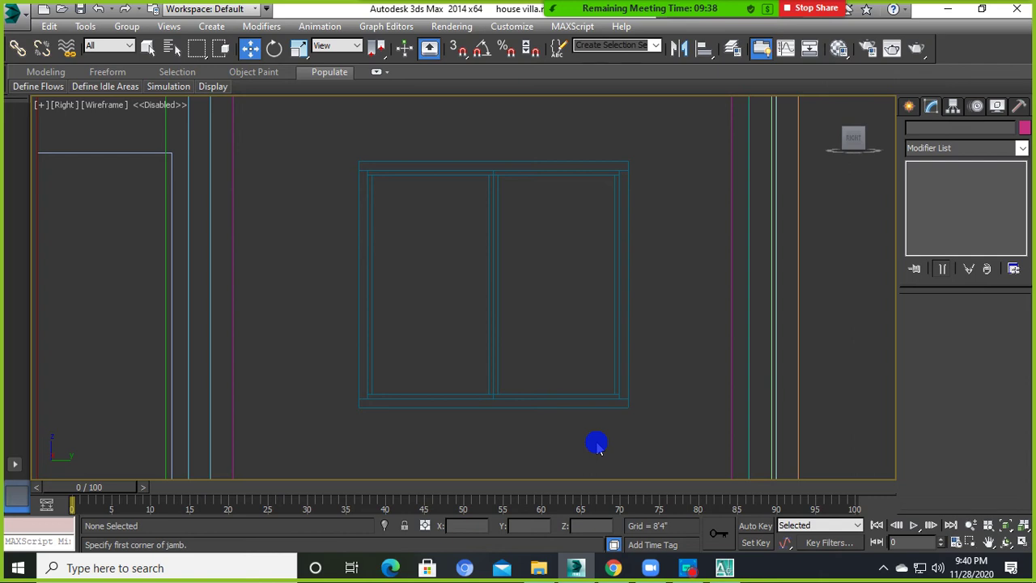
scroll(599, 437, "down", 5)
scroll(605, 427, "down", 2)
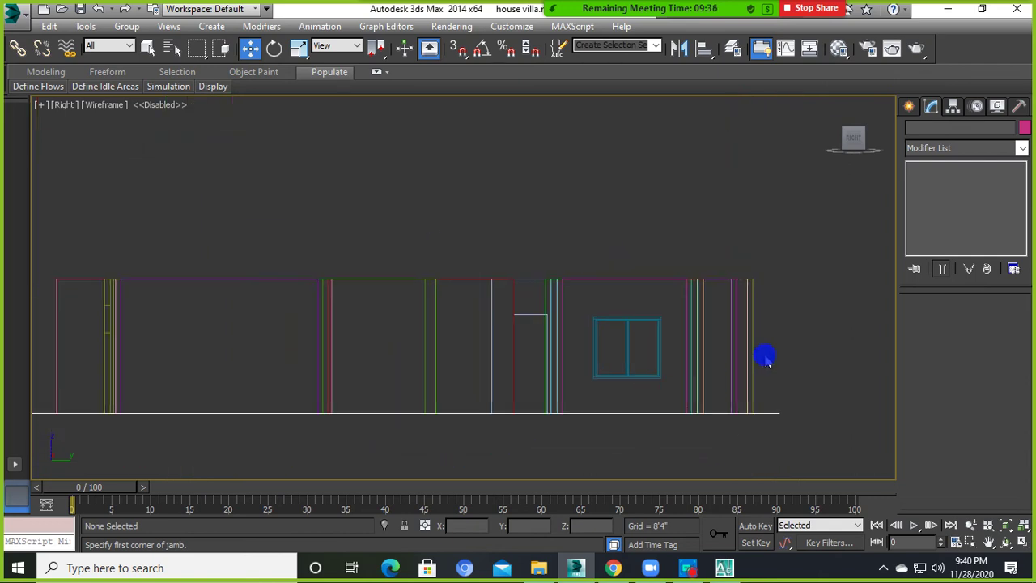
scroll(661, 393, "up", 2)
scroll(661, 393, "up", 3)
middle_click_drag(719, 299, 638, 321)
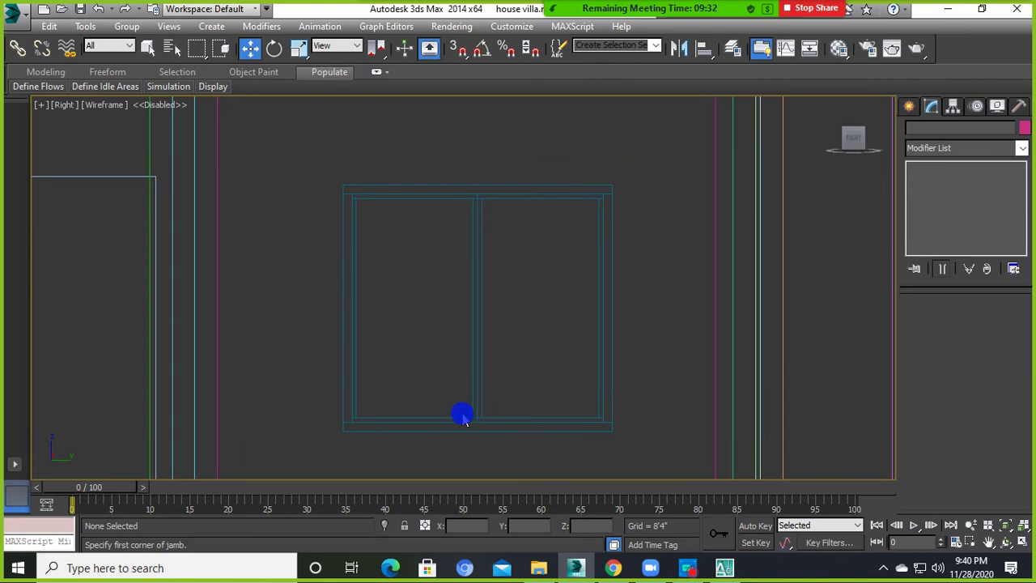
scroll(461, 417, "up", 2)
scroll(458, 409, "down", 4)
mouse_move(458, 409)
middle_mouse_down("alt")
mouse_move(490, 423)
mouse_move(389, 324)
middle_mouse_up("alt")
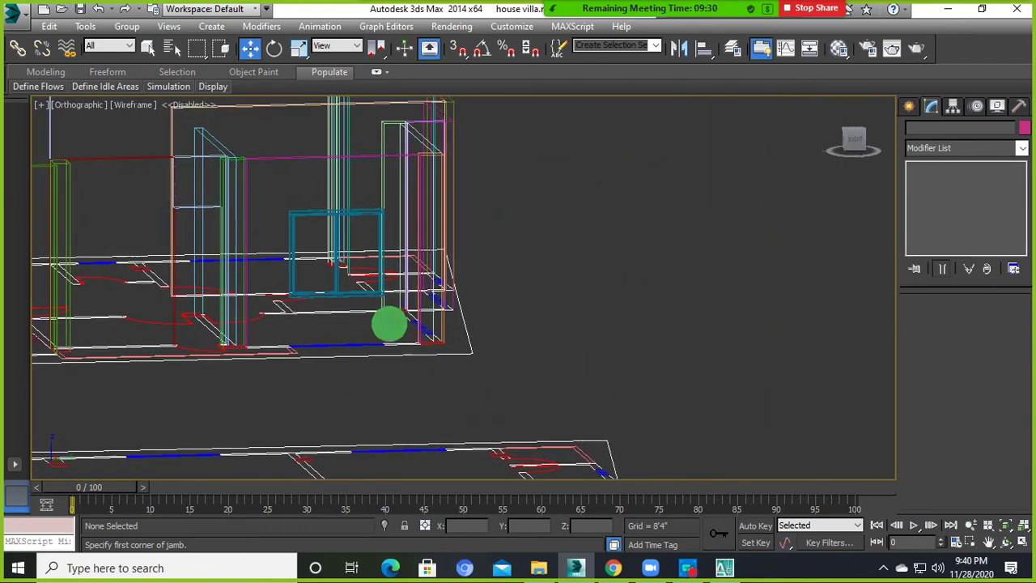
left_click(853, 139)
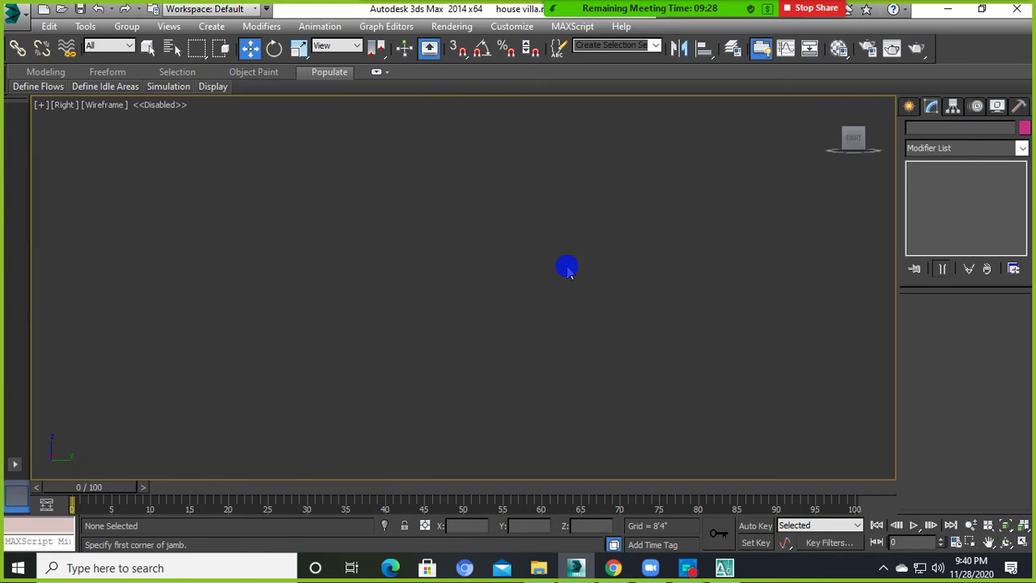
scroll(662, 293, "down", 3)
scroll(793, 296, "up", 3)
middle_click_drag(793, 296, 649, 361)
scroll(595, 334, "up", 2)
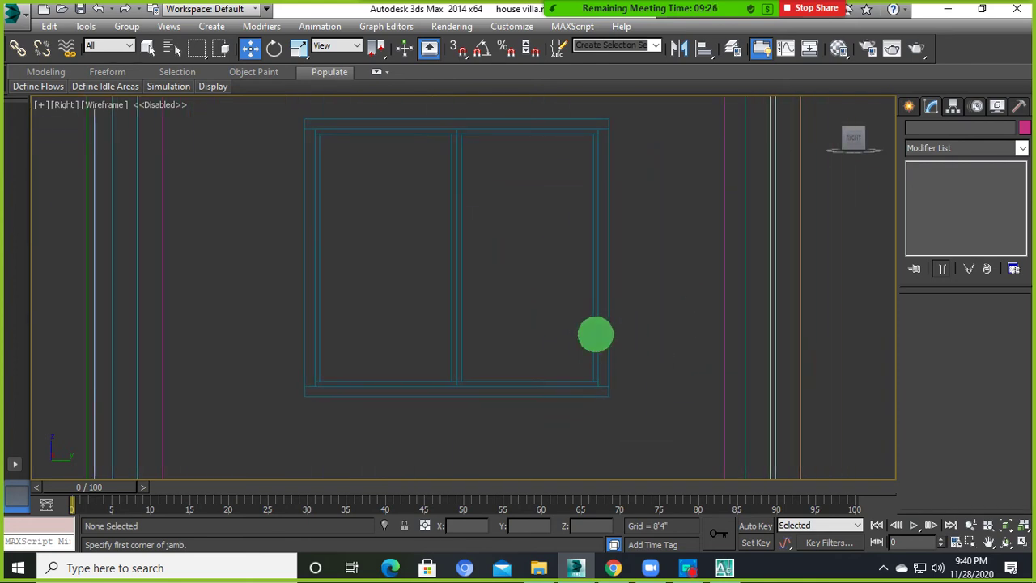
scroll(595, 334, "down", 1)
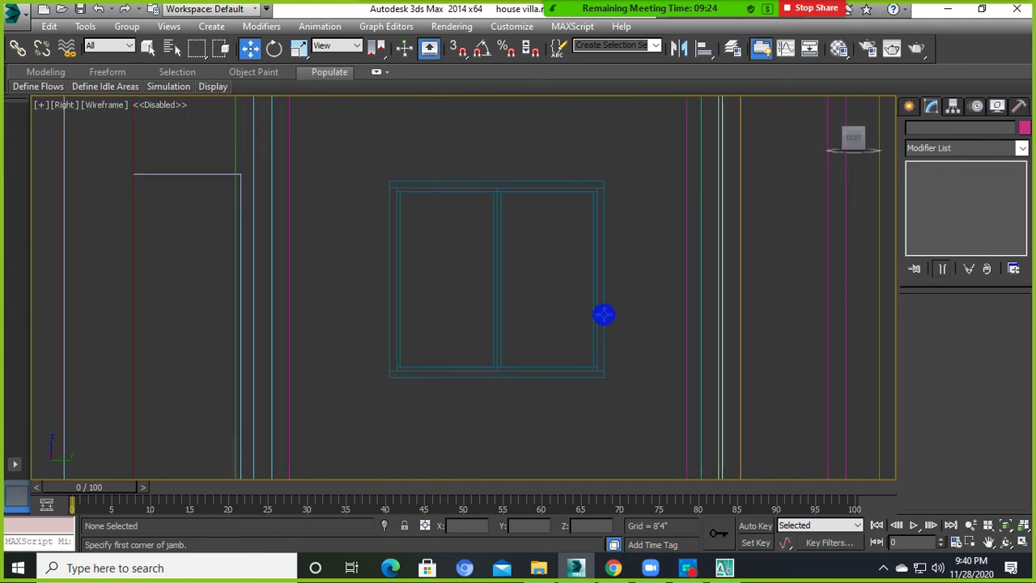
scroll(597, 323, "down", 2)
scroll(598, 323, "down", 2)
scroll(605, 313, "up", 3)
scroll(606, 313, "up", 2)
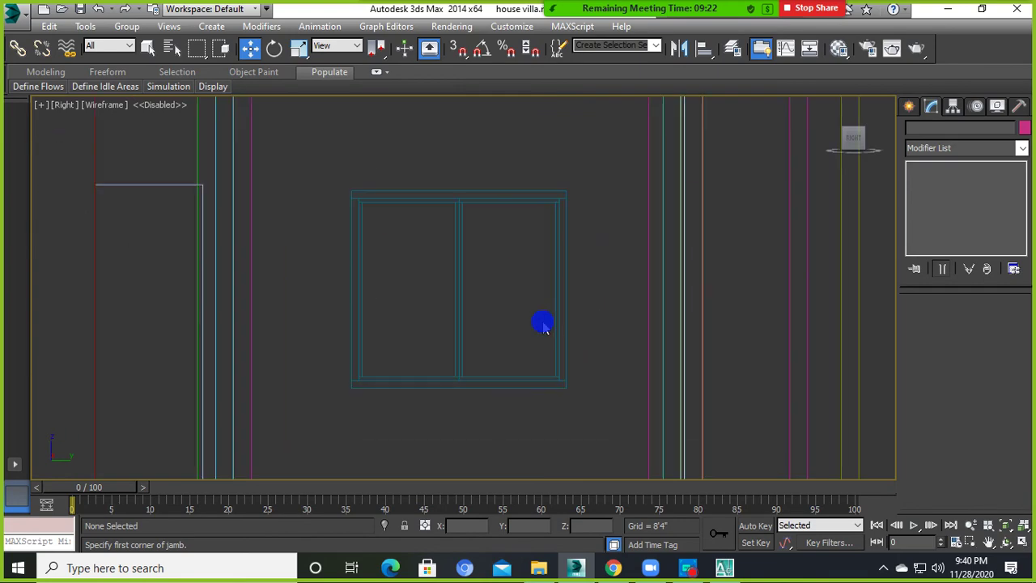
scroll(542, 323, "down", 2)
scroll(567, 320, "down", 2)
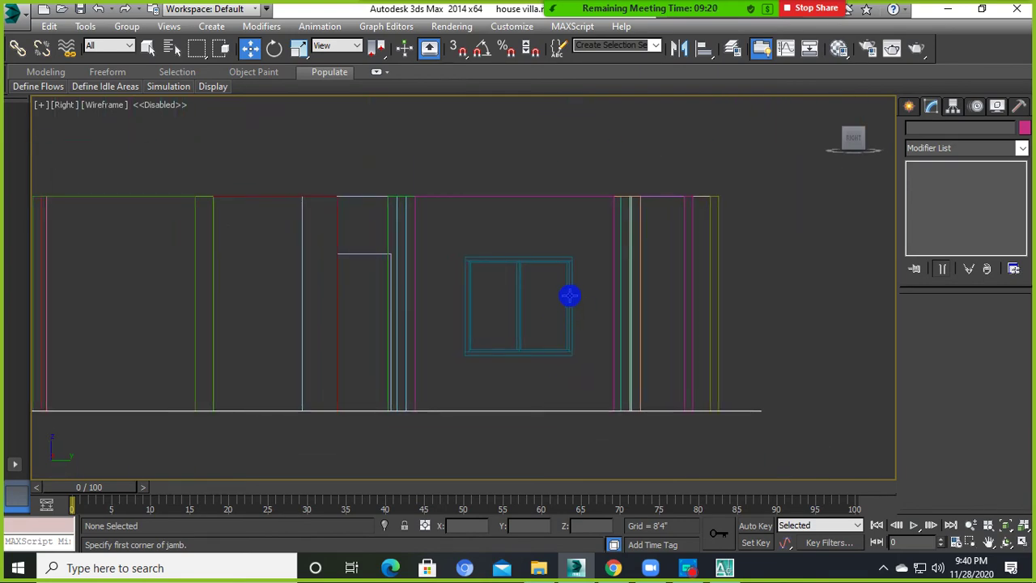
key("F3")
middle_click_drag(570, 294, 419, 316, "alt")
scroll(511, 296, "up", 5)
Orbit toward the olive wall and select Box028, the wall with the window opening.
left_click(426, 266)
middle_click_drag(425, 267, 475, 294, "alt")
scroll(429, 324, "up", 5)
left_click(377, 353)
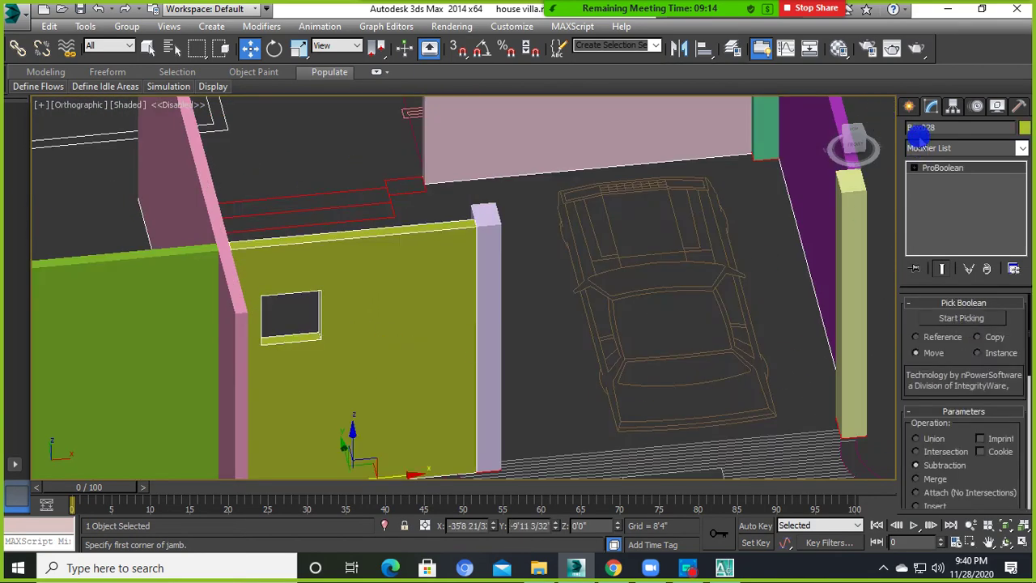
Pick the Sliding window type from the Windows object category.
left_click(909, 106)
left_click(926, 151)
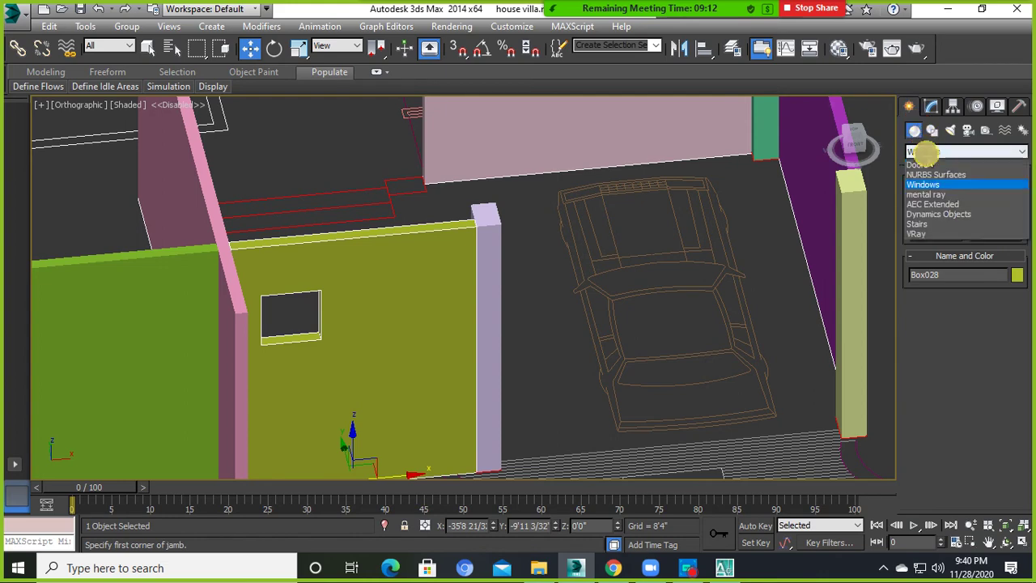
left_click(923, 159)
left_click(958, 151)
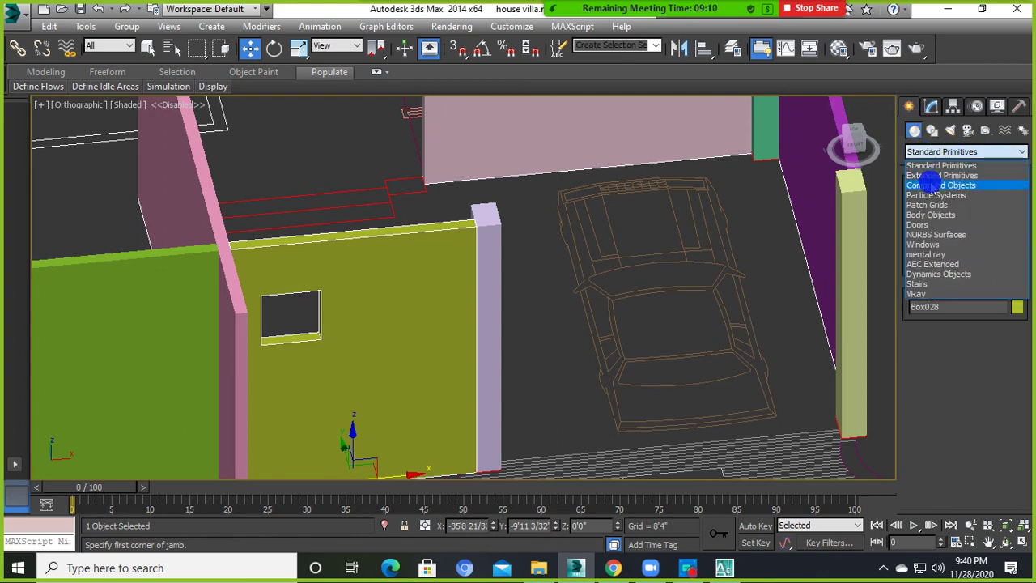
left_click(925, 244)
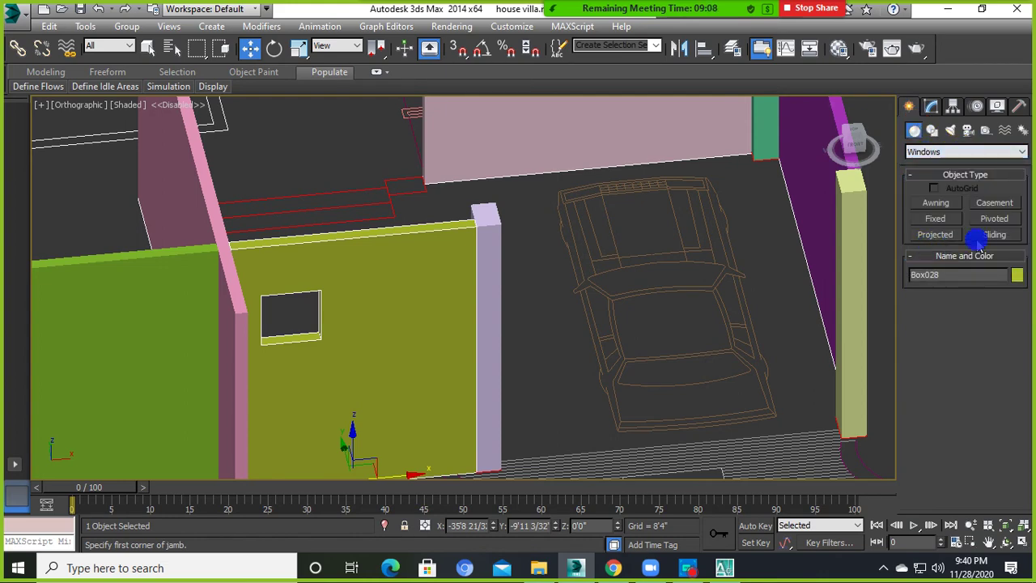
left_click(995, 234)
With vertex snapping on, draw the 2'0" window width and 0'5" depth across the opening.
scroll(363, 389, "up", 2)
scroll(298, 339, "up", 2)
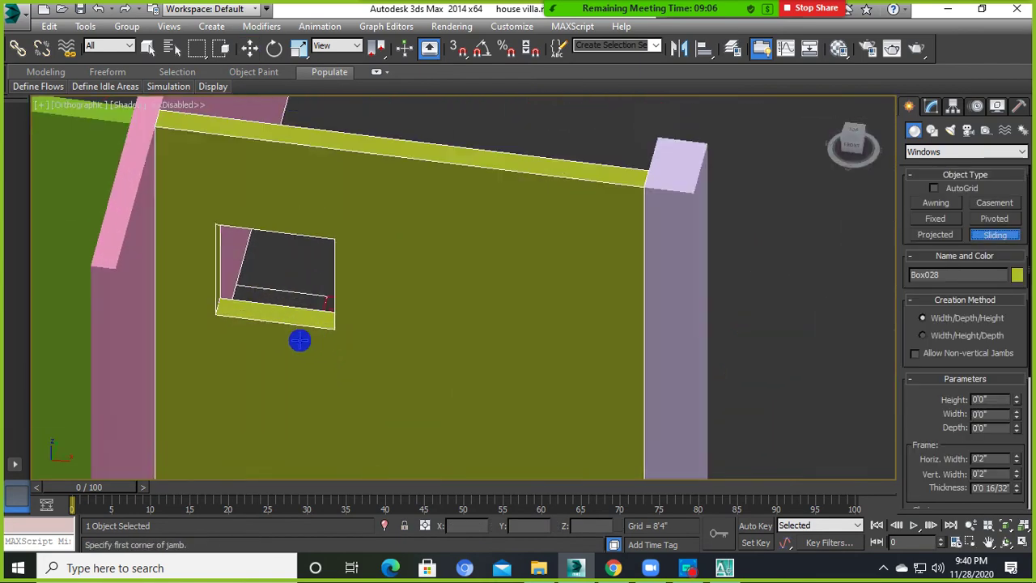
scroll(340, 356, "up", 2)
middle_click_drag(340, 356, 355, 359)
left_click(455, 47)
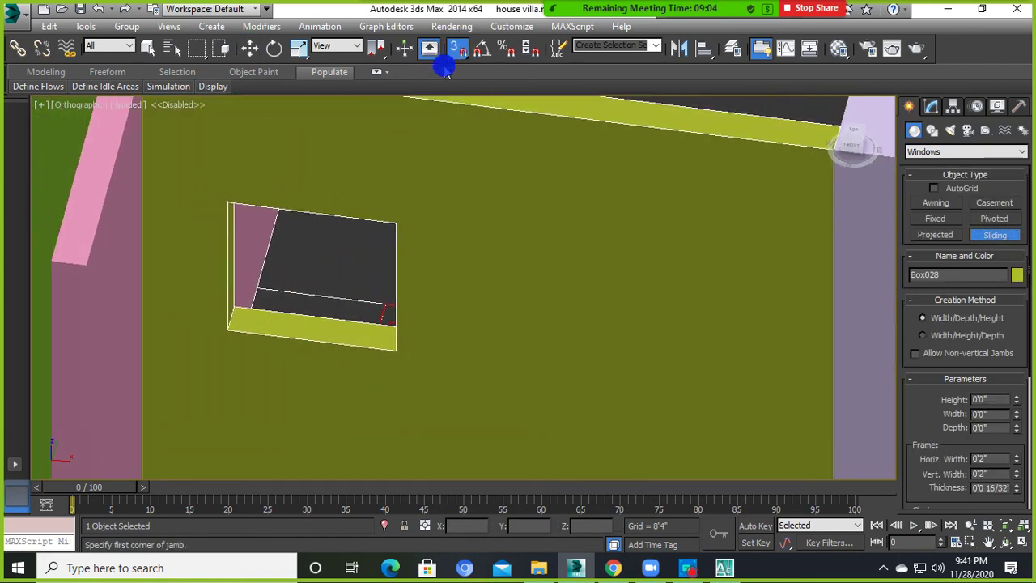
left_click_drag(224, 331, 396, 356)
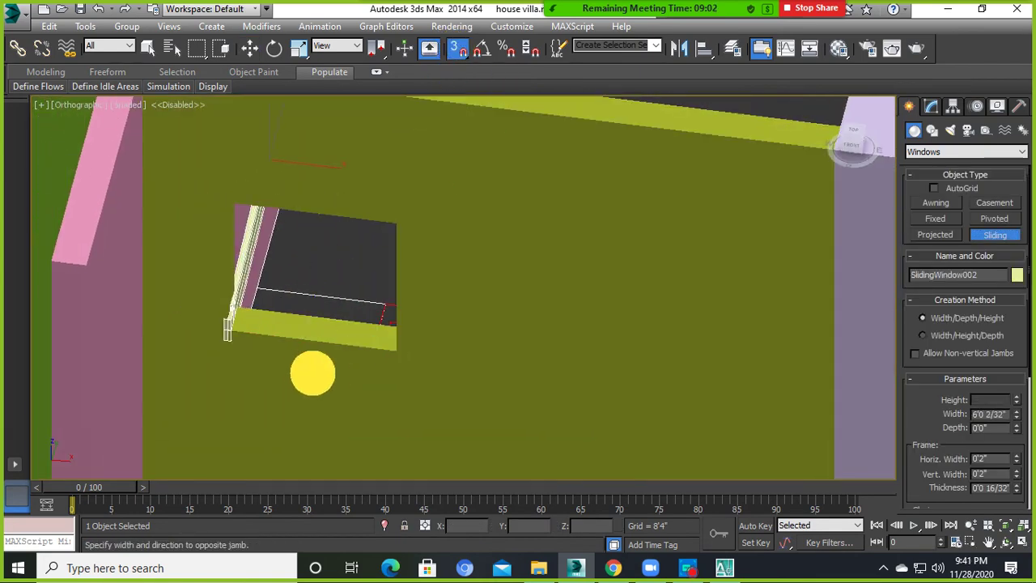
middle_click_drag(397, 356, 412, 365, "alt")
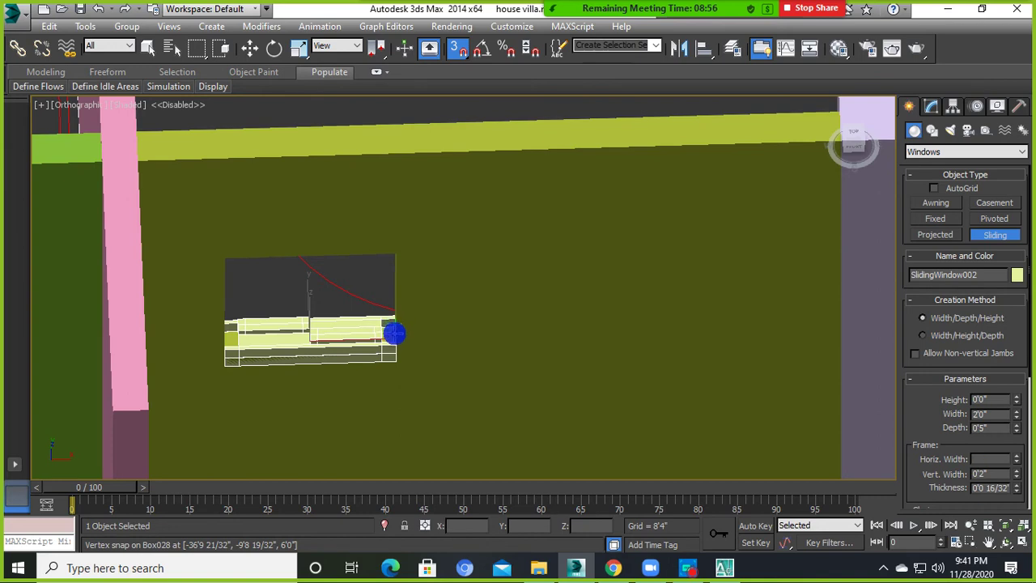
left_click(394, 333)
Level the view face-on and snap the window height to 2'0" at the opening's top corner.
middle_click_drag(395, 322, 385, 292, "alt")
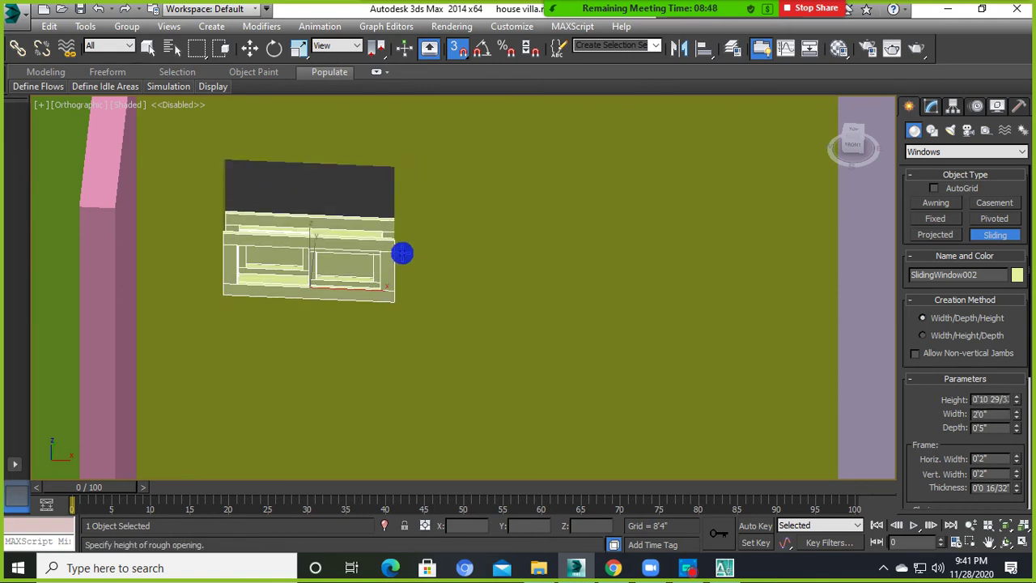
middle_click_drag(402, 253, 423, 298, "alt")
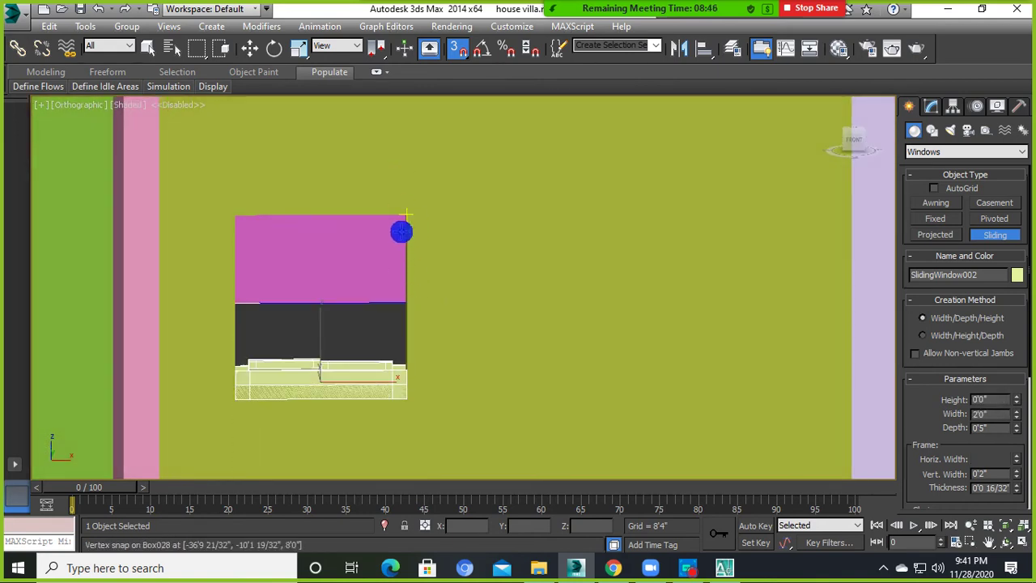
scroll(402, 216, "up", 2)
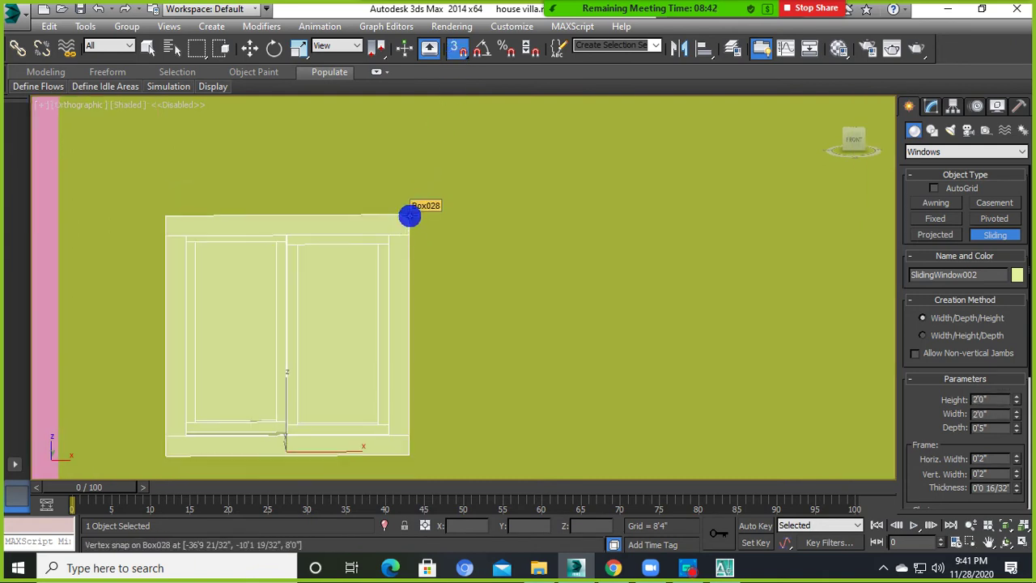
scroll(407, 216, "up", 3)
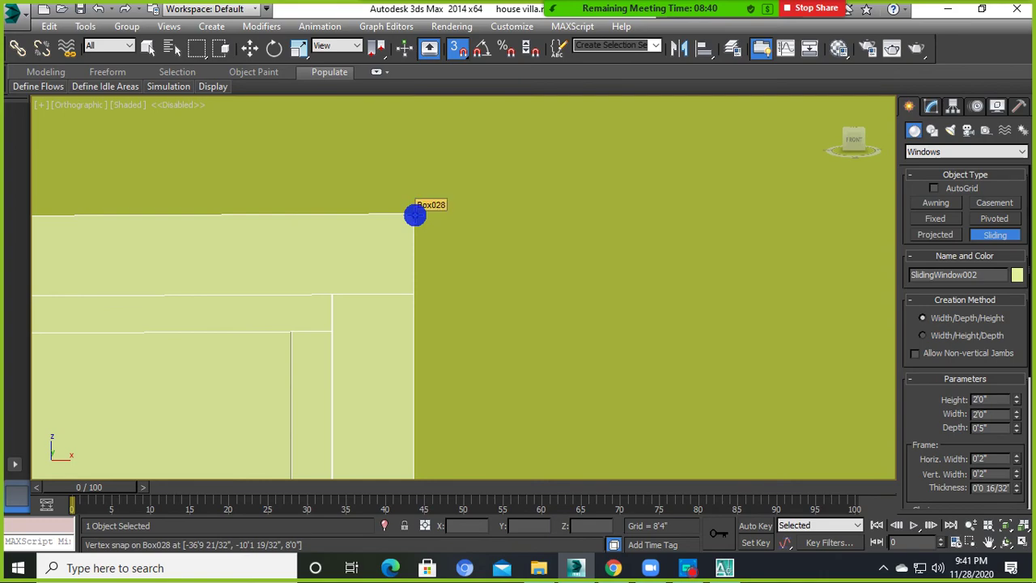
left_click(414, 214)
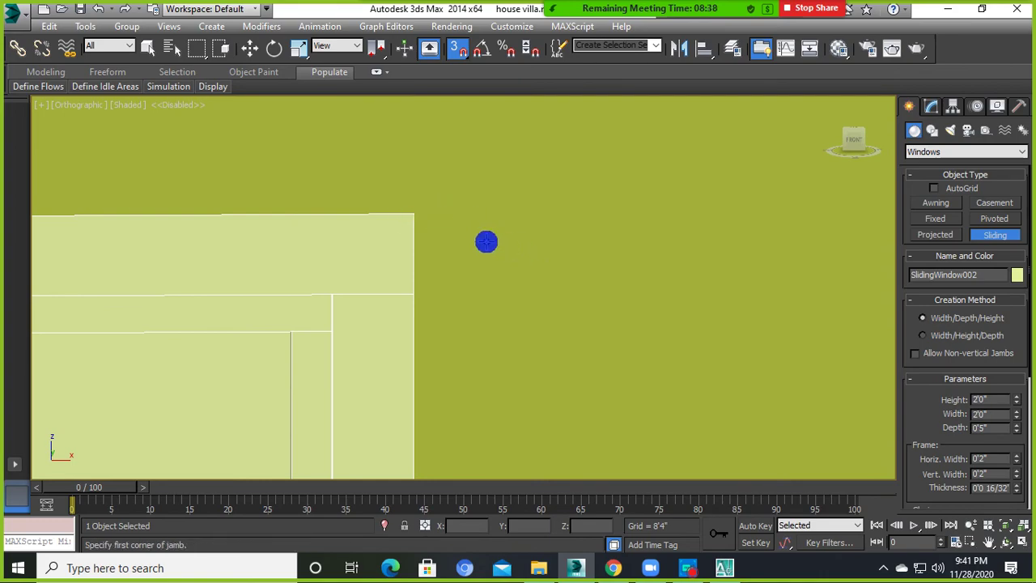
Zoom out and orbit back to a 3-D view of the house.
scroll(429, 231, "down", 2)
scroll(437, 231, "down", 2)
mouse_move(437, 231)
middle_mouse_down("alt")
mouse_move(508, 288)
mouse_move(476, 316)
middle_mouse_up("alt")
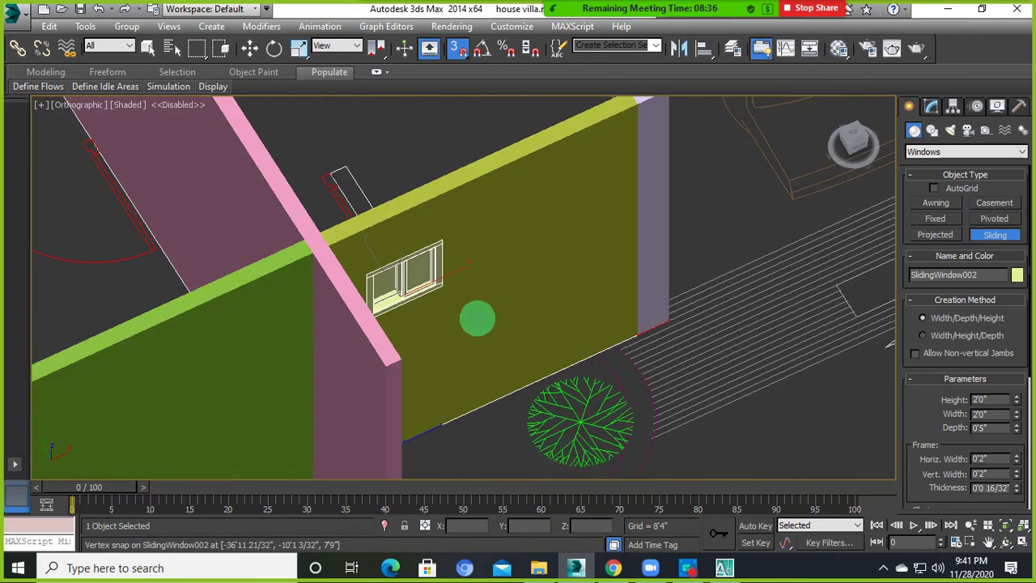
left_click(250, 48)
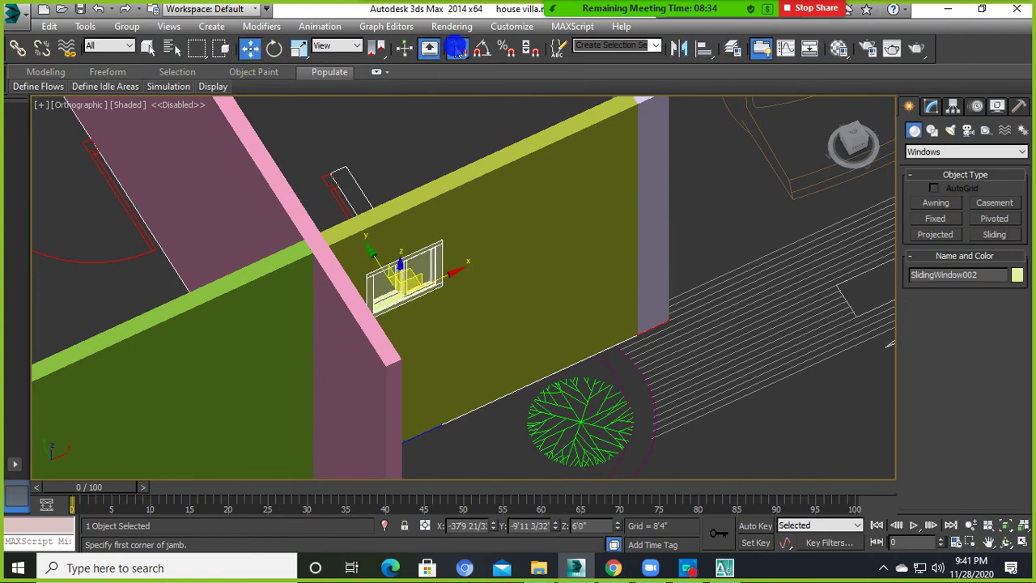
left_click(481, 218)
mouse_move(481, 218)
middle_mouse_down("alt")
mouse_move(397, 275)
mouse_move(419, 418)
middle_mouse_up("alt")
left_click(458, 348)
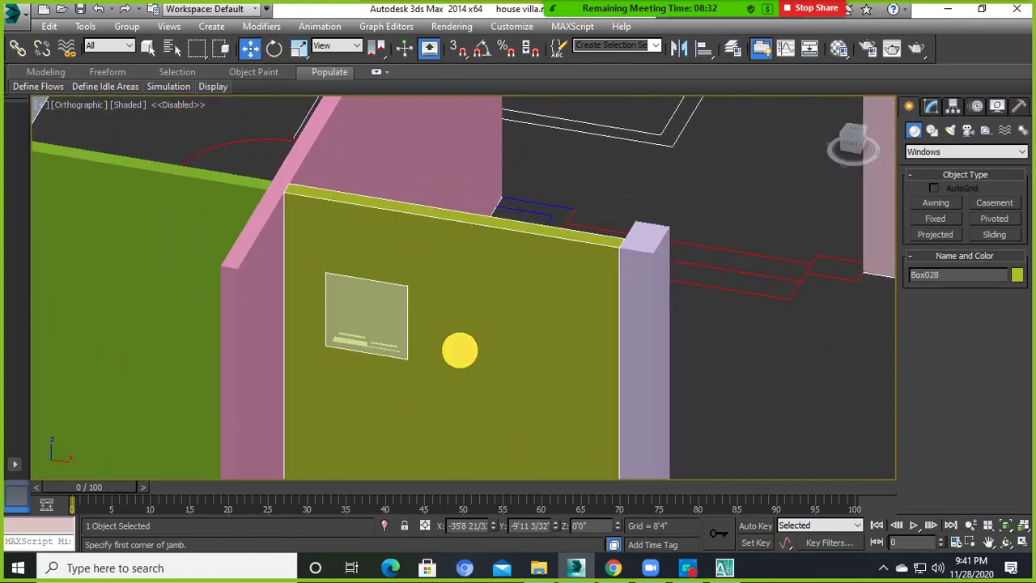
middle_click_drag(457, 349, 477, 312, "alt")
left_click(857, 147)
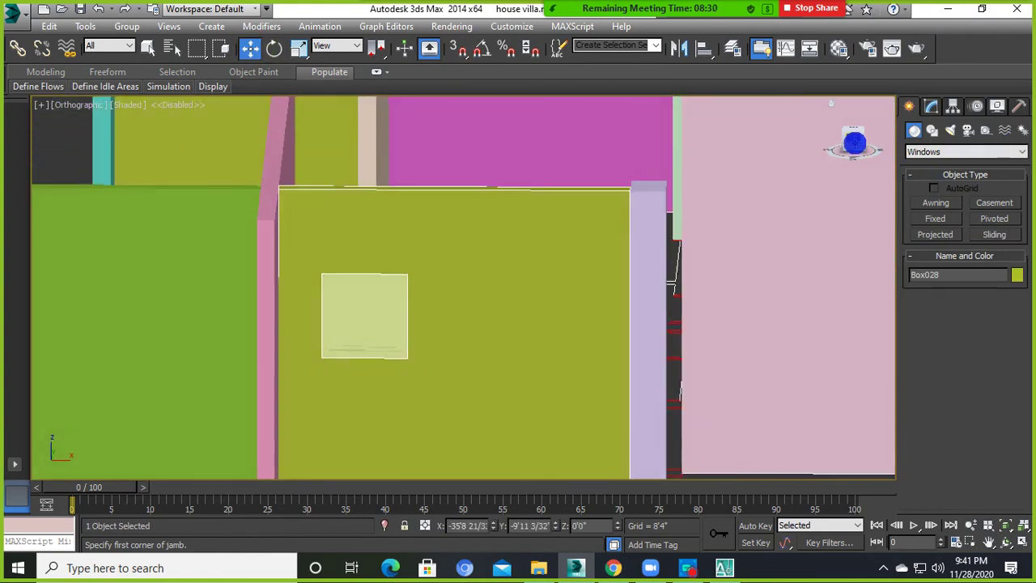
key("F3")
scroll(437, 324, "up", 3)
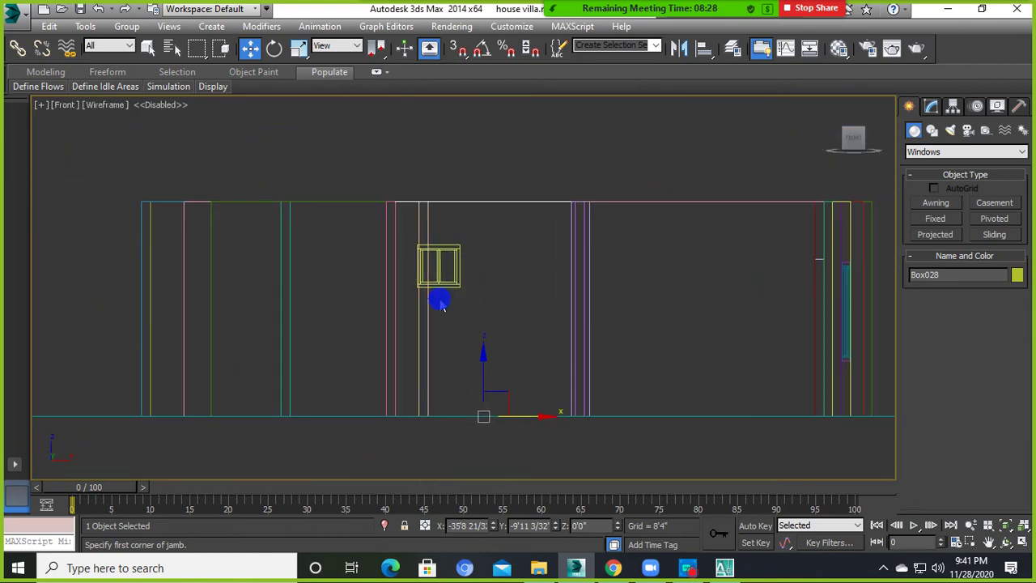
scroll(457, 243, "up", 3)
scroll(472, 227, "up", 2)
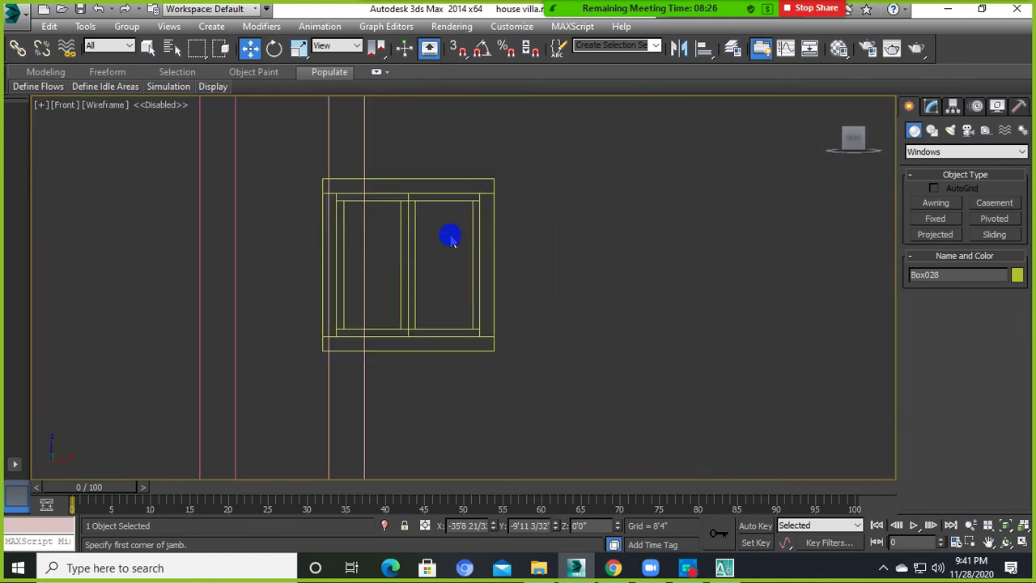
left_click(654, 289)
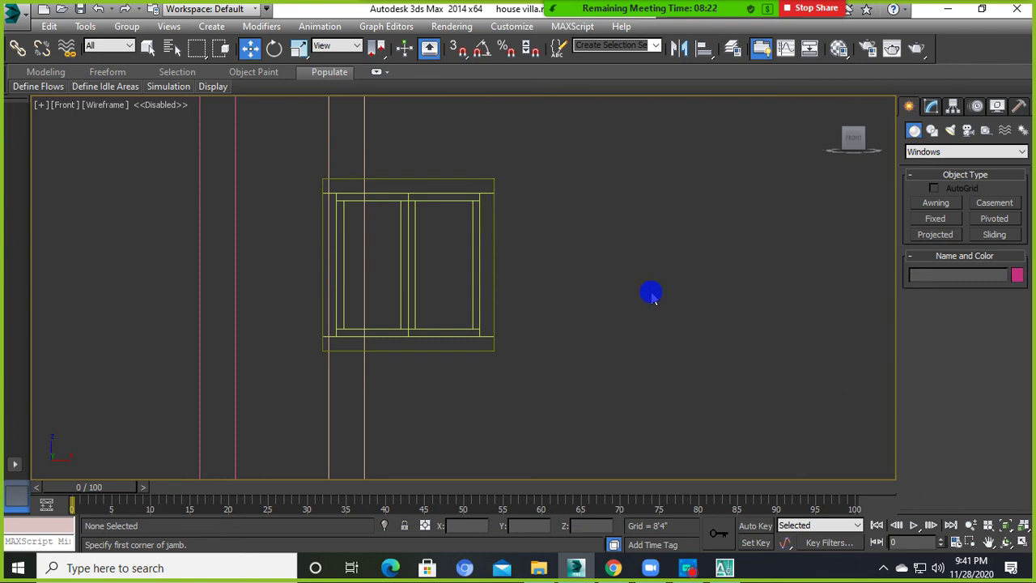
key("F3")
key("F3")
key("F3")
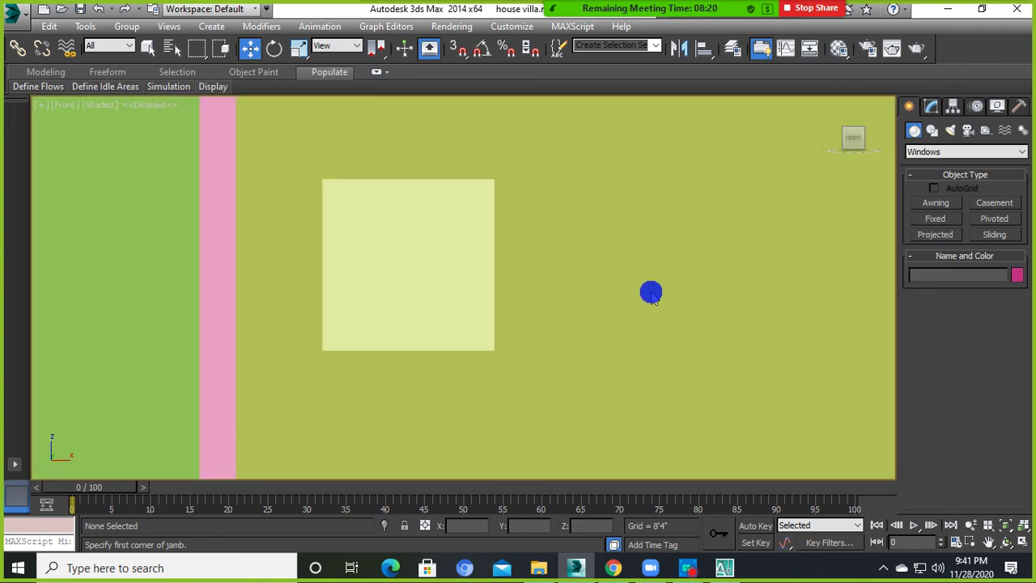
key("F3")
key("F3")
key("F3")
key("F3")
key("F3")
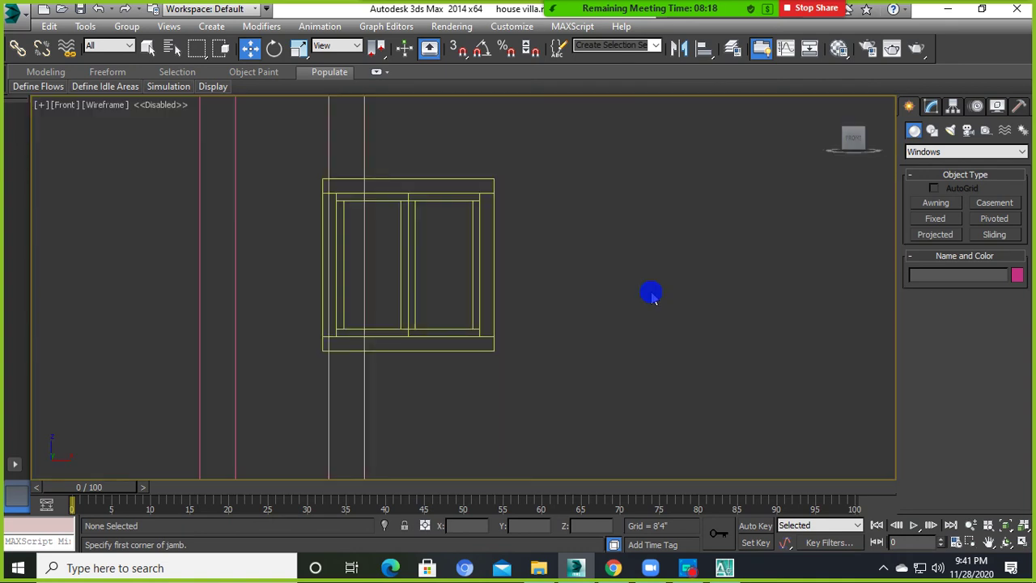
key("F3")
key("F3")
key("F3")
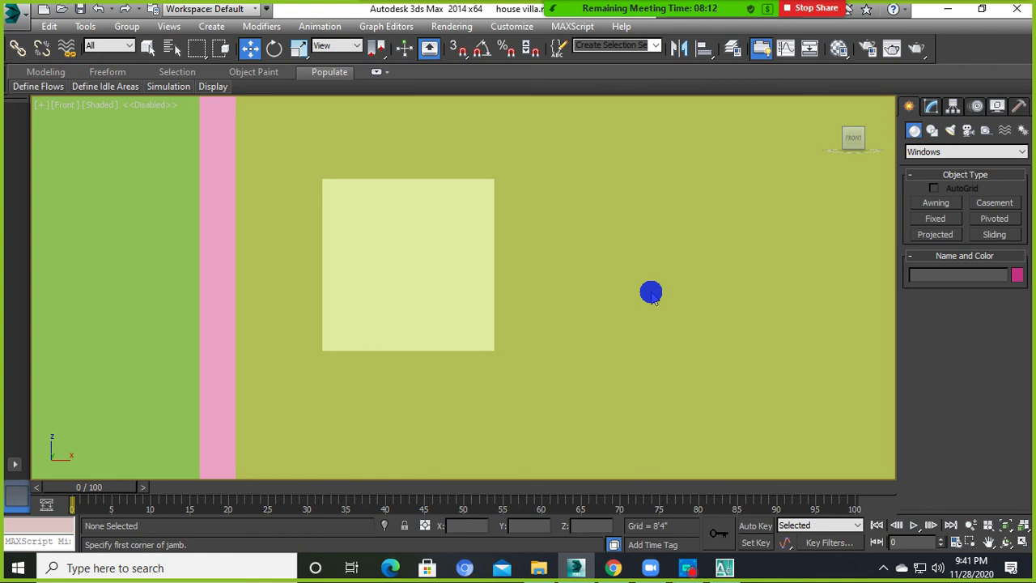
key("F3")
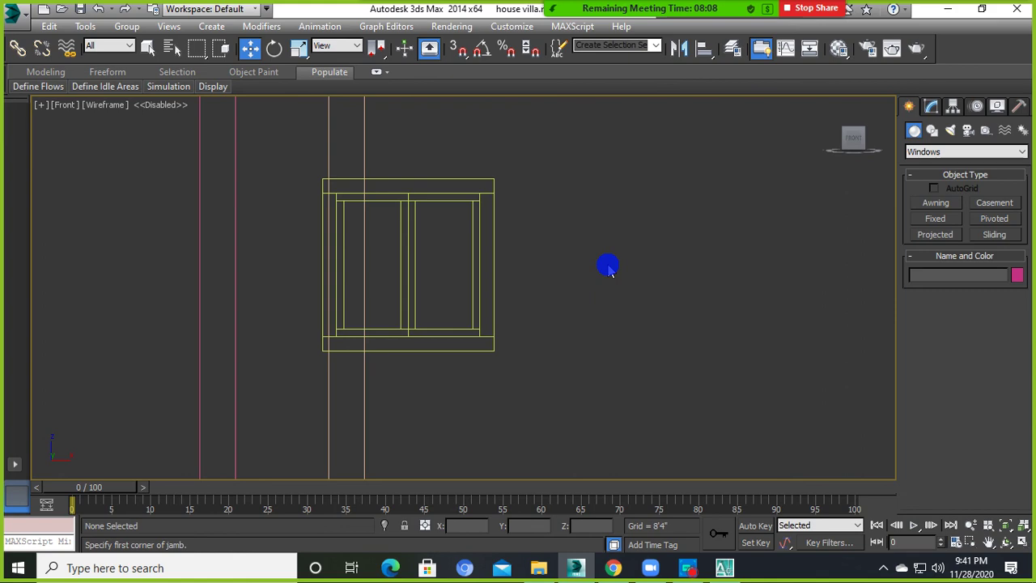
key("F3")
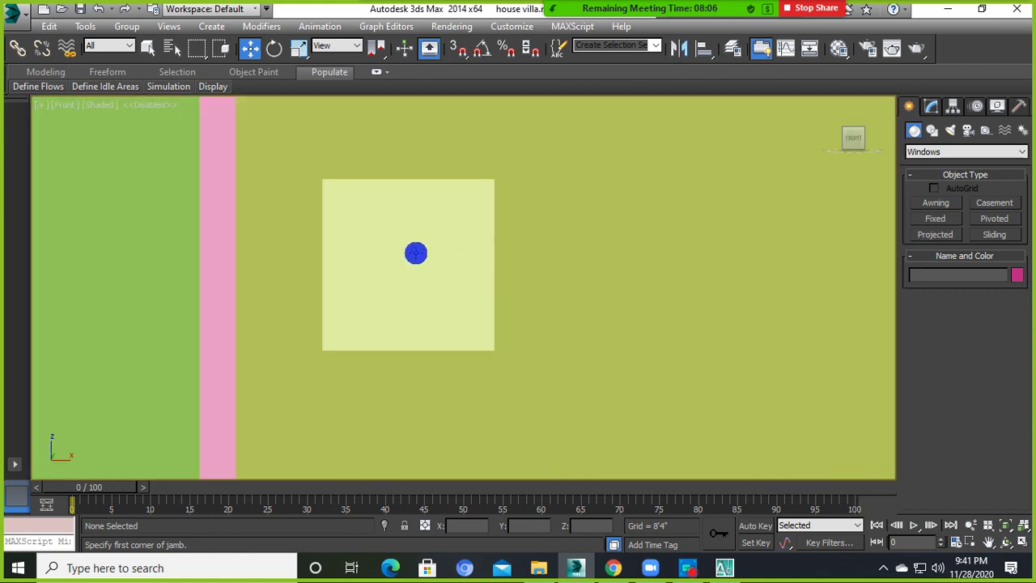
left_click(416, 252)
scroll(426, 304, "down", 2)
middle_click_drag(426, 305, 455, 358, "alt")
scroll(709, 348, "down", 3)
left_click(654, 337)
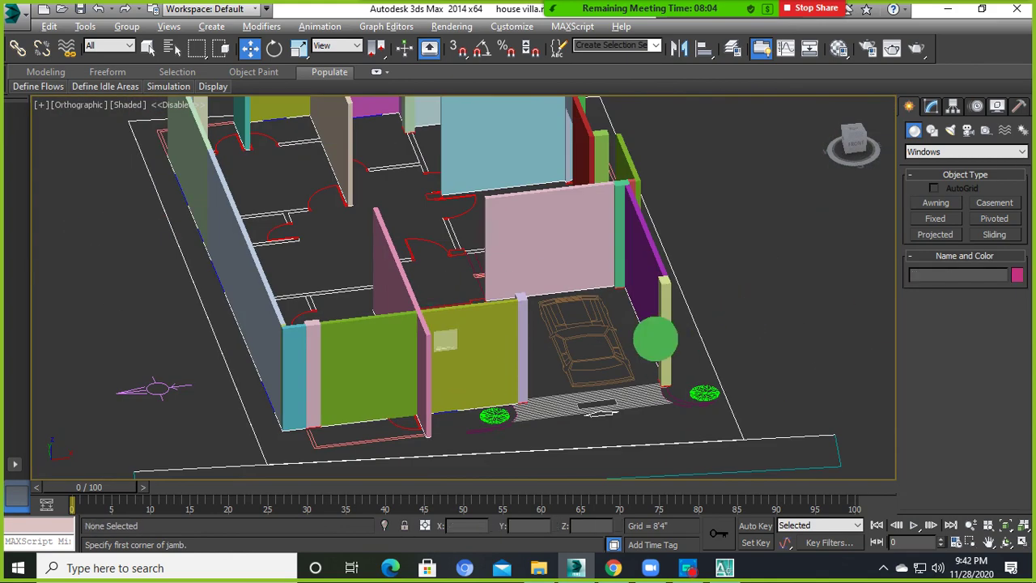
scroll(587, 346, "up", 4)
mouse_move(589, 350)
middle_mouse_down()
mouse_move(327, 375)
mouse_move(453, 328)
mouse_move(478, 348)
middle_mouse_up()
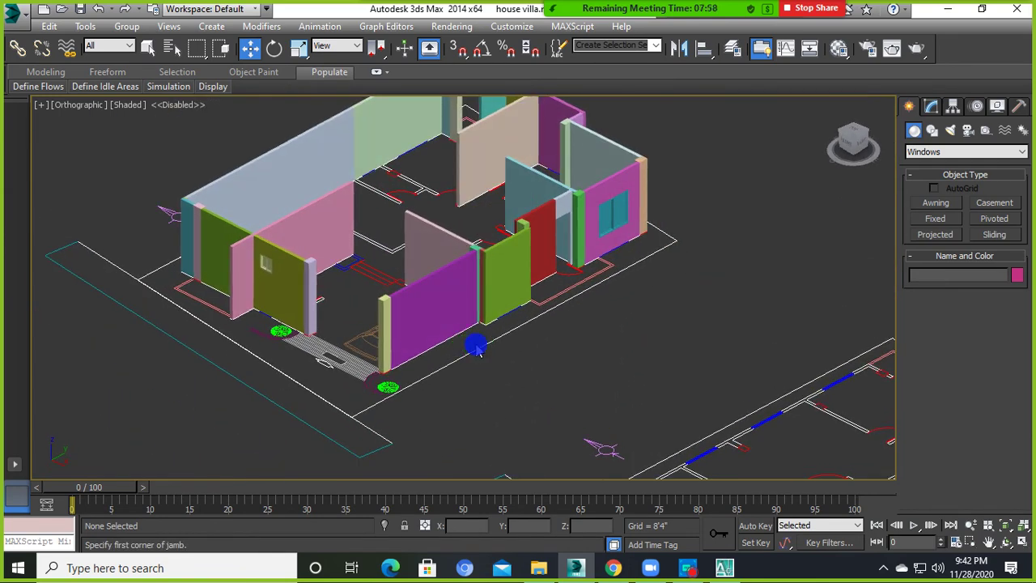
left_click(478, 346)
middle_click_drag(478, 346, 581, 369, "alt")
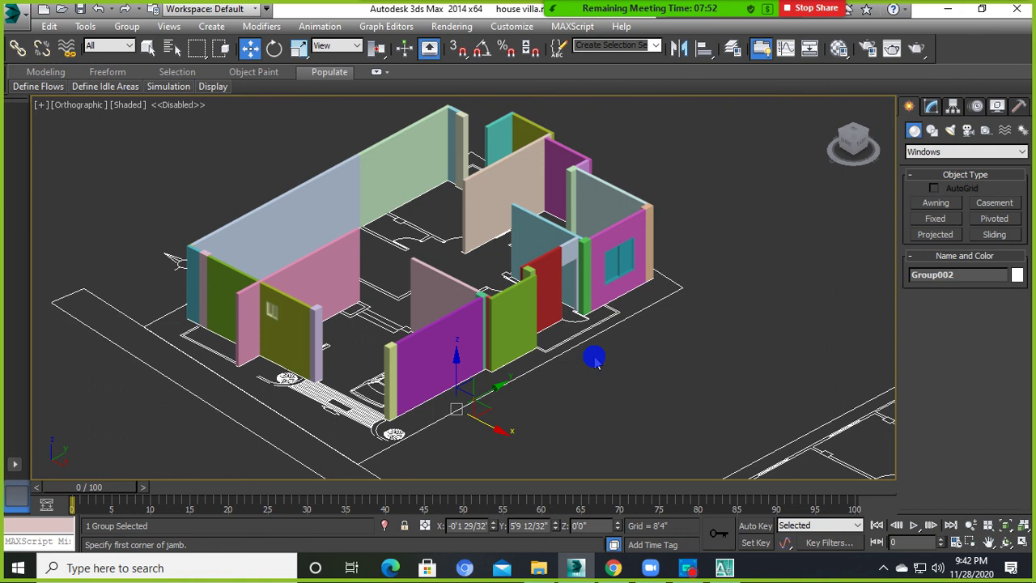
left_click(665, 389)
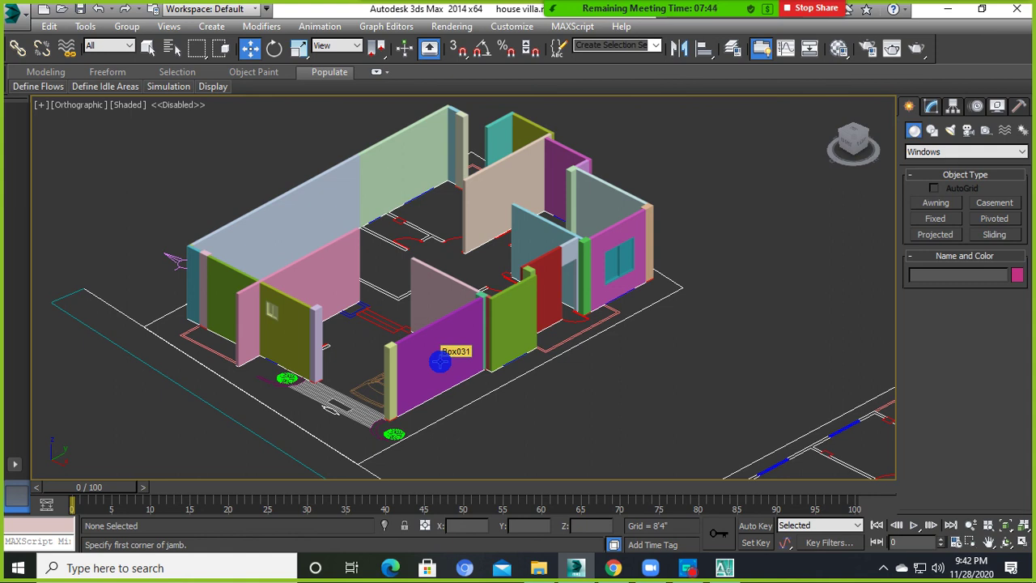
left_click(719, 407)
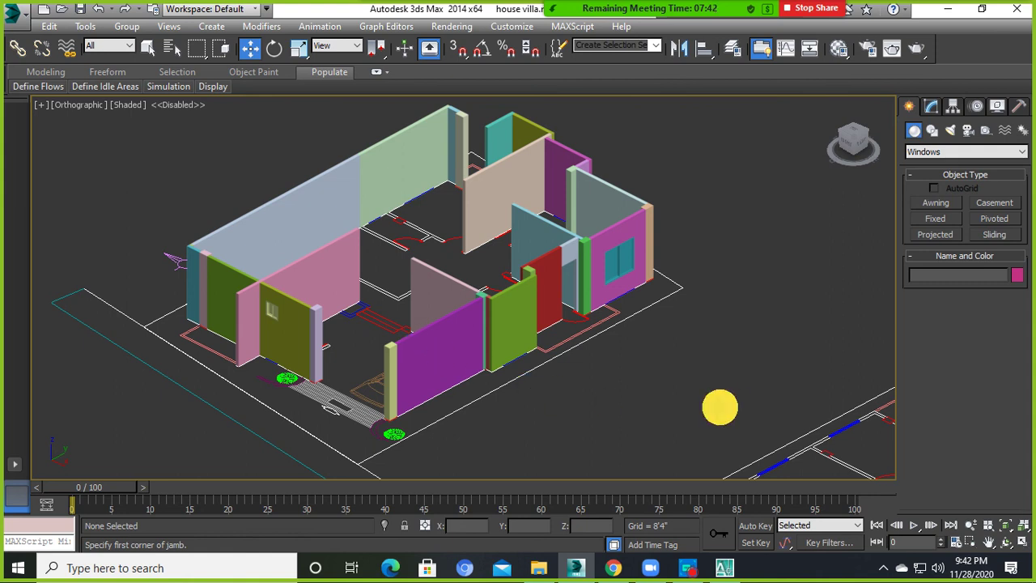
left_click(446, 359)
left_click(606, 393)
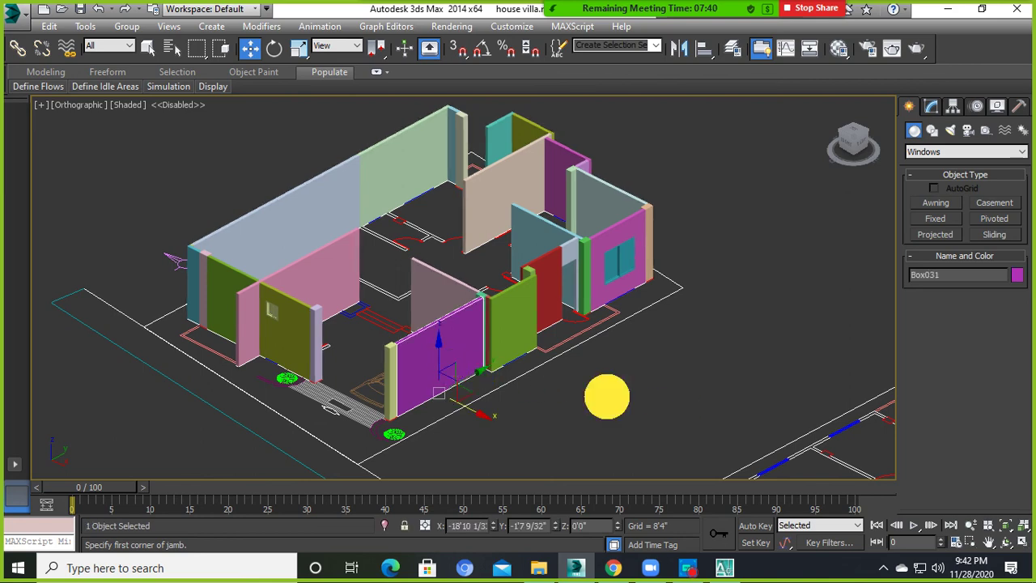
scroll(446, 363, "up", 4)
middle_click_drag(447, 362, 514, 365)
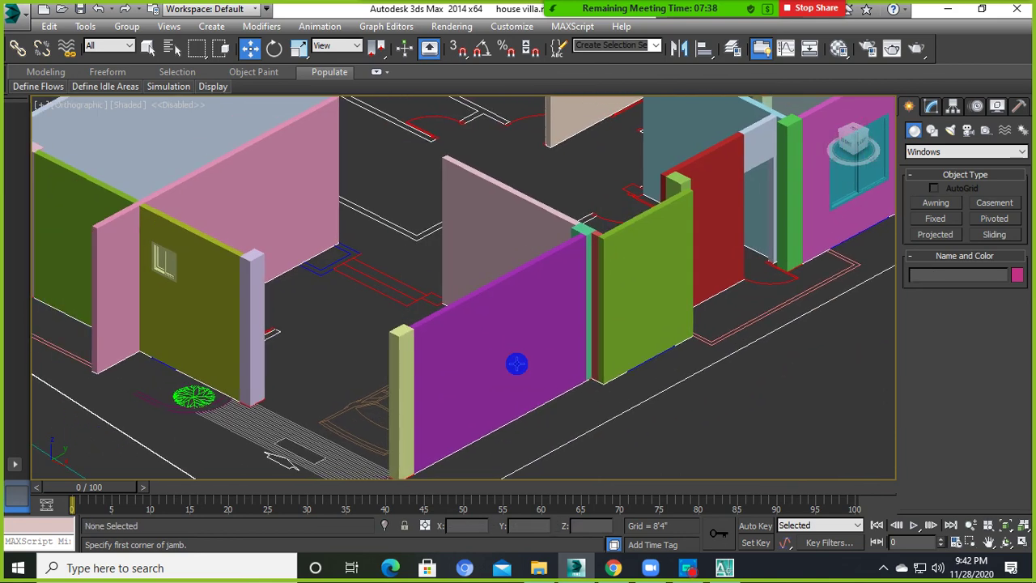
scroll(516, 363, "down", 5)
left_click(672, 383)
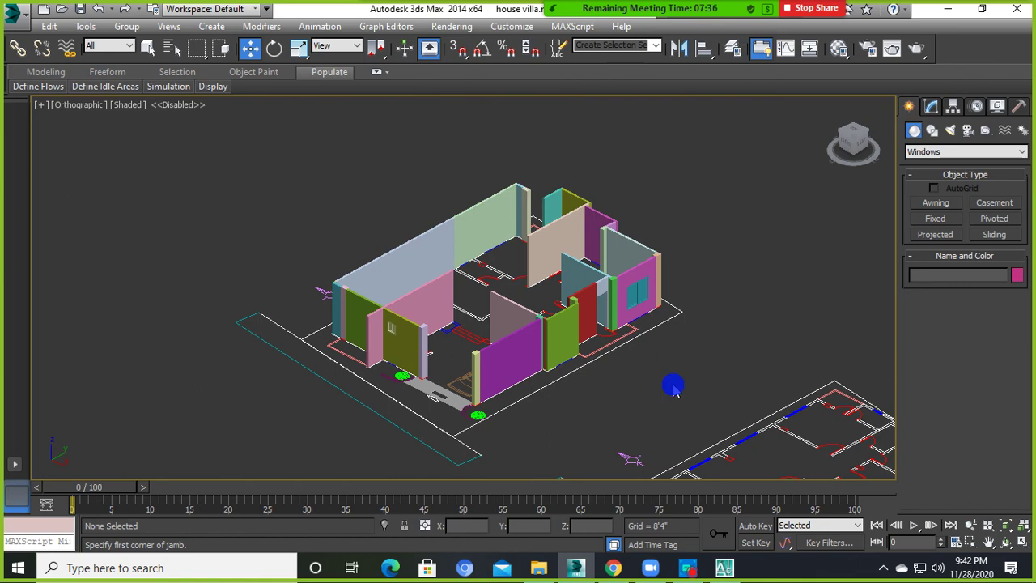
left_click(687, 568)
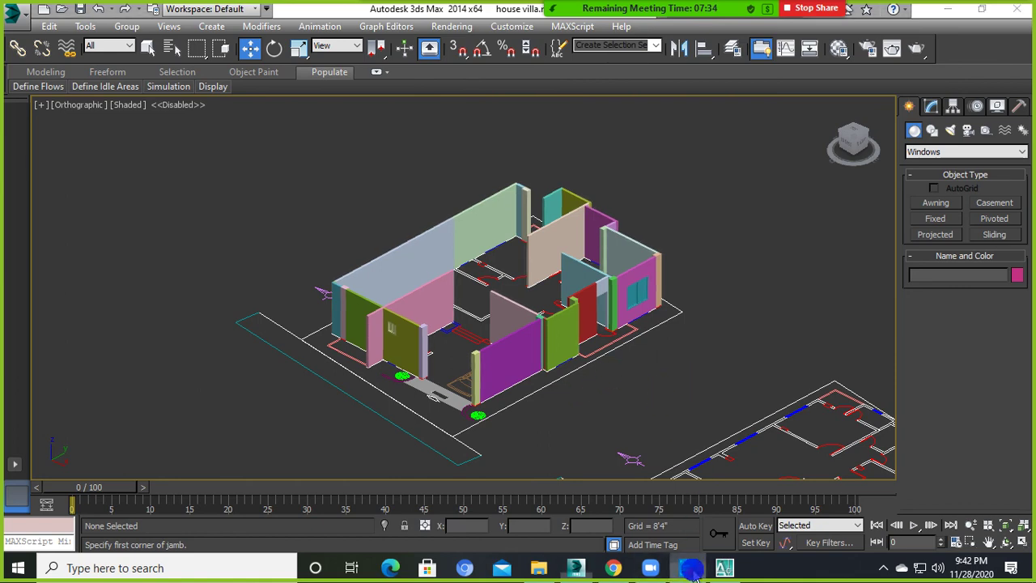